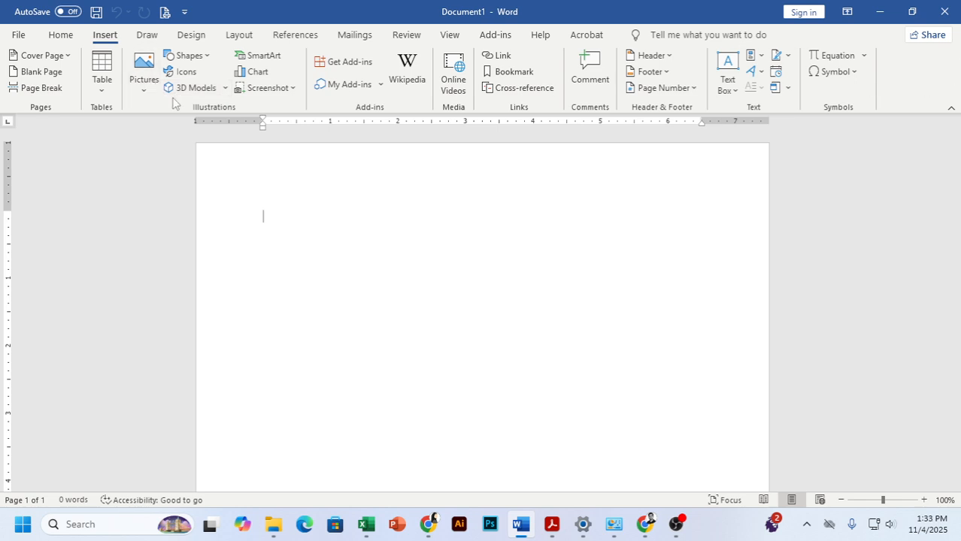
Draw a text box about 1.37 in high by 2.69 in wide containing "Osidjf oidsjfoisdjfiosdjf oidsfi dsjifjsdiofjios fjsiod jdoisjf oidsiosdj iojsdi fsidof jdoisfjiosdfj iods".
{"action": "left_click", "coordinate": [190, 63]}
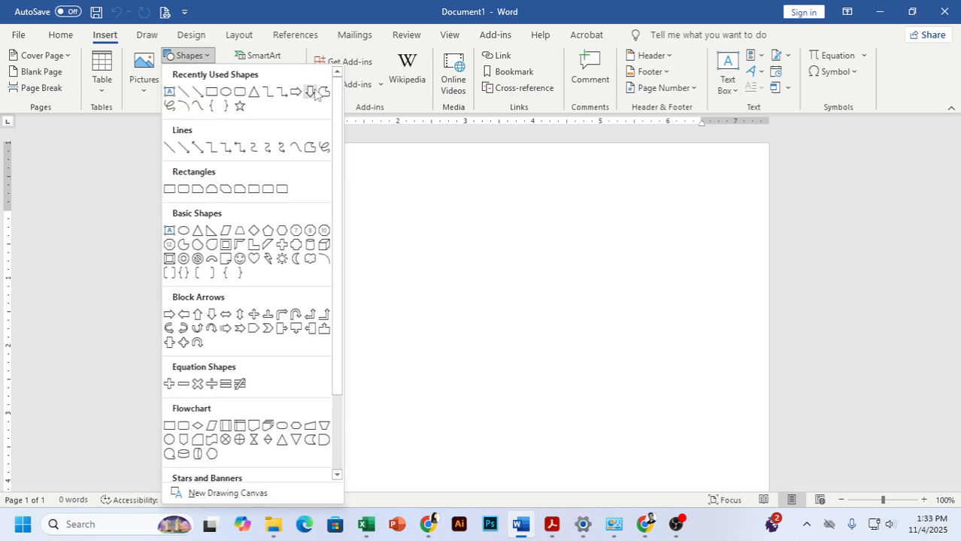
{"action": "left_click", "coordinate": [169, 91]}
{"action": "left_click_drag", "start_coordinate": [263, 206], "coordinate": [443, 299]}
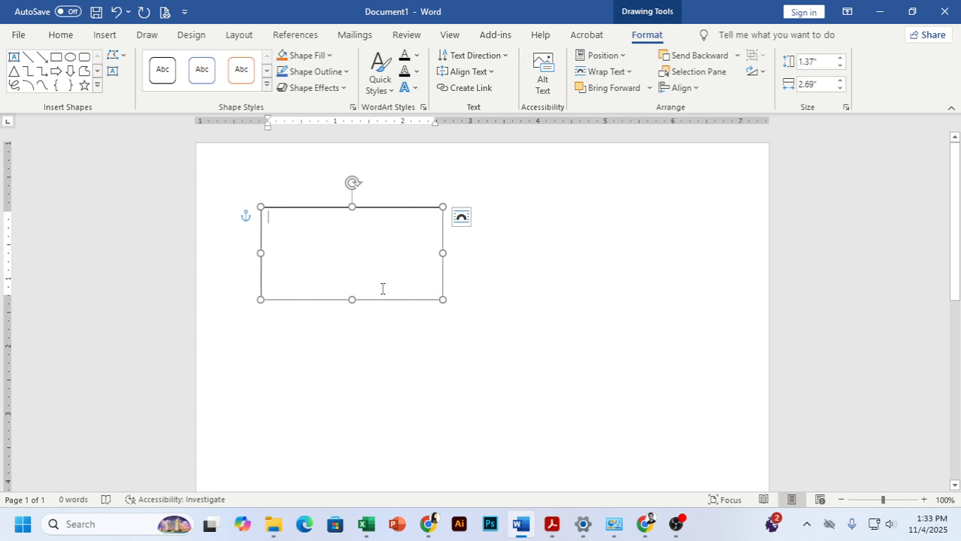
{"action": "type", "text": "Osidjf oidsjfoisdjfiosdjf oidsfi dsjifjsdiofjios fjsiod j"}
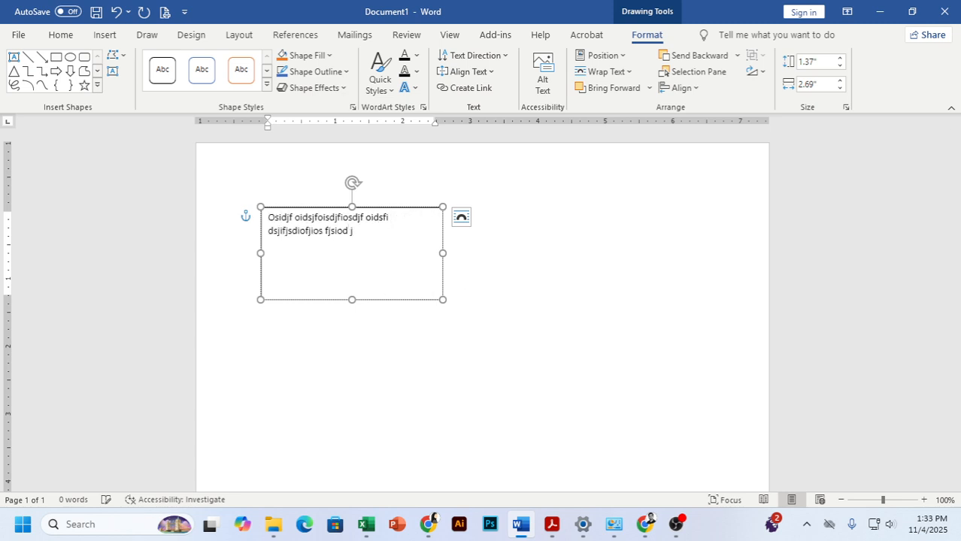
{"action": "type", "text": "doisjf oidsiosdj iojsdi fsidof jdoisfjiosdfj iods"}
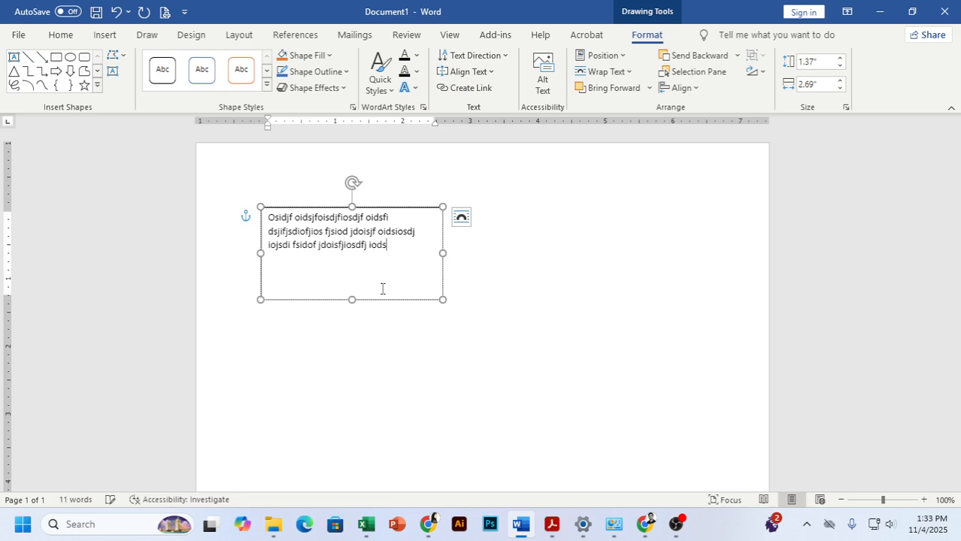
Set the color of all the text in the text box to the standard Blue.
{"action": "key", "text": "ctrl+a"}
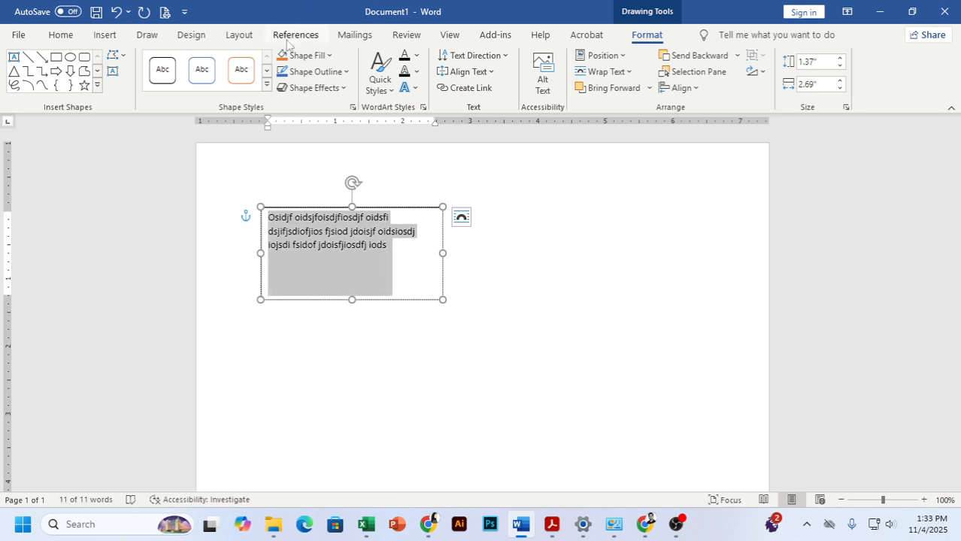
{"action": "left_click", "coordinate": [417, 55]}
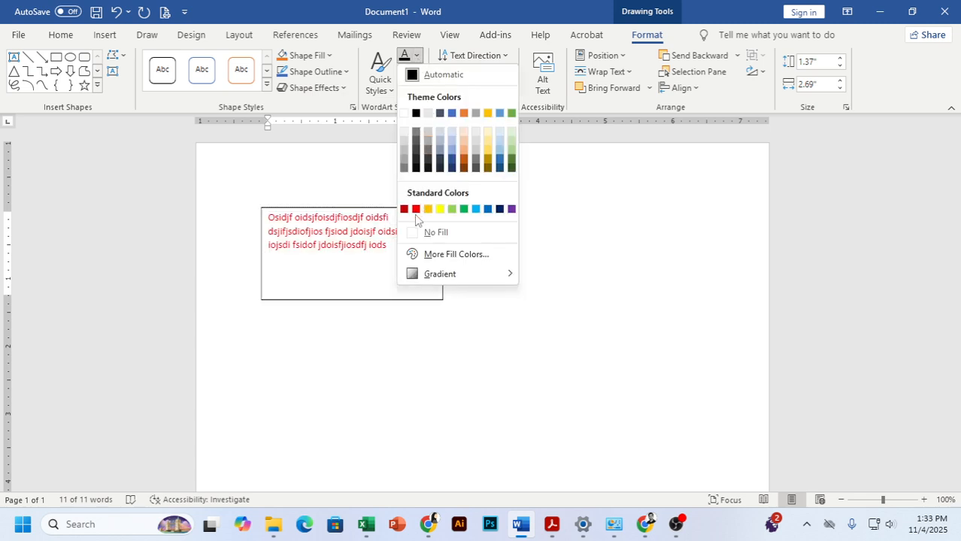
{"action": "left_click", "coordinate": [487, 210]}
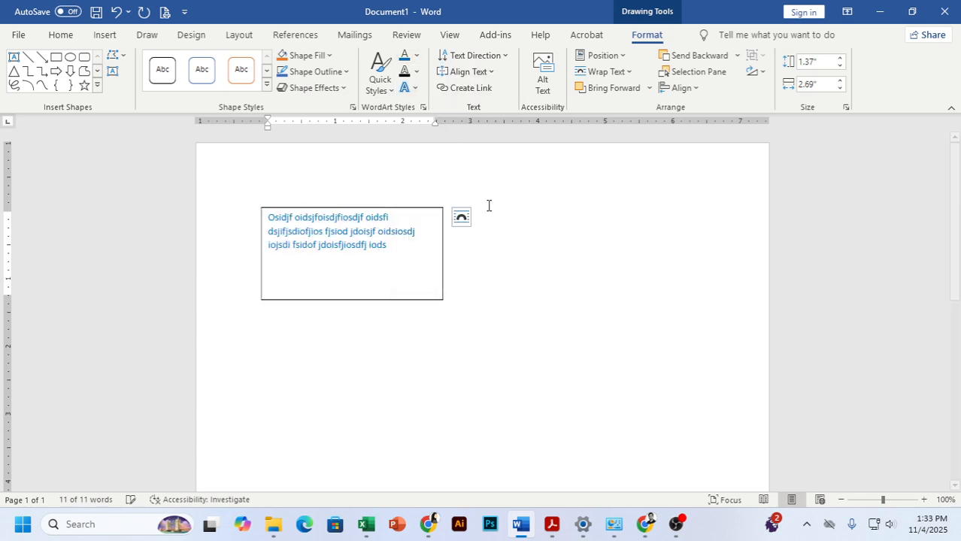
{"action": "left_click", "coordinate": [319, 59]}
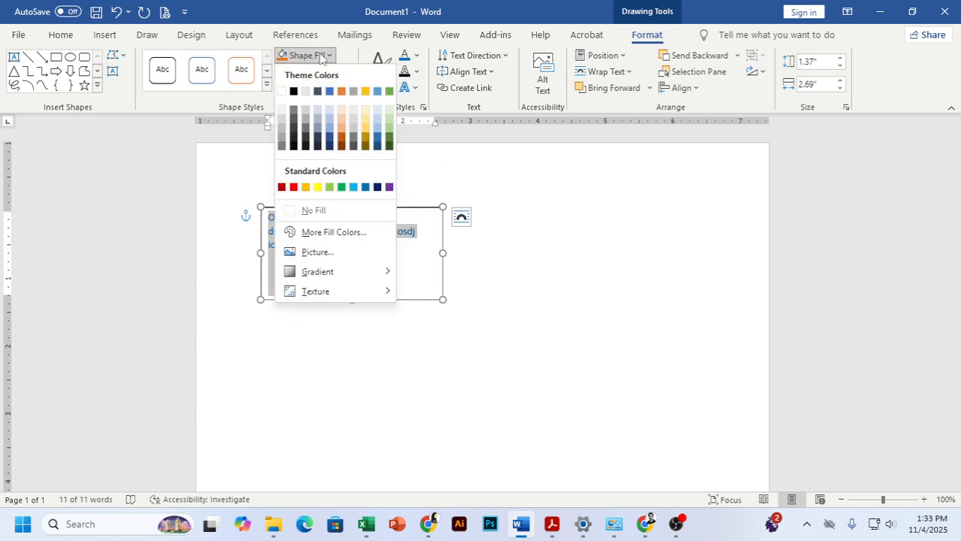
{"action": "left_click", "coordinate": [577, 253]}
{"action": "left_click", "coordinate": [550, 288]}
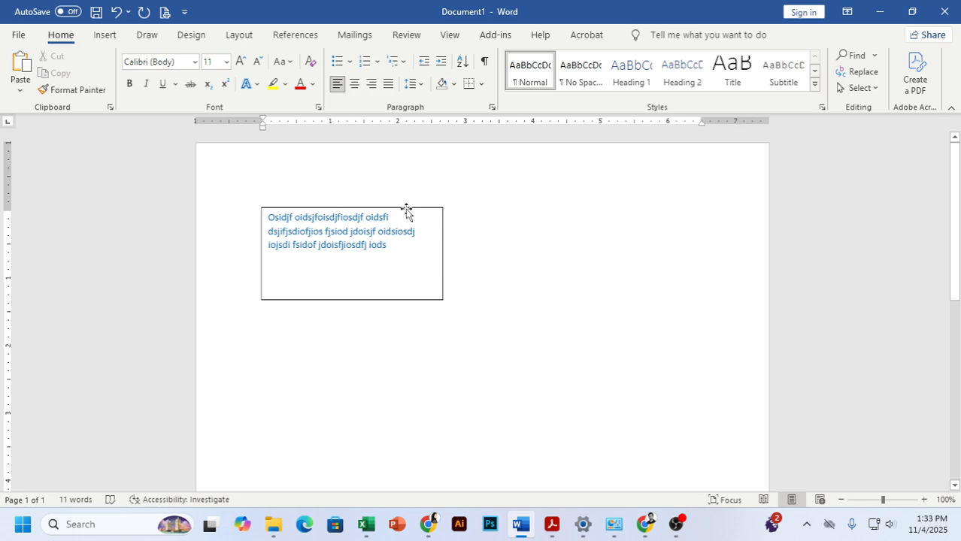
Set the text box's shape fill to No Fill.
{"action": "left_click", "coordinate": [406, 210]}
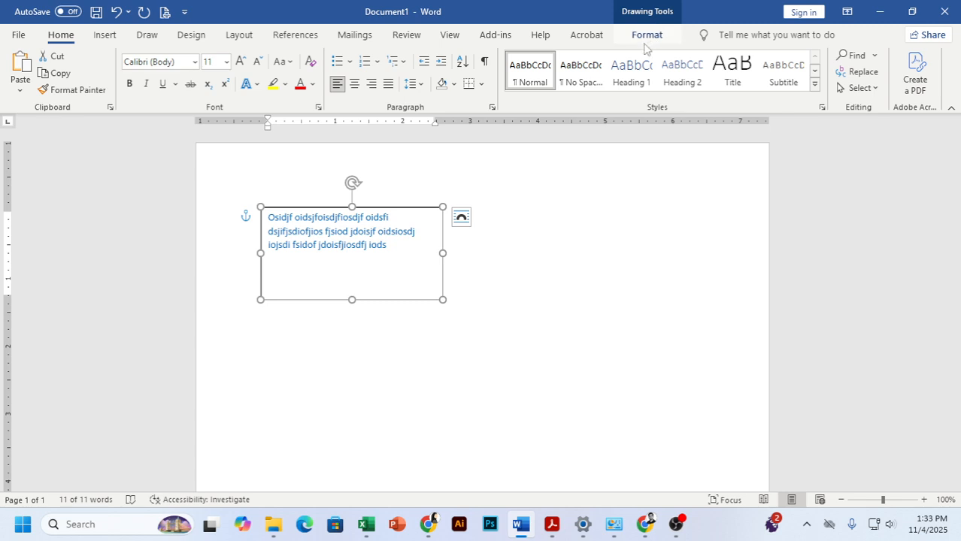
{"action": "left_click", "coordinate": [644, 38]}
{"action": "left_click", "coordinate": [303, 60]}
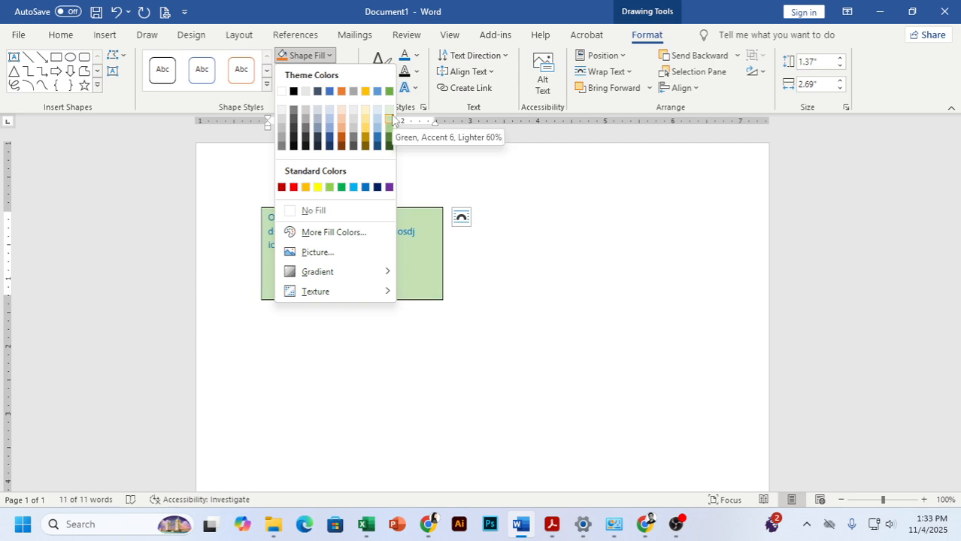
{"action": "left_click", "coordinate": [307, 213]}
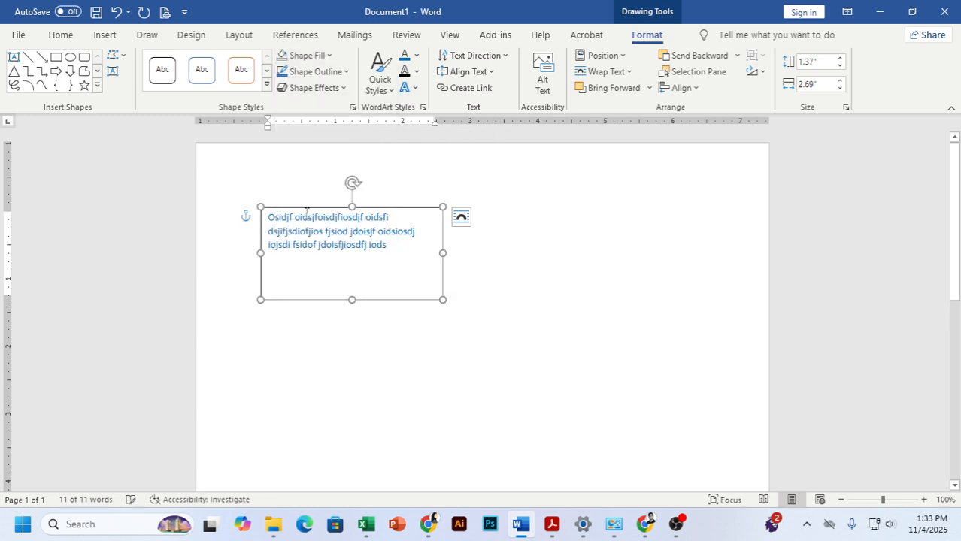
{"action": "left_click", "coordinate": [509, 242]}
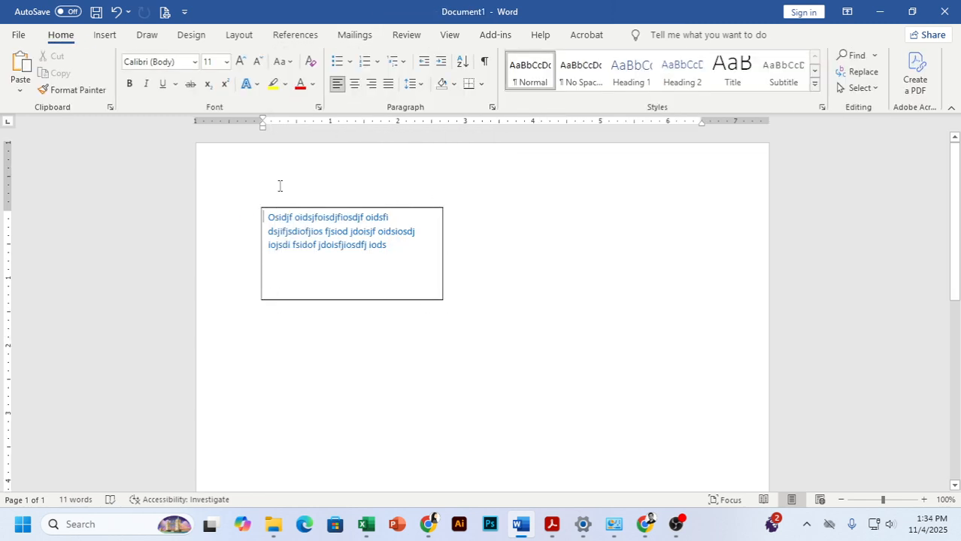
Remove the text box's outline and reduce its height to about 0.71 in so it fits the three text lines.
{"action": "left_click", "coordinate": [318, 208]}
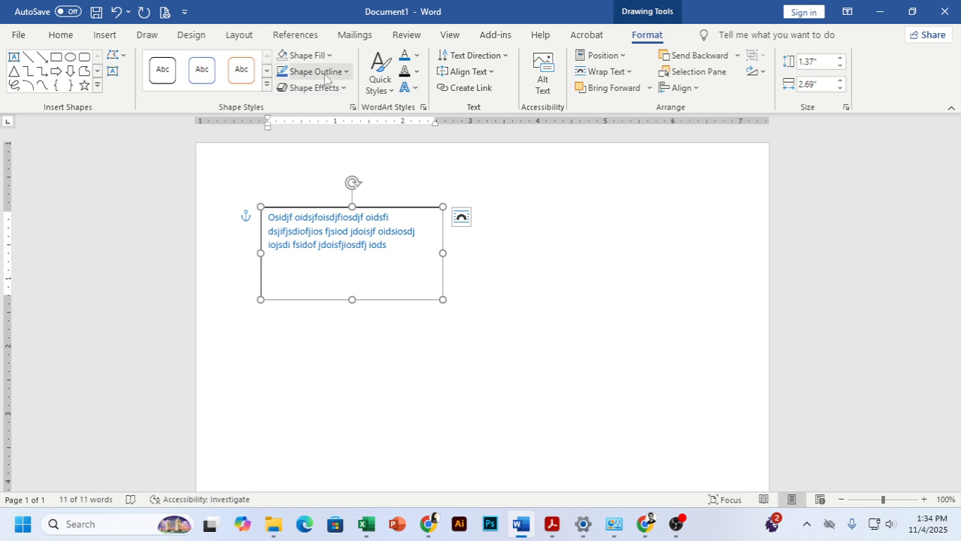
{"action": "left_click", "coordinate": [326, 72]}
{"action": "left_click", "coordinate": [322, 227]}
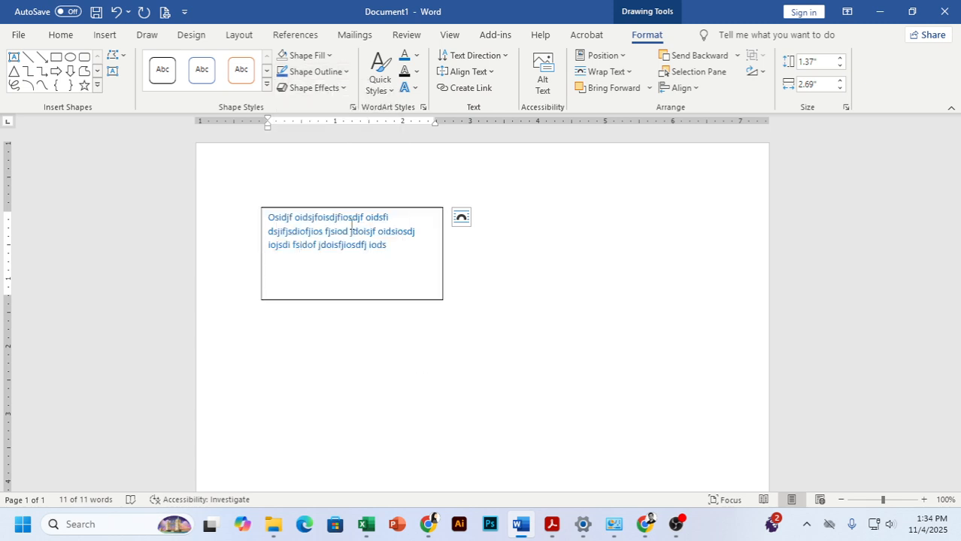
{"action": "left_click_drag", "start_coordinate": [351, 299], "coordinate": [364, 256]}
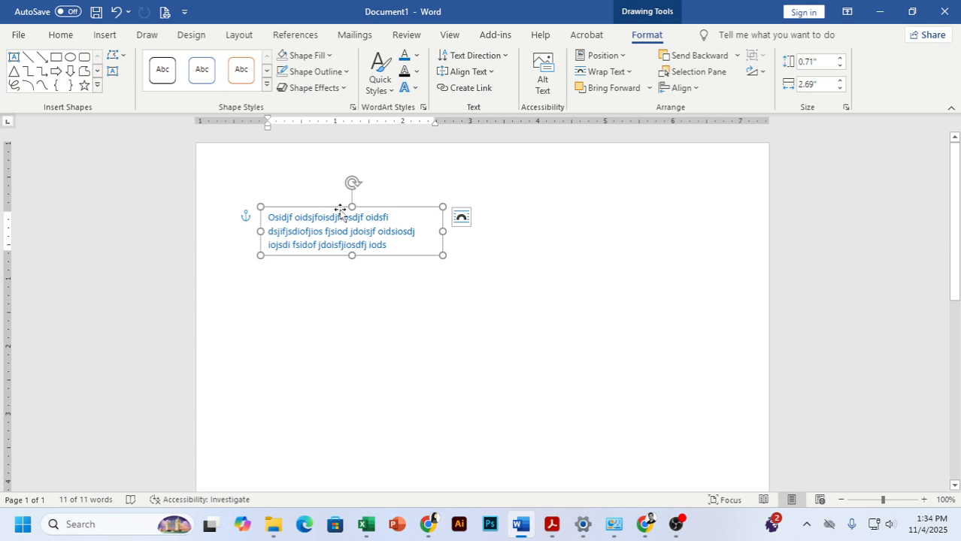
Move the text box past the page's upper-left corner and back to just inside the page margins.
{"action": "left_click_drag", "start_coordinate": [340, 211], "coordinate": [223, 135]}
{"action": "left_click", "coordinate": [296, 161]}
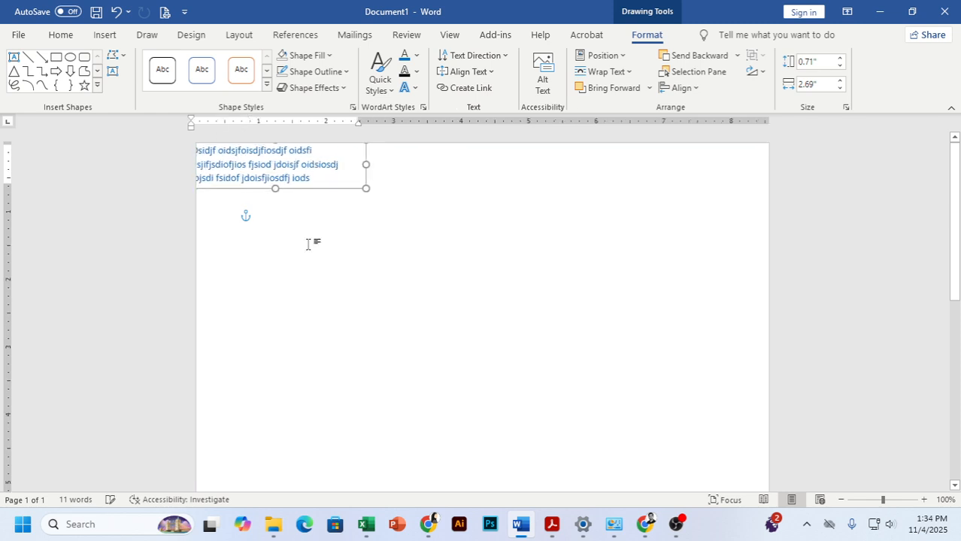
{"action": "left_click", "coordinate": [308, 245]}
{"action": "left_click", "coordinate": [305, 188]}
{"action": "left_click_drag", "start_coordinate": [304, 188], "coordinate": [390, 261]}
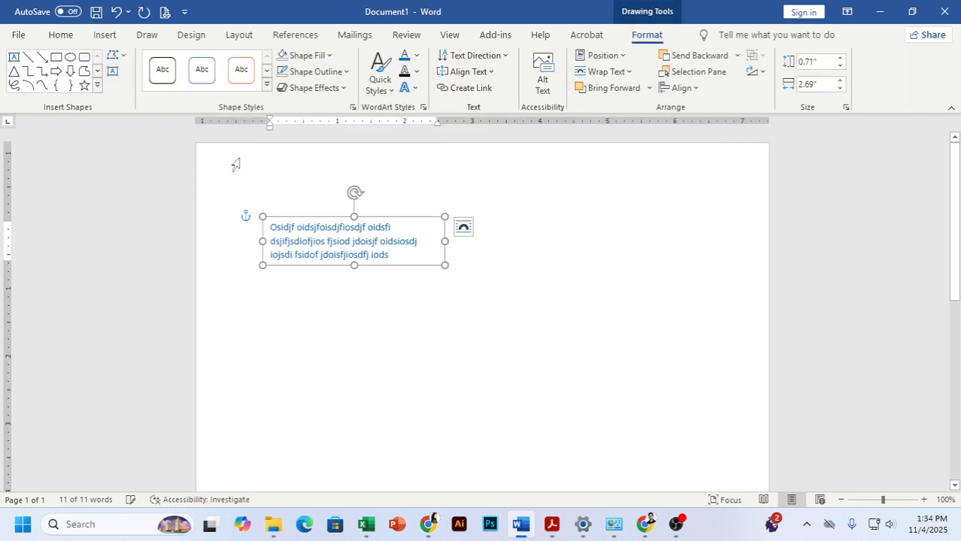
Nudge the borderless text box slightly upward, keeping it aligned with the left page margin, and deselect it.
{"action": "left_click", "coordinate": [217, 174]}
{"action": "left_click", "coordinate": [264, 226]}
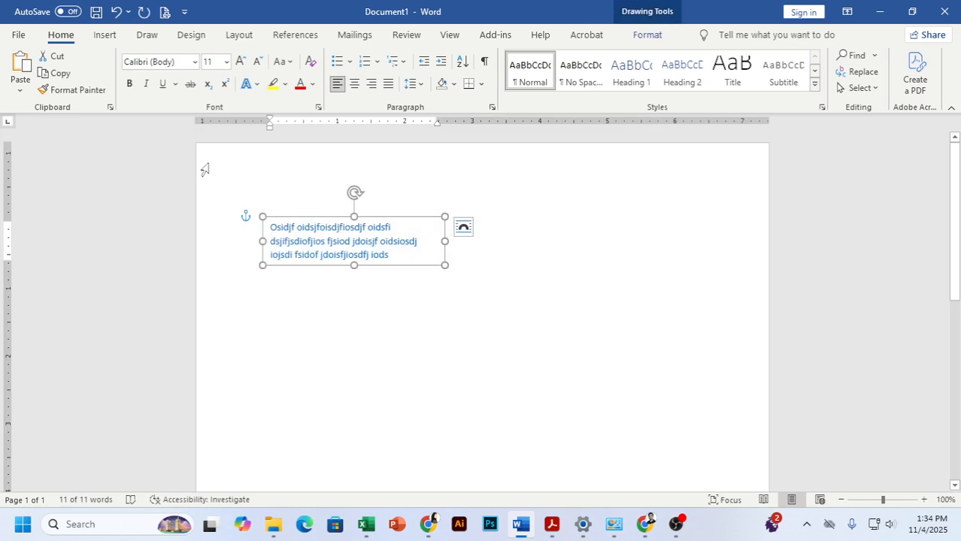
{"action": "left_click", "coordinate": [443, 323]}
{"action": "left_click", "coordinate": [382, 217]}
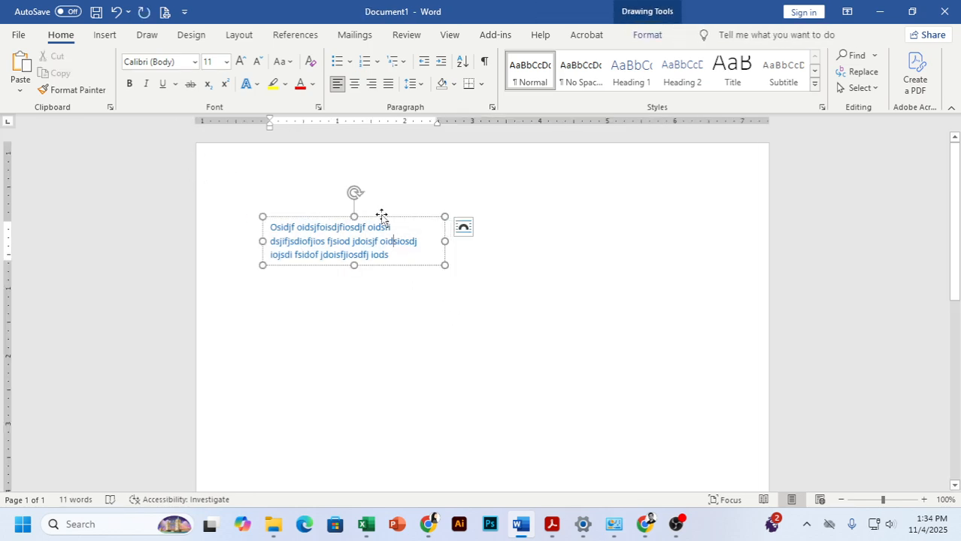
{"action": "left_click_drag", "start_coordinate": [382, 218], "coordinate": [395, 238]}
{"action": "mouse_move", "coordinate": [326, 242]}
{"action": "left_mouse_down"}
{"action": "mouse_move", "coordinate": [275, 204]}
{"action": "mouse_move", "coordinate": [347, 193]}
{"action": "mouse_move", "coordinate": [311, 204]}
{"action": "left_mouse_up"}
{"action": "left_click", "coordinate": [414, 305]}
Fill the text box with the standard Light Blue and set all of its text to white.
{"action": "left_click", "coordinate": [375, 240]}
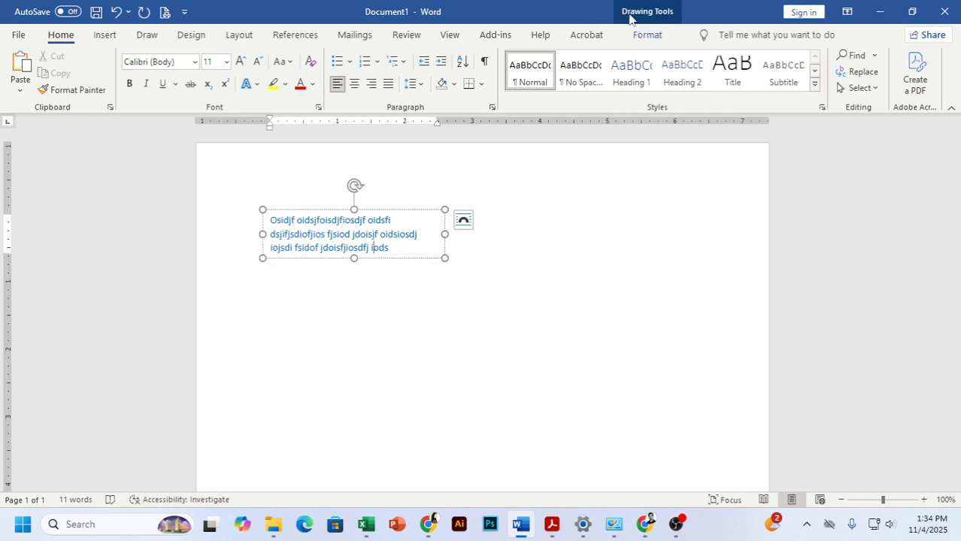
{"action": "left_click", "coordinate": [645, 36]}
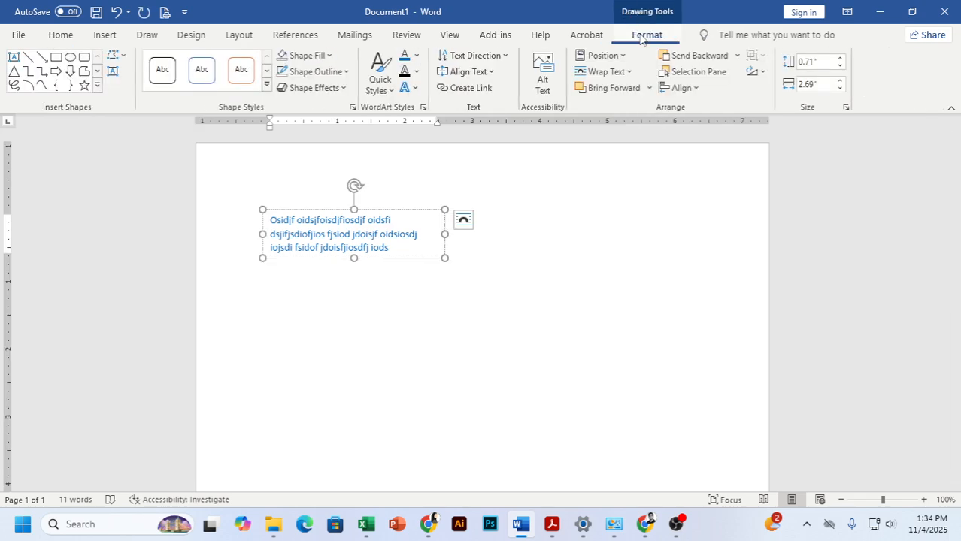
{"action": "left_click", "coordinate": [321, 60]}
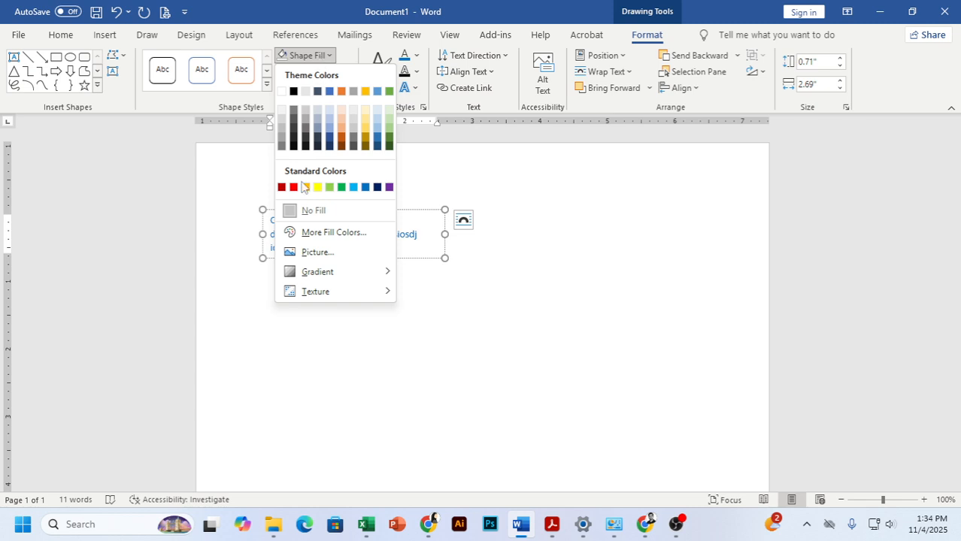
{"action": "left_click", "coordinate": [354, 188]}
{"action": "left_click_drag", "start_coordinate": [411, 252], "coordinate": [178, 209]}
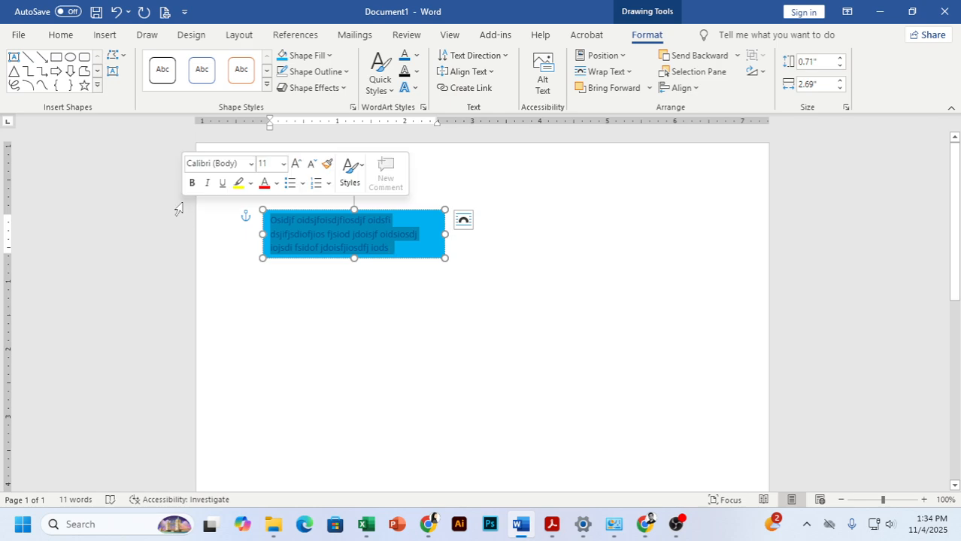
{"action": "left_click", "coordinate": [415, 54]}
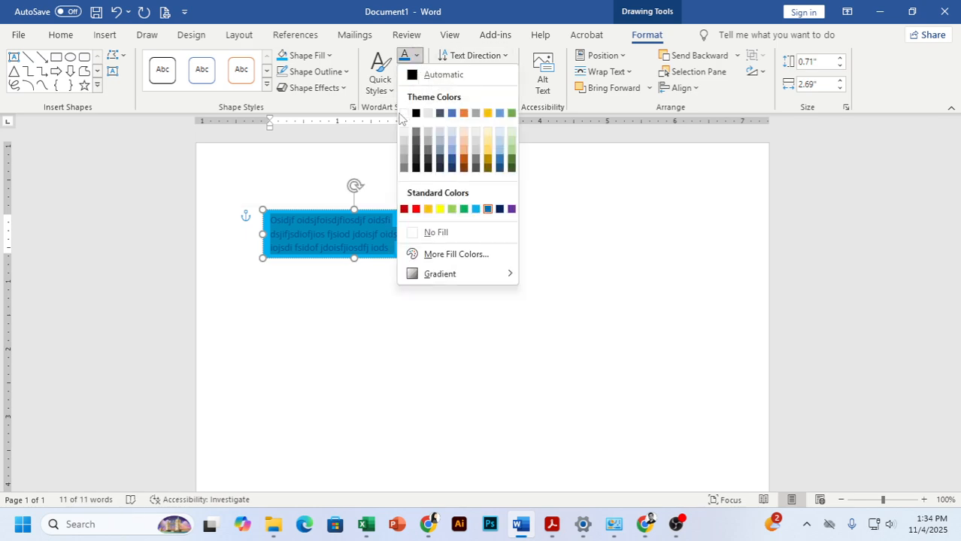
{"action": "left_click", "coordinate": [407, 113]}
{"action": "left_click", "coordinate": [485, 247]}
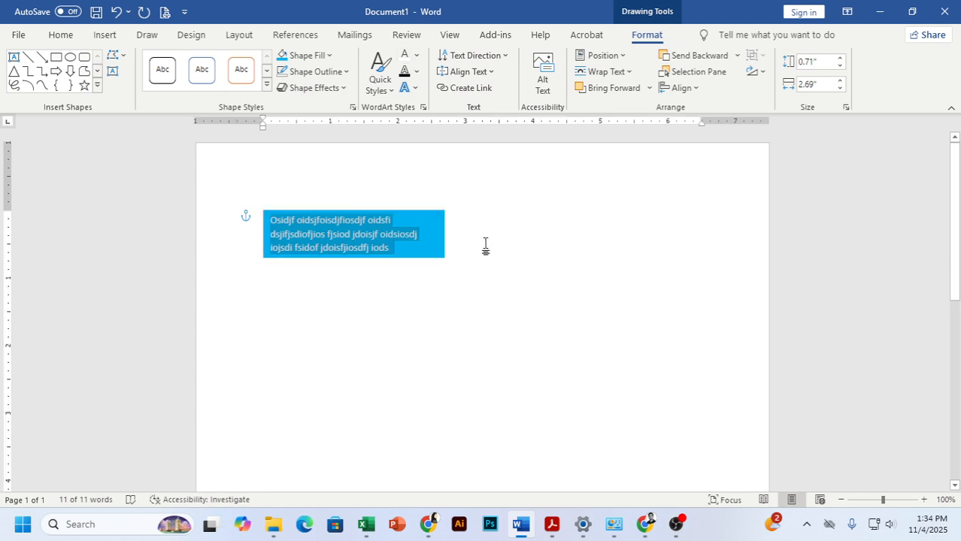
Set the text box's shape fill to No Fill and change all of its text to black.
{"action": "left_click", "coordinate": [422, 212]}
{"action": "left_click", "coordinate": [647, 35]}
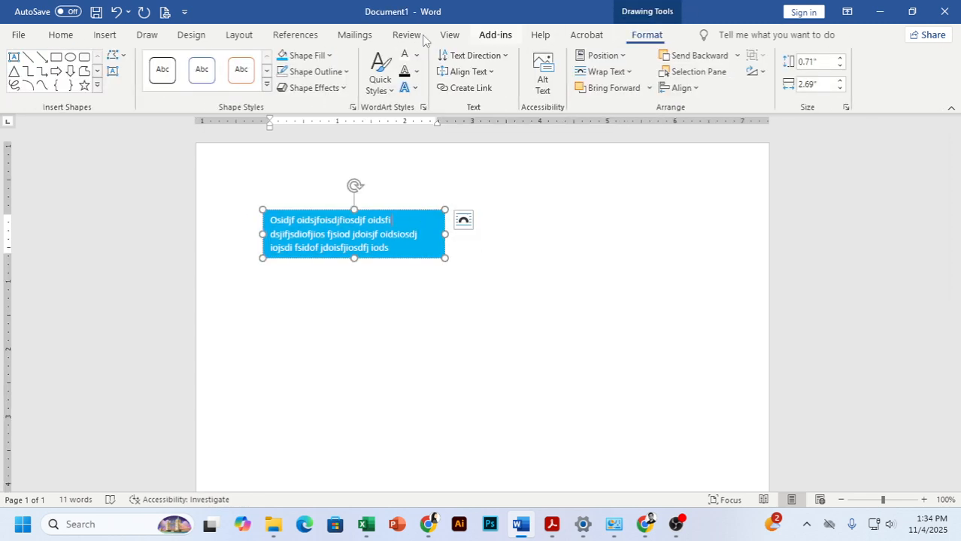
{"action": "left_click", "coordinate": [306, 55]}
{"action": "left_click", "coordinate": [340, 211]}
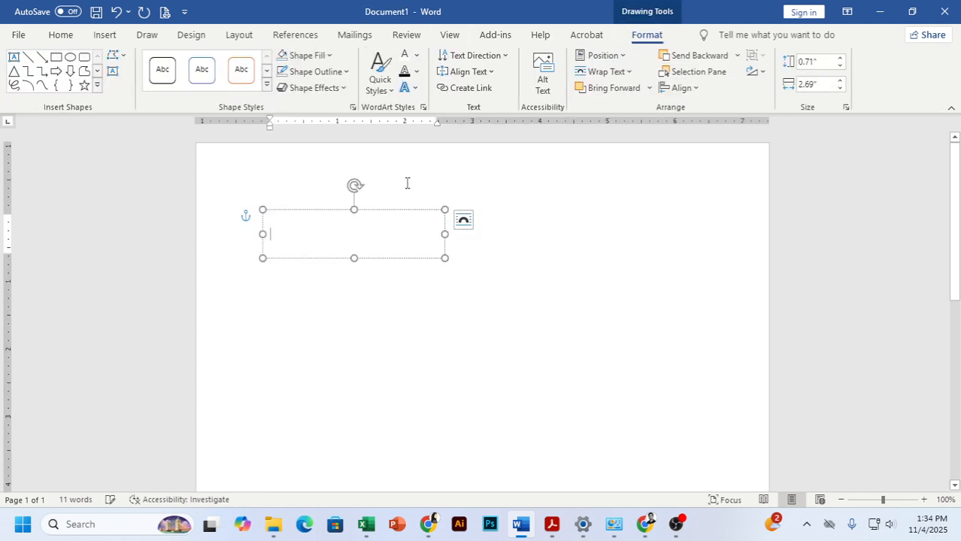
{"action": "left_click", "coordinate": [382, 213]}
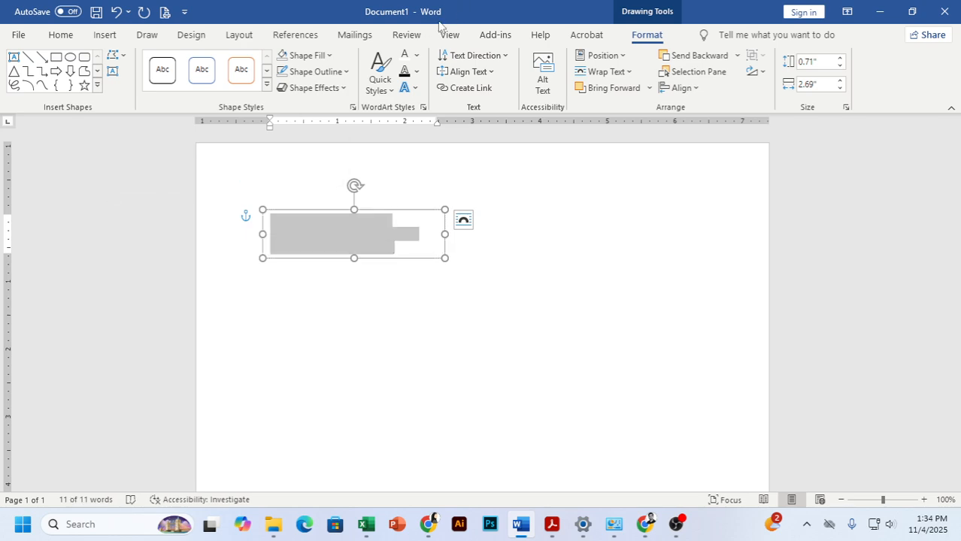
{"action": "left_click", "coordinate": [416, 58]}
{"action": "left_click", "coordinate": [418, 113]}
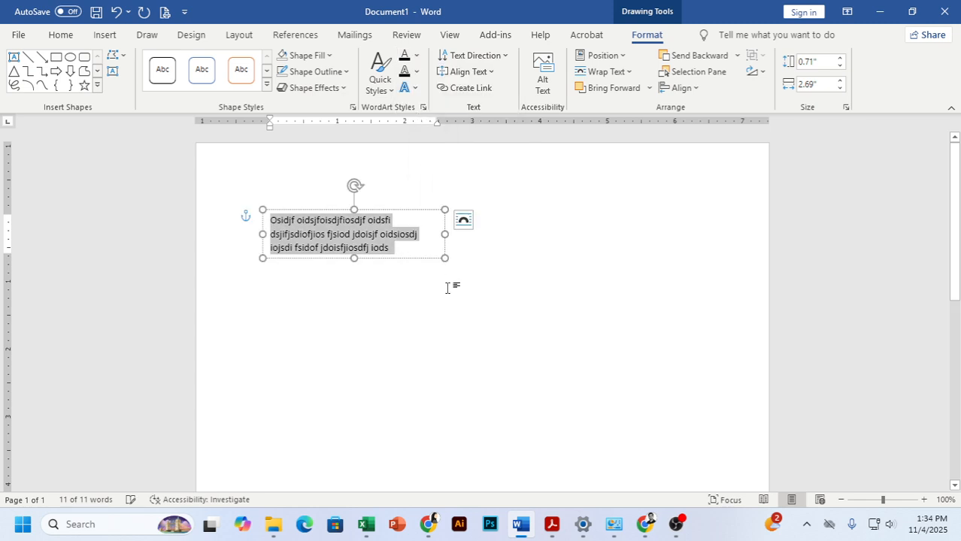
{"action": "left_click", "coordinate": [457, 253]}
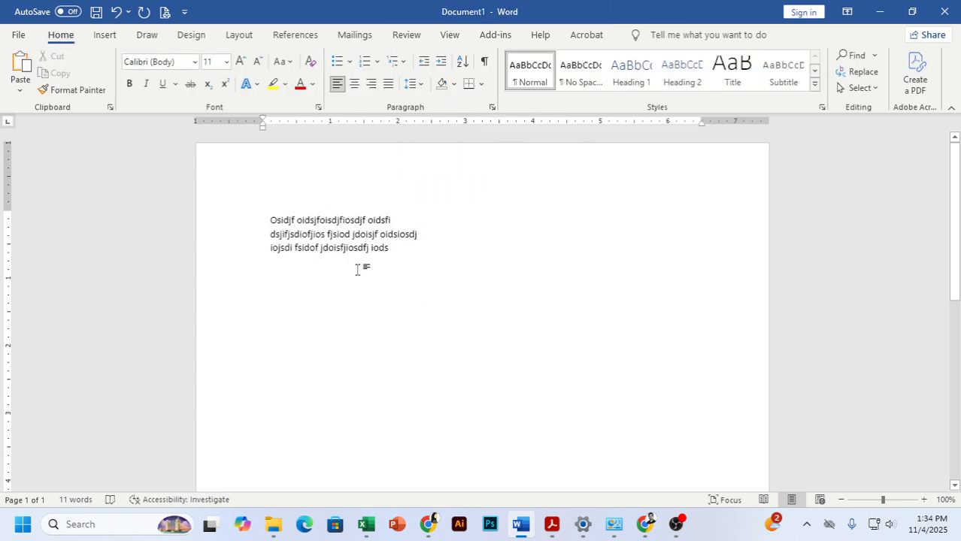
Draw a rectangle about 2.6 in high by 4.25 in wide below the text box and shift it slightly to the right.
{"action": "left_click", "coordinate": [105, 36]}
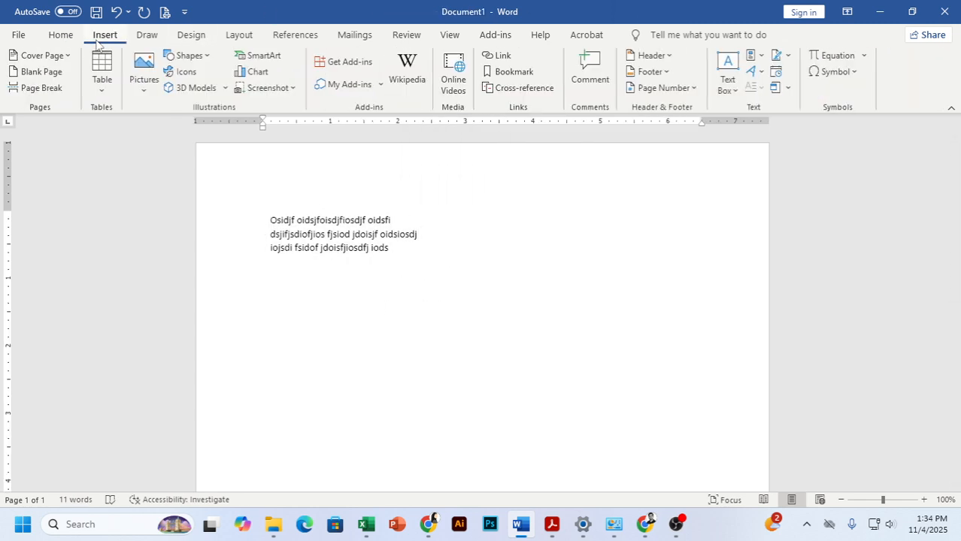
{"action": "left_click", "coordinate": [196, 56]}
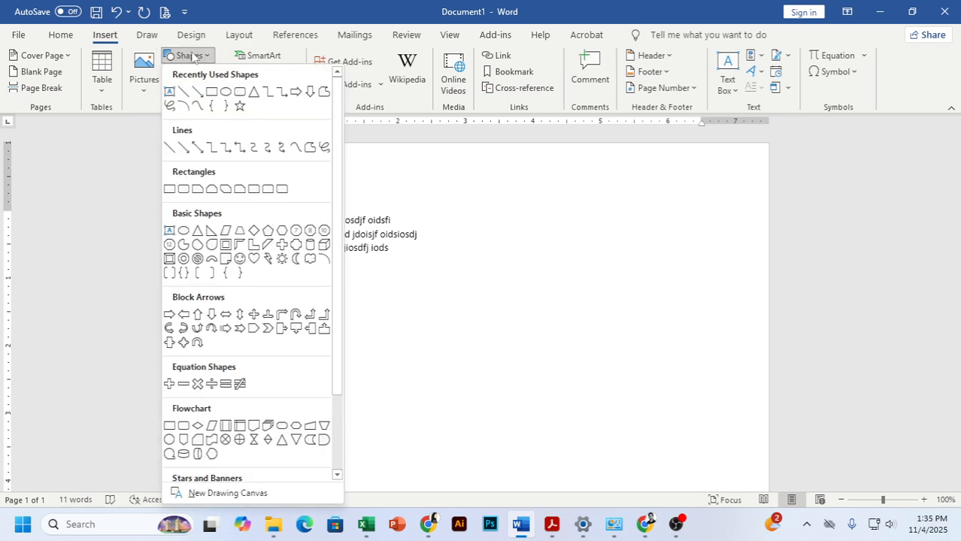
{"action": "left_click", "coordinate": [213, 92]}
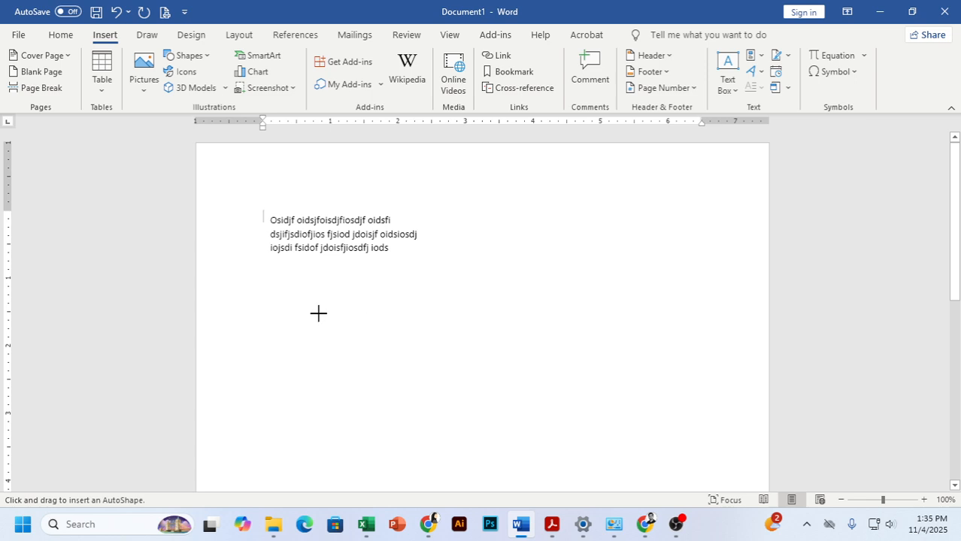
{"action": "mouse_move", "coordinate": [317, 312]}
{"action": "left_mouse_down"}
{"action": "mouse_move", "coordinate": [602, 488]}
{"action": "mouse_move", "coordinate": [611, 416]}
{"action": "mouse_move", "coordinate": [606, 455]}
{"action": "left_mouse_up"}
{"action": "left_click_drag", "start_coordinate": [526, 378], "coordinate": [546, 368]}
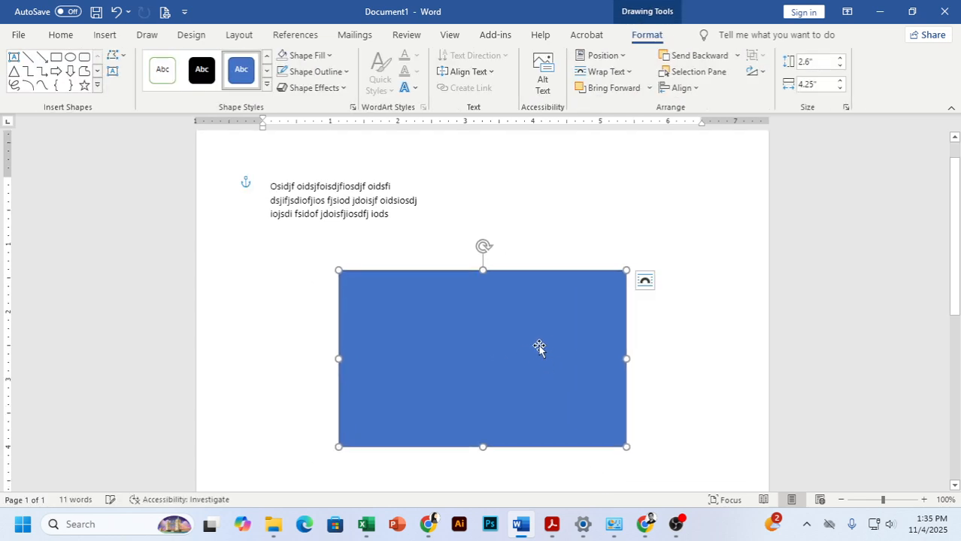
Fill the rectangle with the standard Green, remove its outline and move it slightly up toward the text box.
{"action": "left_click", "coordinate": [306, 56]}
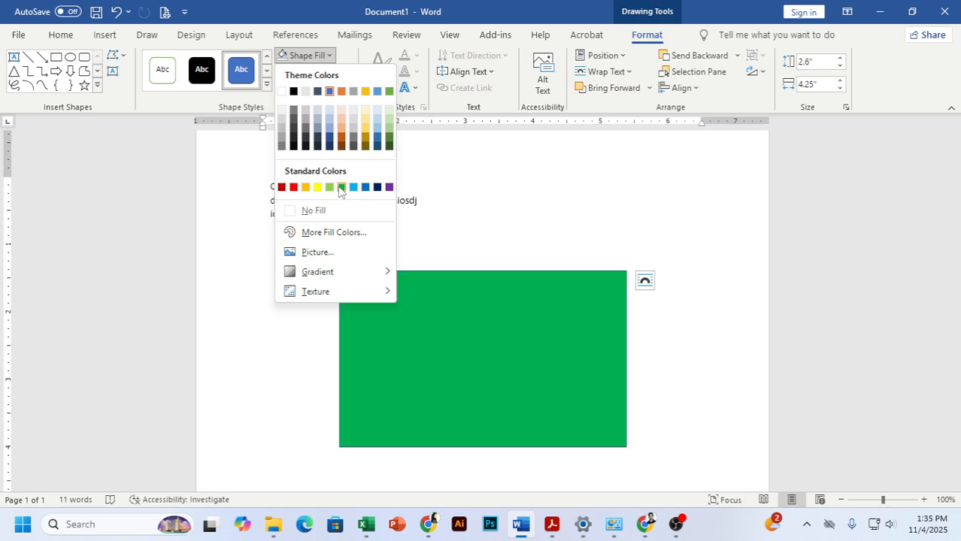
{"action": "left_click", "coordinate": [342, 187]}
{"action": "left_click", "coordinate": [321, 72]}
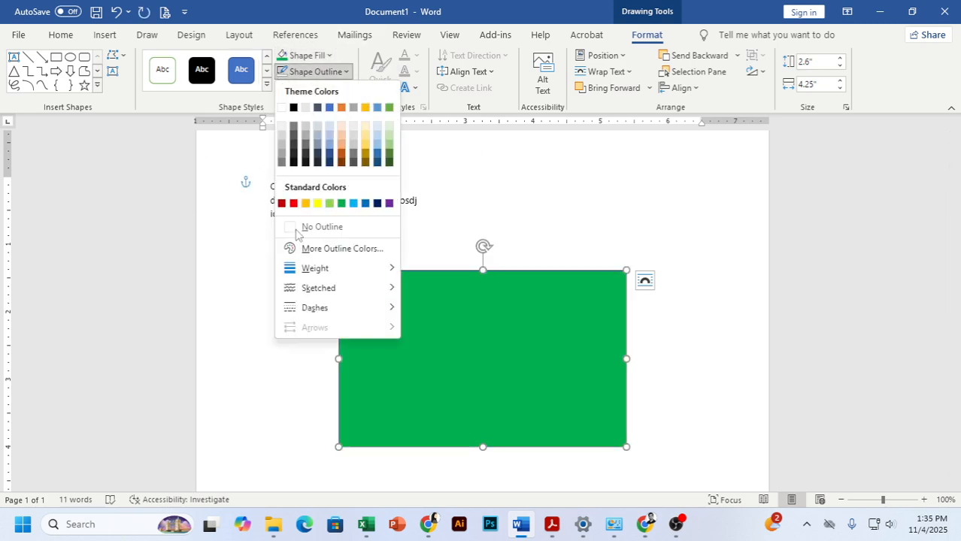
{"action": "left_click", "coordinate": [306, 226]}
{"action": "left_click_drag", "start_coordinate": [526, 343], "coordinate": [520, 325]}
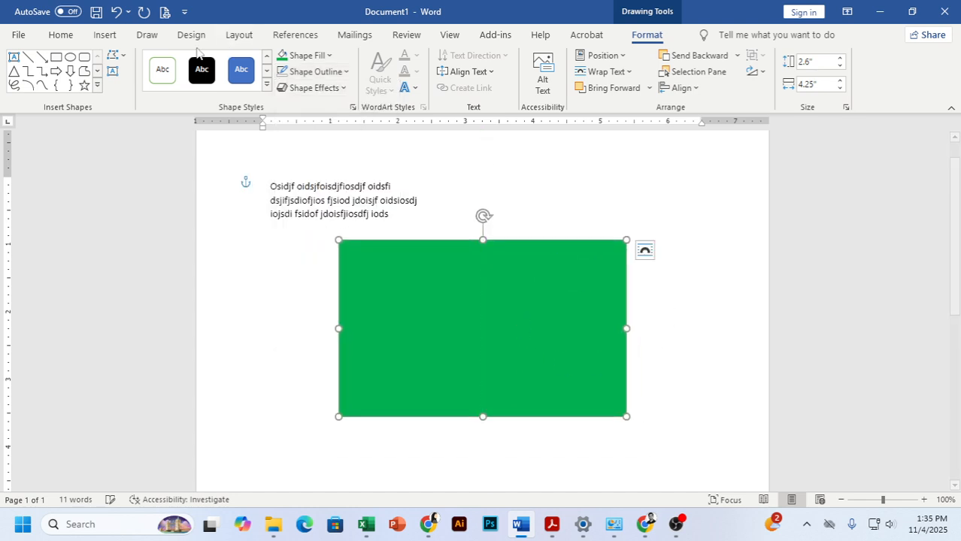
Draw a circle about 1.43 in across on the green rectangle and position it at the rectangle's centre.
{"action": "left_click", "coordinate": [75, 61]}
{"action": "left_click_drag", "start_coordinate": [414, 289], "coordinate": [509, 388]}
{"action": "mouse_move", "coordinate": [491, 338]}
{"action": "left_mouse_down"}
{"action": "mouse_move", "coordinate": [493, 318]}
{"action": "mouse_move", "coordinate": [498, 334]}
{"action": "left_mouse_up"}
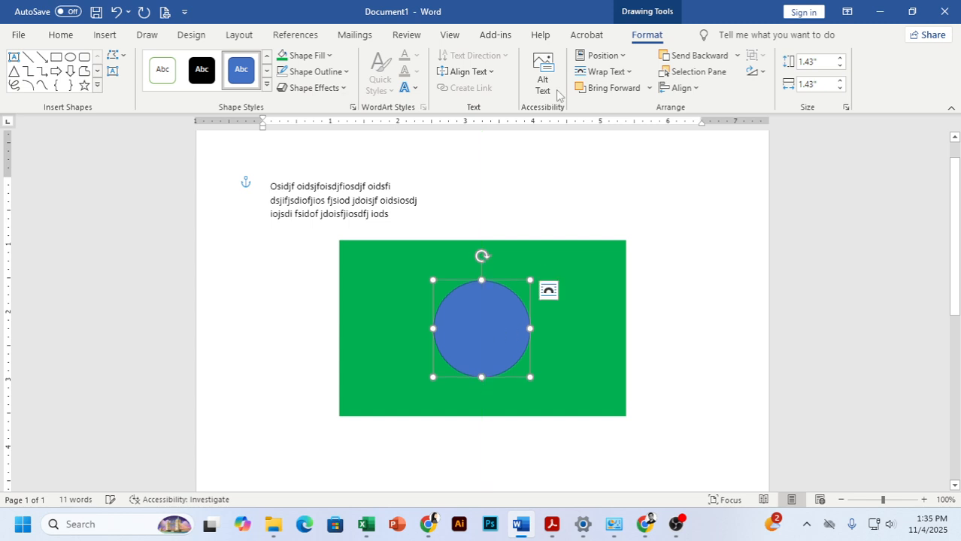
Fill the circle with the standard Red and remove its outline.
{"action": "left_click", "coordinate": [329, 56]}
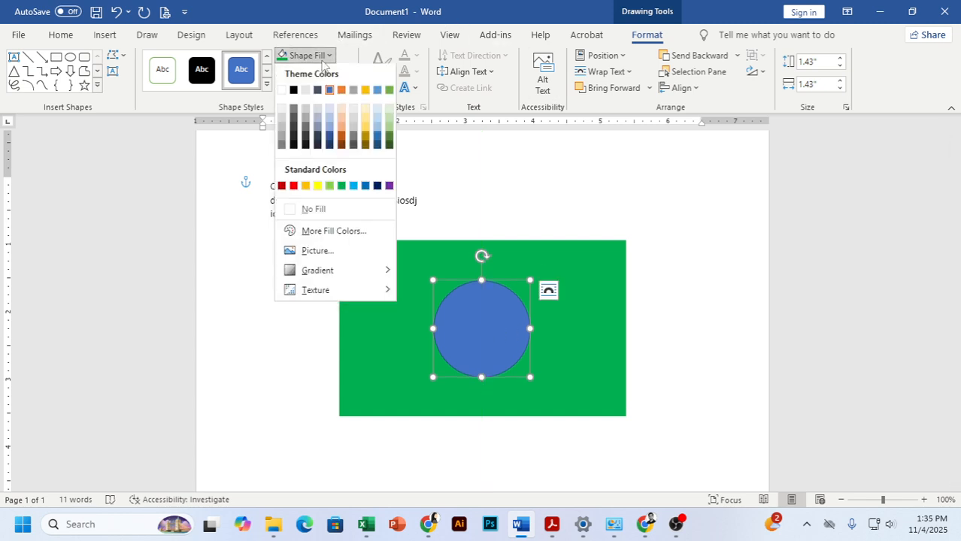
{"action": "left_click", "coordinate": [294, 188]}
{"action": "left_click", "coordinate": [315, 72]}
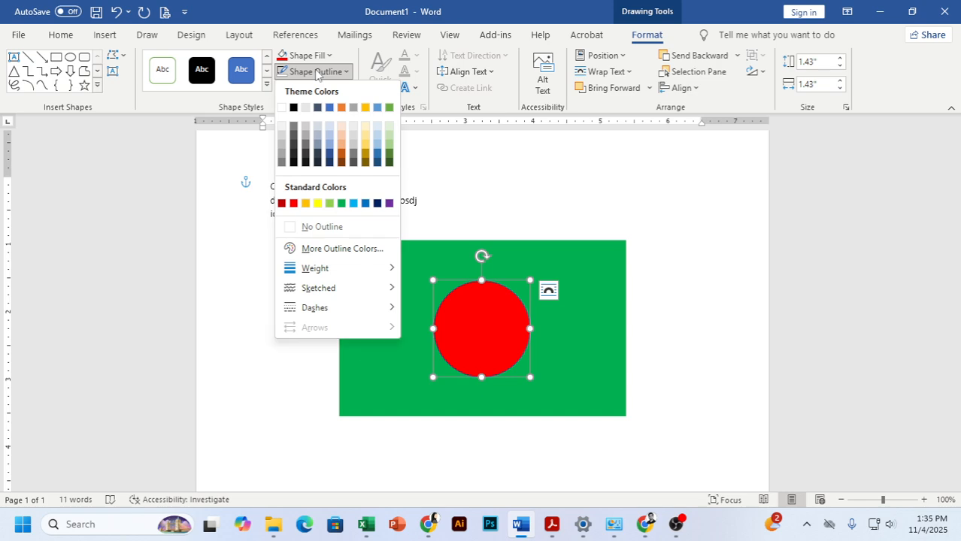
{"action": "left_click", "coordinate": [316, 226]}
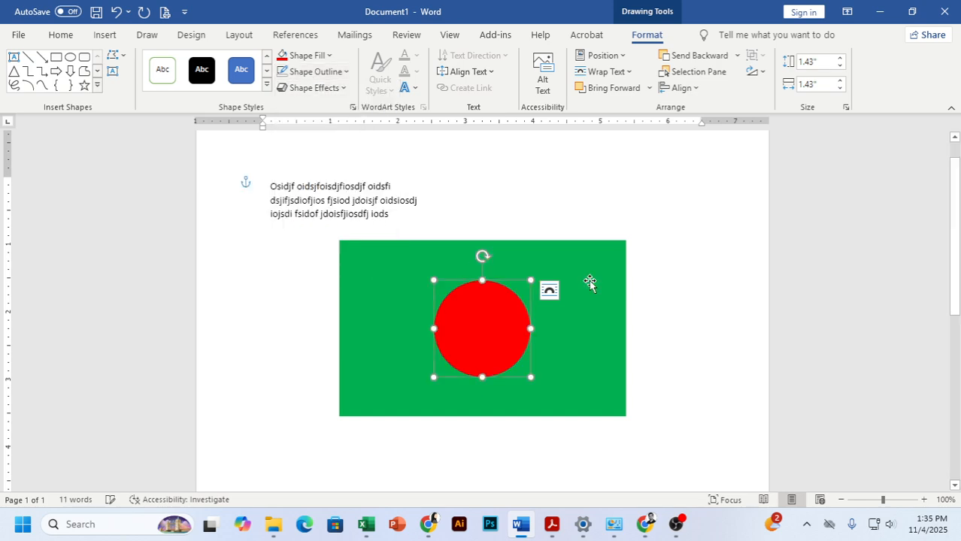
Nudge the red circle slightly down, then group it with the green rectangle into one object.
{"action": "left_click", "coordinate": [628, 326]}
{"action": "left_click_drag", "start_coordinate": [489, 332], "coordinate": [469, 355]}
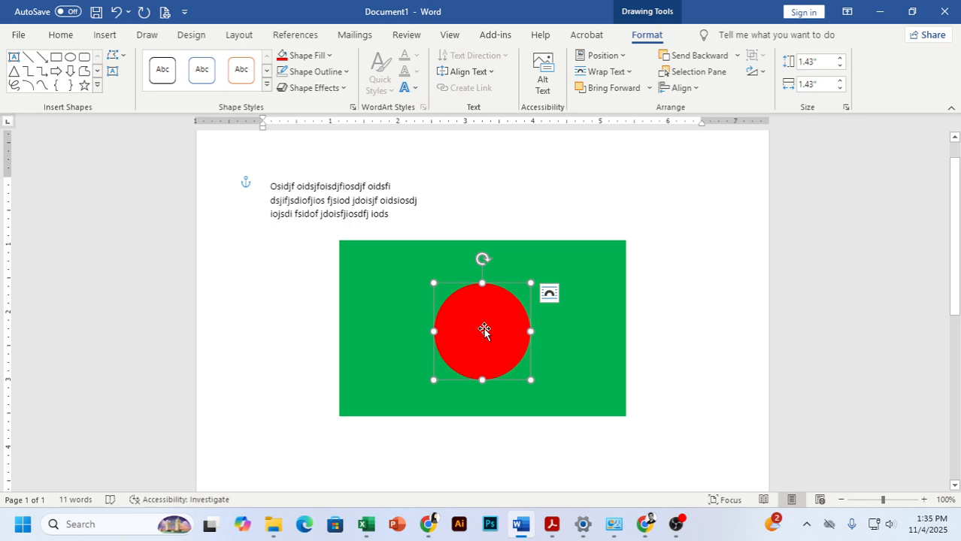
{"action": "left_click", "coordinate": [579, 345], "text": "shift"}
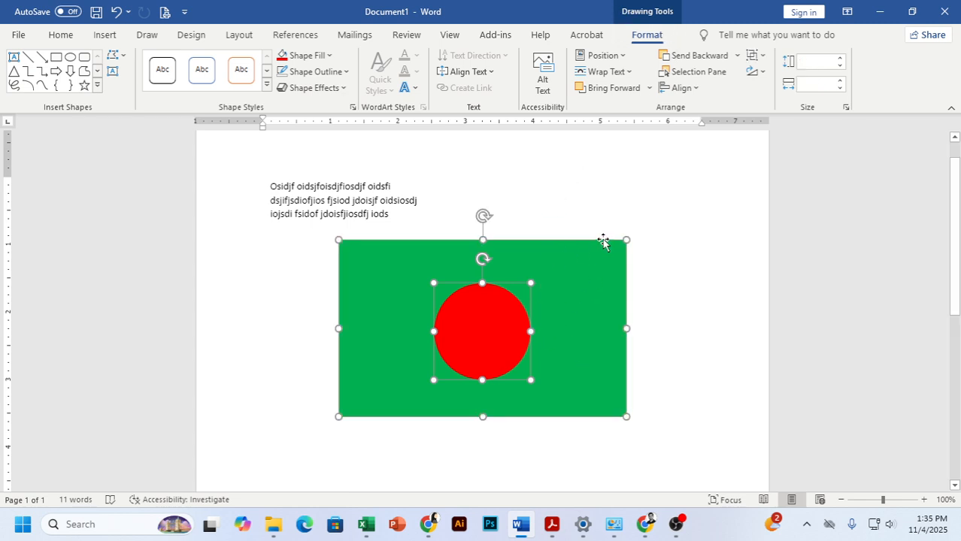
{"action": "right_click", "coordinate": [586, 269]}
{"action": "mouse_move", "coordinate": [644, 310]}
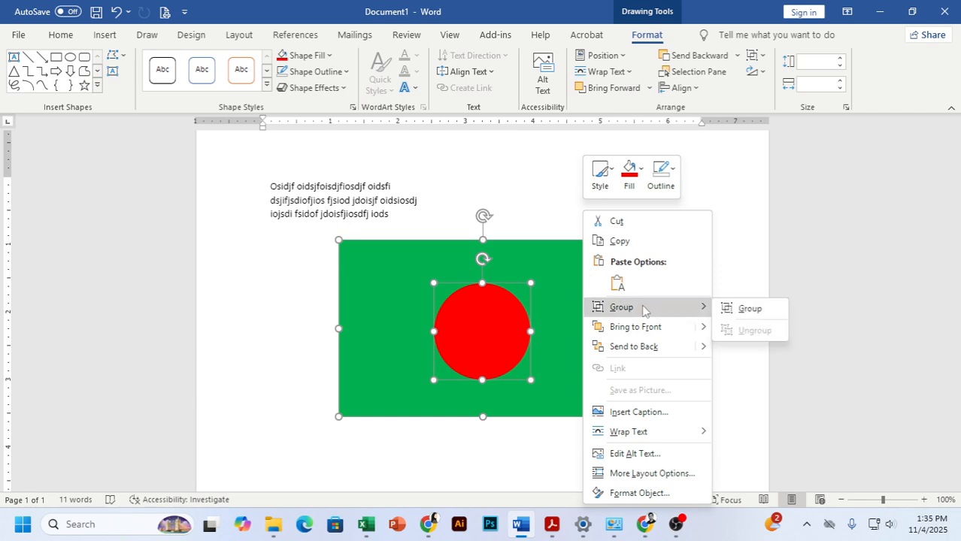
{"action": "key", "text": "Escape"}
{"action": "key", "text": "Escape"}
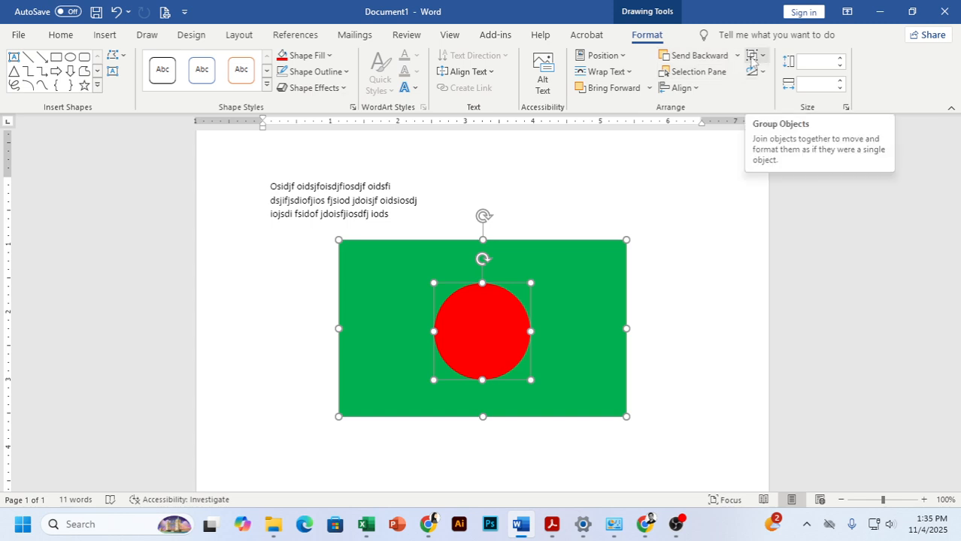
{"action": "left_click", "coordinate": [754, 60]}
{"action": "left_click", "coordinate": [761, 76]}
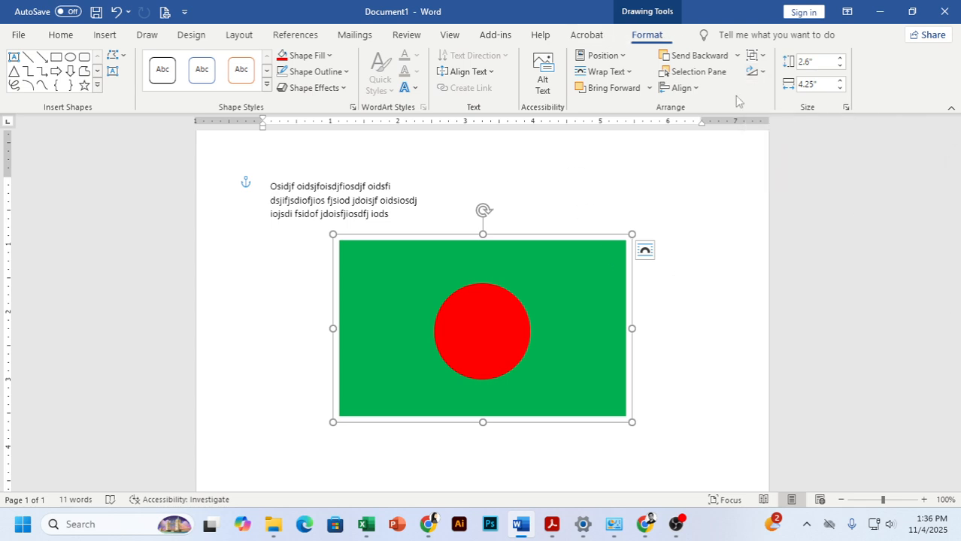
Shrink the grouped flag to about 0.46 in high by 0.75 in wide and move it near the page's right margin.
{"action": "left_click_drag", "start_coordinate": [635, 424], "coordinate": [514, 386]}
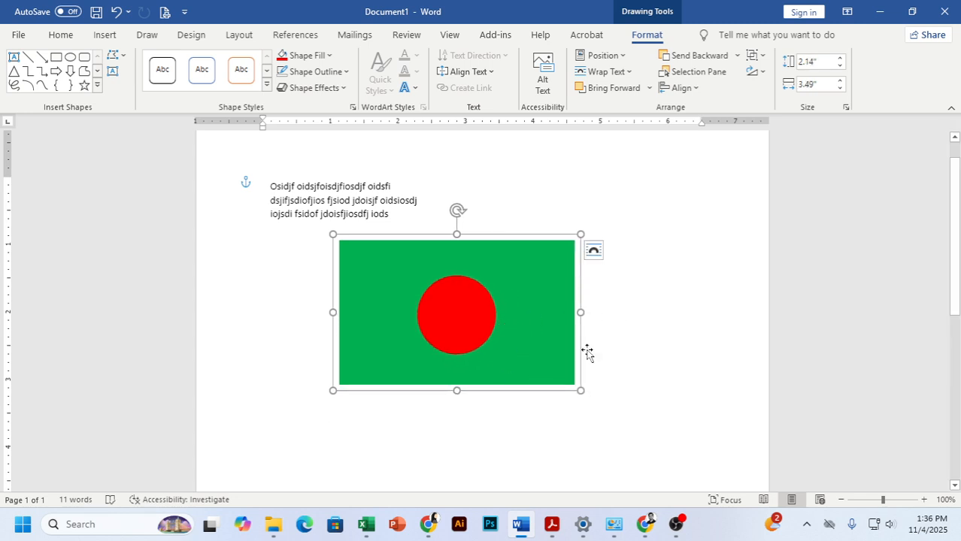
{"action": "left_click_drag", "start_coordinate": [480, 315], "coordinate": [396, 278]}
{"action": "left_click_drag", "start_coordinate": [386, 232], "coordinate": [664, 226]}
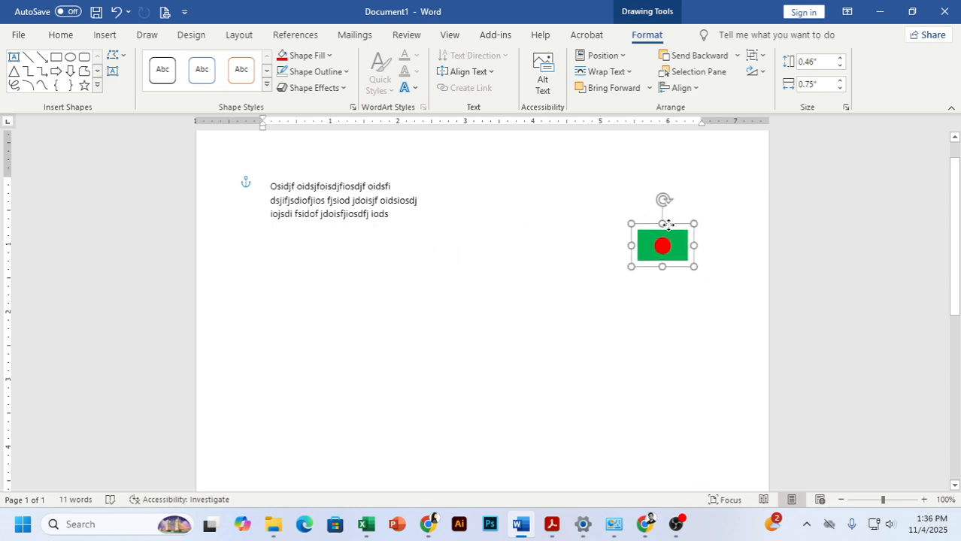
{"action": "left_click", "coordinate": [483, 262]}
{"action": "left_click", "coordinate": [105, 34]}
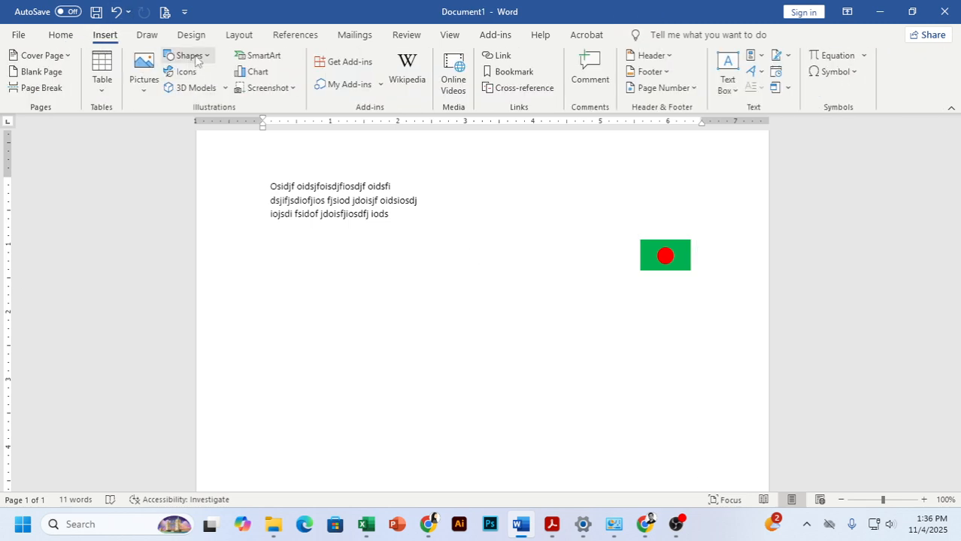
{"action": "left_click", "coordinate": [196, 58]}
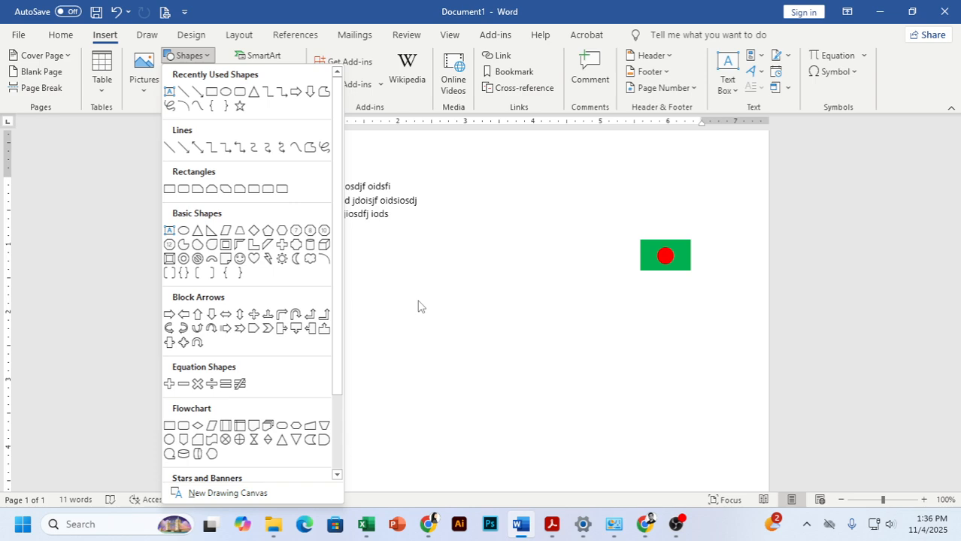
{"action": "scroll", "coordinate": [254, 315], "scroll_direction": "down", "scroll_amount": 3}
{"action": "scroll", "coordinate": [293, 353], "scroll_direction": "up", "scroll_amount": 3}
{"action": "left_click", "coordinate": [577, 308]}
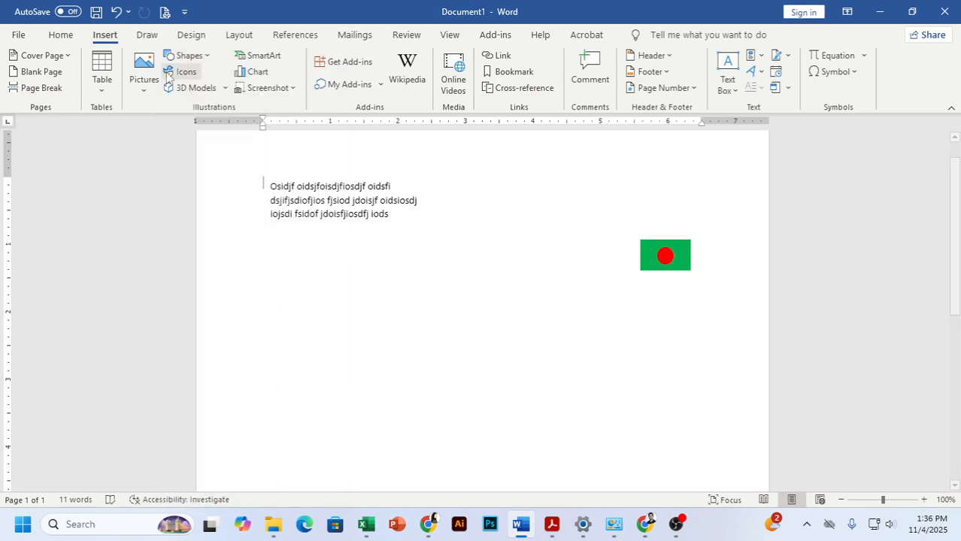
Search the stock icons for CAT and insert the sitting cat icon into the document.
{"action": "left_click", "coordinate": [186, 73]}
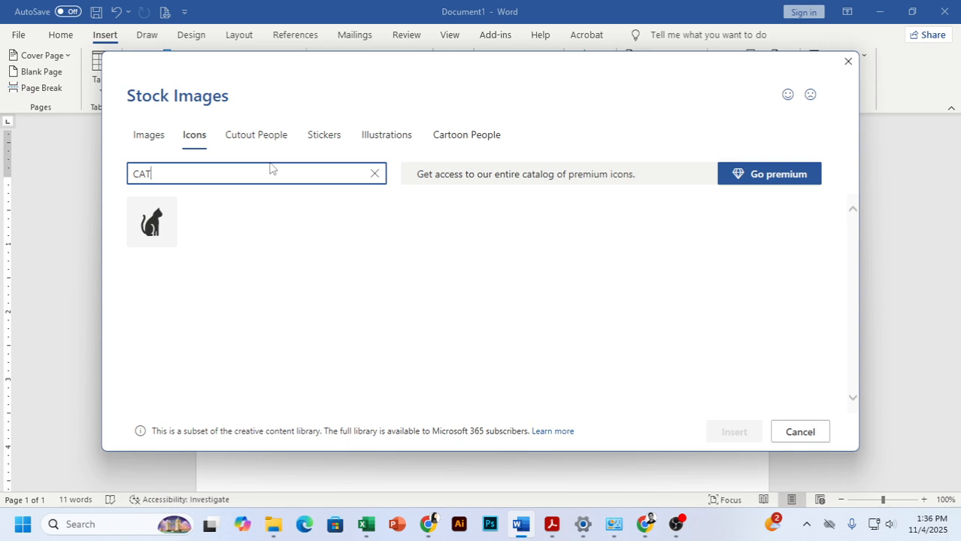
{"action": "left_click", "coordinate": [171, 221]}
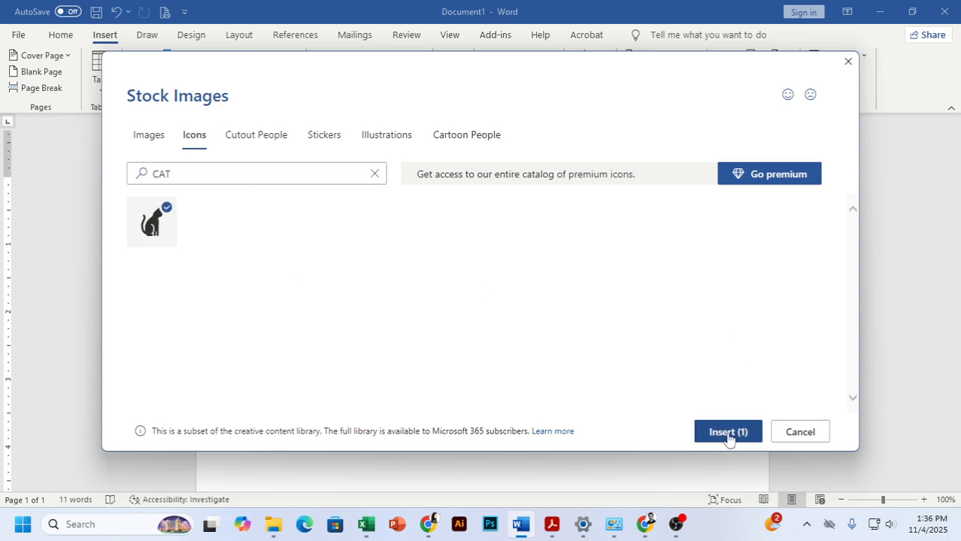
{"action": "left_click", "coordinate": [727, 433]}
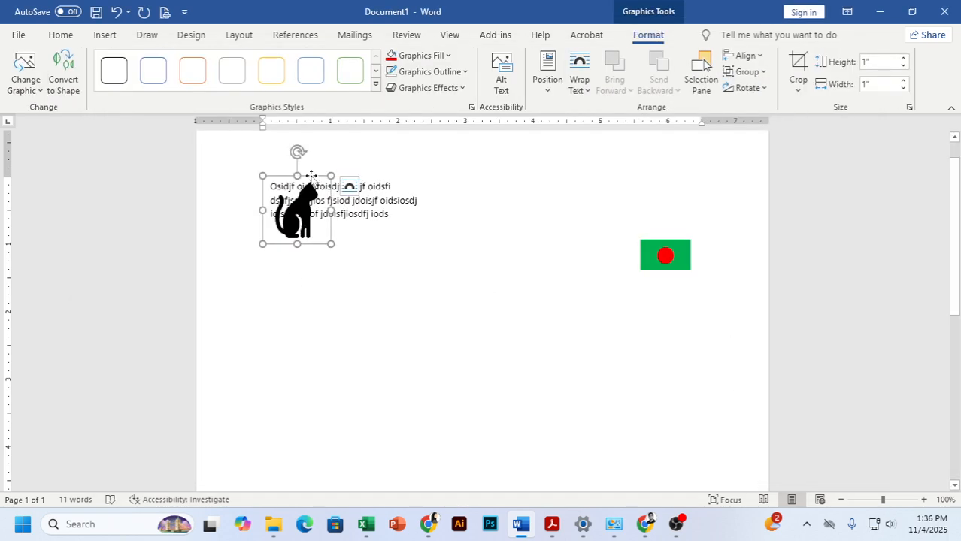
Try to move the cat icon below the text box while it is still in line with text.
{"action": "left_click_drag", "start_coordinate": [311, 176], "coordinate": [354, 387]}
{"action": "left_click_drag", "start_coordinate": [308, 213], "coordinate": [375, 345]}
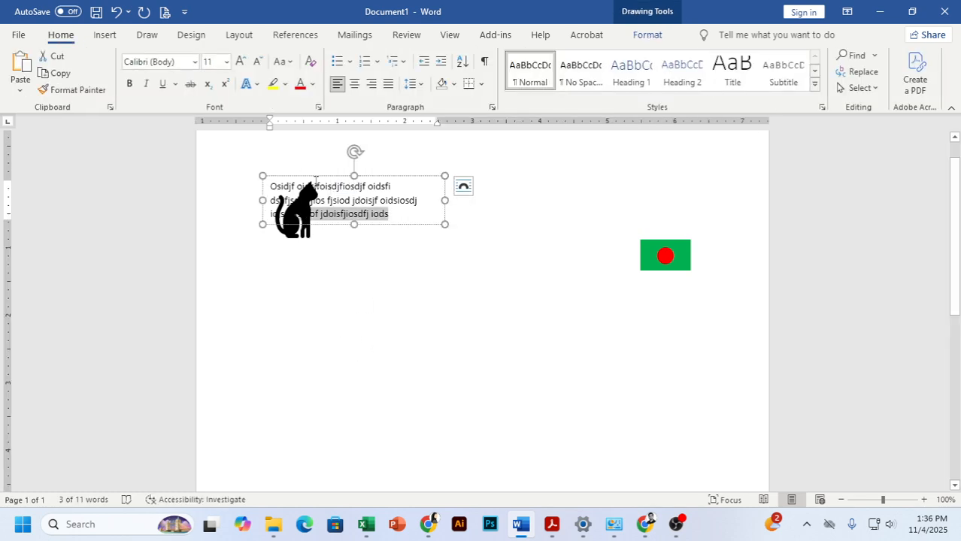
{"action": "left_click", "coordinate": [310, 204]}
{"action": "left_click", "coordinate": [292, 233]}
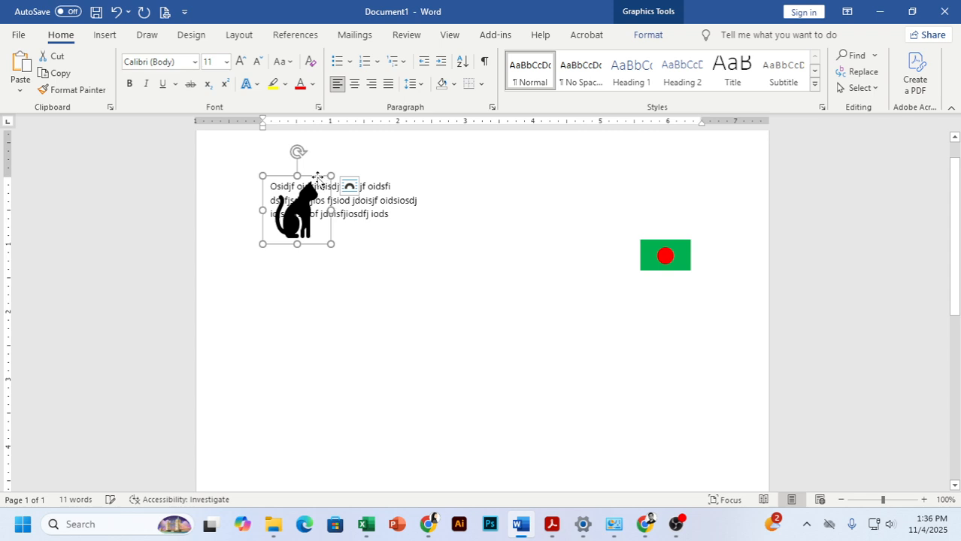
{"action": "left_click_drag", "start_coordinate": [317, 177], "coordinate": [315, 228]}
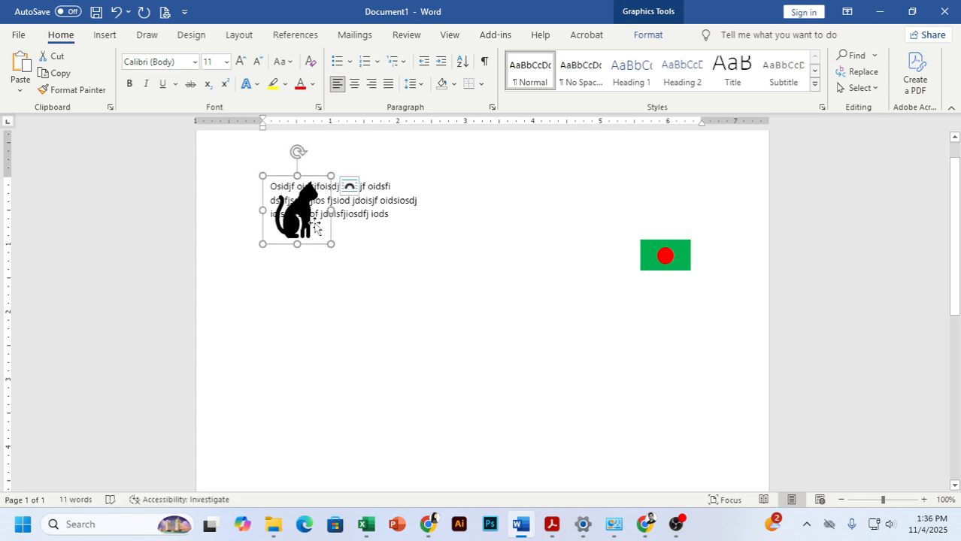
Set the cat icon's text wrapping to Tight and move the icon just below the text box.
{"action": "left_click", "coordinate": [662, 38]}
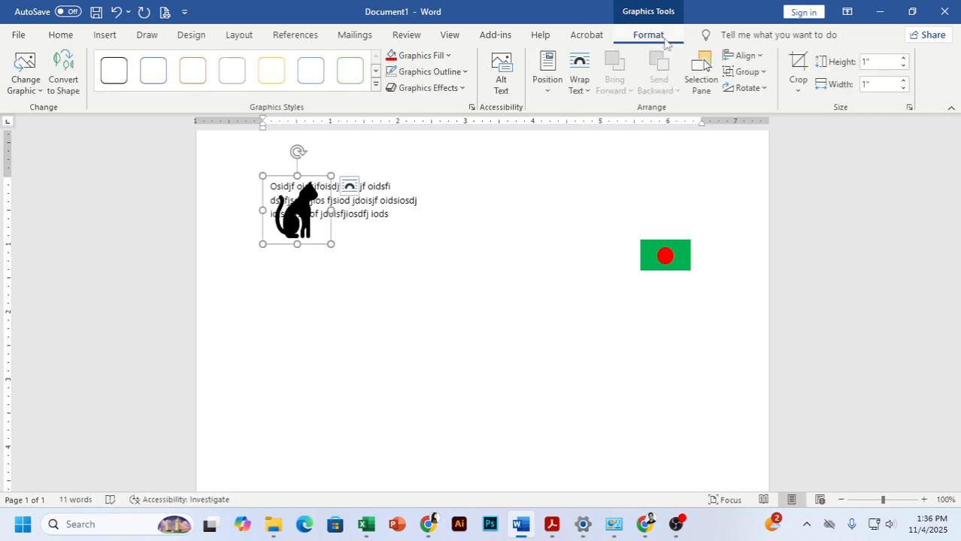
{"action": "left_click", "coordinate": [581, 86]}
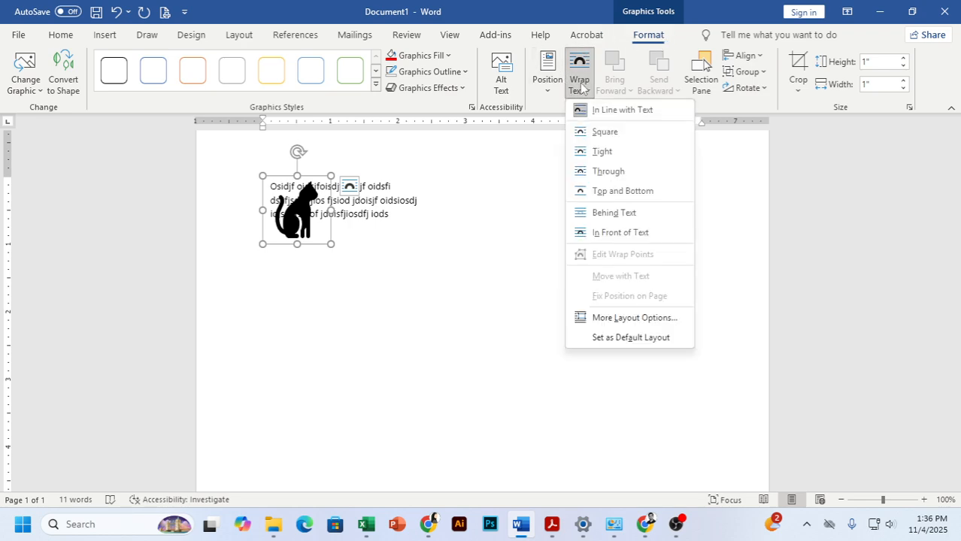
{"action": "left_click", "coordinate": [645, 150]}
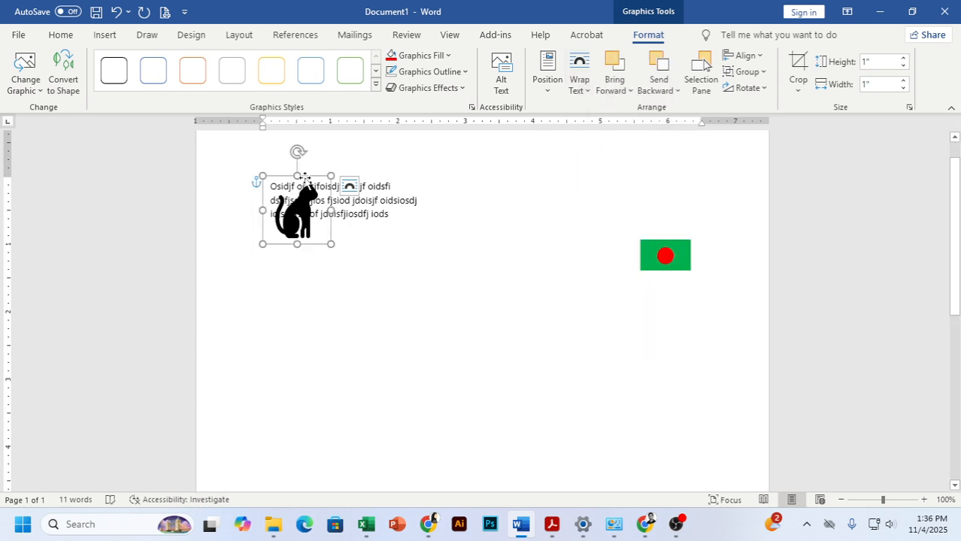
{"action": "left_click_drag", "start_coordinate": [305, 177], "coordinate": [324, 248]}
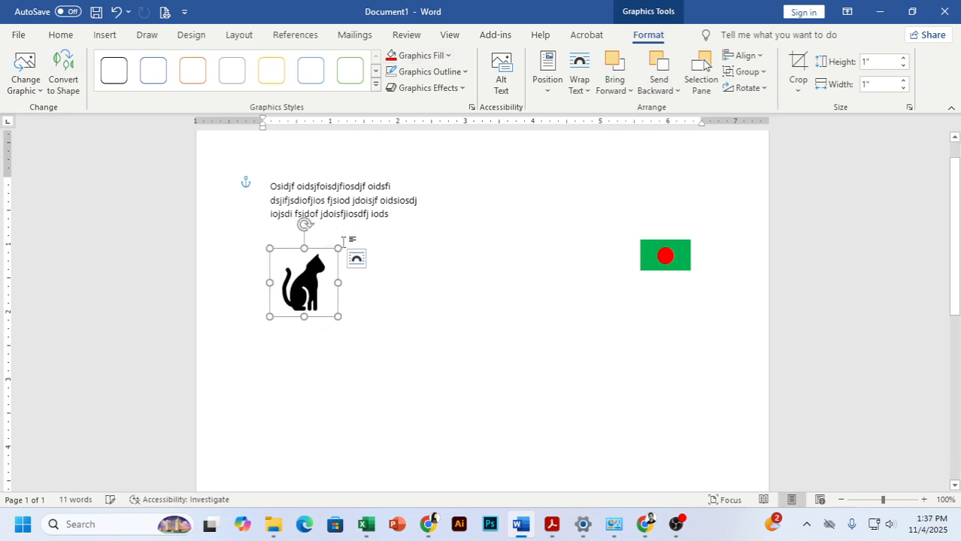
Fill the cat icon with the standard Blue and shrink it to about 0.94 in square, keeping it beneath the text.
{"action": "left_click", "coordinate": [446, 56]}
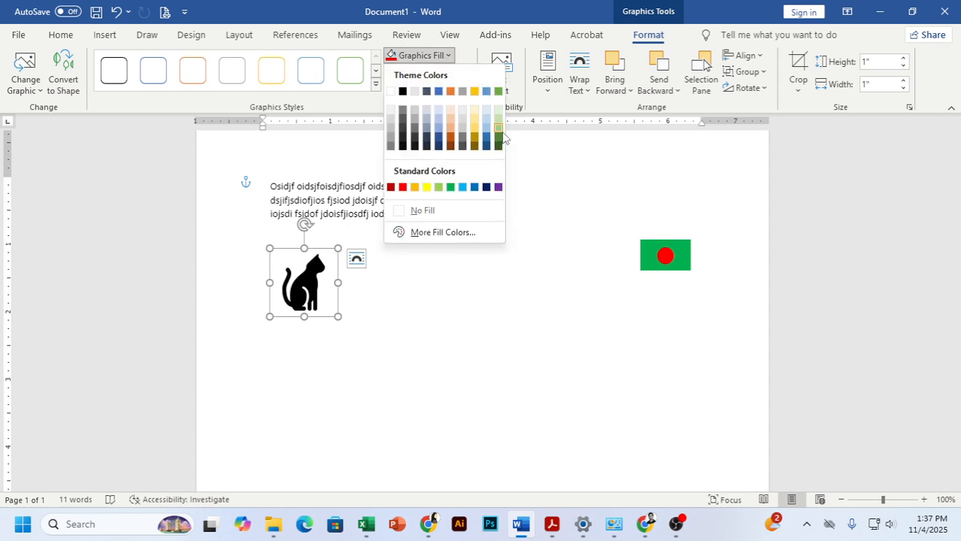
{"action": "left_click", "coordinate": [474, 187]}
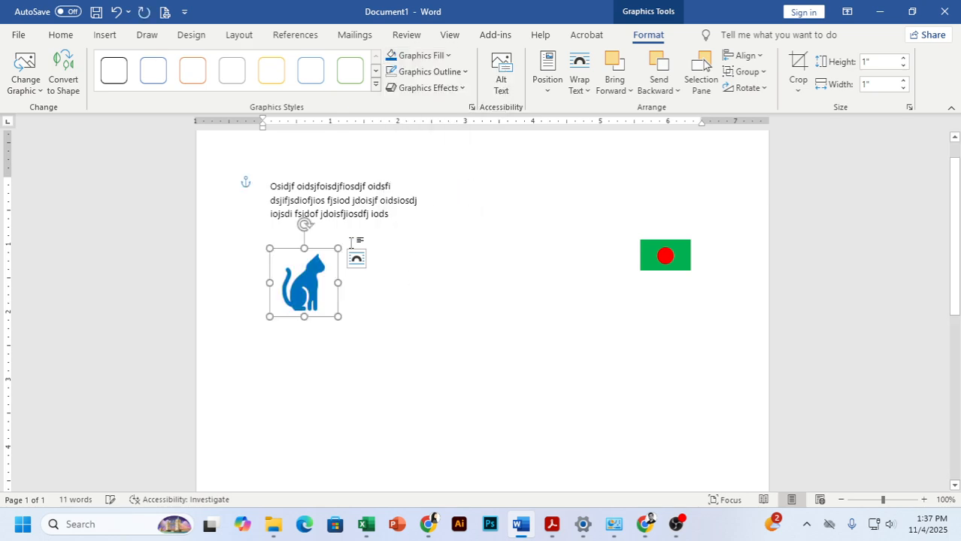
{"action": "left_click_drag", "start_coordinate": [337, 317], "coordinate": [318, 239]}
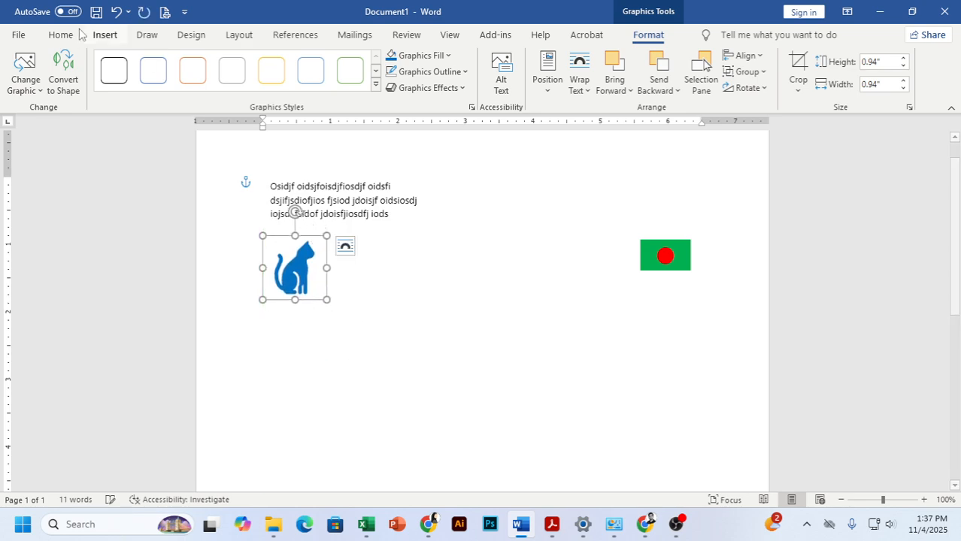
Convert the cat icon to a shape, enlarge it to several times its size and position it below the text box.
{"action": "left_click", "coordinate": [66, 69]}
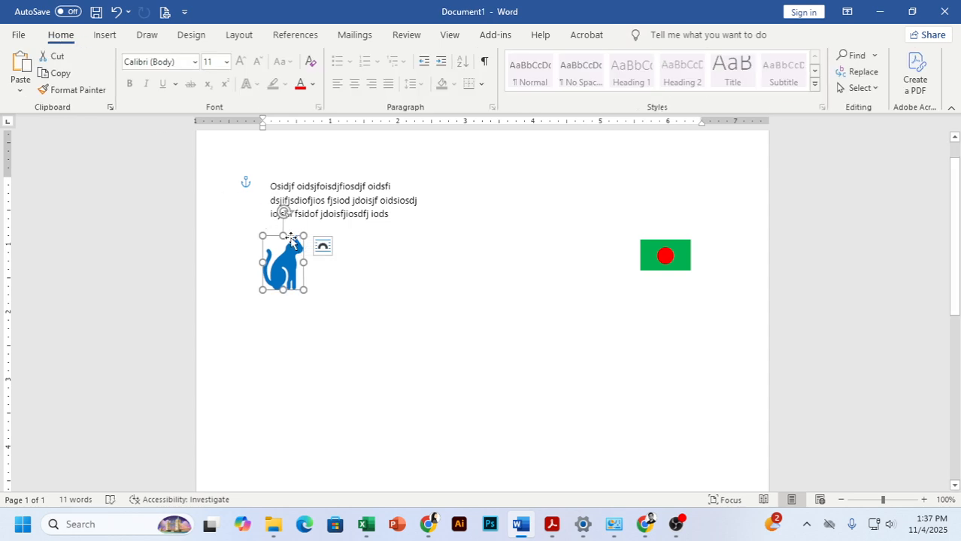
{"action": "mouse_move", "coordinate": [291, 240]}
{"action": "left_mouse_down"}
{"action": "mouse_move", "coordinate": [289, 256]}
{"action": "mouse_move", "coordinate": [314, 270]}
{"action": "left_mouse_up"}
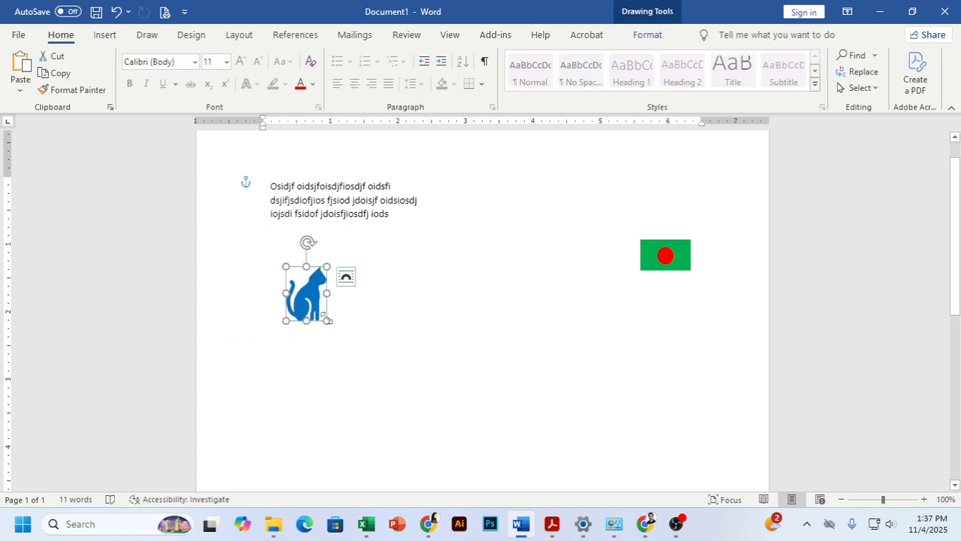
{"action": "left_click_drag", "start_coordinate": [327, 321], "coordinate": [428, 454]}
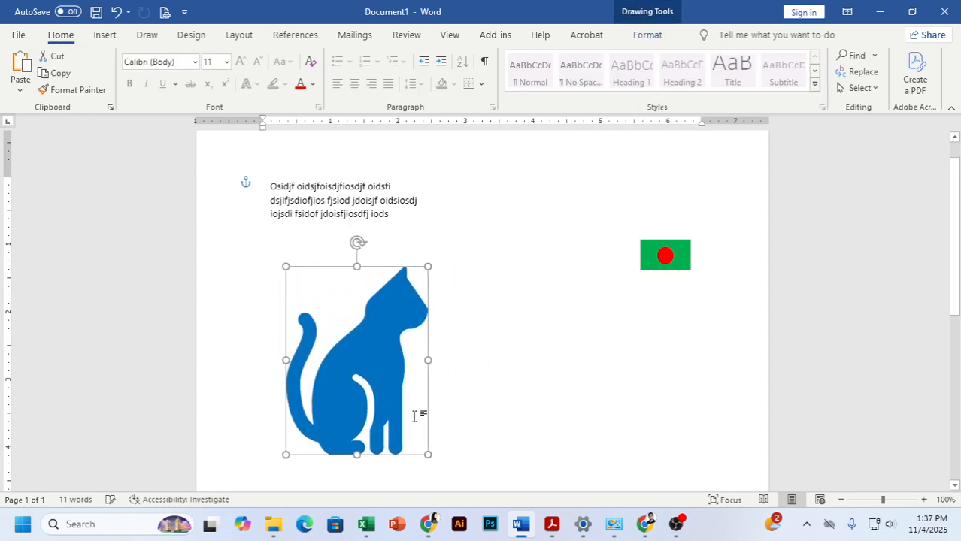
{"action": "left_click_drag", "start_coordinate": [372, 306], "coordinate": [406, 295]}
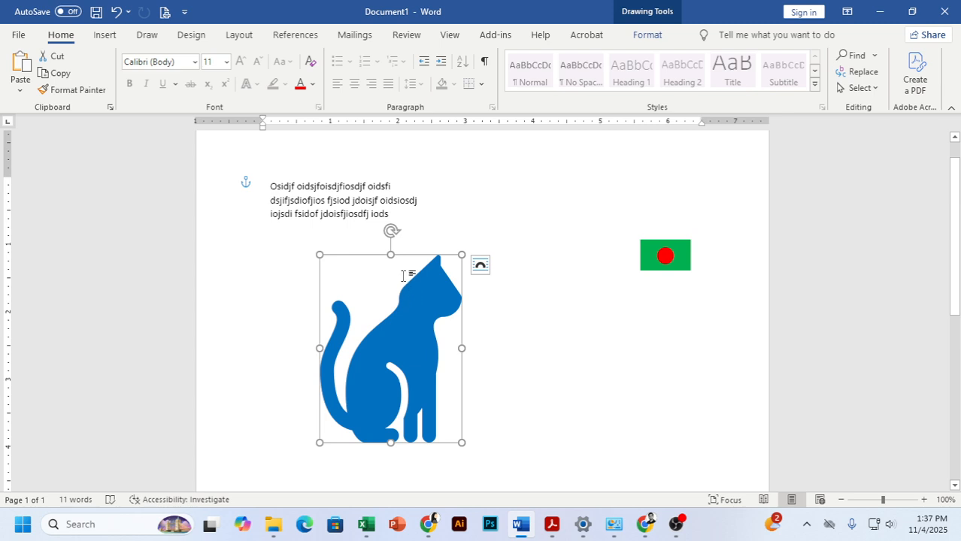
{"action": "left_click", "coordinate": [681, 529]}
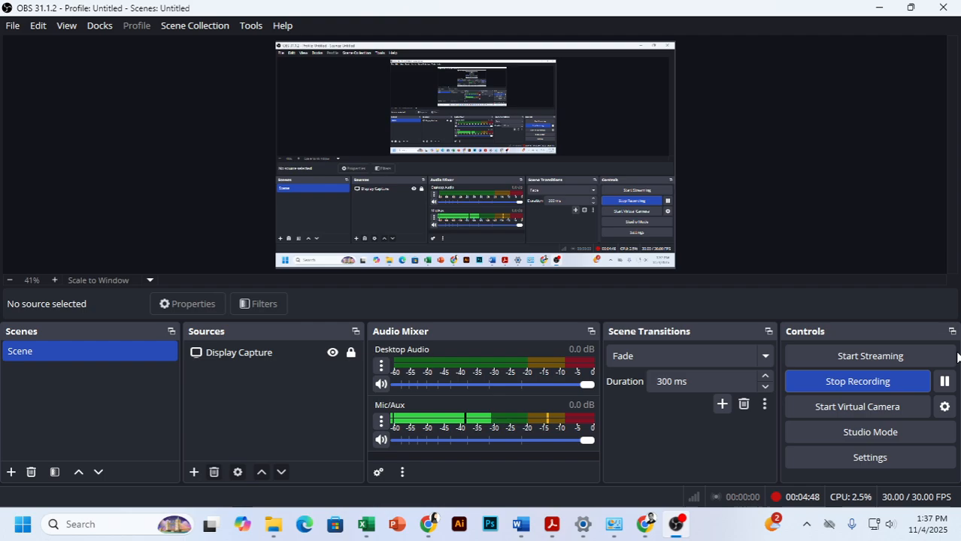
Switch back to Word and delete the converted cat shape.
{"action": "left_click", "coordinate": [522, 526]}
{"action": "key", "text": "Delete"}
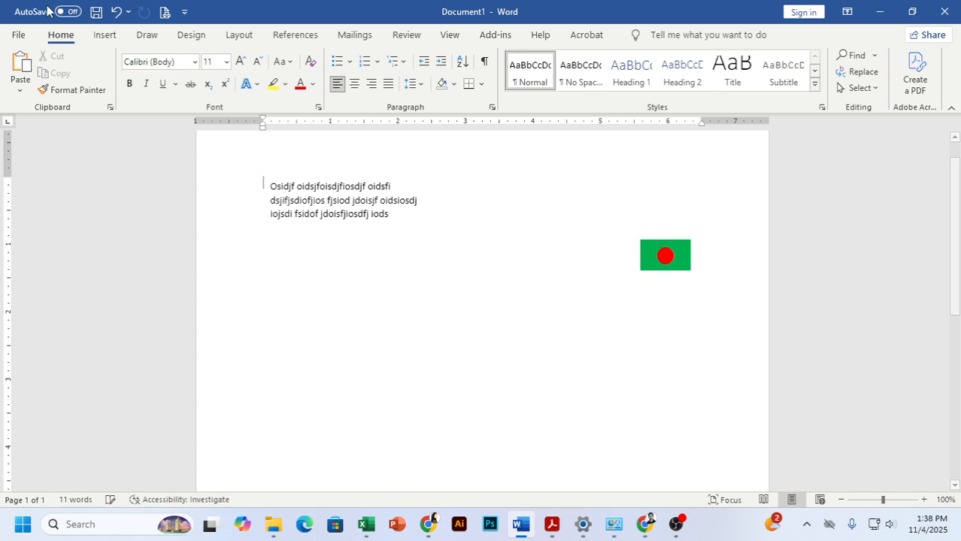
Search the online 3D models for "tiger" and insert the realistic walking tiger.
{"action": "left_click", "coordinate": [109, 35]}
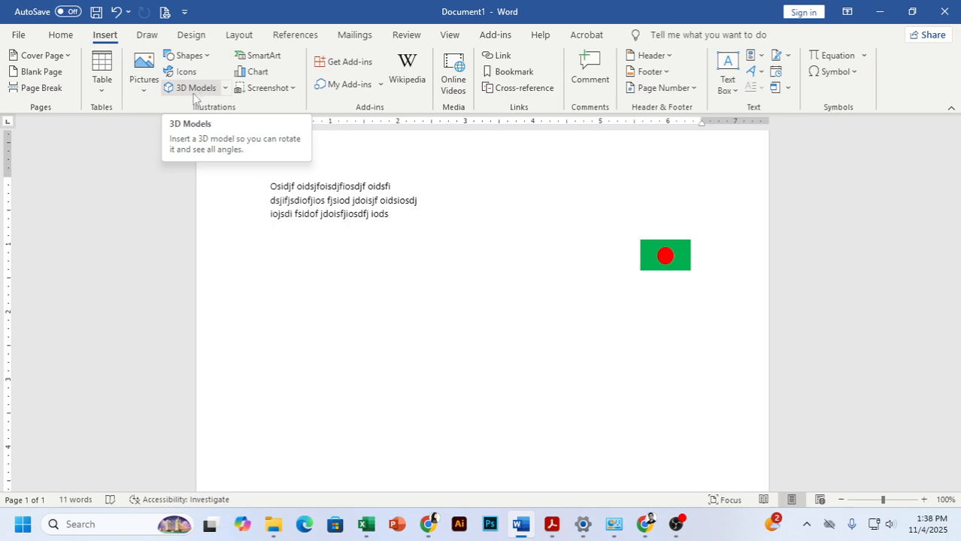
{"action": "left_click", "coordinate": [188, 88]}
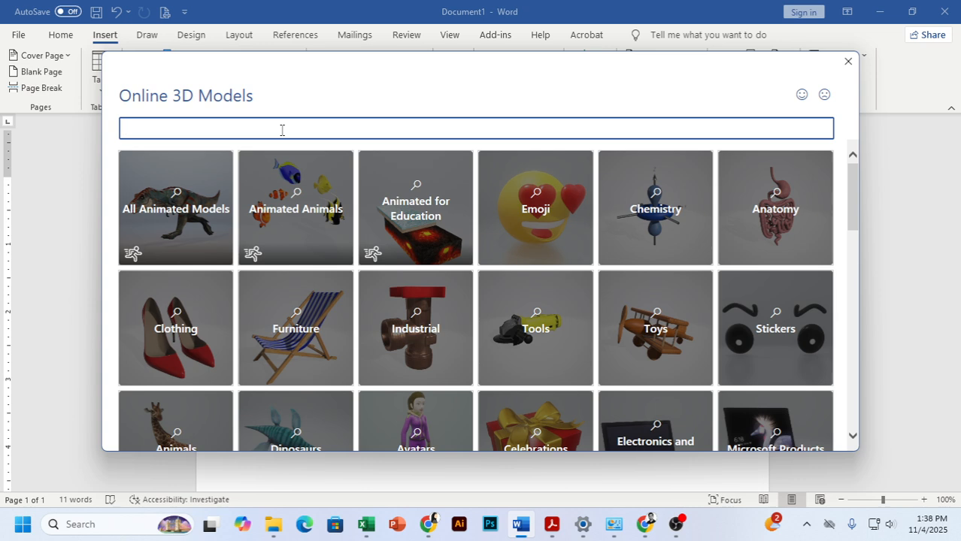
{"action": "key", "text": "Return"}
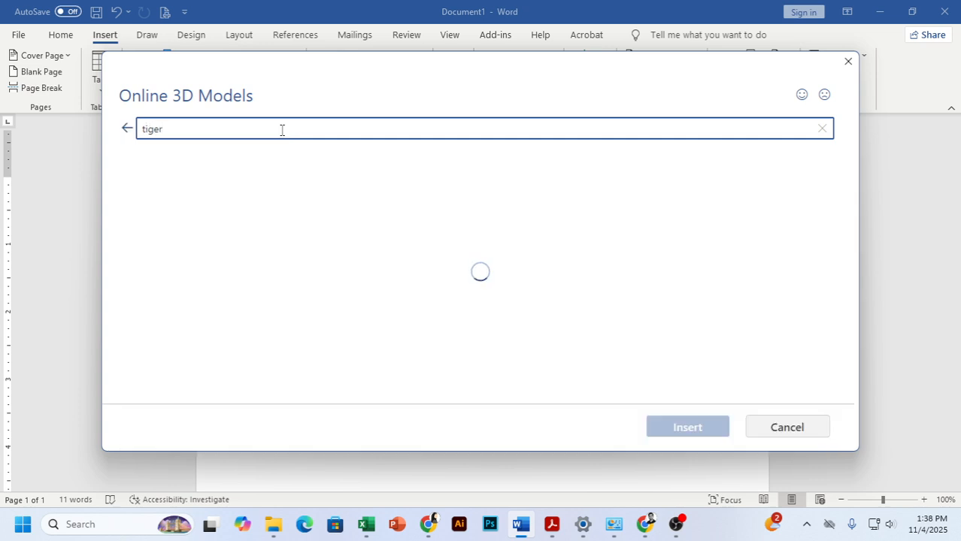
{"action": "left_click", "coordinate": [290, 211]}
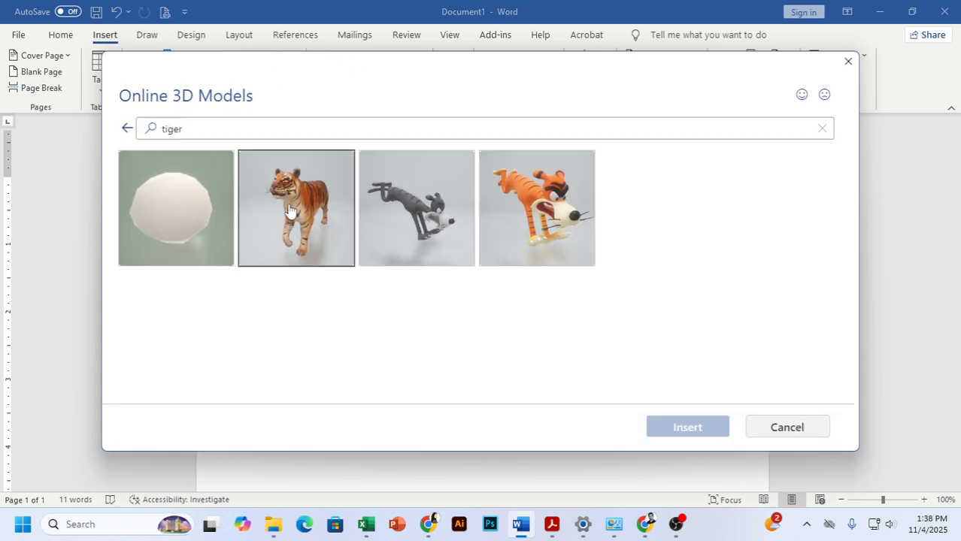
{"action": "left_click", "coordinate": [696, 429]}
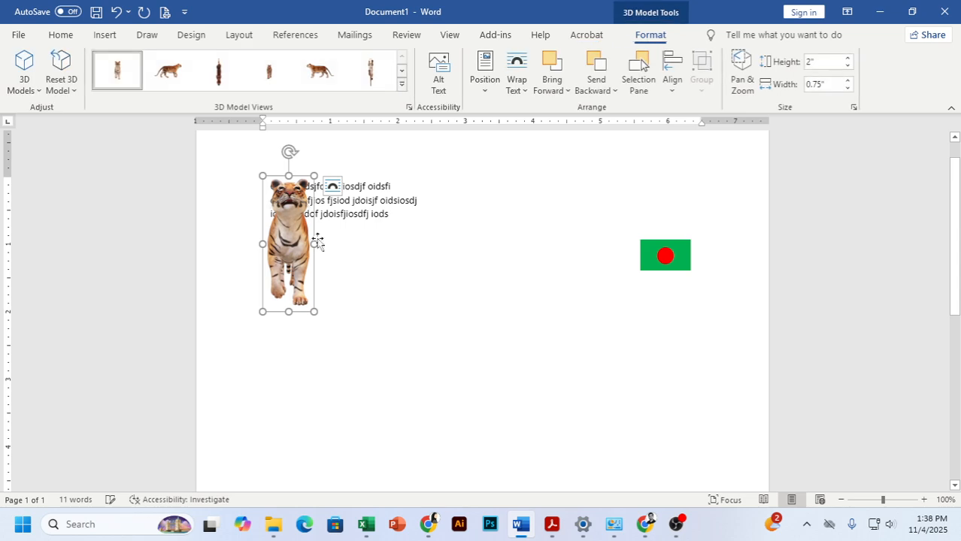
Move the tiger model below the text box and turn it in 3D to a side view with its head facing right.
{"action": "left_click_drag", "start_coordinate": [287, 231], "coordinate": [578, 229]}
{"action": "left_click_drag", "start_coordinate": [268, 187], "coordinate": [582, 324]}
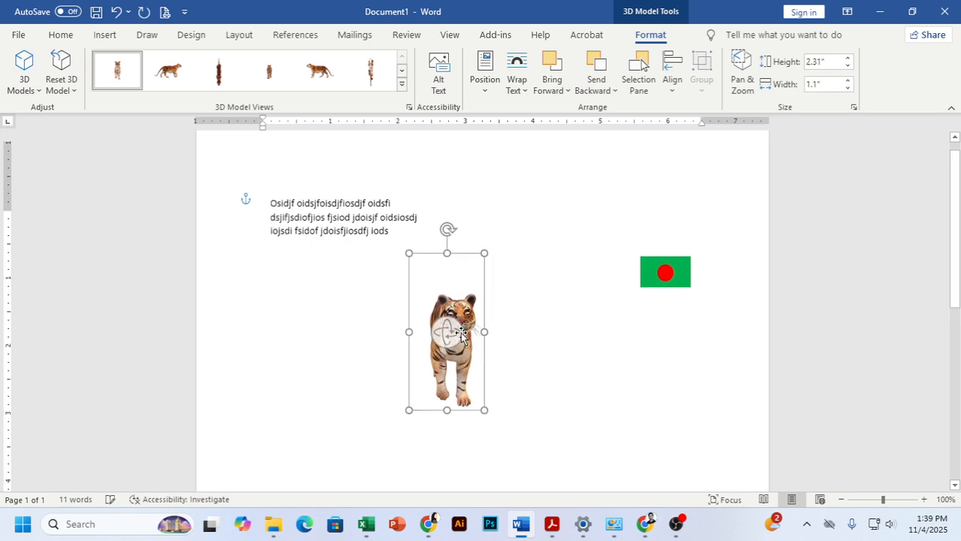
{"action": "scroll", "coordinate": [473, 410], "scroll_direction": "up", "scroll_amount": 10}
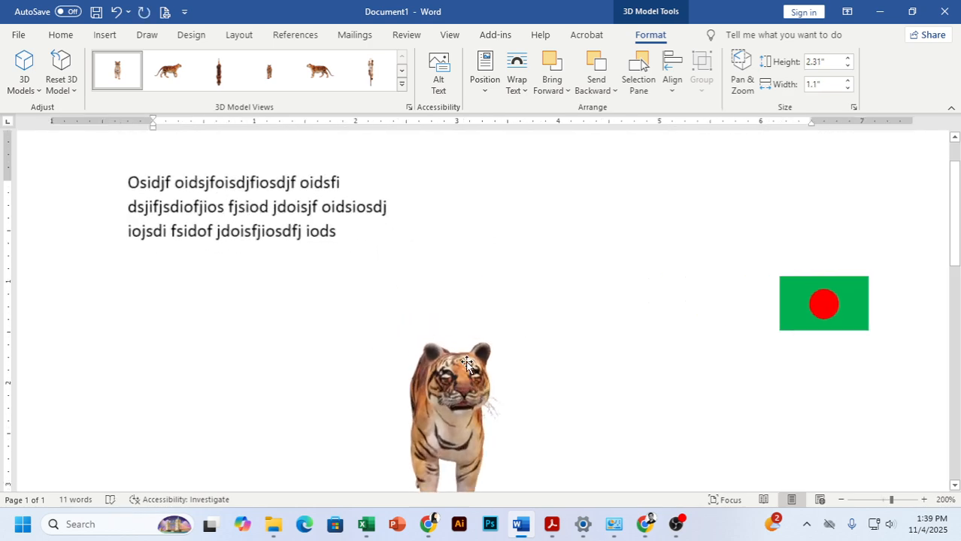
{"action": "scroll", "coordinate": [460, 267], "scroll_direction": "up", "scroll_amount": 5}
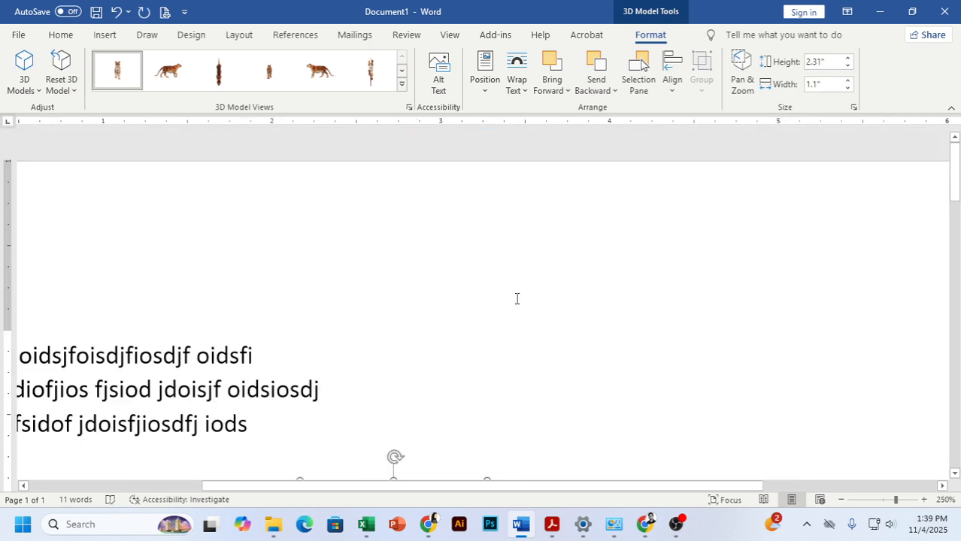
{"action": "left_click", "coordinate": [585, 259]}
{"action": "scroll", "coordinate": [490, 302], "scroll_direction": "down", "scroll_amount": 5}
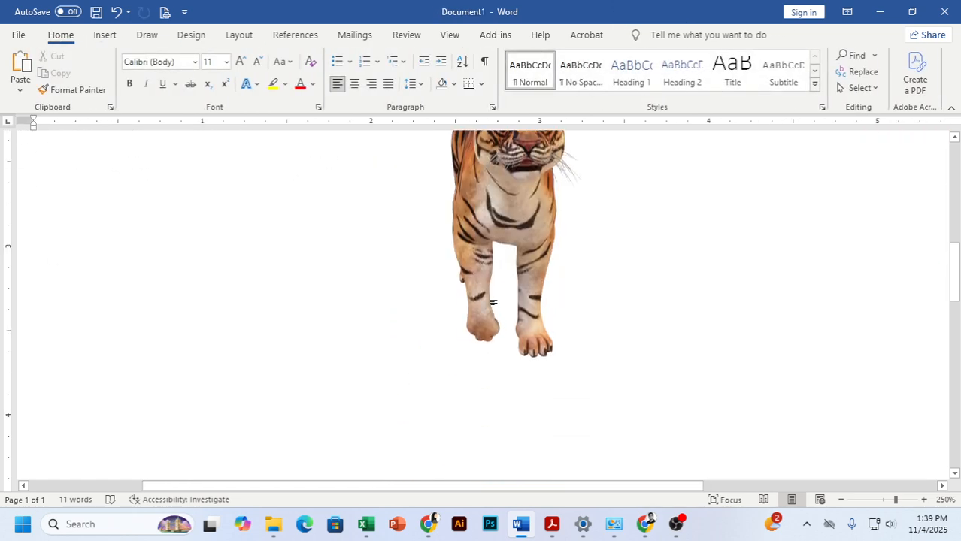
{"action": "scroll", "coordinate": [462, 298], "scroll_direction": "down", "scroll_amount": 12}
{"action": "scroll", "coordinate": [467, 296], "scroll_direction": "down", "scroll_amount": 6}
{"action": "scroll", "coordinate": [461, 226], "scroll_direction": "up", "scroll_amount": 7}
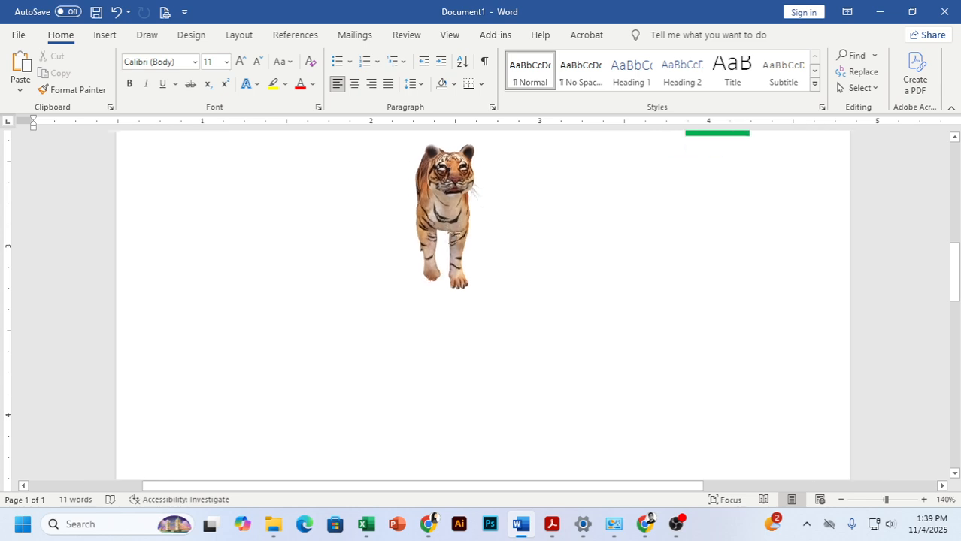
{"action": "scroll", "coordinate": [423, 383], "scroll_direction": "down", "scroll_amount": 1}
{"action": "left_click", "coordinate": [437, 311]}
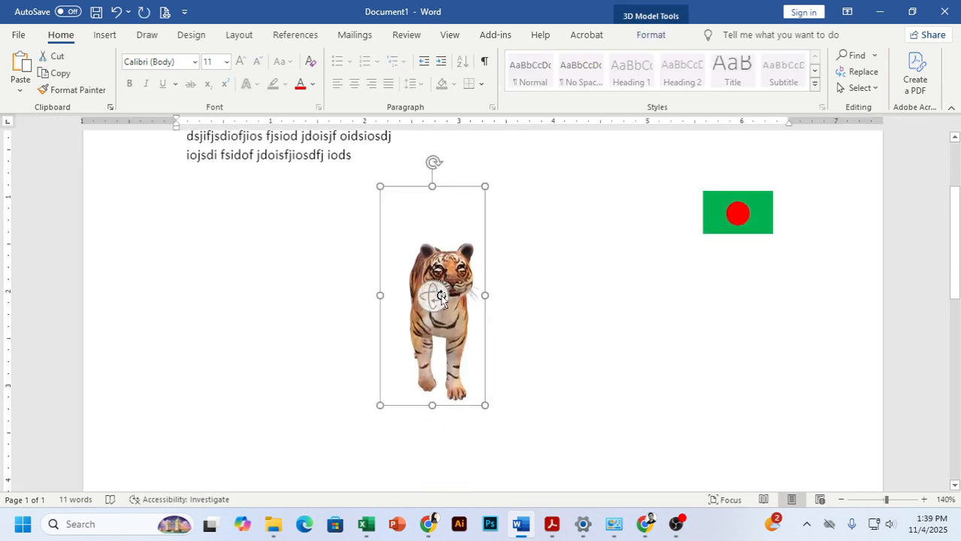
{"action": "left_click_drag", "start_coordinate": [436, 311], "coordinate": [415, 314]}
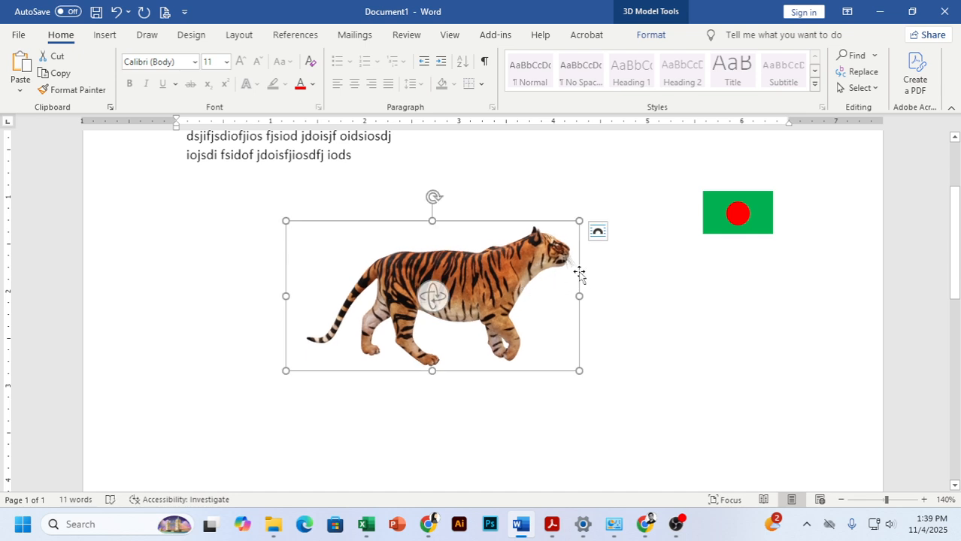
Delete the tiger model and insert a Basic Cycle SmartArt graphic.
{"action": "key", "text": "Delete"}
{"action": "left_click", "coordinate": [104, 35]}
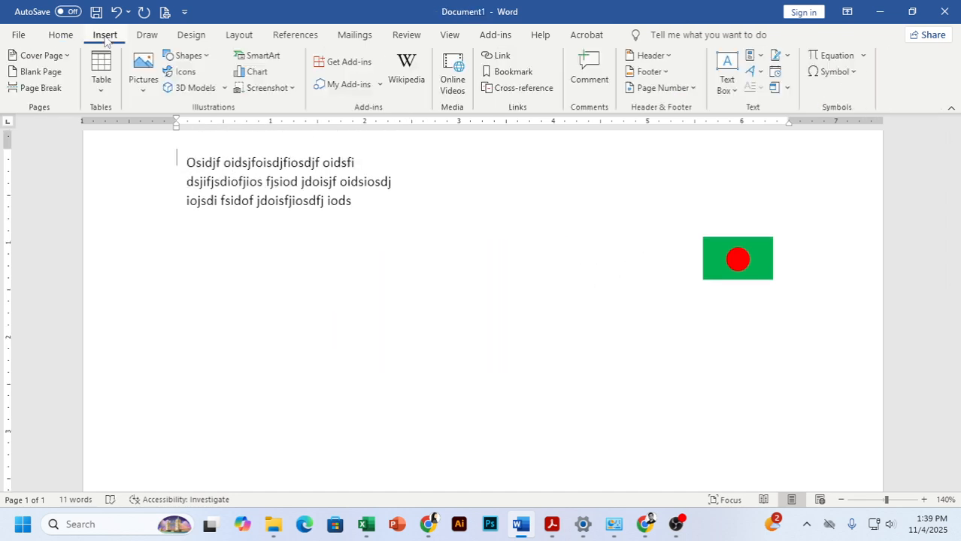
{"action": "left_click", "coordinate": [261, 58]}
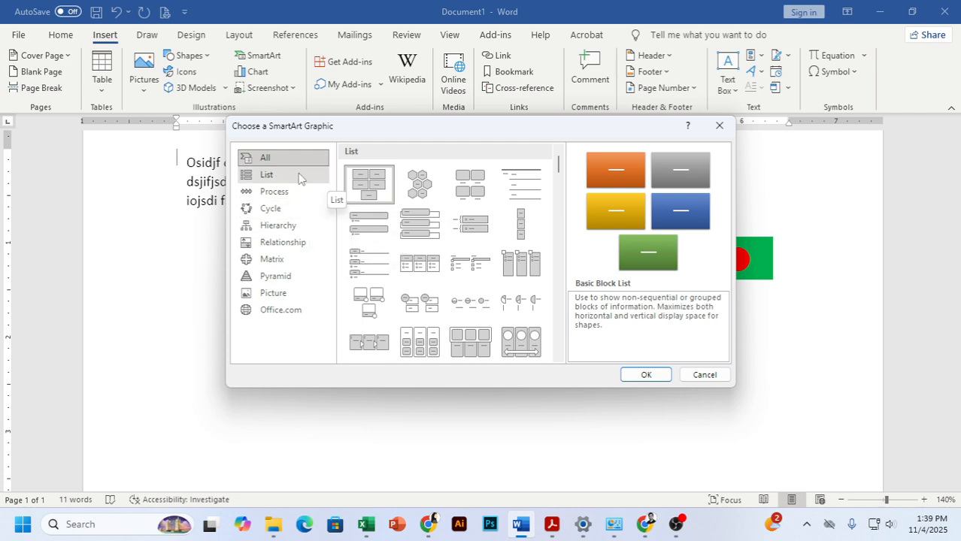
{"action": "left_click", "coordinate": [281, 211]}
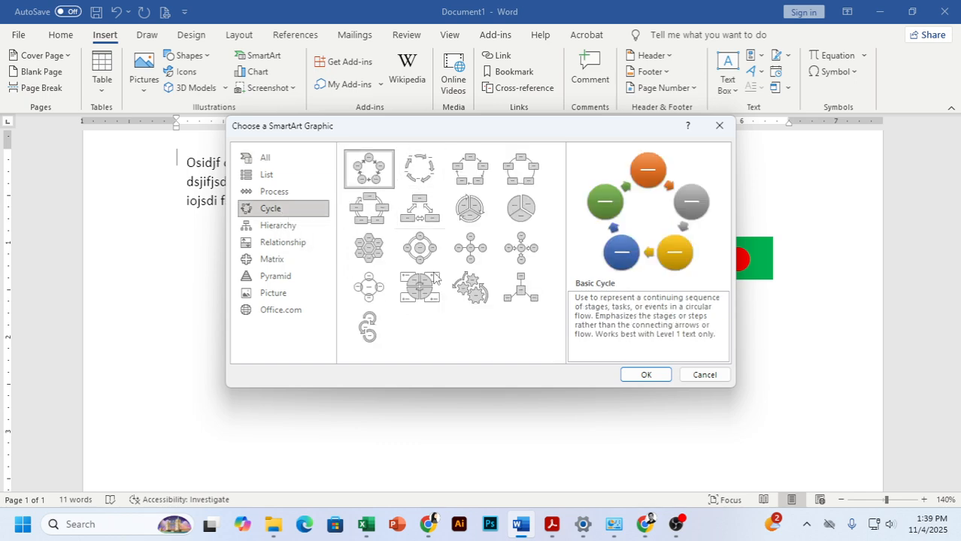
{"action": "left_click", "coordinate": [645, 375]}
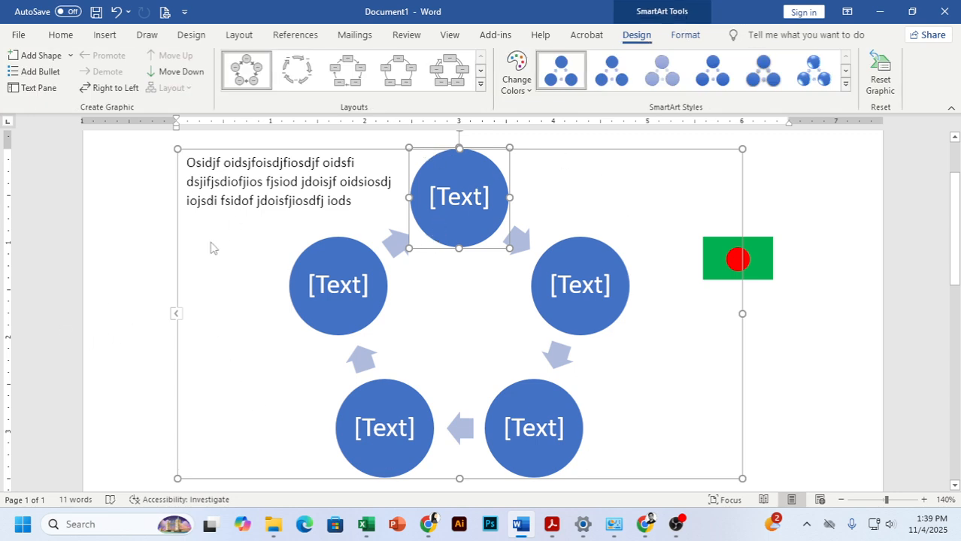
Label the cycle's circles 1 to 6 in order, adding one extra circle after the third.
{"action": "left_click", "coordinate": [177, 314]}
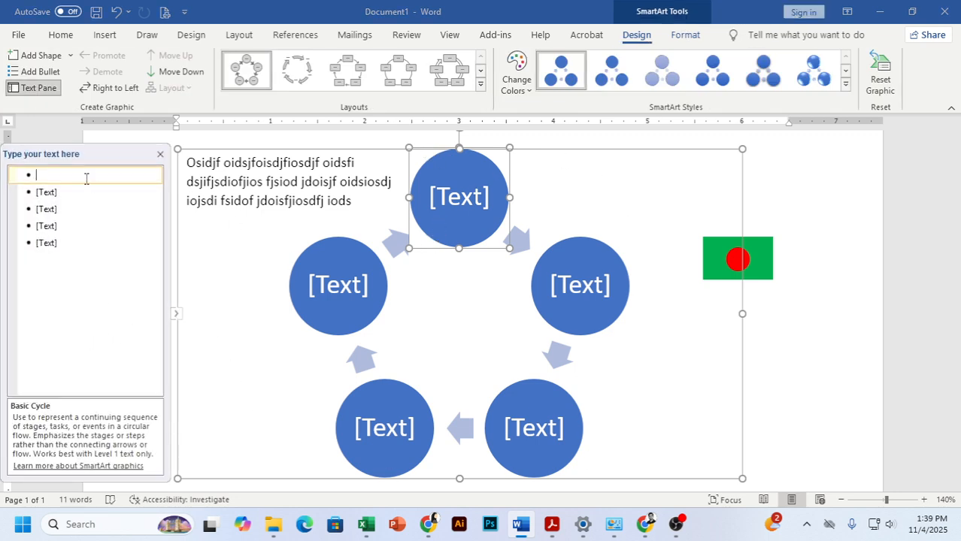
{"action": "type", "text": "1"}
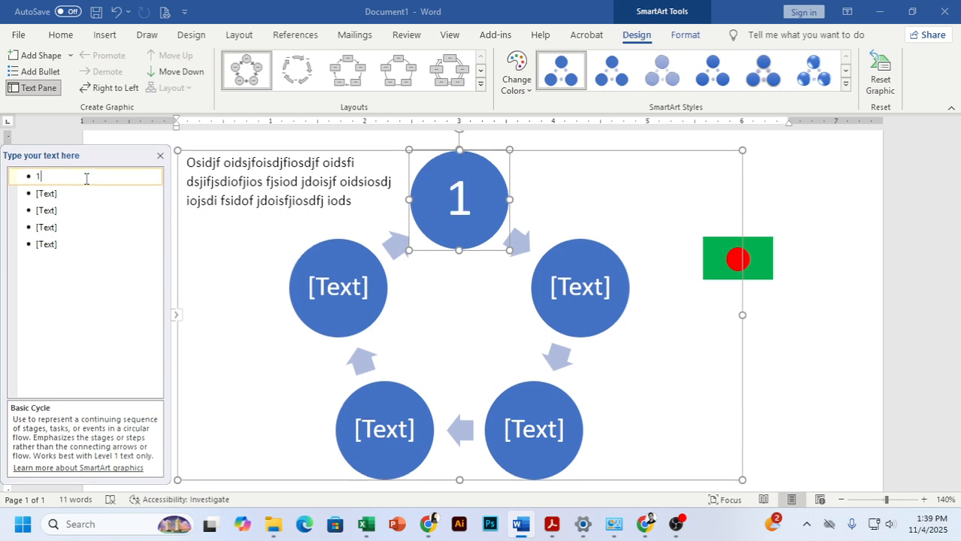
{"action": "key", "text": "Down"}
{"action": "type", "text": "2"}
{"action": "key", "text": "Down"}
{"action": "type", "text": "3"}
{"action": "key", "text": "Return"}
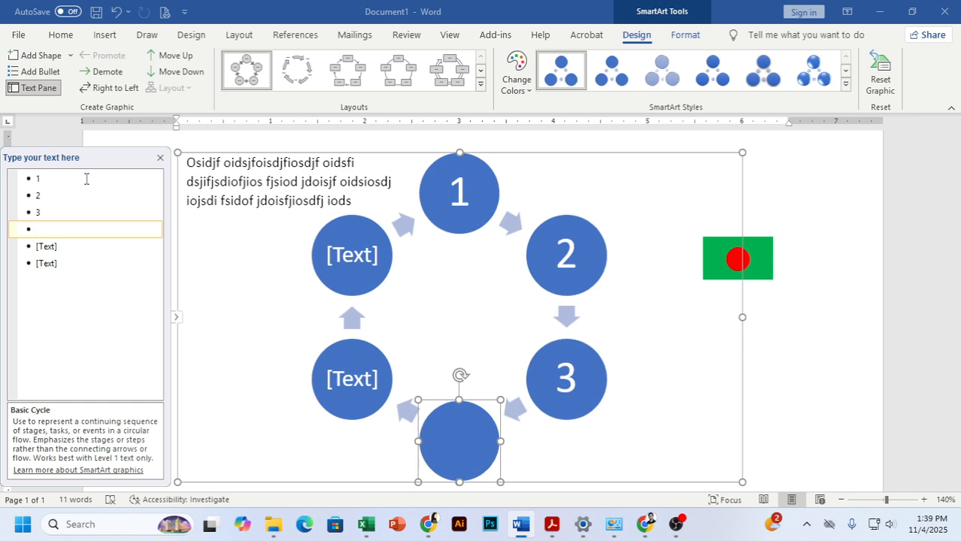
{"action": "type", "text": "4"}
{"action": "key", "text": "Down"}
{"action": "type", "text": "5"}
{"action": "key", "text": "Down"}
{"action": "type", "text": "6"}
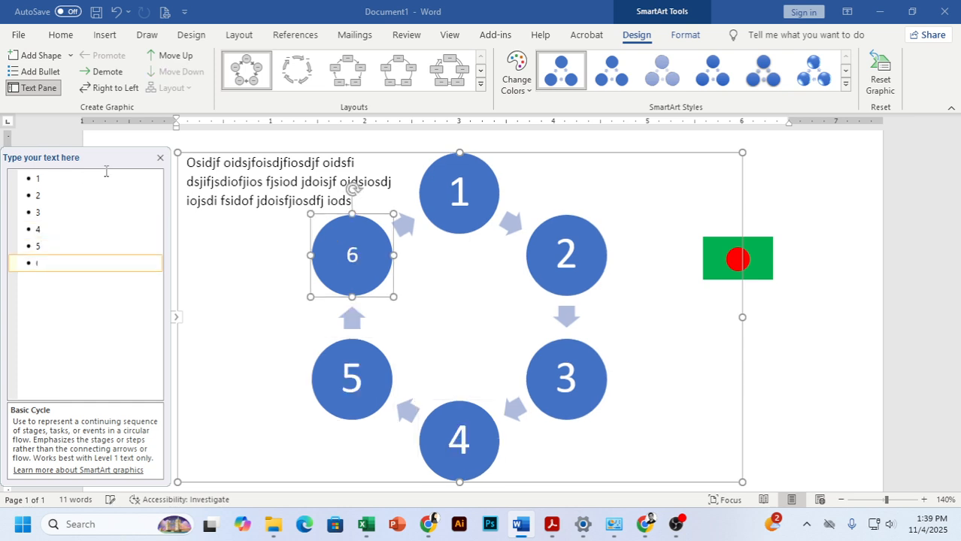
Add four more circles labelled 7, 8, 9 and 10 to the cycle and close its text list.
{"action": "key", "text": "Return"}
{"action": "type", "text": "7"}
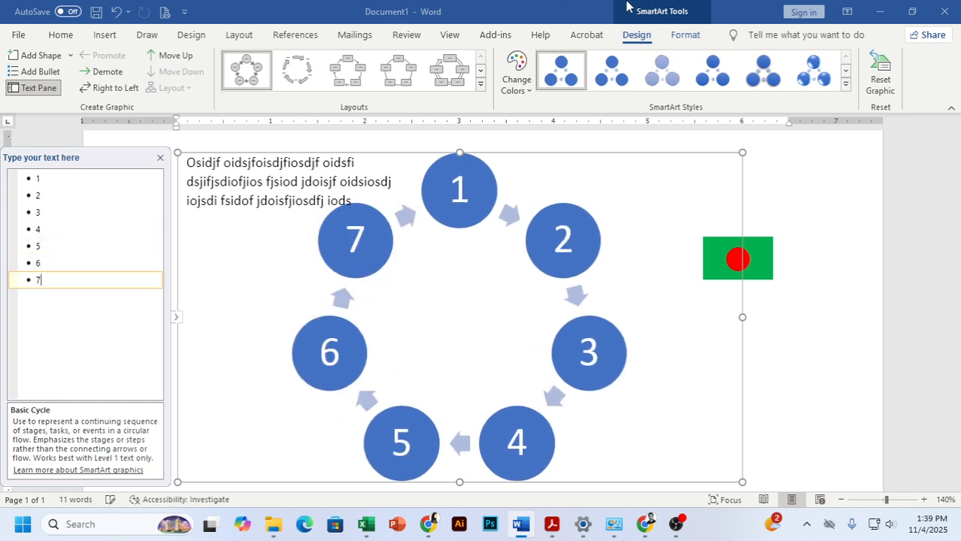
{"action": "key", "text": "Return"}
{"action": "type", "text": "8"}
{"action": "key", "text": "Return"}
{"action": "type", "text": "9"}
{"action": "key", "text": "Return"}
{"action": "type", "text": "10"}
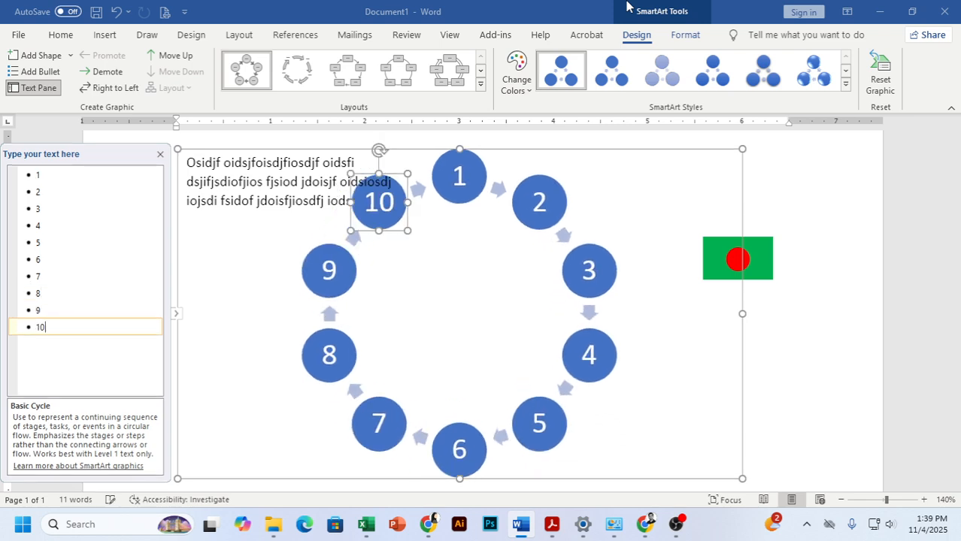
{"action": "left_click", "coordinate": [160, 155]}
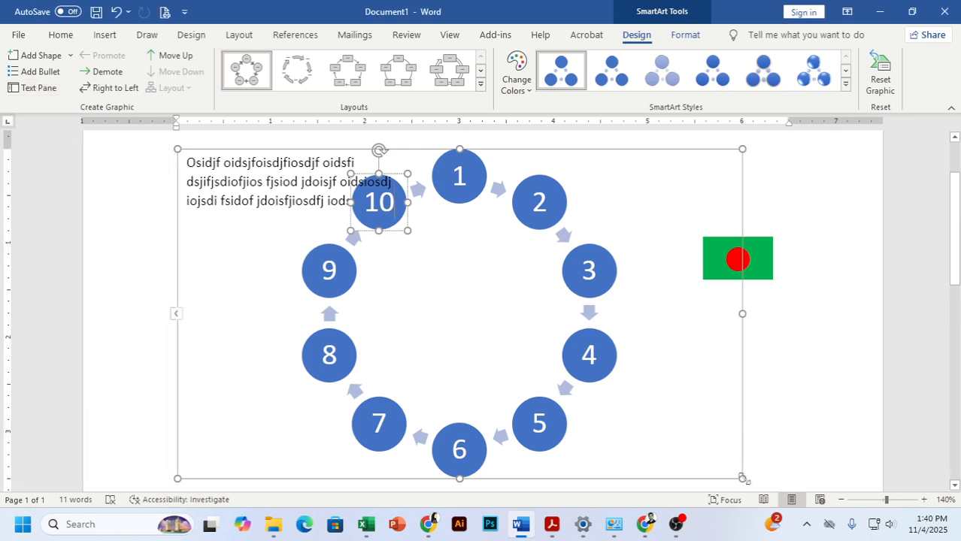
Shrink the SmartArt graphic to about 2.3 in wide and try to move it below the text.
{"action": "left_click_drag", "start_coordinate": [743, 479], "coordinate": [393, 210]}
{"action": "left_click_drag", "start_coordinate": [354, 149], "coordinate": [440, 231]}
Set the SmartArt graphic's text wrapping to Through.
{"action": "left_click", "coordinate": [588, 36]}
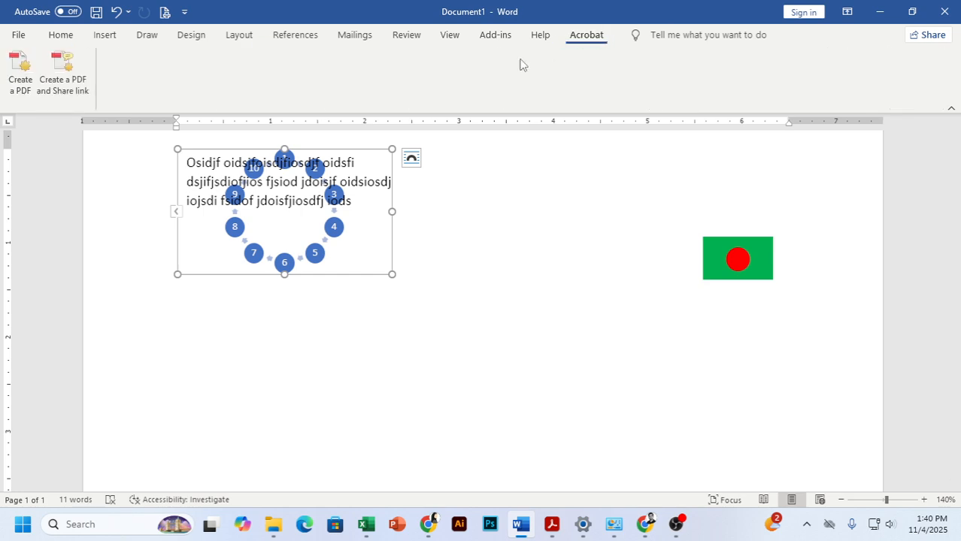
{"action": "double_click", "coordinate": [357, 148]}
{"action": "left_click", "coordinate": [674, 36]}
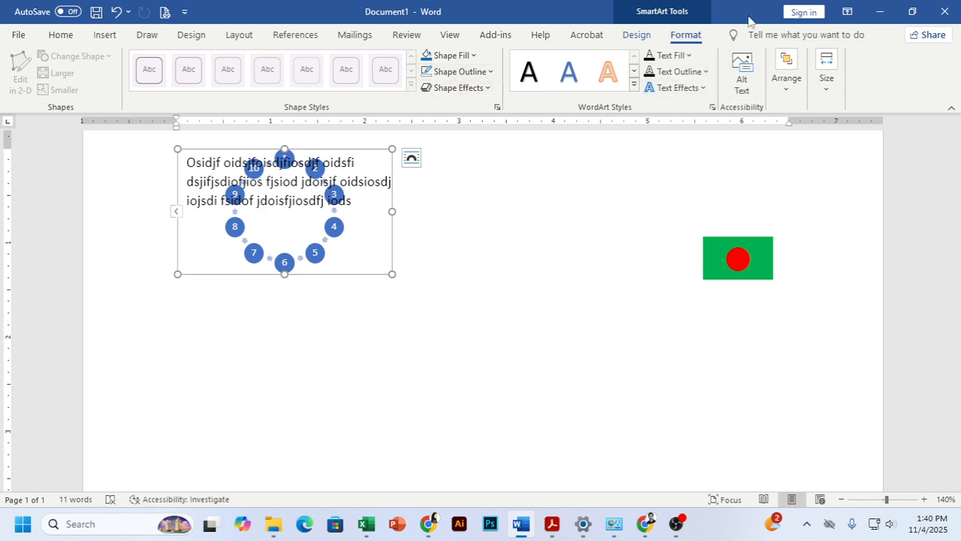
{"action": "left_click", "coordinate": [639, 36]}
{"action": "left_click", "coordinate": [686, 35]}
{"action": "left_click", "coordinate": [796, 78]}
{"action": "left_click", "coordinate": [722, 151]}
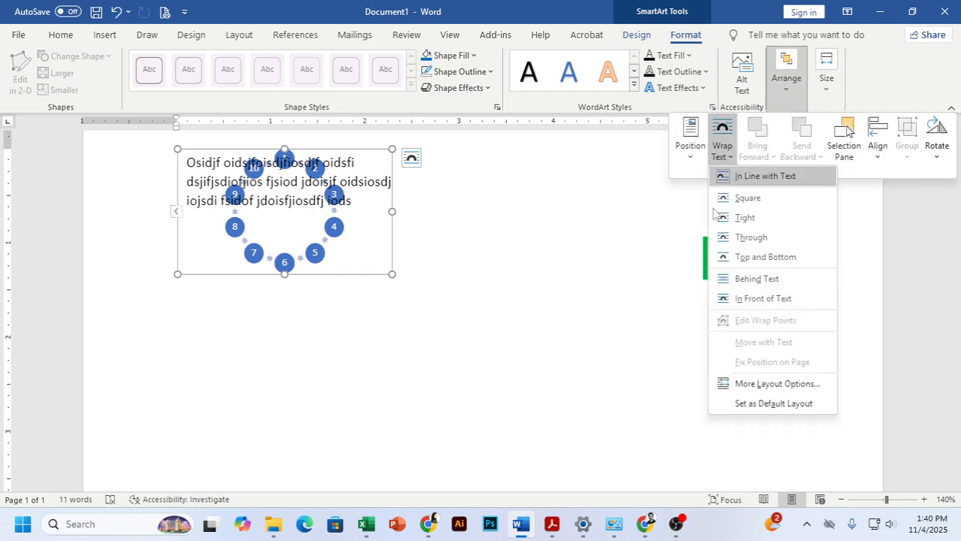
{"action": "left_click", "coordinate": [774, 233]}
Move the SmartArt cycle below the text box and enlarge it to about 3.3 in wide by 2 in high.
{"action": "left_click", "coordinate": [356, 168]}
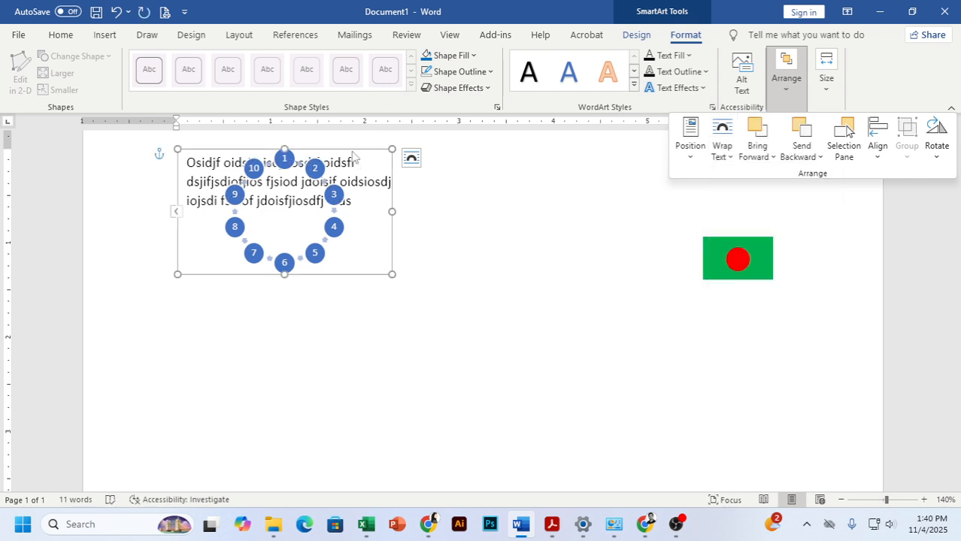
{"action": "left_click", "coordinate": [352, 156]}
{"action": "left_click_drag", "start_coordinate": [350, 151], "coordinate": [512, 288]}
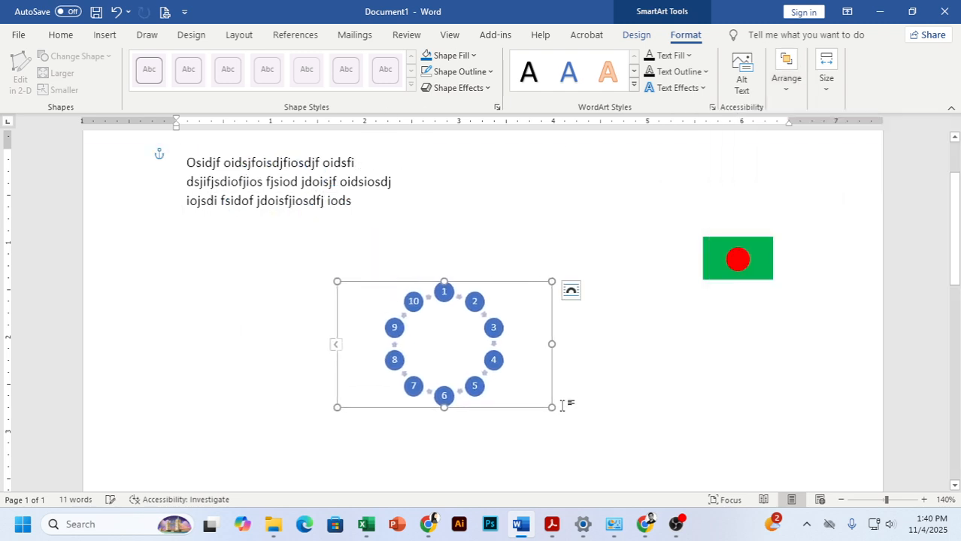
{"action": "left_click_drag", "start_coordinate": [552, 407], "coordinate": [646, 471]}
{"action": "left_click_drag", "start_coordinate": [543, 281], "coordinate": [538, 242]}
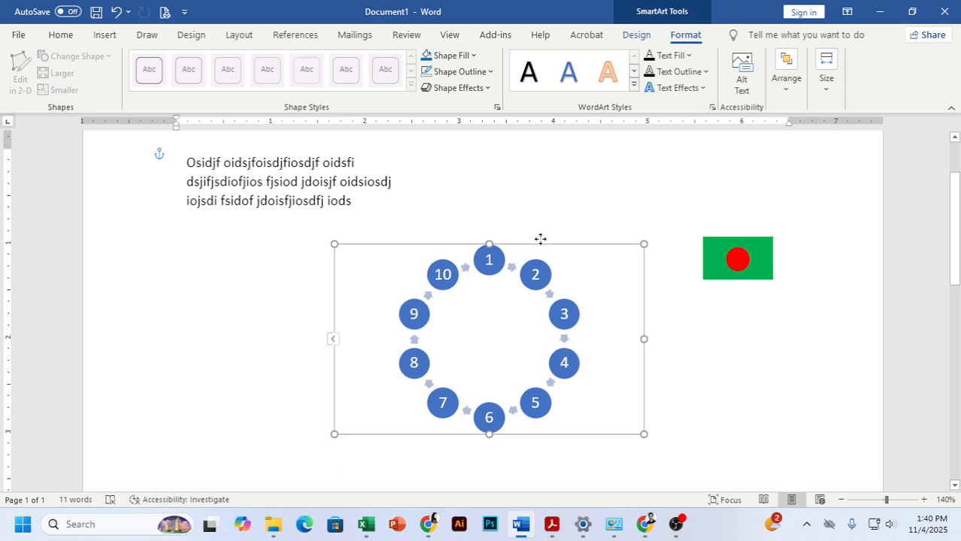
Recolour the SmartArt cycle with the second Colorful scheme, which grades from orange to grey.
{"action": "left_click", "coordinate": [637, 34]}
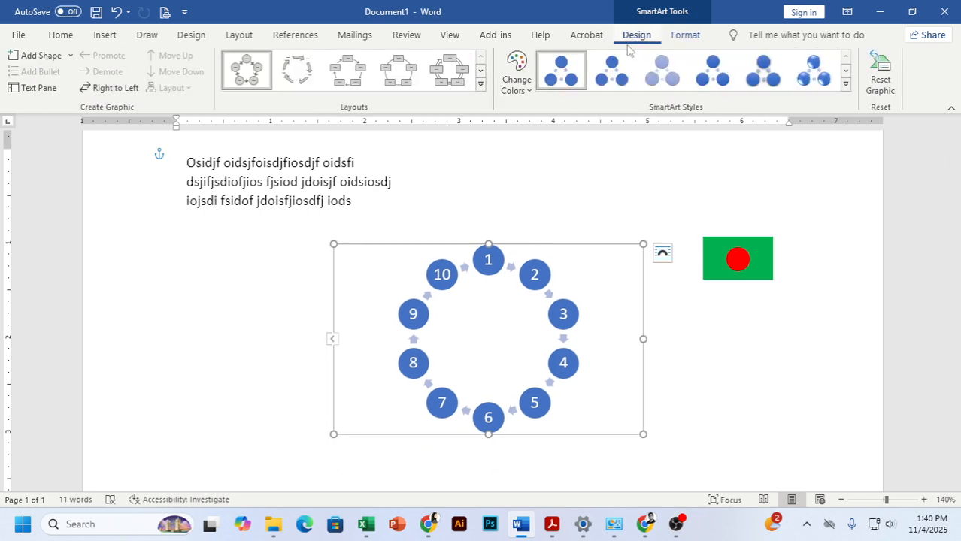
{"action": "left_click", "coordinate": [516, 67]}
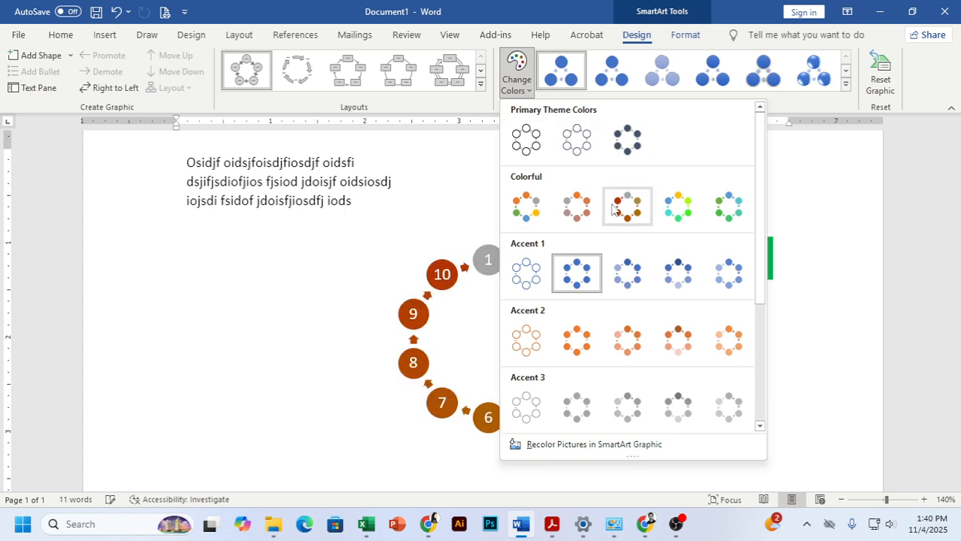
{"action": "left_click", "coordinate": [577, 206]}
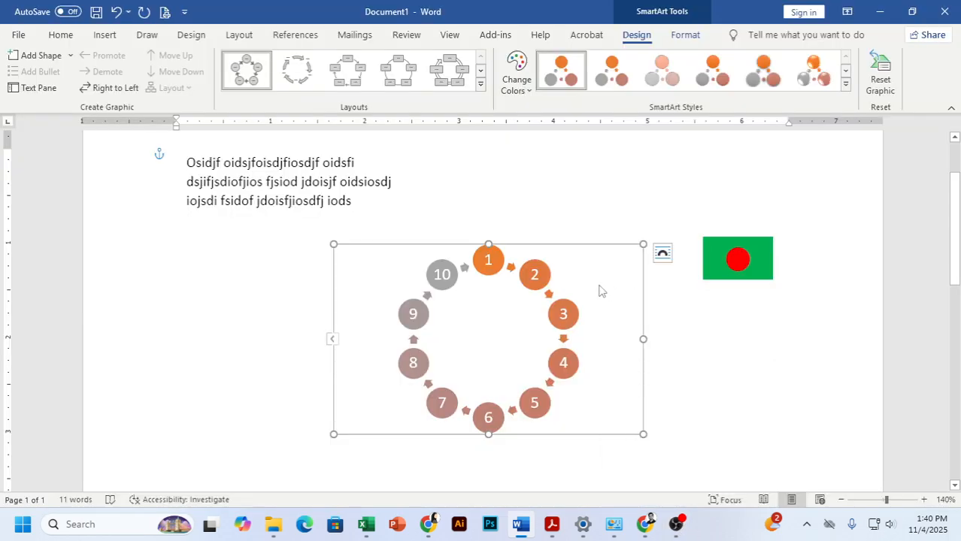
{"action": "left_click", "coordinate": [676, 524]}
{"action": "left_click", "coordinate": [521, 524]}
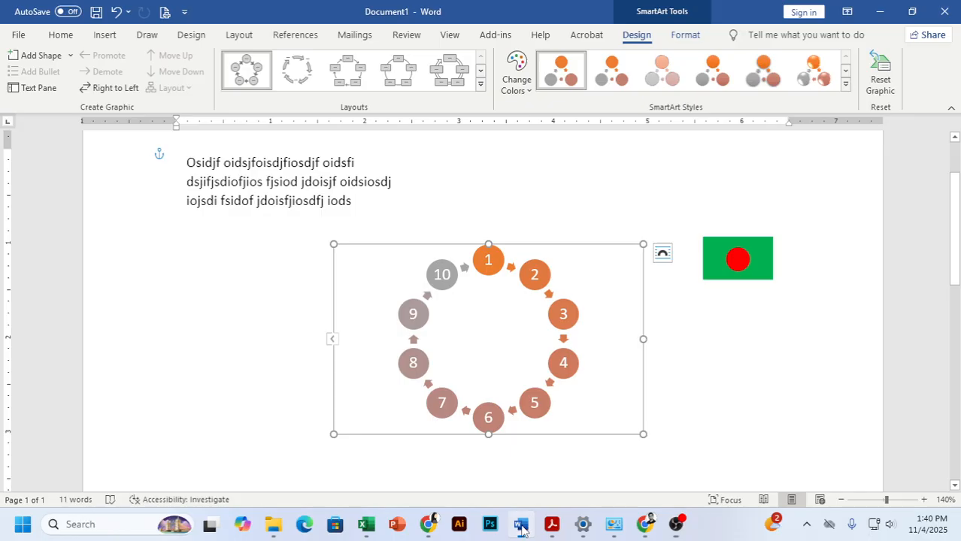
Fill circle 2 of the SmartArt cycle with standard green and circle 3 with standard blue.
{"action": "left_click", "coordinate": [544, 269]}
{"action": "left_click", "coordinate": [685, 34]}
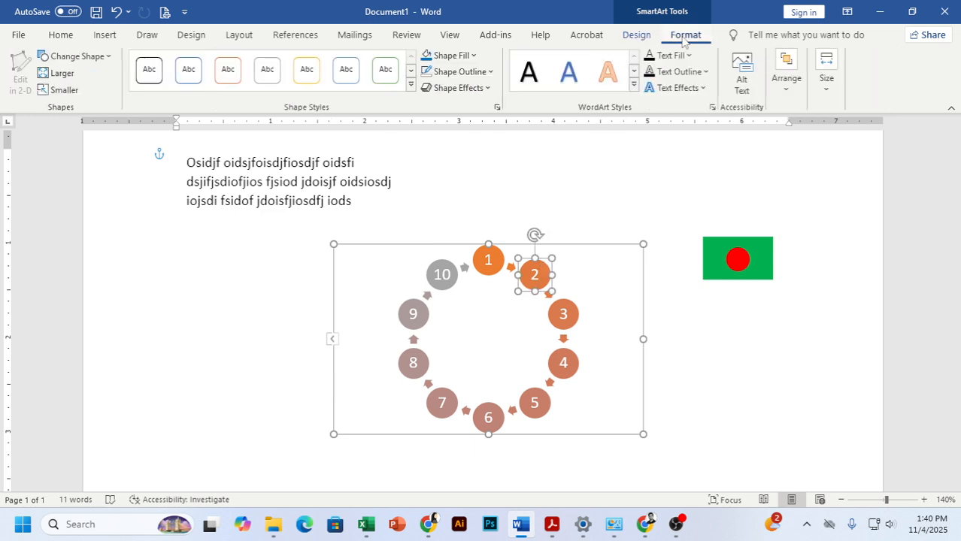
{"action": "left_click", "coordinate": [473, 56]}
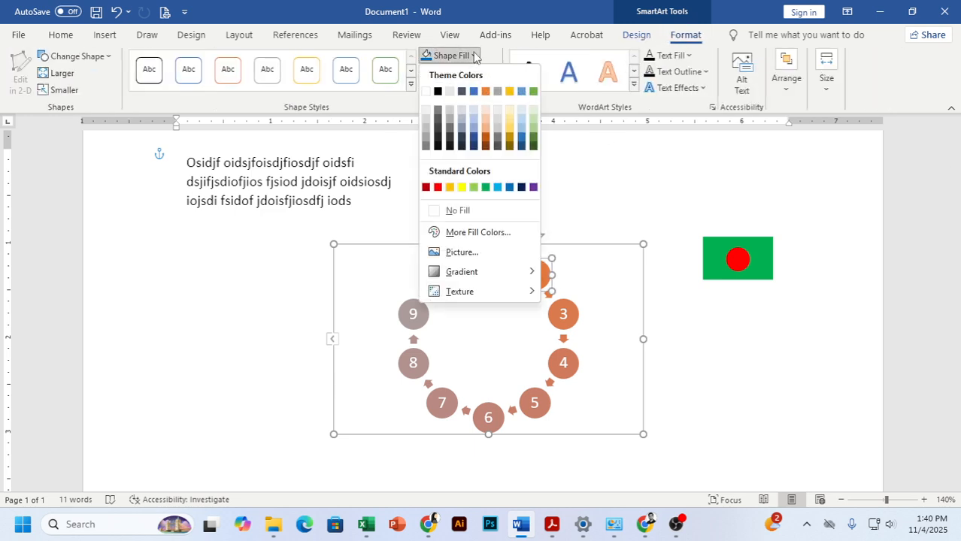
{"action": "left_click", "coordinate": [488, 188]}
{"action": "left_click", "coordinate": [566, 310]}
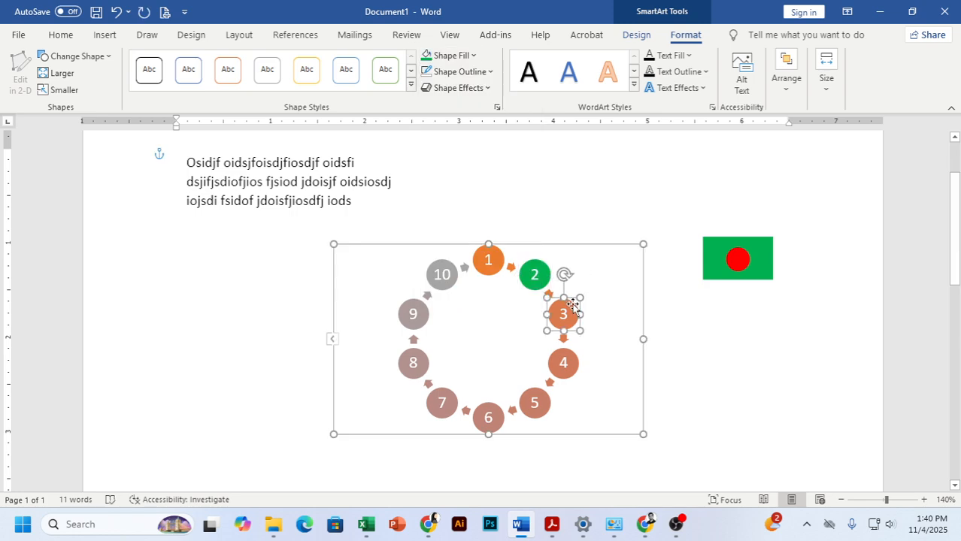
{"action": "left_click", "coordinate": [474, 56]}
{"action": "left_click", "coordinate": [510, 187]}
Fill circle 4 of the cycle with standard purple and circle 5 with standard dark red.
{"action": "left_click", "coordinate": [568, 355]}
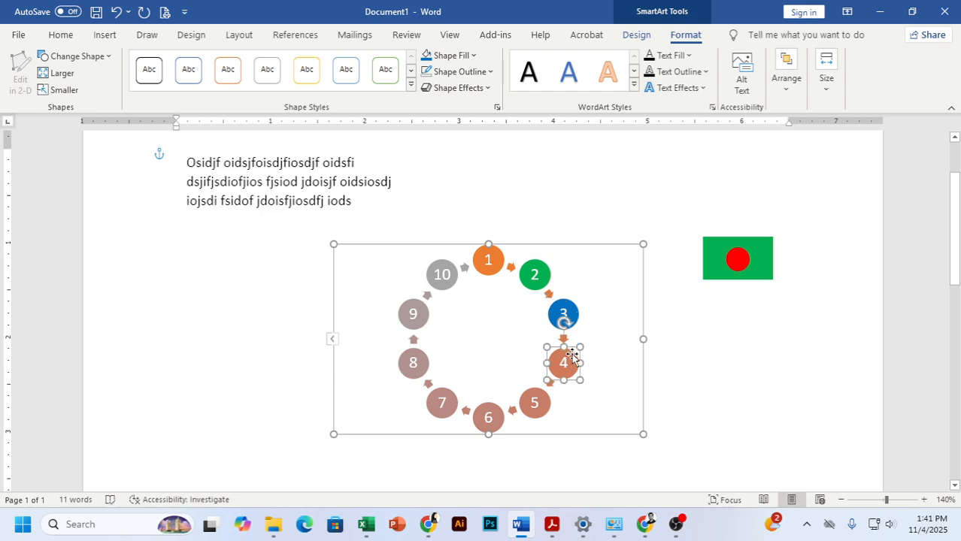
{"action": "left_click", "coordinate": [451, 55]}
{"action": "left_click", "coordinate": [531, 187]}
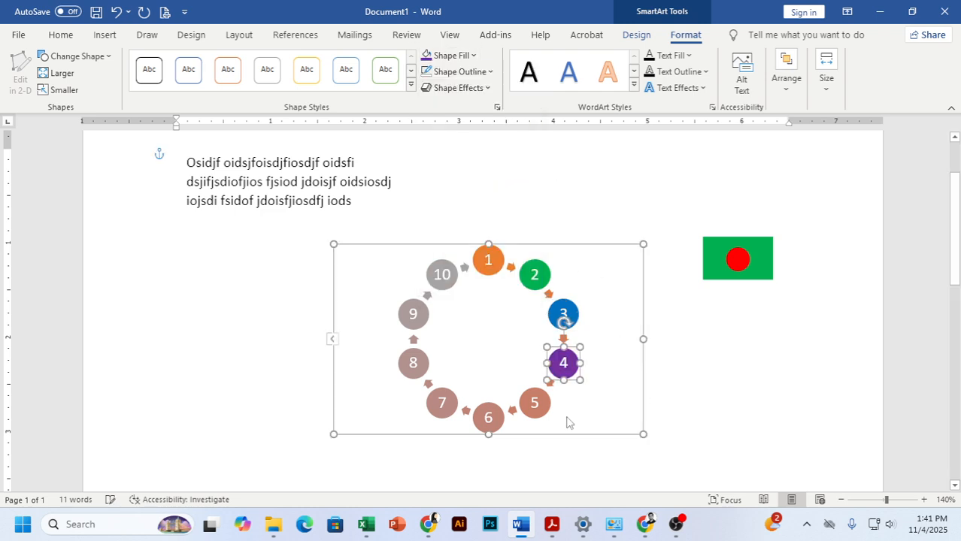
{"action": "left_click", "coordinate": [544, 399]}
{"action": "left_click", "coordinate": [451, 56]}
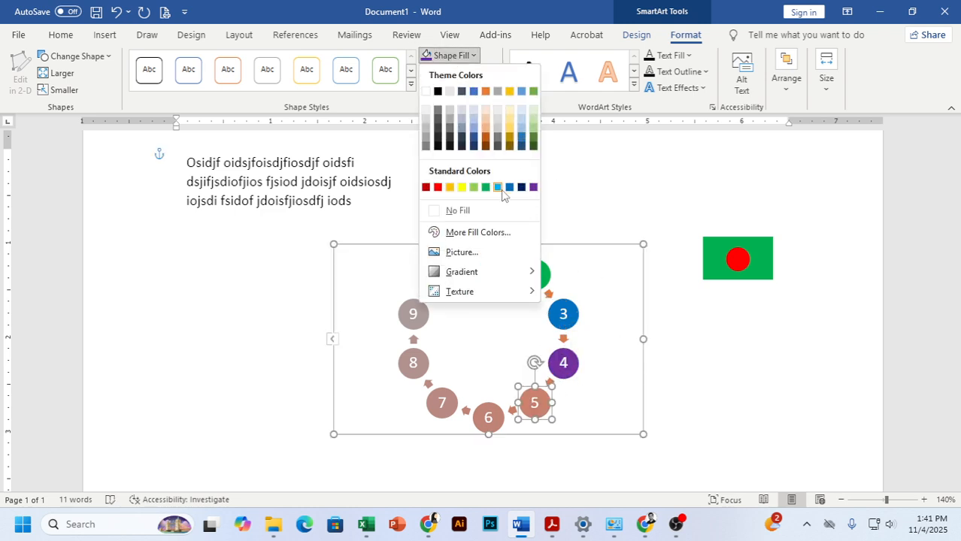
{"action": "left_click", "coordinate": [426, 187]}
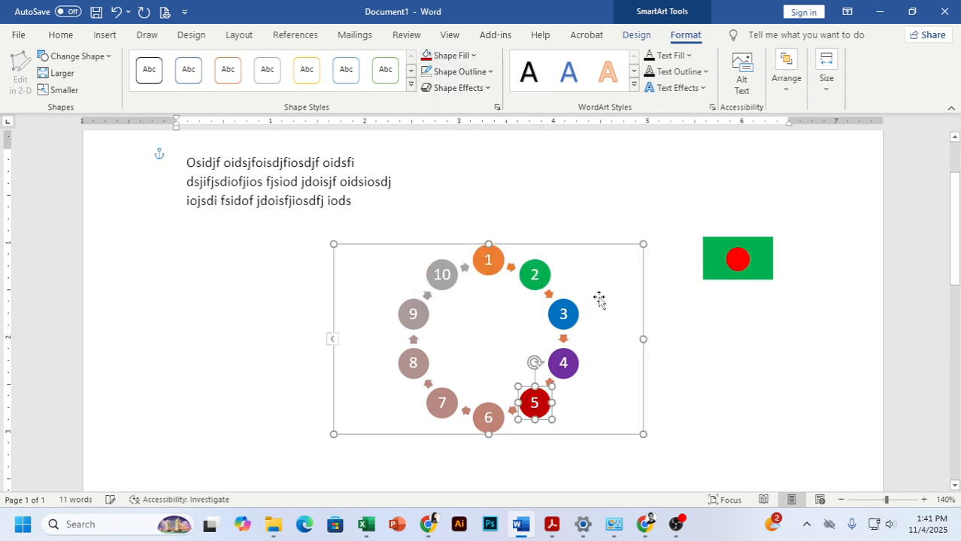
{"action": "left_click", "coordinate": [681, 368]}
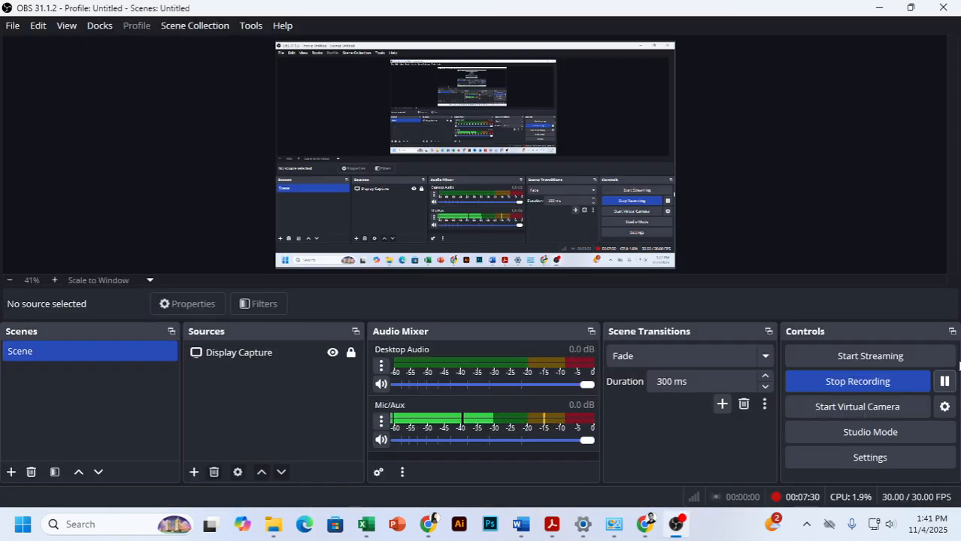
Delete the ten-step SmartArt cycle from the document.
{"action": "left_click", "coordinate": [520, 529]}
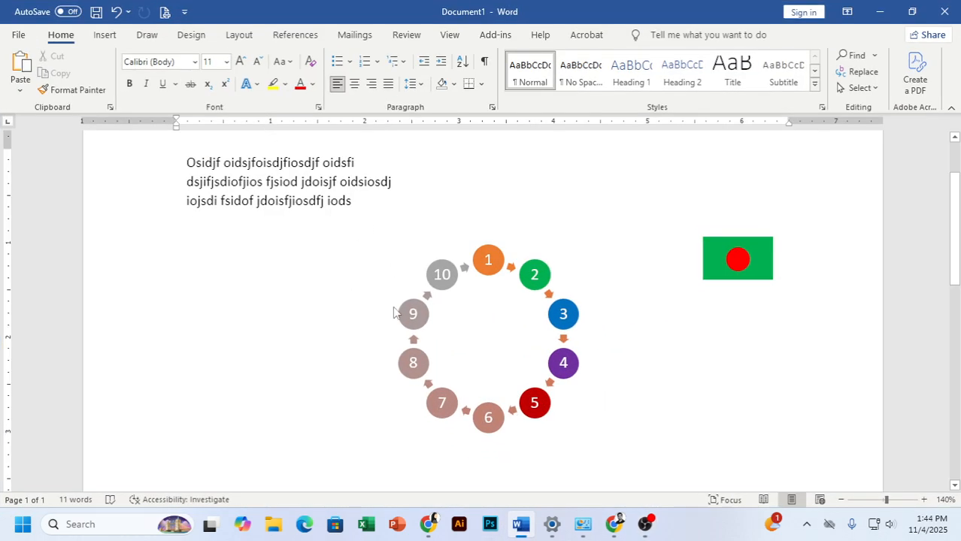
{"action": "scroll", "coordinate": [395, 313], "scroll_direction": "up", "scroll_amount": 2}
{"action": "left_click", "coordinate": [105, 35]}
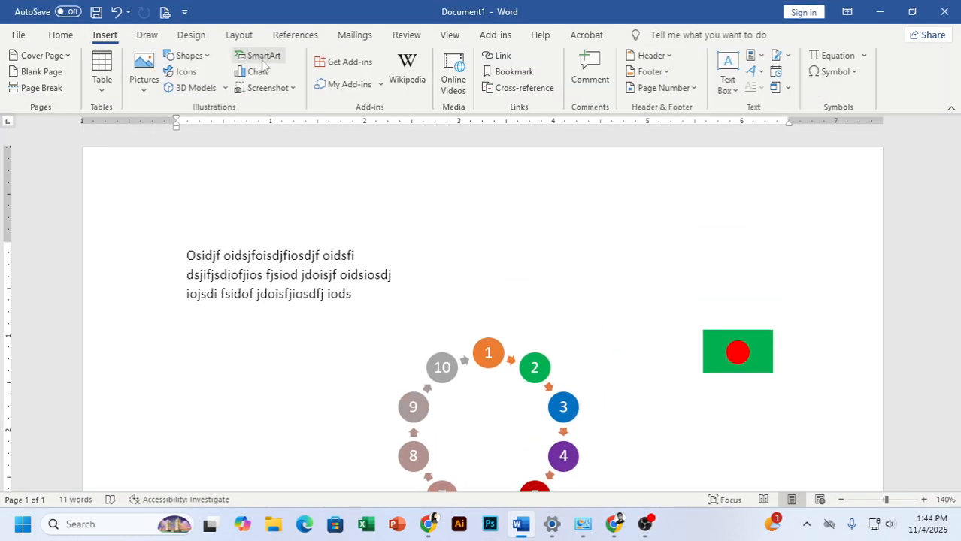
{"action": "left_click", "coordinate": [515, 344]}
{"action": "key", "text": "Delete"}
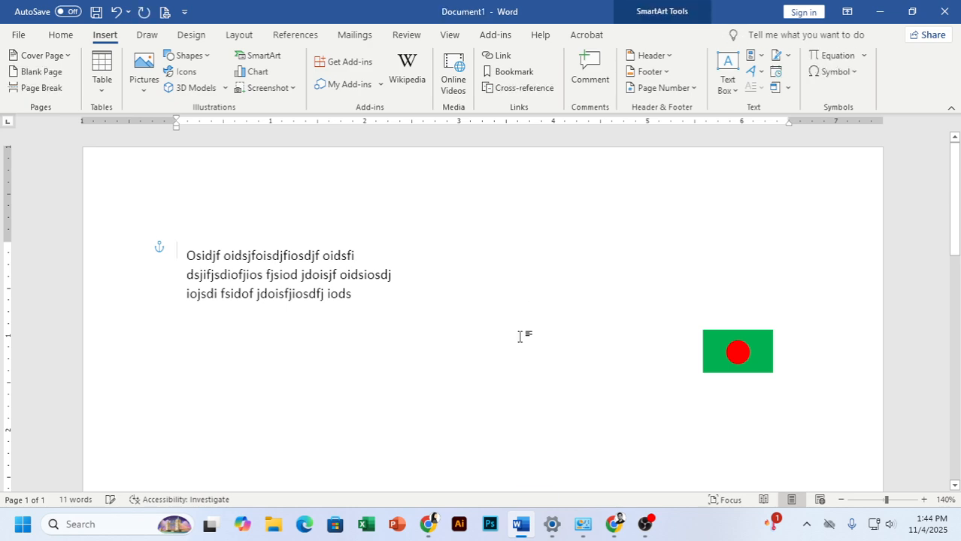
Insert a Continuous Picture List SmartArt graphic.
{"action": "left_click", "coordinate": [259, 59]}
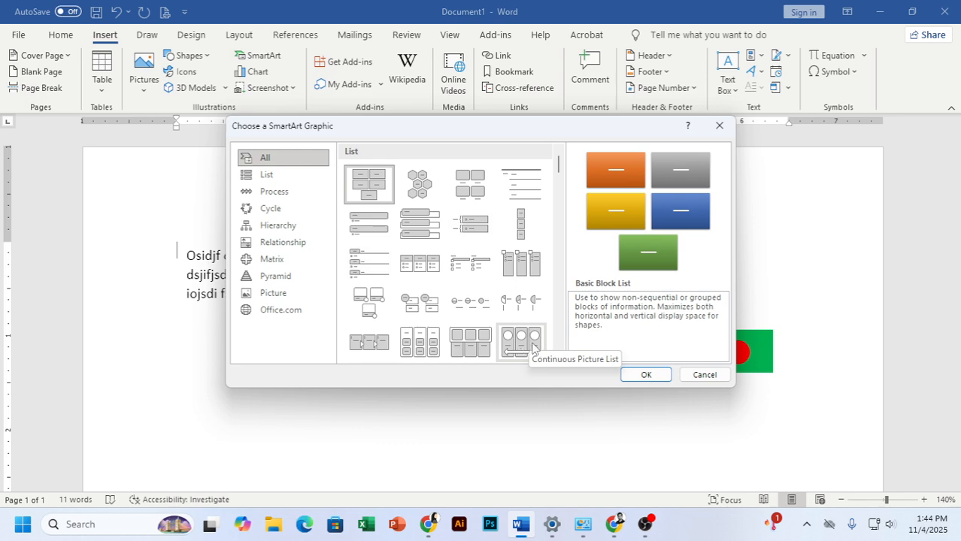
{"action": "left_click", "coordinate": [520, 342]}
{"action": "left_click", "coordinate": [645, 374]}
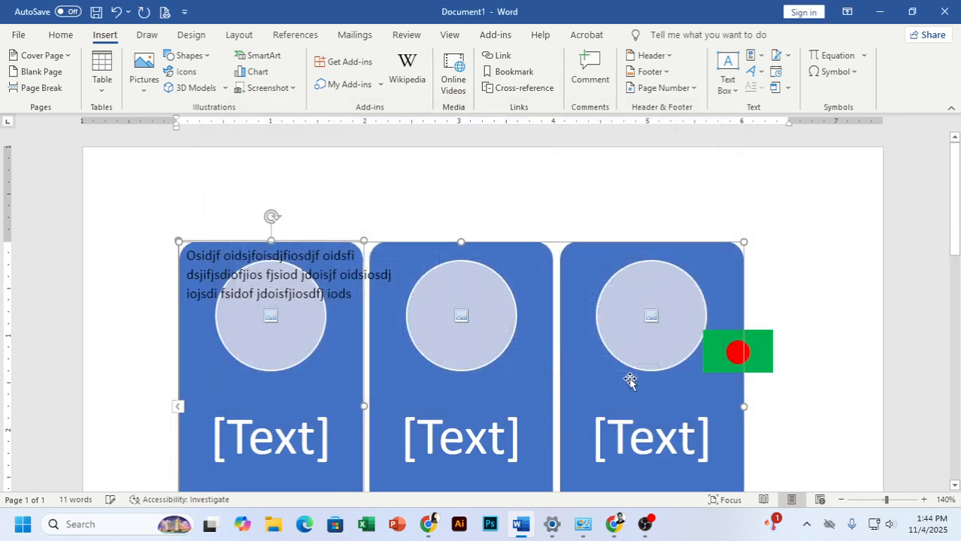
Shrink the picture list graphic to about 3.4 in wide by 2.2 in high.
{"action": "left_click", "coordinate": [347, 317]}
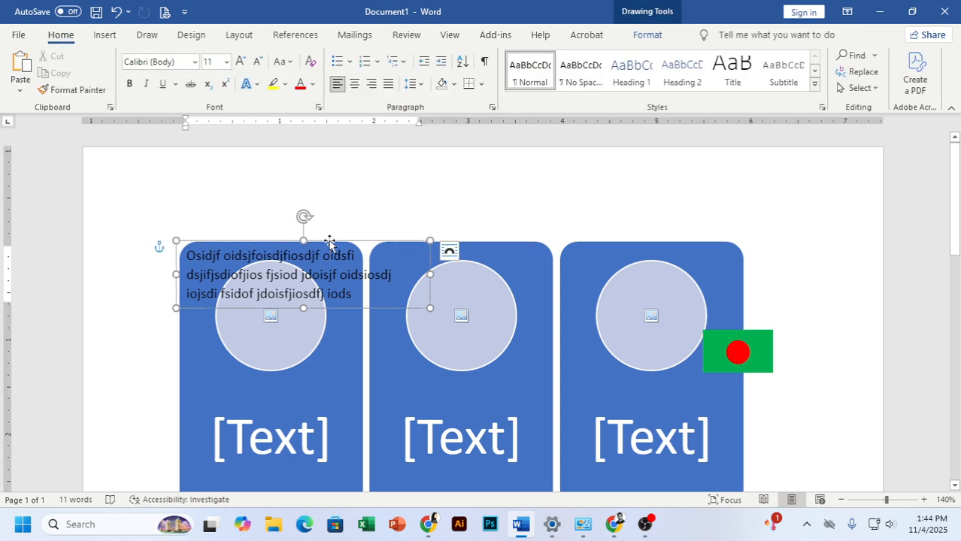
{"action": "scroll", "coordinate": [665, 354], "scroll_direction": "down", "scroll_amount": 6}
{"action": "left_click", "coordinate": [672, 276]}
{"action": "scroll", "coordinate": [747, 455], "scroll_direction": "up", "scroll_amount": 5}
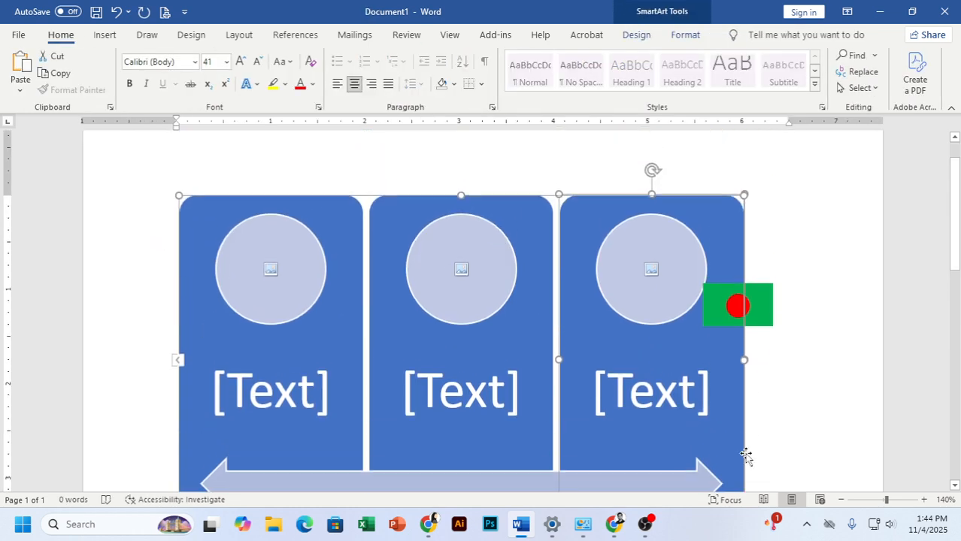
{"action": "scroll", "coordinate": [705, 379], "scroll_direction": "down", "scroll_amount": 3}
{"action": "scroll", "coordinate": [705, 378], "scroll_direction": "down", "scroll_amount": 1}
{"action": "left_click_drag", "start_coordinate": [744, 339], "coordinate": [500, 212]}
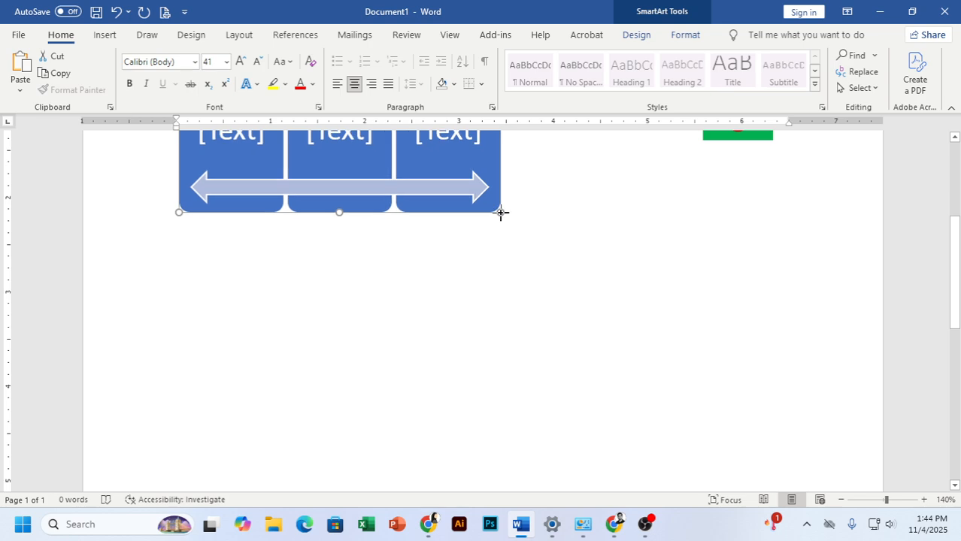
{"action": "scroll", "coordinate": [523, 375], "scroll_direction": "up", "scroll_amount": 5}
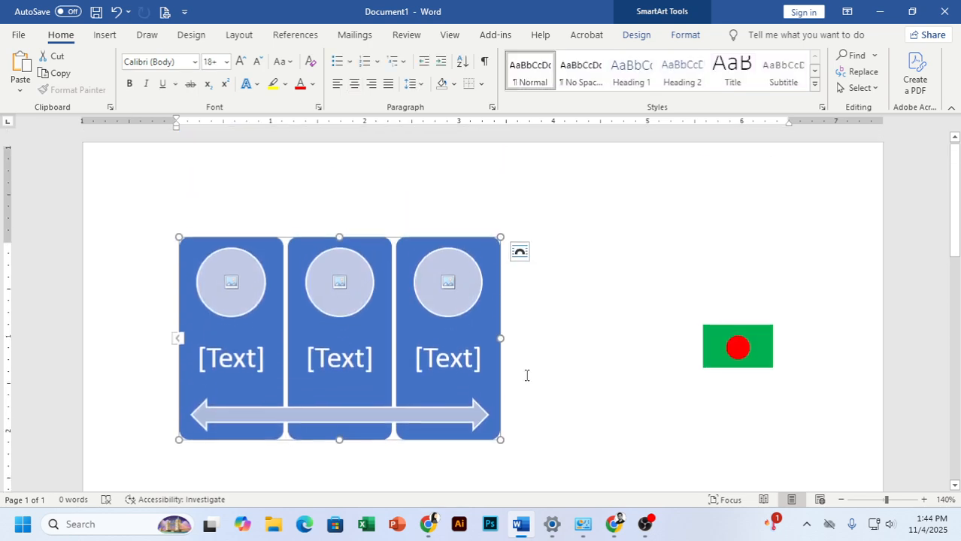
Enter a person's name as the text of the picture list's first item.
{"action": "left_click", "coordinate": [178, 343]}
{"action": "left_click", "coordinate": [118, 279]}
{"action": "type", "text": "a"}
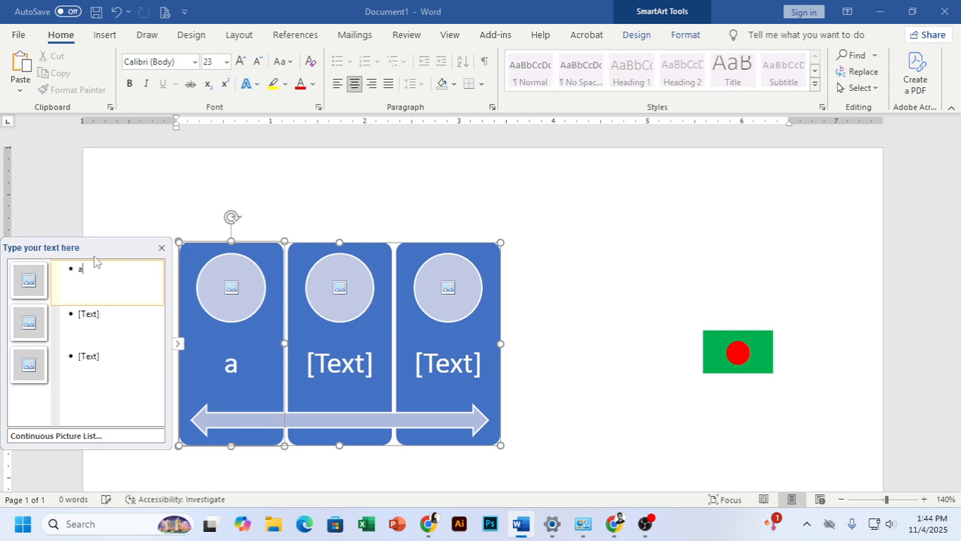
{"action": "type", "text": "LA"}
{"action": "key", "text": "BackSpace"}
{"action": "key", "text": "BackSpace"}
{"action": "key", "text": "BackSpace"}
{"action": "type", "text": "Alm"}
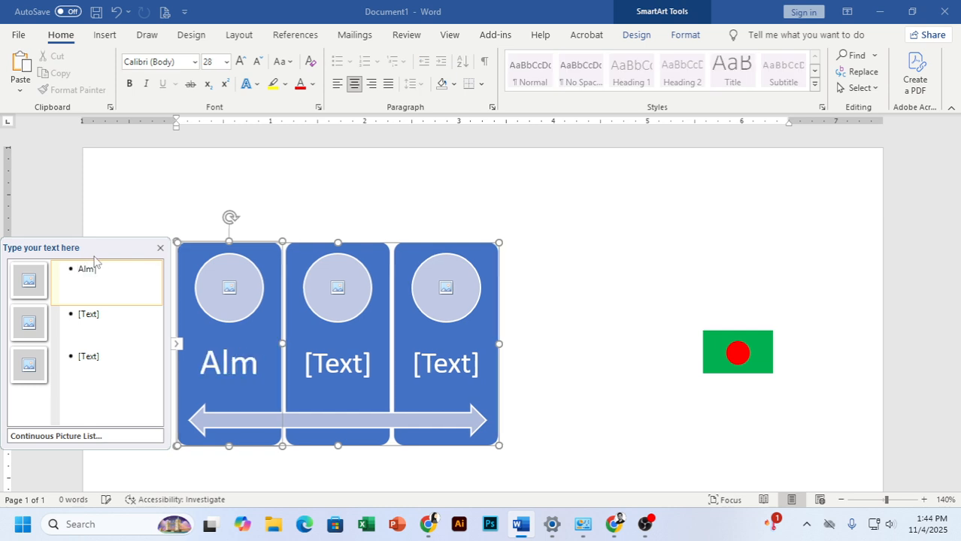
{"action": "key", "text": "BackSpace"}
{"action": "type", "text": "am"}
Enter a person's name for each of the second and third items of the picture list.
{"action": "key", "text": "Down"}
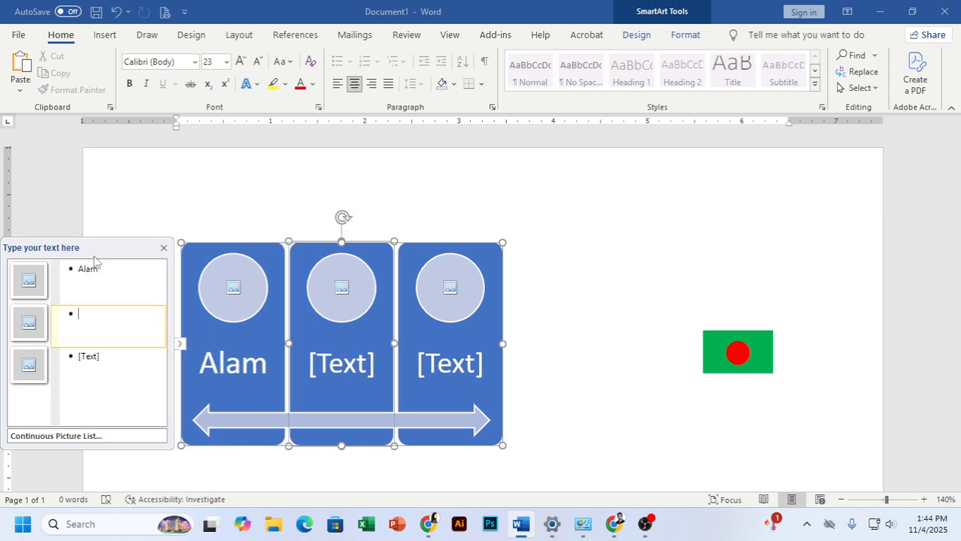
{"action": "type", "text": "Monir"}
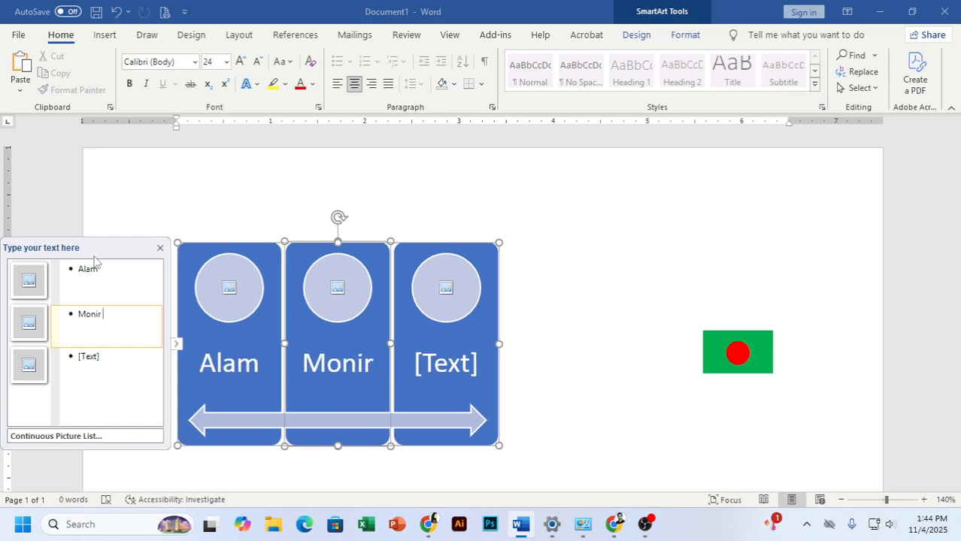
{"action": "key", "text": "Down"}
{"action": "type", "text": "Sagor"}
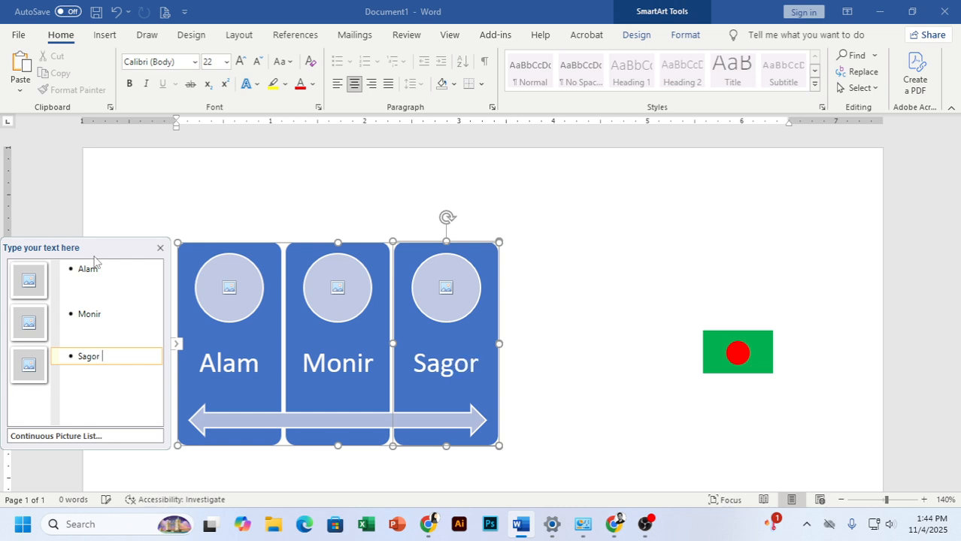
Add a fourth item with a person's name to the picture list and close the text entry pane.
{"action": "key", "text": "Return"}
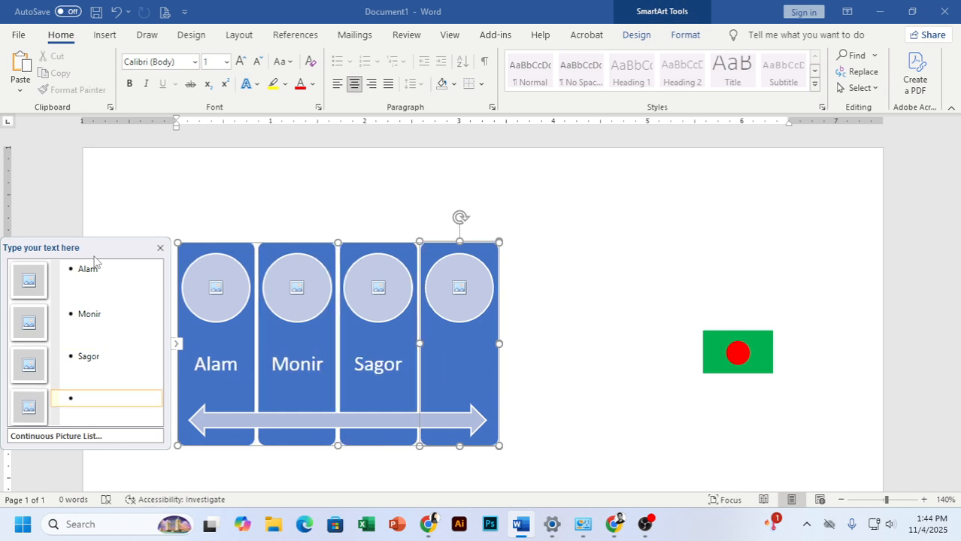
{"action": "type", "text": "Tamim"}
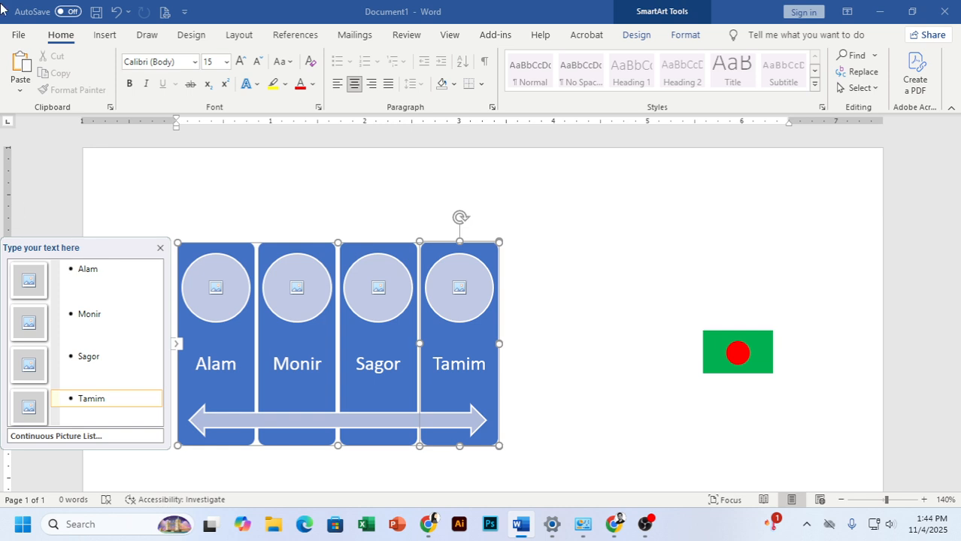
{"action": "left_click", "coordinate": [160, 247]}
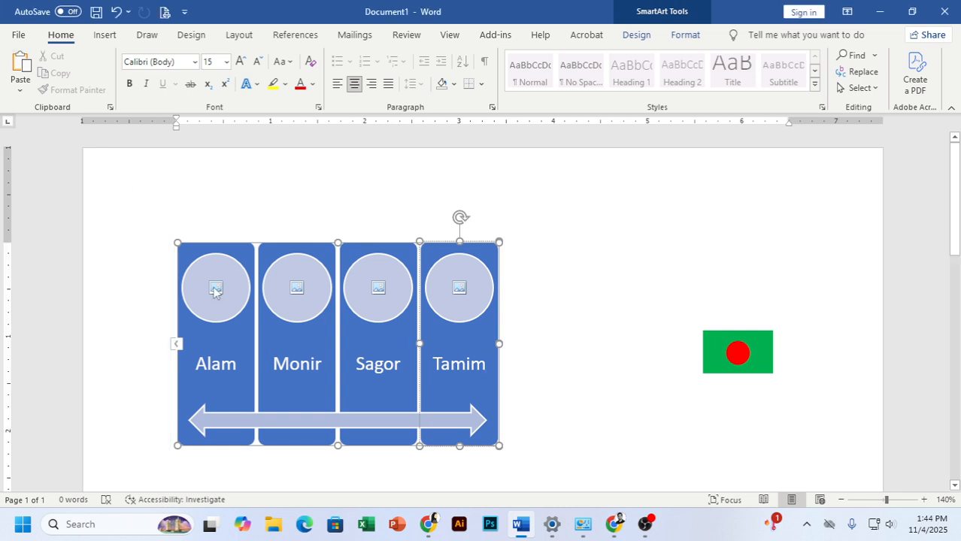
Insert the portrait of the dark-haired woman in a light top from the Downloads folder into the first item's picture circle.
{"action": "left_click", "coordinate": [216, 289]}
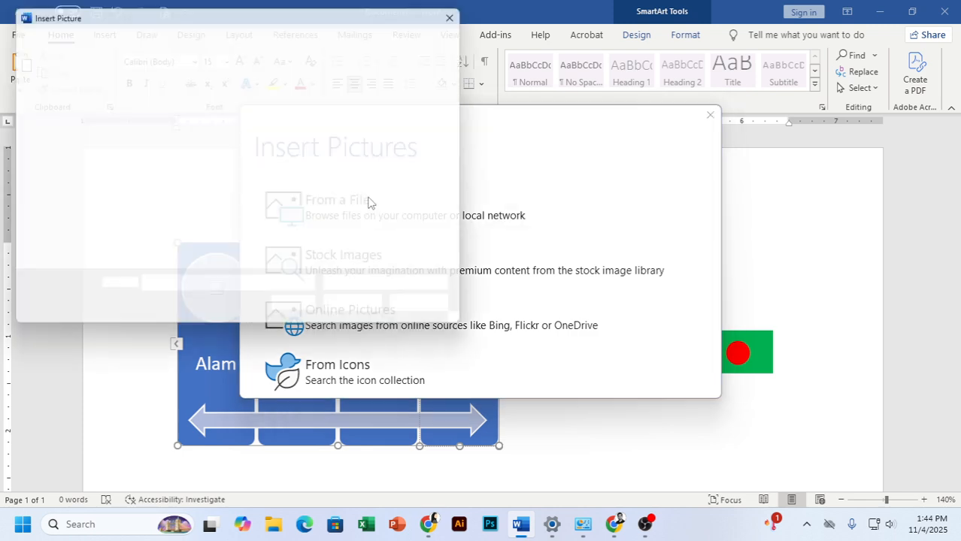
{"action": "left_click", "coordinate": [58, 162]}
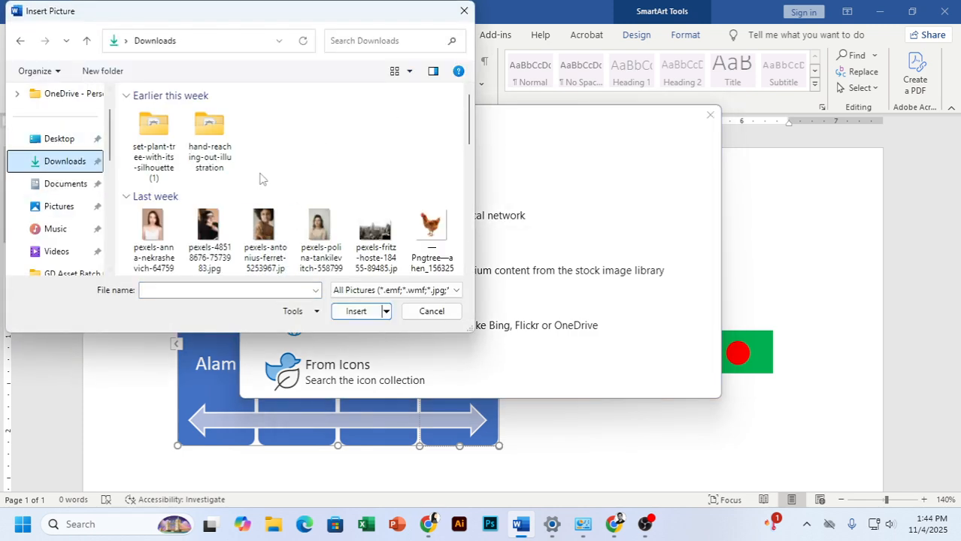
{"action": "left_click", "coordinate": [316, 236]}
{"action": "double_click", "coordinate": [315, 236]}
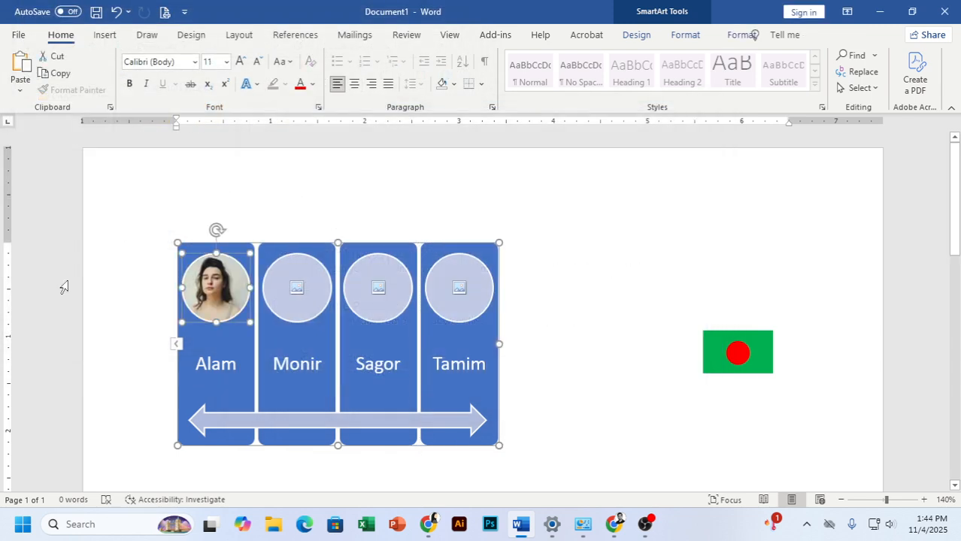
Insert the Gemini-generated portrait of a man in a suit from the Downloads folder into the second item's picture circle.
{"action": "left_click", "coordinate": [298, 295]}
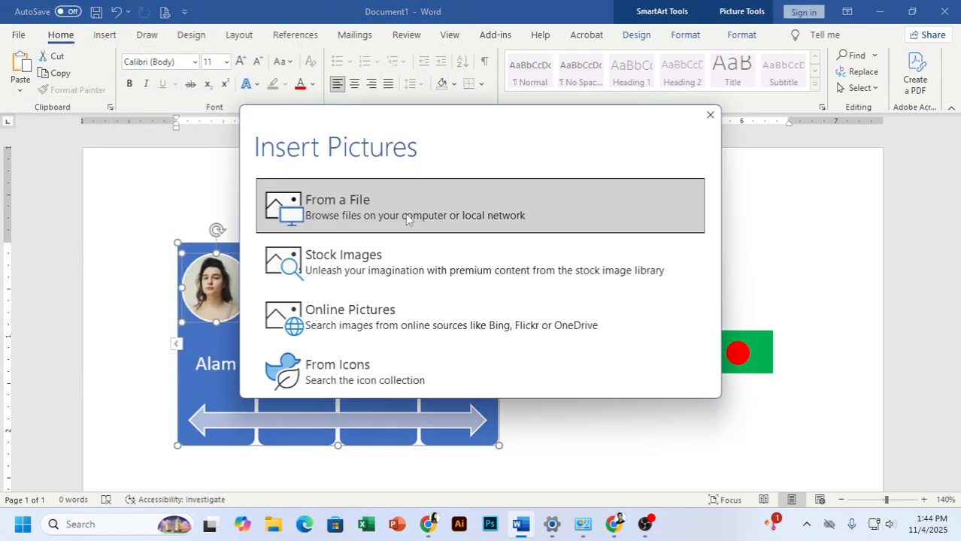
{"action": "left_click", "coordinate": [407, 217]}
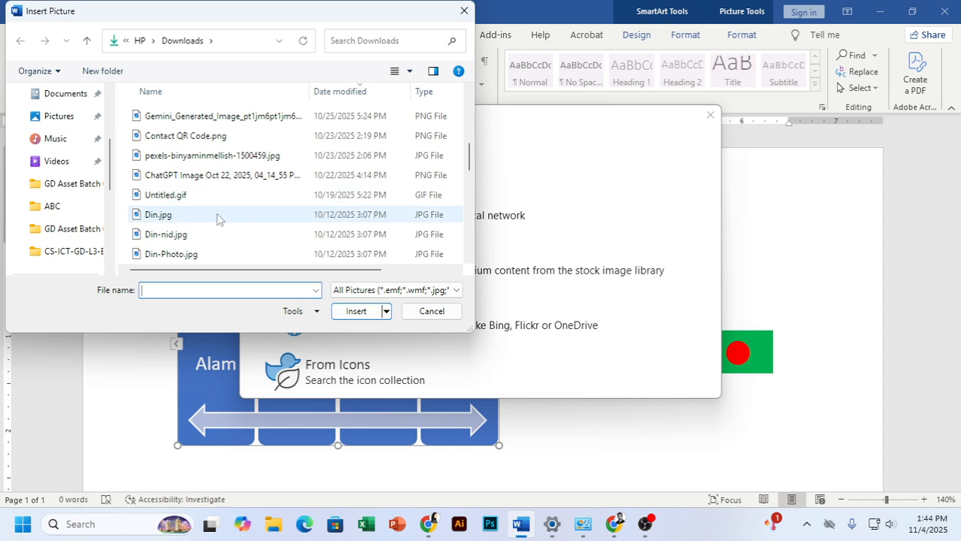
{"action": "scroll", "coordinate": [220, 219], "scroll_direction": "up", "scroll_amount": 4}
{"action": "scroll", "coordinate": [272, 206], "scroll_direction": "down", "scroll_amount": 8}
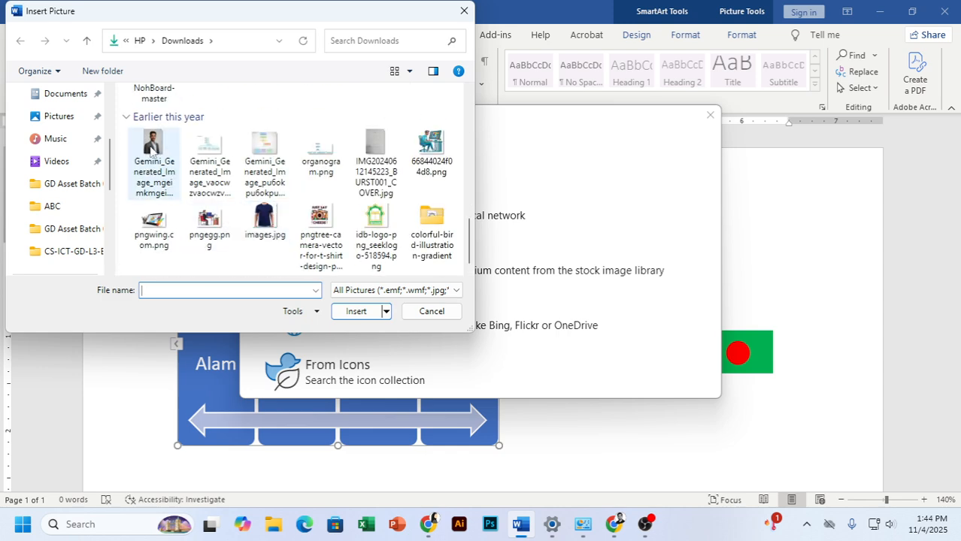
{"action": "double_click", "coordinate": [152, 146]}
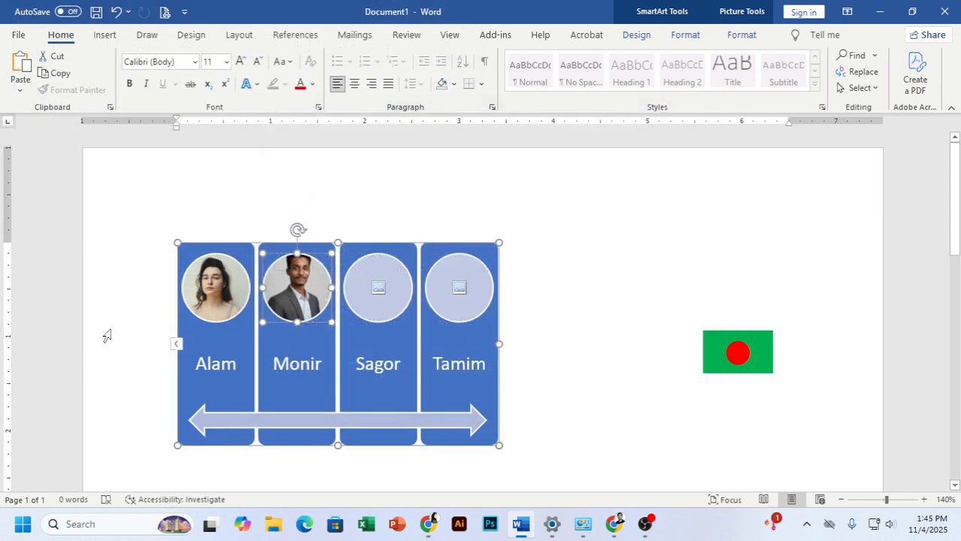
Recolour the picture list SmartArt with the first scheme in the Colorful group.
{"action": "left_click", "coordinate": [255, 246]}
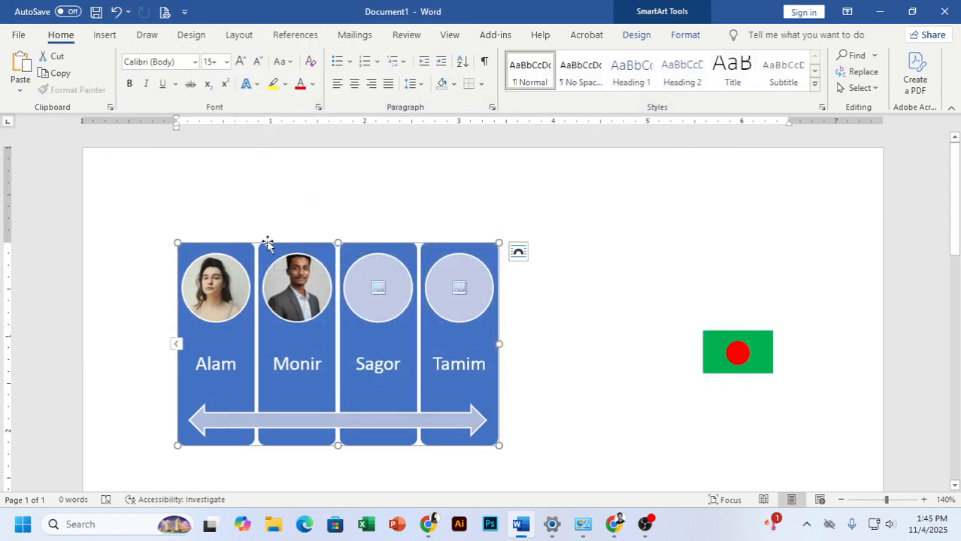
{"action": "left_click", "coordinate": [636, 34]}
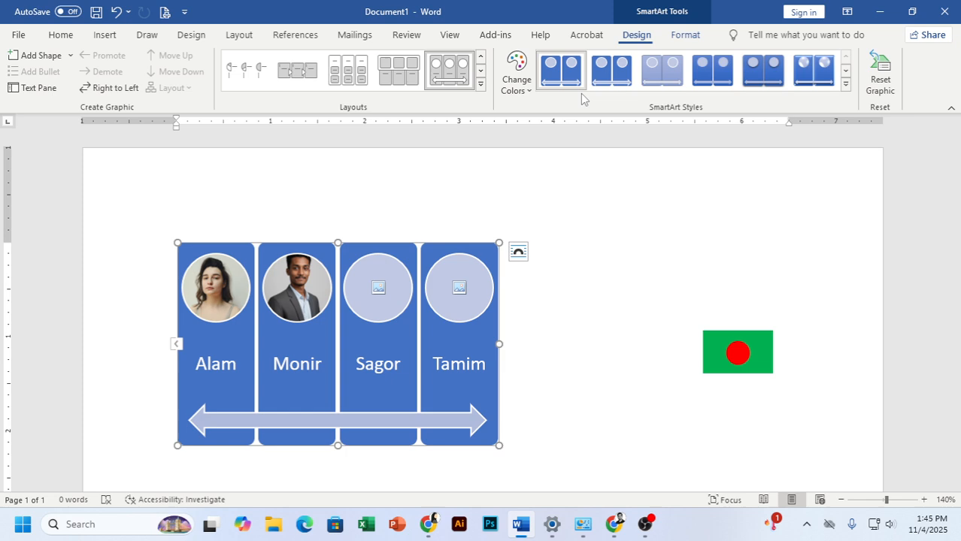
{"action": "left_click", "coordinate": [509, 80]}
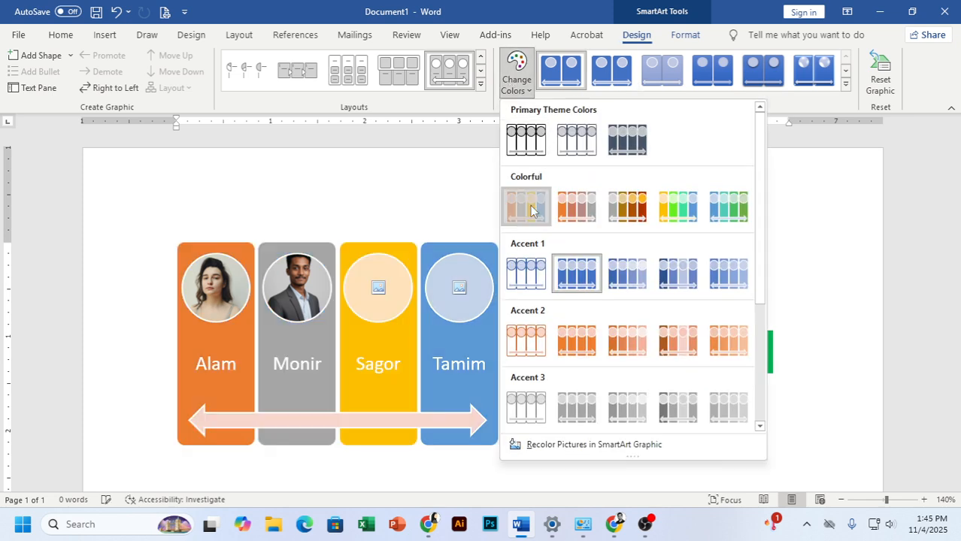
{"action": "left_click", "coordinate": [527, 204]}
{"action": "left_click", "coordinate": [549, 324]}
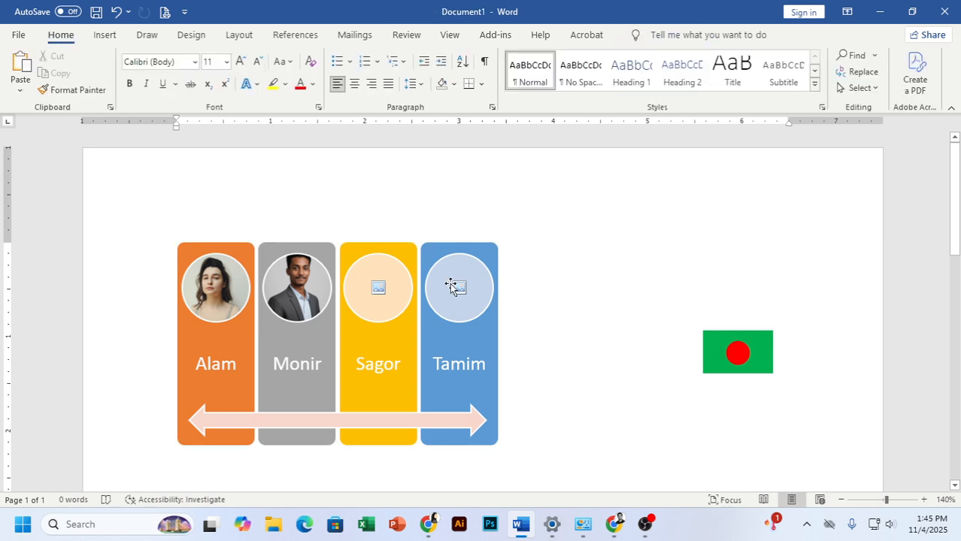
Fill the yellow panel of the picture list's third item with a lighter orange theme colour.
{"action": "left_click", "coordinate": [401, 343]}
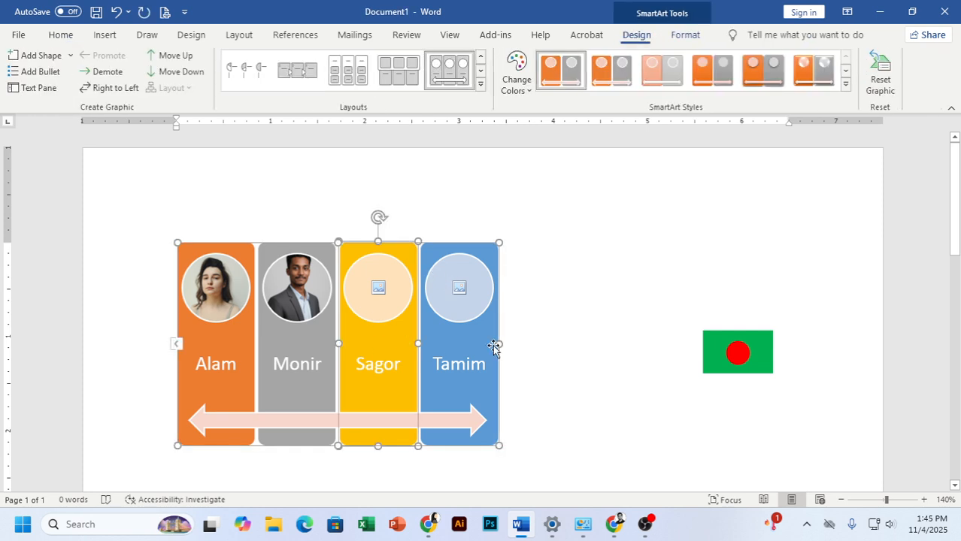
{"action": "left_click", "coordinate": [682, 35]}
{"action": "left_click", "coordinate": [451, 55]}
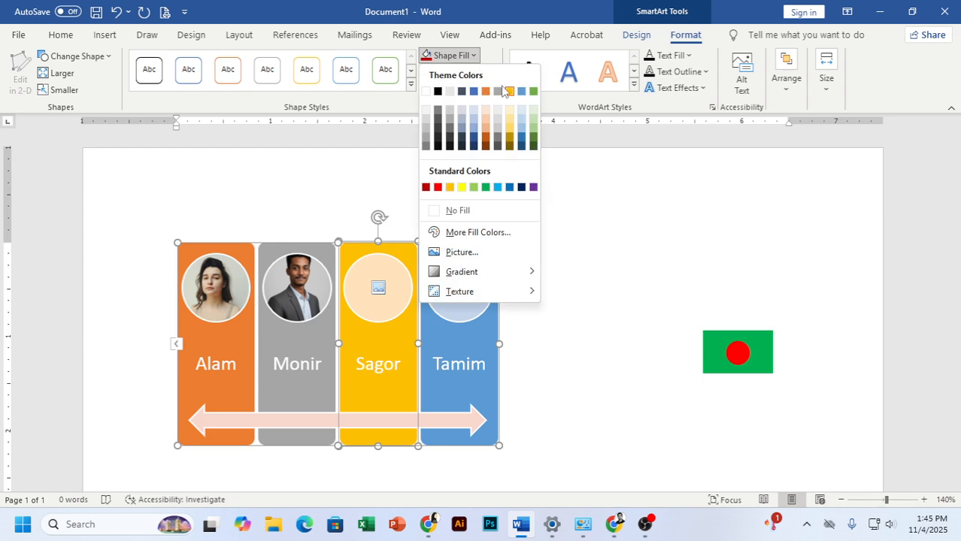
{"action": "left_click", "coordinate": [486, 128]}
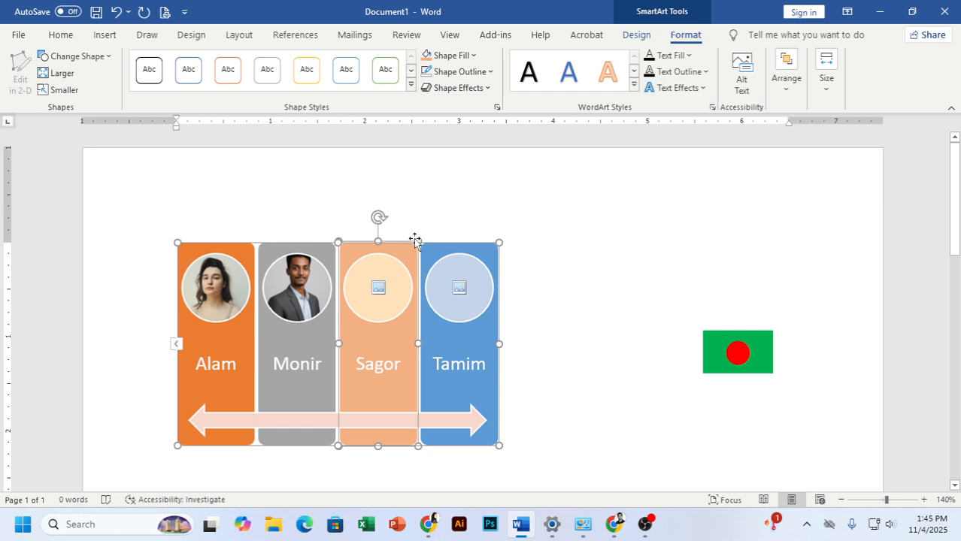
Delete the whole picture list SmartArt and the green flag with the red circle from the page.
{"action": "left_click", "coordinate": [501, 402]}
{"action": "left_click", "coordinate": [500, 391]}
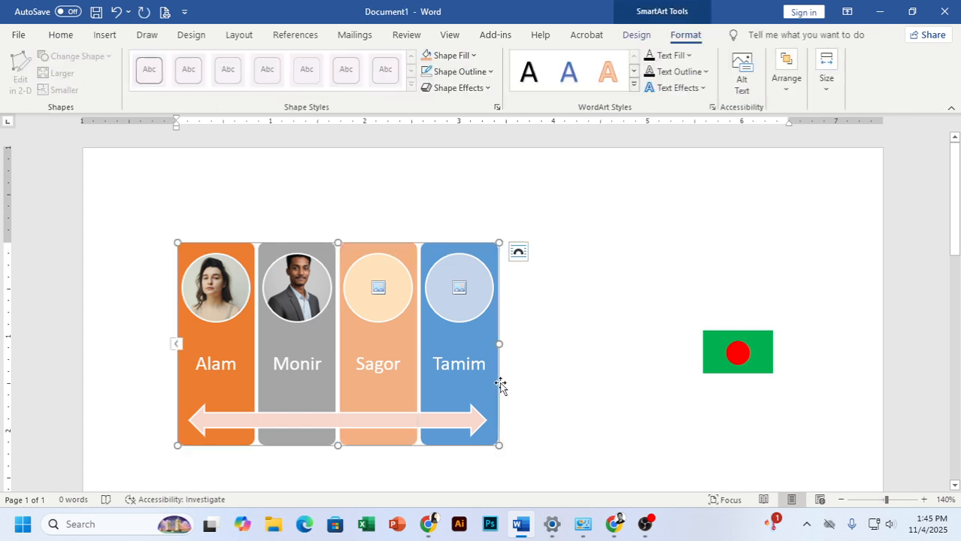
{"action": "key", "text": "Delete"}
{"action": "left_click", "coordinate": [104, 38]}
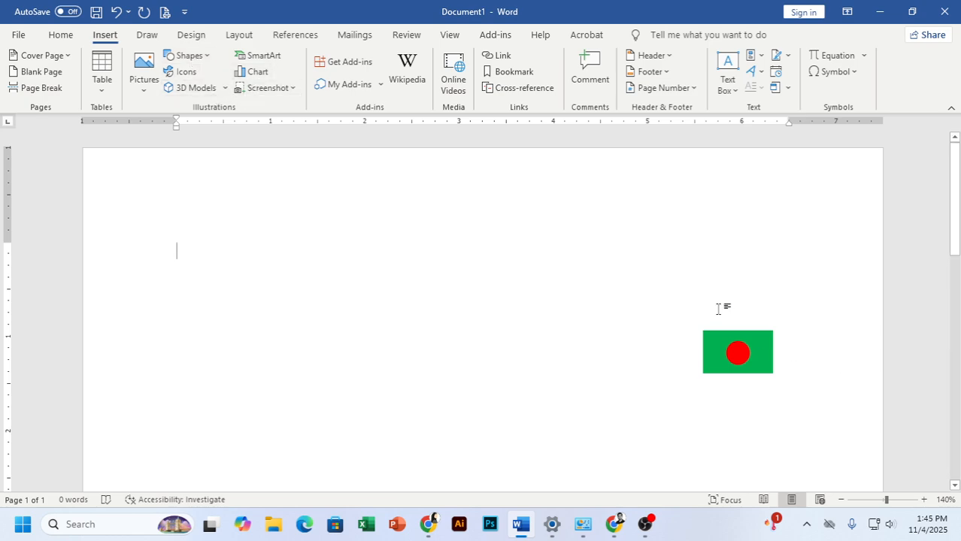
{"action": "left_click", "coordinate": [720, 340]}
{"action": "key", "text": "Delete"}
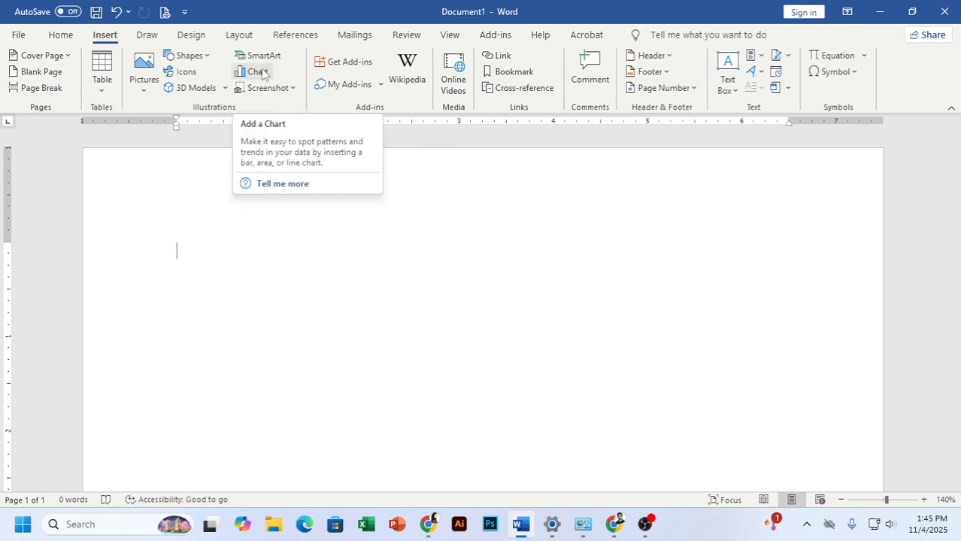
Insert a Clustered Column chart and rename its three series January, February and March in the data sheet.
{"action": "left_click", "coordinate": [255, 71]}
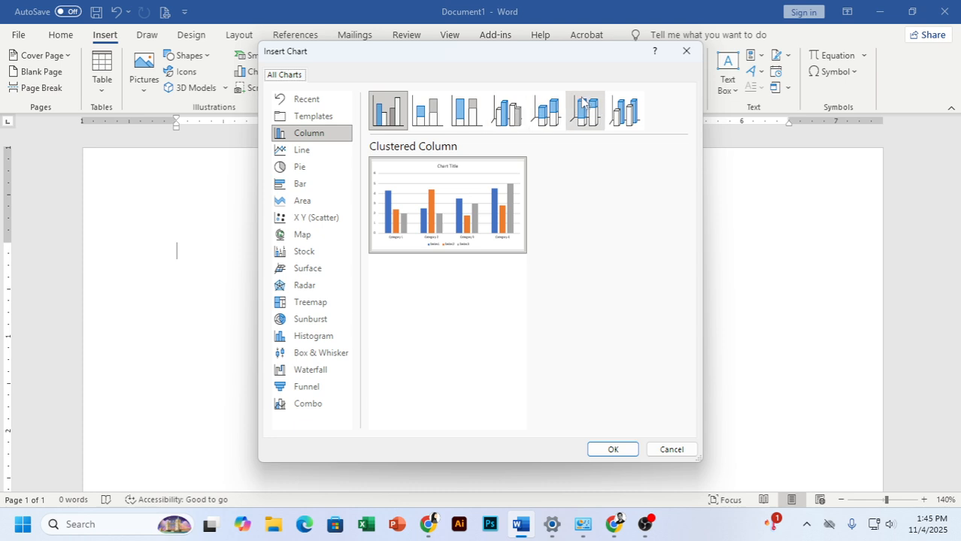
{"action": "left_click", "coordinate": [603, 451]}
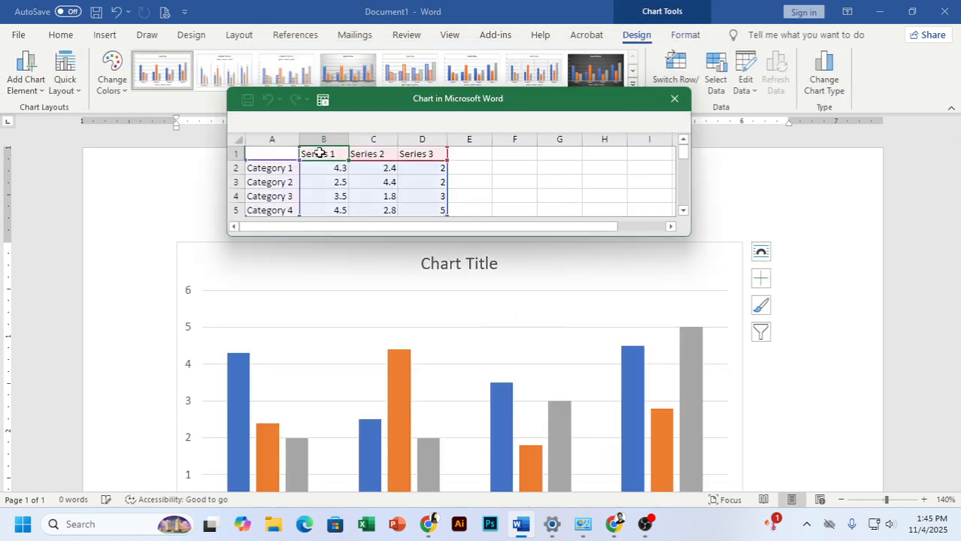
{"action": "type", "text": "Janua"}
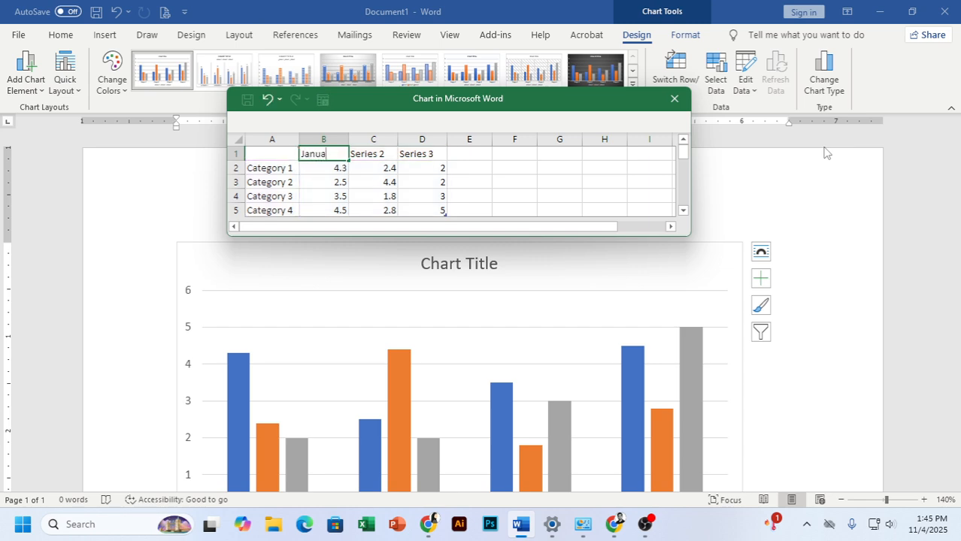
{"action": "type", "text": "ry"}
{"action": "key", "text": "Tab"}
{"action": "type", "text": "Febru"}
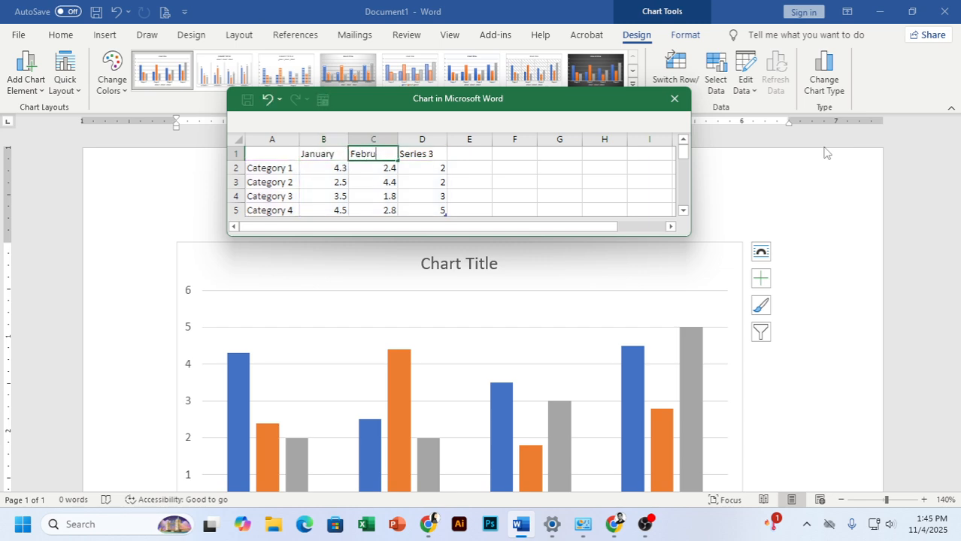
{"action": "key", "text": "Tab"}
{"action": "type", "text": "Ma"}
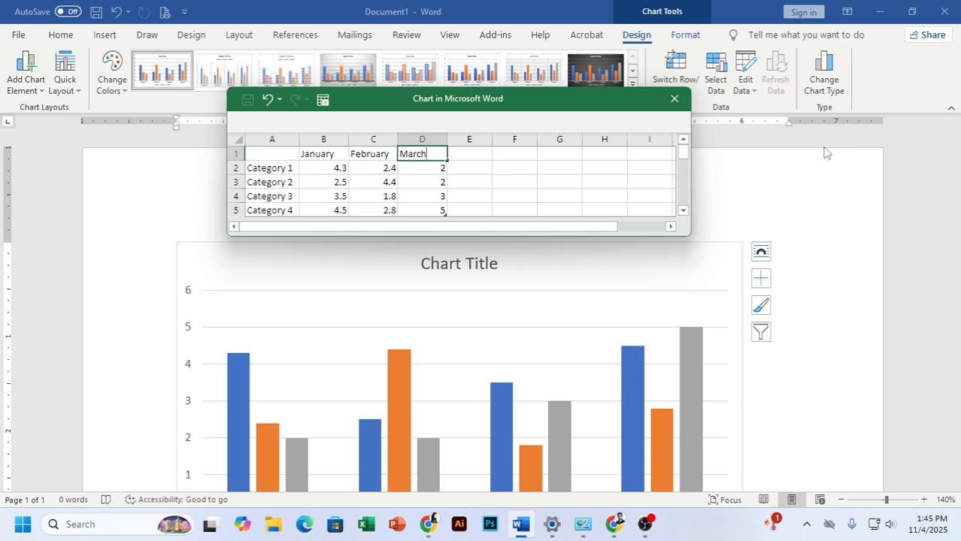
{"action": "type", "text": "rch"}
{"action": "key", "text": "Return"}
Replace the four category labels in A2:A5 of the chart data with 2022, 2023, 2024 and 2025.
{"action": "key", "text": "Left"}
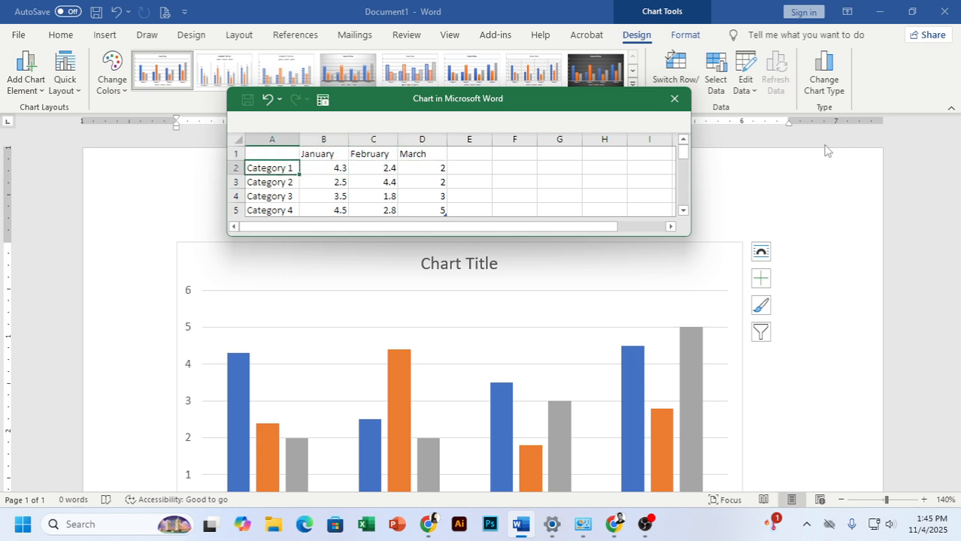
{"action": "type", "text": "2"}
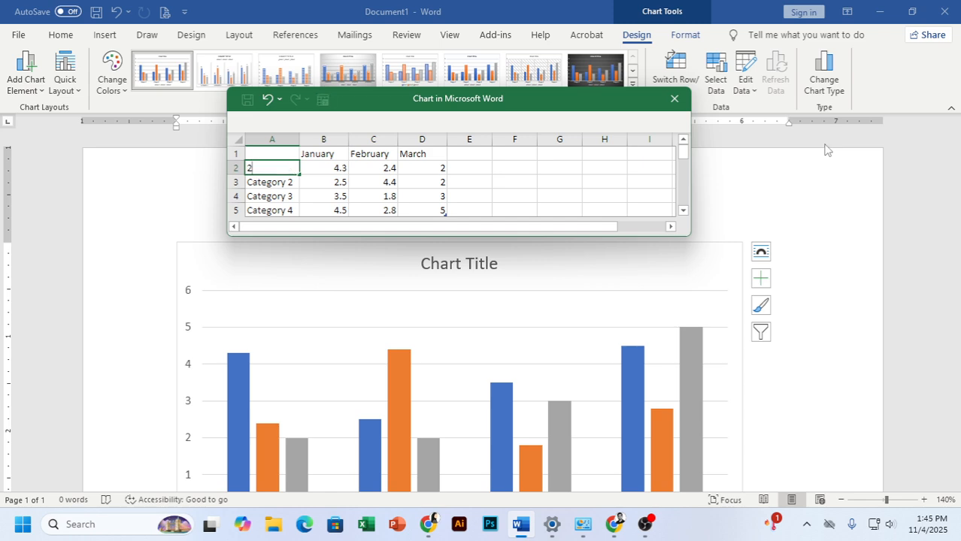
{"action": "type", "text": "022"}
{"action": "key", "text": "Return"}
{"action": "type", "text": "2023"}
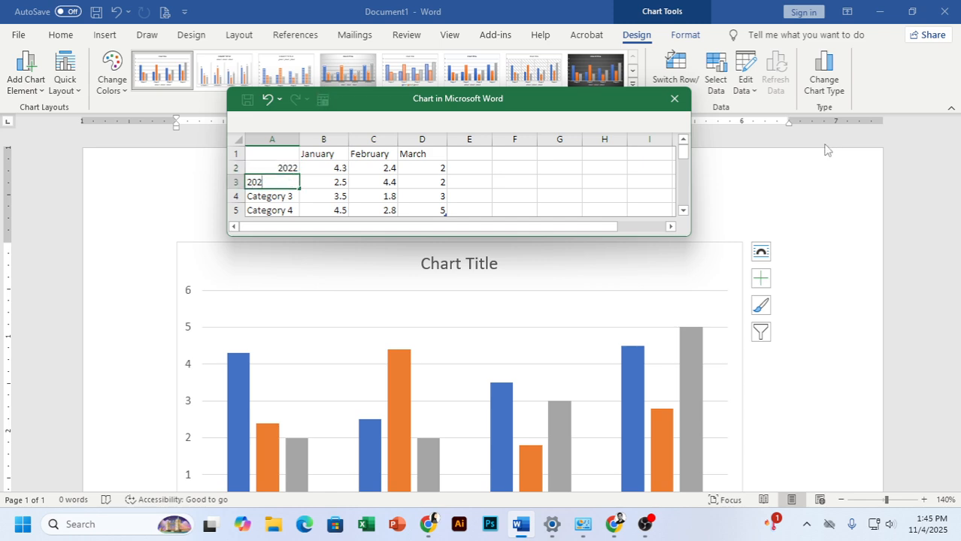
{"action": "key", "text": "Return"}
{"action": "type", "text": "2024"}
{"action": "key", "text": "Return"}
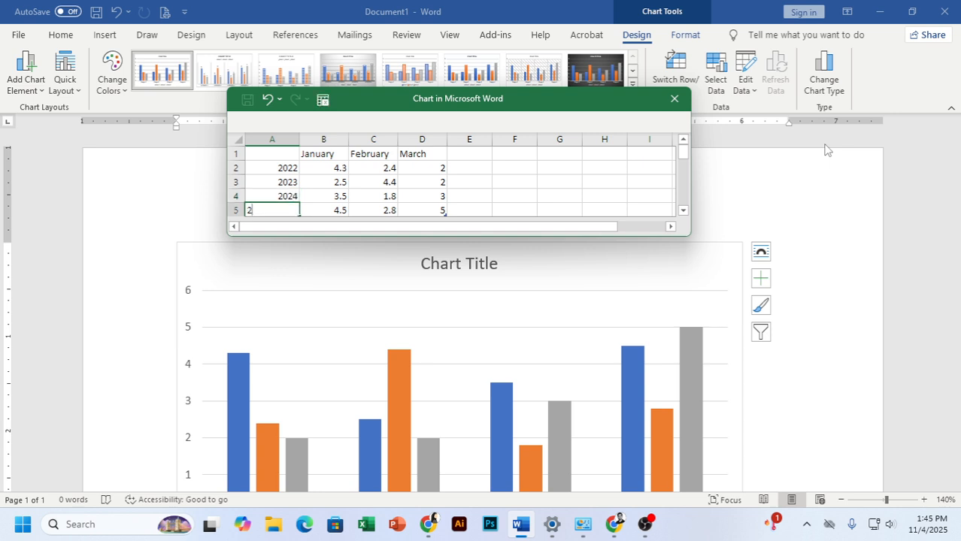
{"action": "type", "text": "2"}
{"action": "key", "text": "Return"}
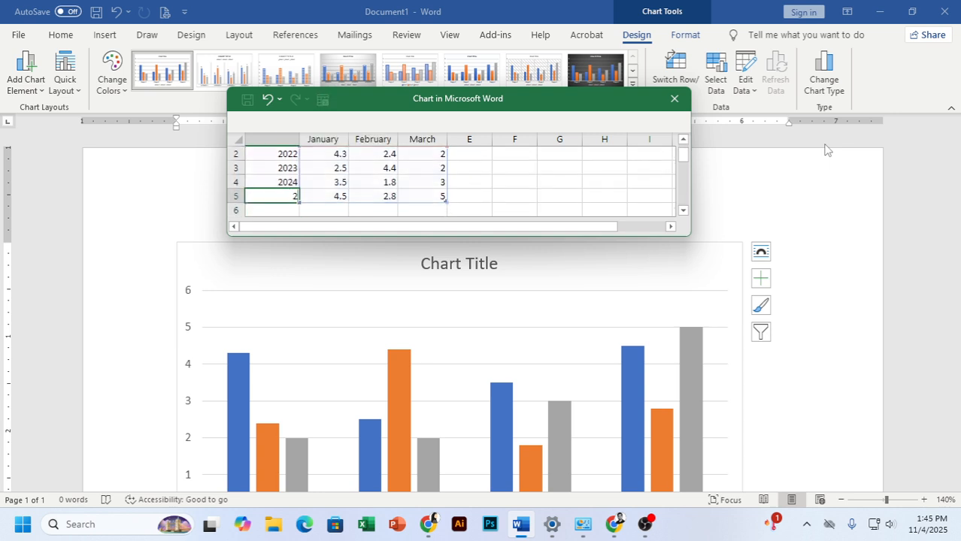
{"action": "type", "text": "025"}
{"action": "key", "text": "Return"}
Clear all the sample values in B2:D5 of the chart data sheet.
{"action": "scroll", "coordinate": [325, 193], "scroll_direction": "up", "scroll_amount": 1}
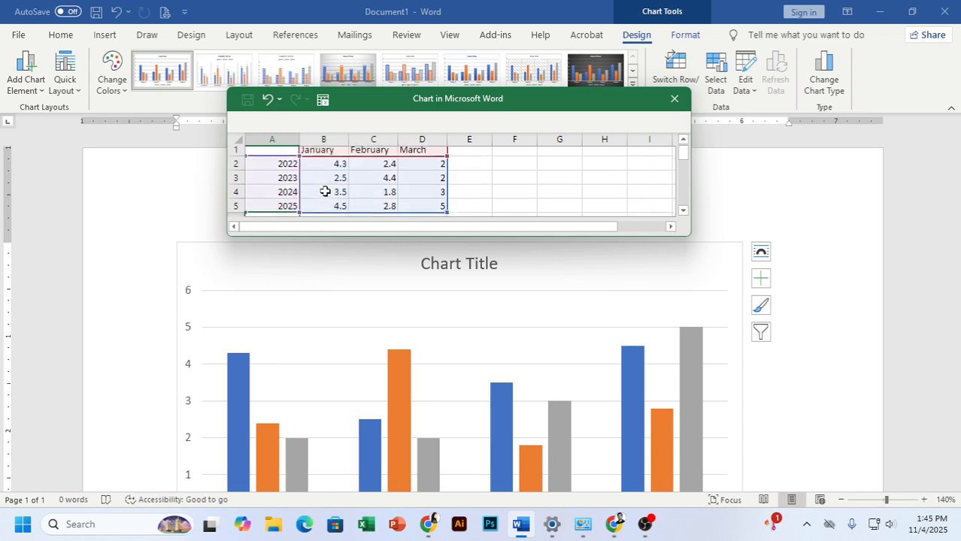
{"action": "left_click_drag", "start_coordinate": [329, 171], "coordinate": [425, 189]}
{"action": "key", "text": "Delete"}
{"action": "left_click_drag", "start_coordinate": [321, 213], "coordinate": [427, 208]}
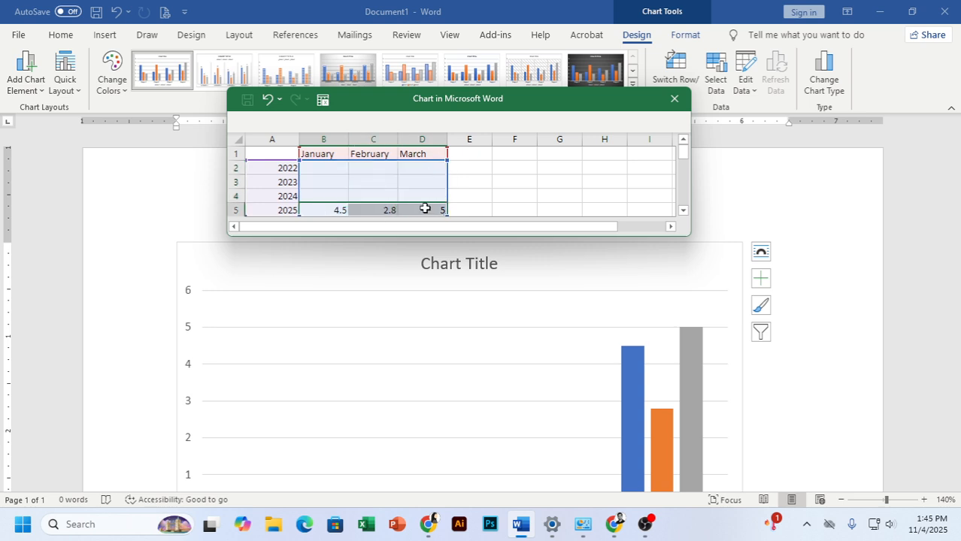
{"action": "key", "text": "Delete"}
Enter the January values 2000, 2050, 2060 and 2100 for the years 2022 to 2025.
{"action": "left_click", "coordinate": [331, 167]}
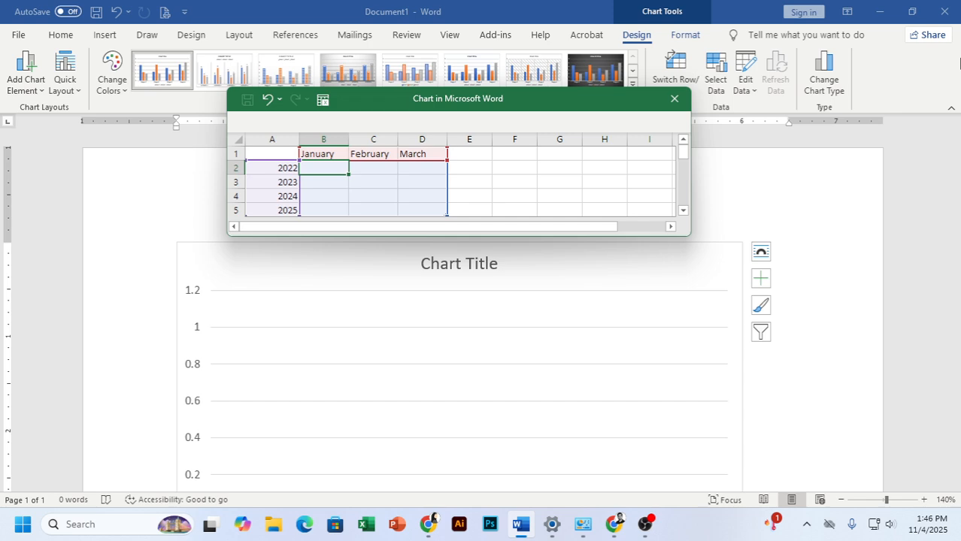
{"action": "type", "text": "20"}
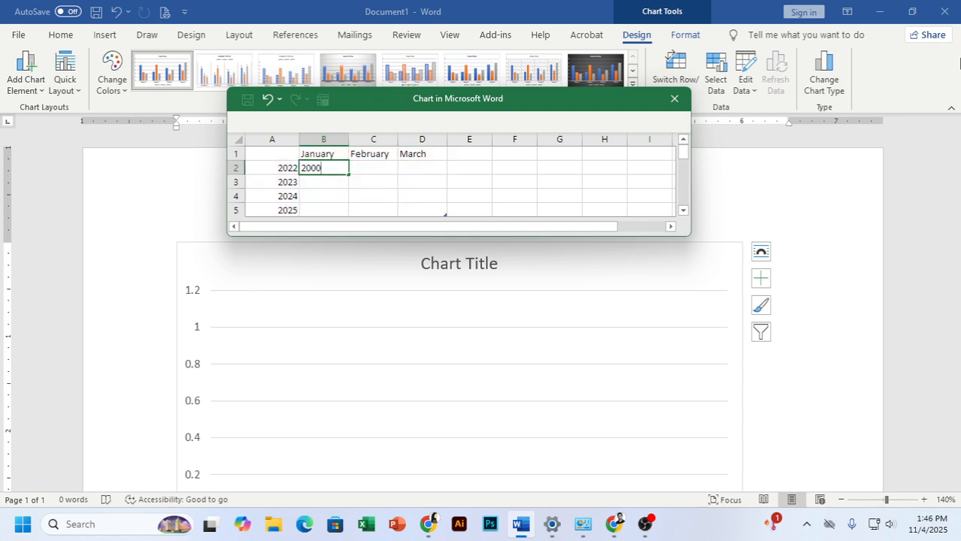
{"action": "type", "text": "00"}
{"action": "key", "text": "Return"}
{"action": "type", "text": "20"}
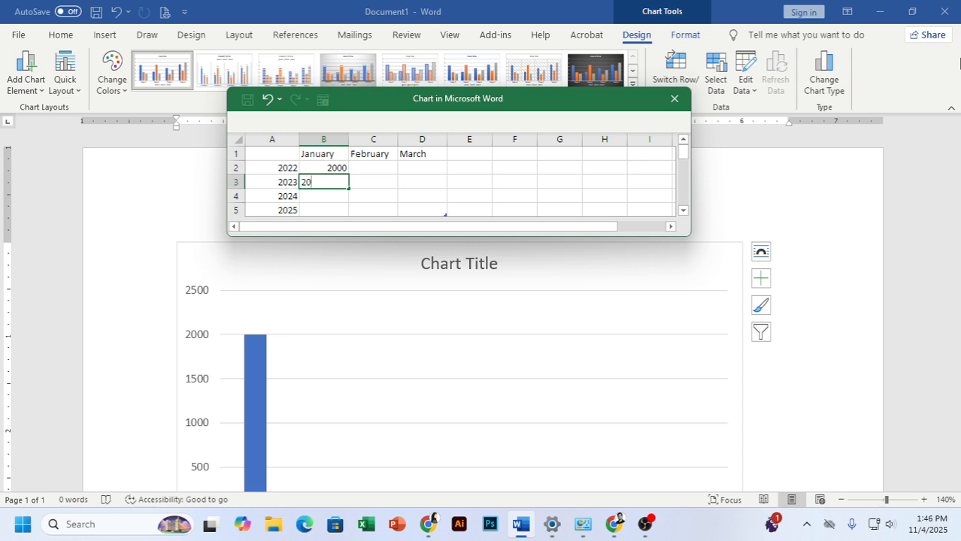
{"action": "type", "text": "50"}
{"action": "key", "text": "Return"}
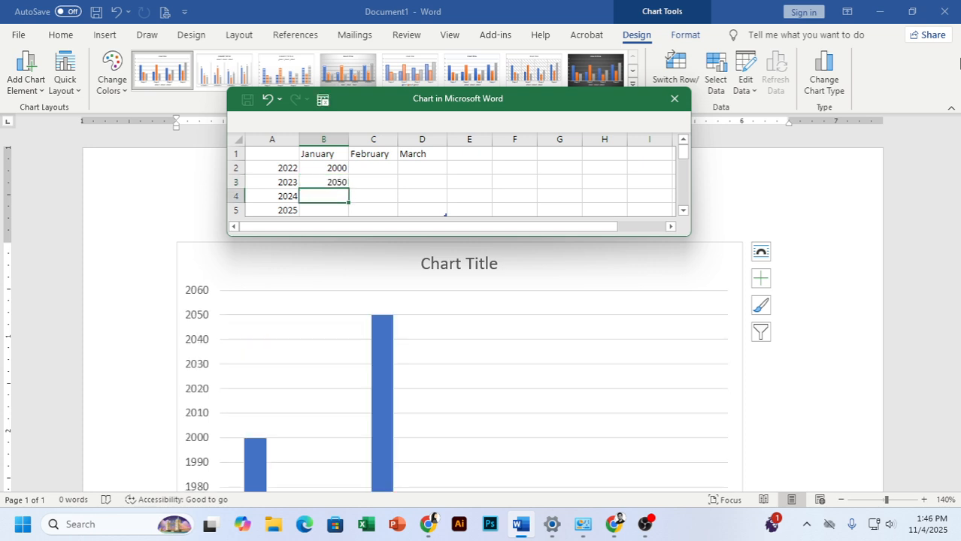
{"action": "type", "text": "2060"}
{"action": "key", "text": "Return"}
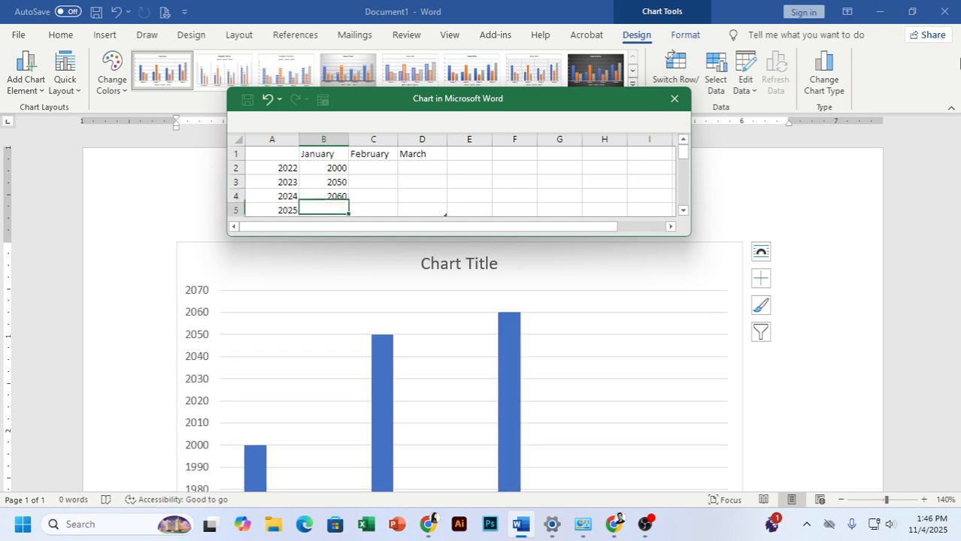
{"action": "type", "text": "21"}
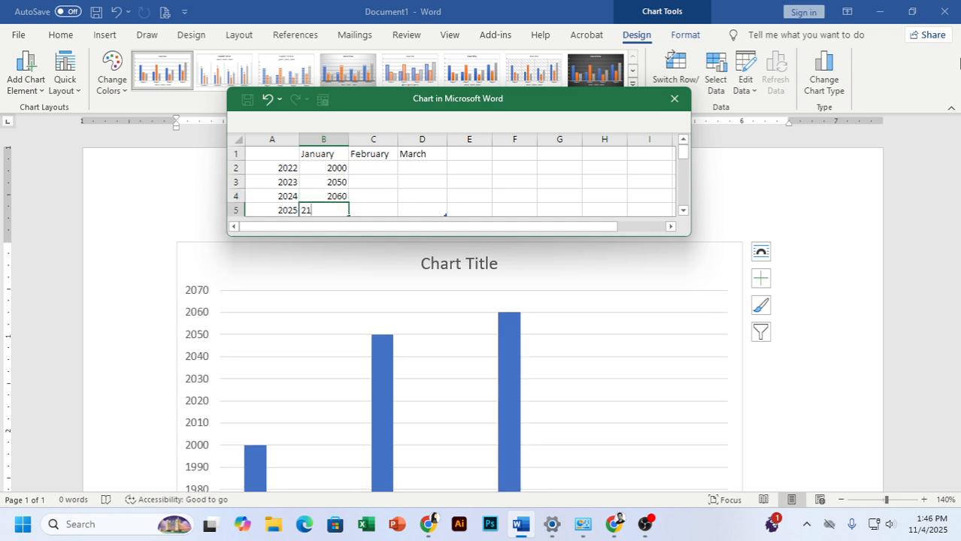
{"action": "type", "text": "00"}
{"action": "key", "text": "Return"}
Enter the February values 1900, 2700, 1800 and 2500 for the years 2022 to 2025.
{"action": "scroll", "coordinate": [465, 161], "scroll_direction": "up", "scroll_amount": 1}
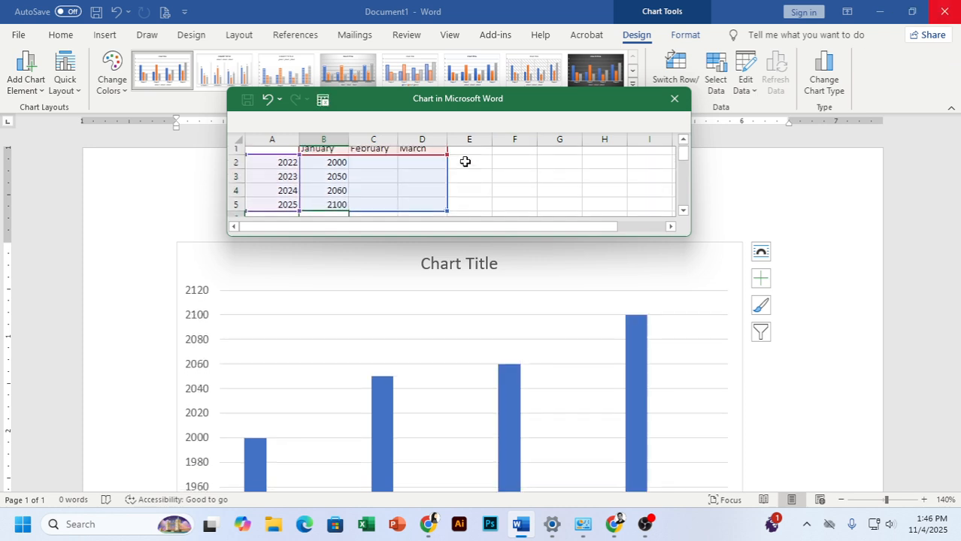
{"action": "left_click", "coordinate": [358, 172]}
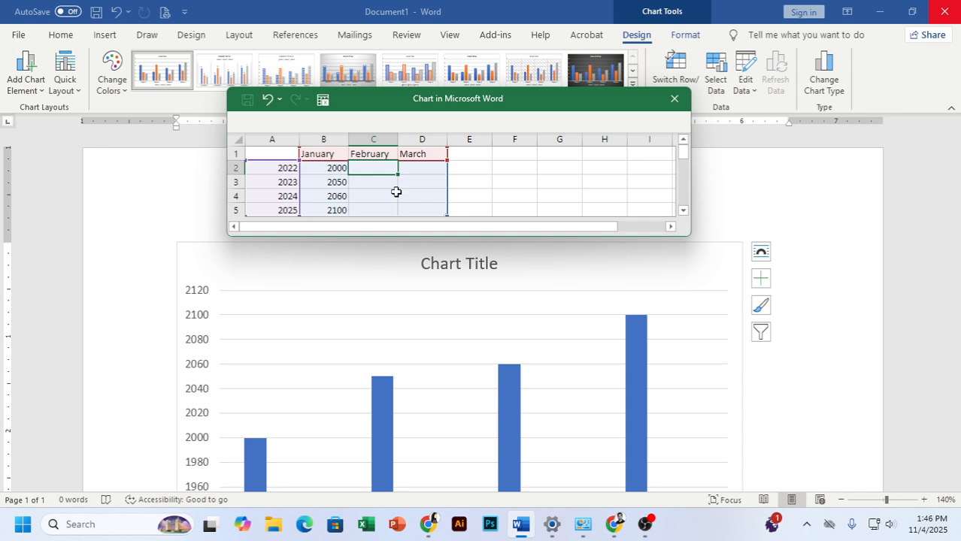
{"action": "type", "text": "1900"}
{"action": "key", "text": "Return"}
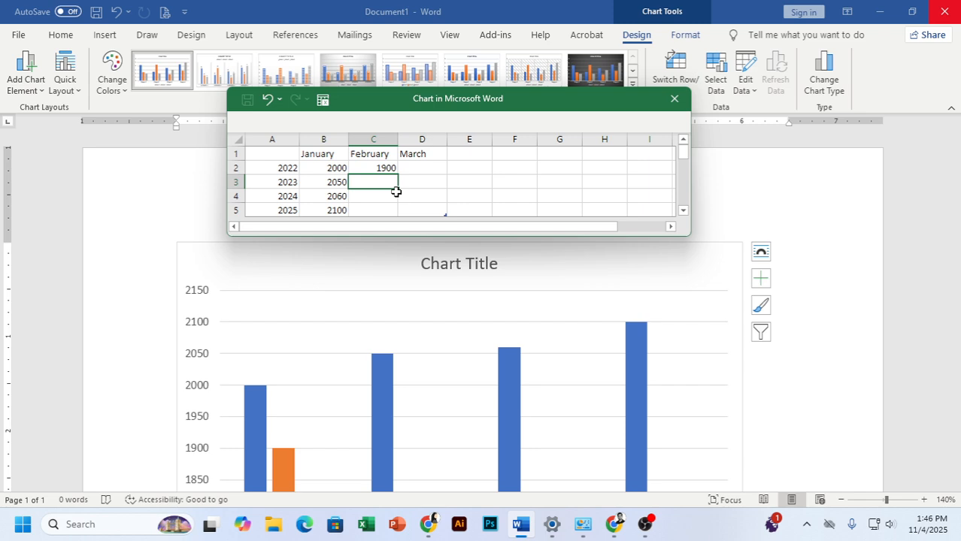
{"action": "type", "text": "2700"}
{"action": "key", "text": "Return"}
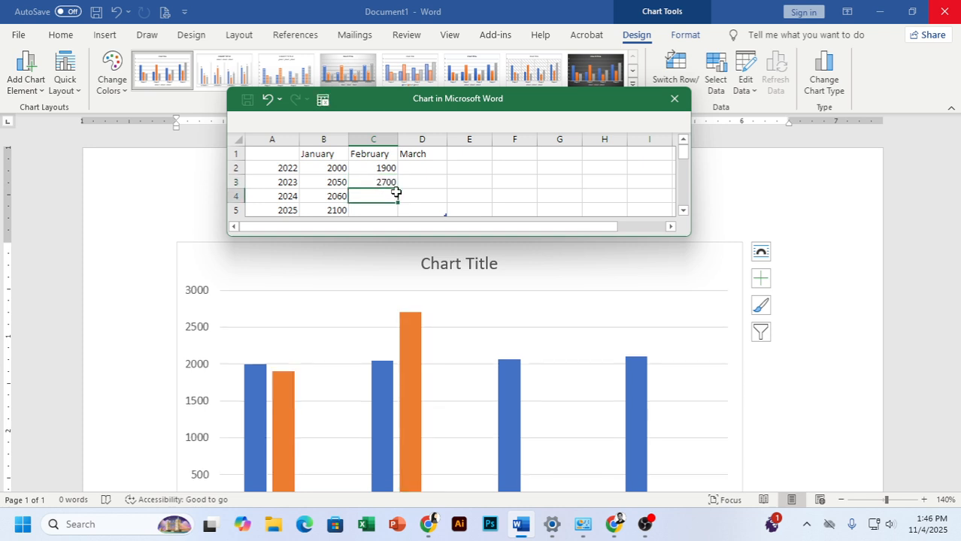
{"action": "type", "text": "1800"}
{"action": "key", "text": "Return"}
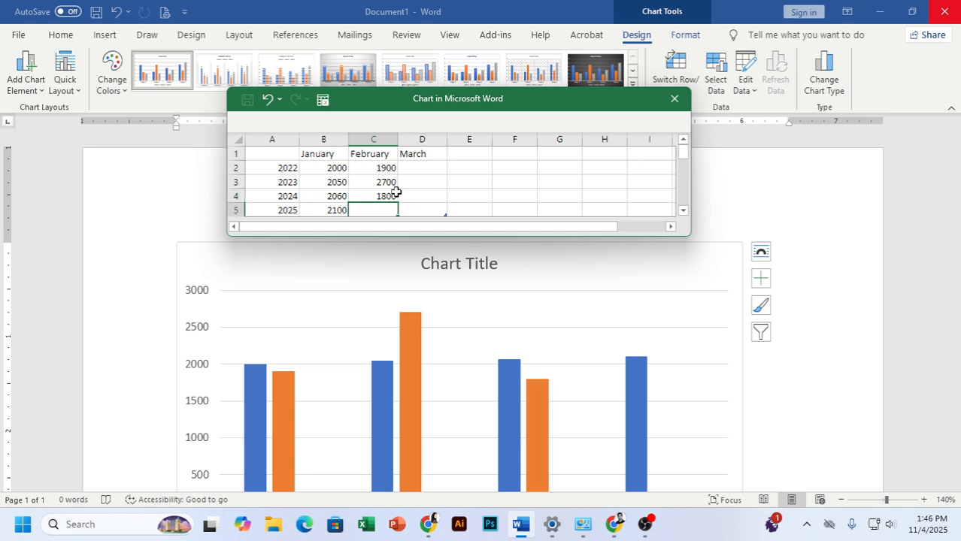
{"action": "type", "text": "2500"}
{"action": "key", "text": "Return"}
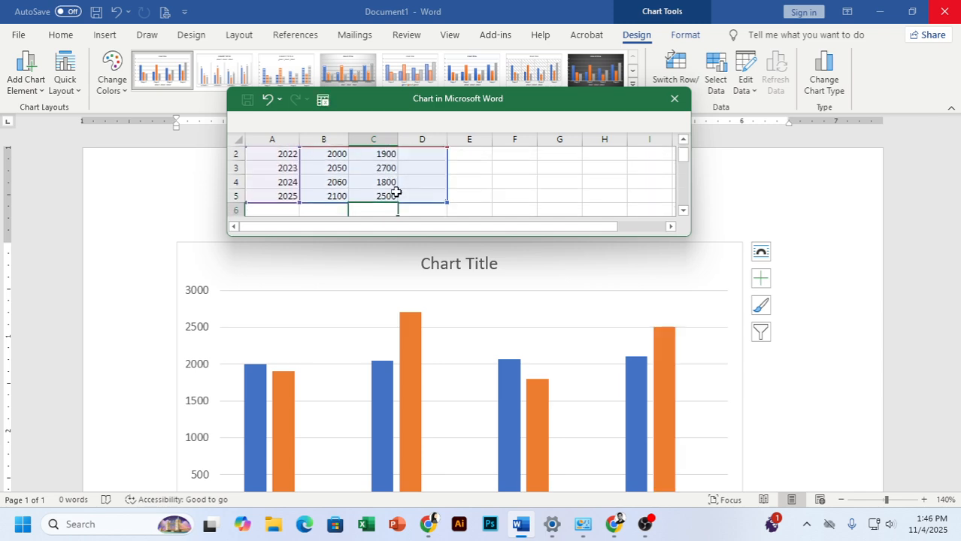
{"action": "scroll", "coordinate": [393, 188], "scroll_direction": "up", "scroll_amount": 1}
{"action": "left_click", "coordinate": [333, 154]}
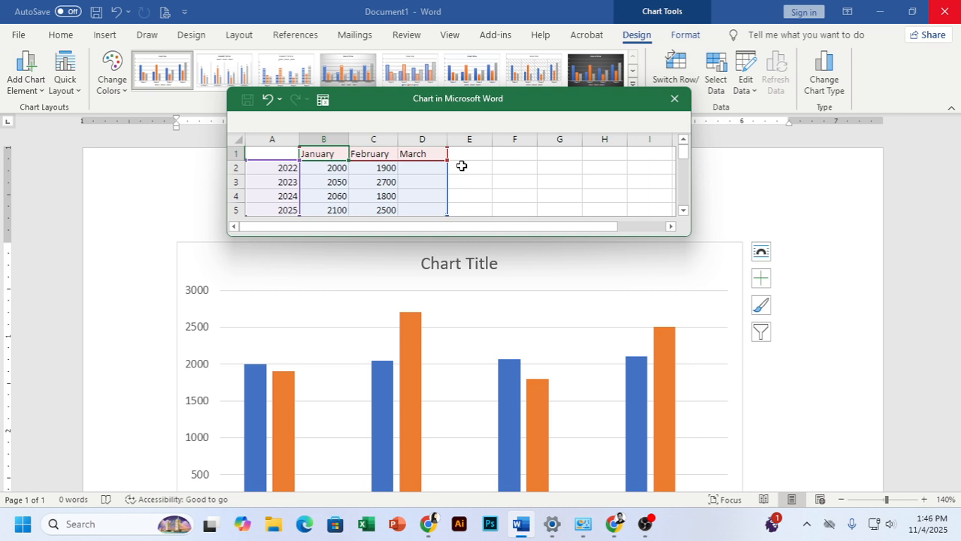
Rename the three series headers in B1:D1 of the chart data to Suger, Rice and Jute.
{"action": "type", "text": "Suger"}
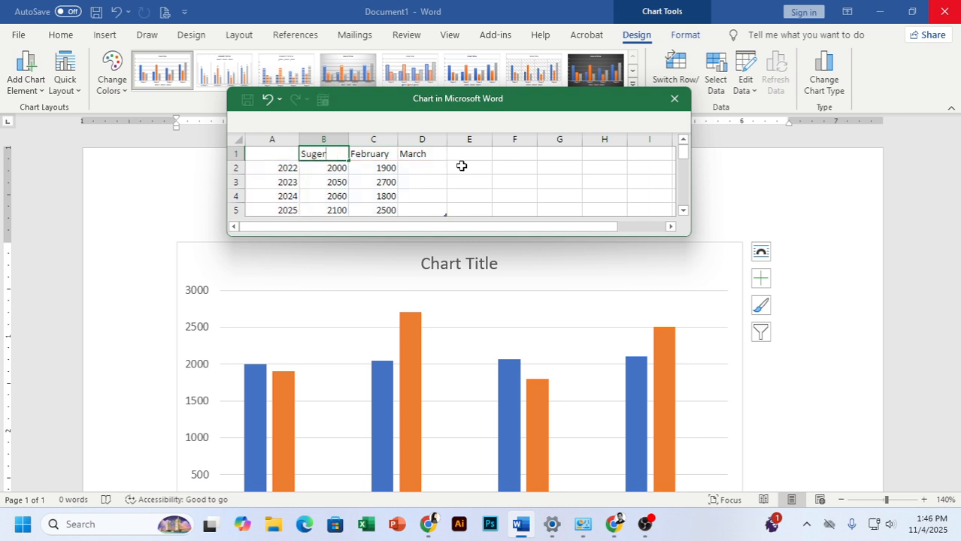
{"action": "key", "text": "Tab"}
{"action": "type", "text": "Ri"}
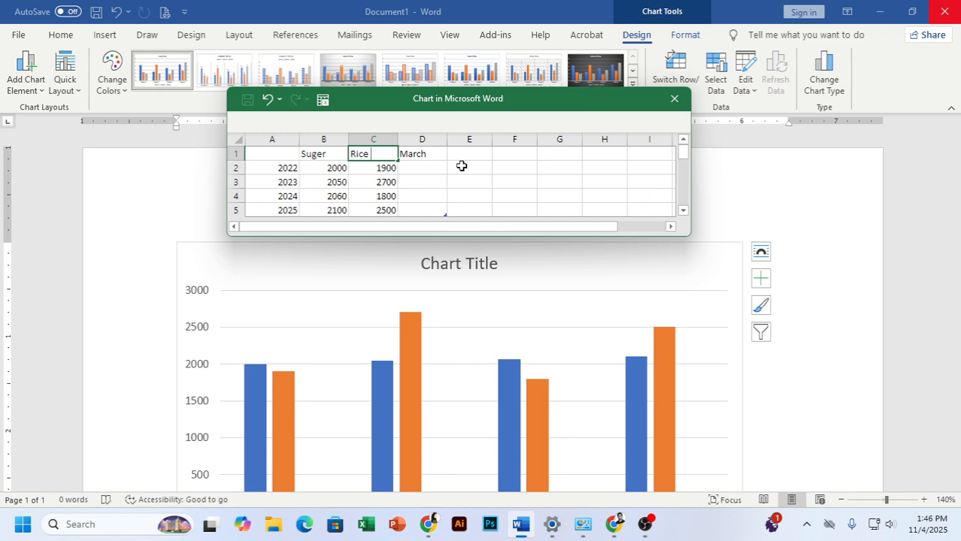
{"action": "type", "text": "ce"}
{"action": "key", "text": "Return"}
{"action": "key", "text": "Up"}
{"action": "key", "text": "Right"}
{"action": "key", "text": "Right"}
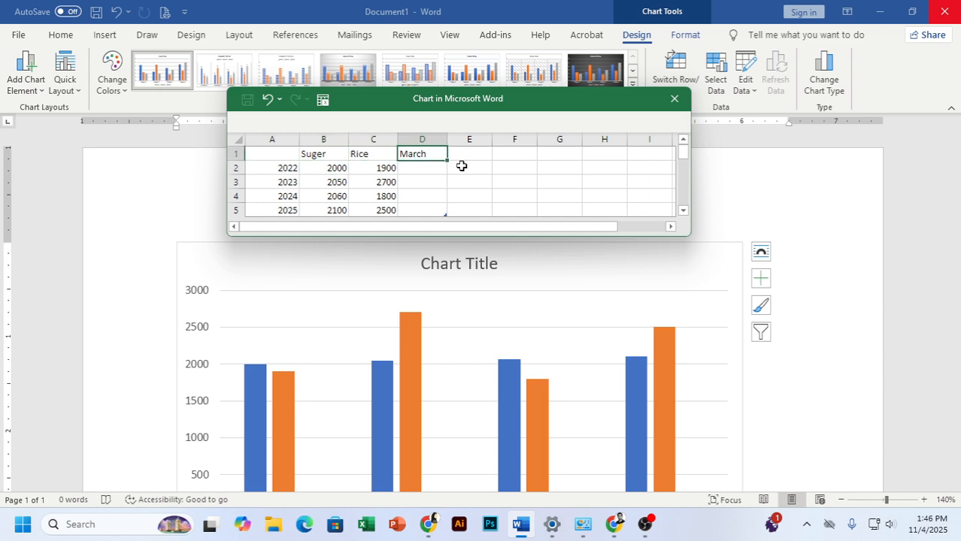
{"action": "type", "text": "Jute"}
{"action": "key", "text": "Return"}
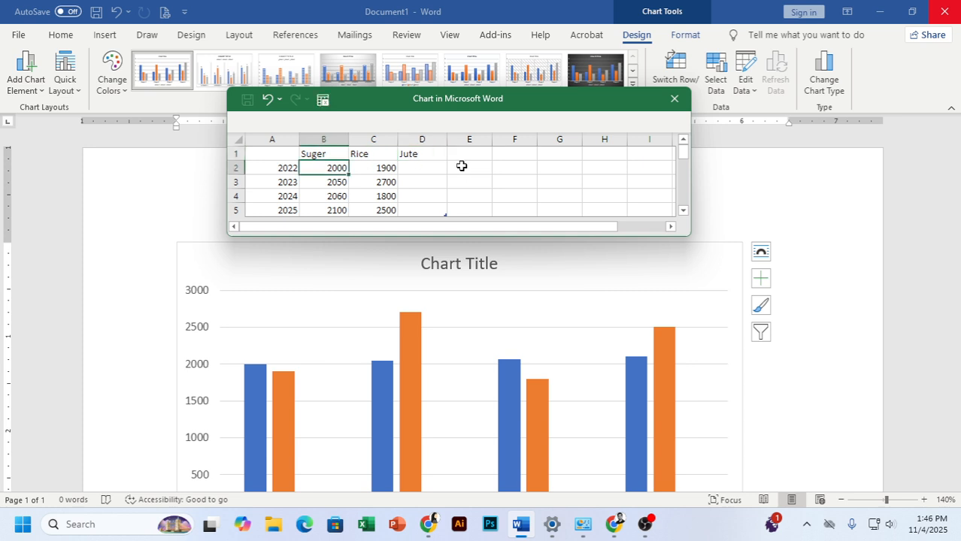
Enter the Jute values 2900, 2950, 1700 and 2600 for the years 2022 to 2025.
{"action": "left_click", "coordinate": [324, 193]}
{"action": "left_click", "coordinate": [390, 181]}
{"action": "scroll", "coordinate": [433, 181], "scroll_direction": "down", "scroll_amount": 1}
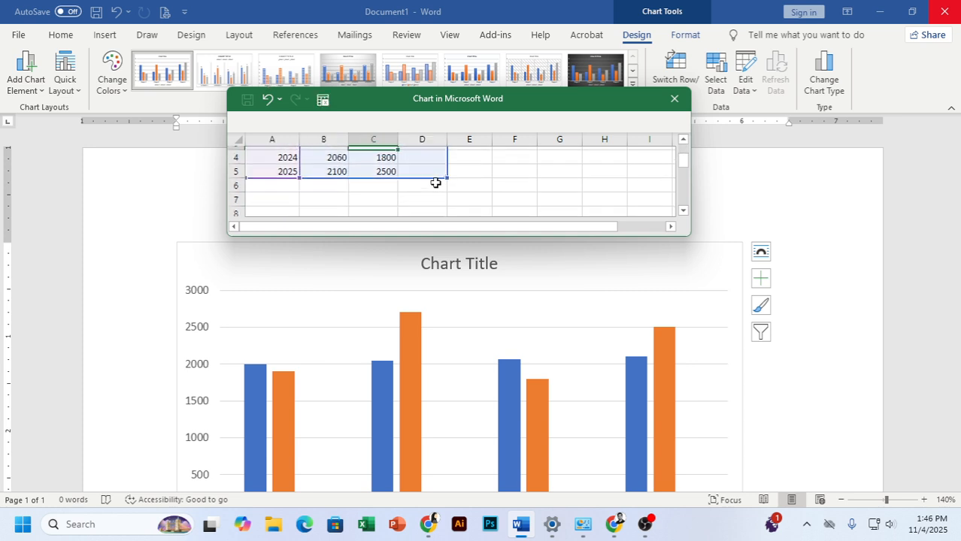
{"action": "scroll", "coordinate": [437, 182], "scroll_direction": "up", "scroll_amount": 1}
{"action": "left_click", "coordinate": [426, 169]}
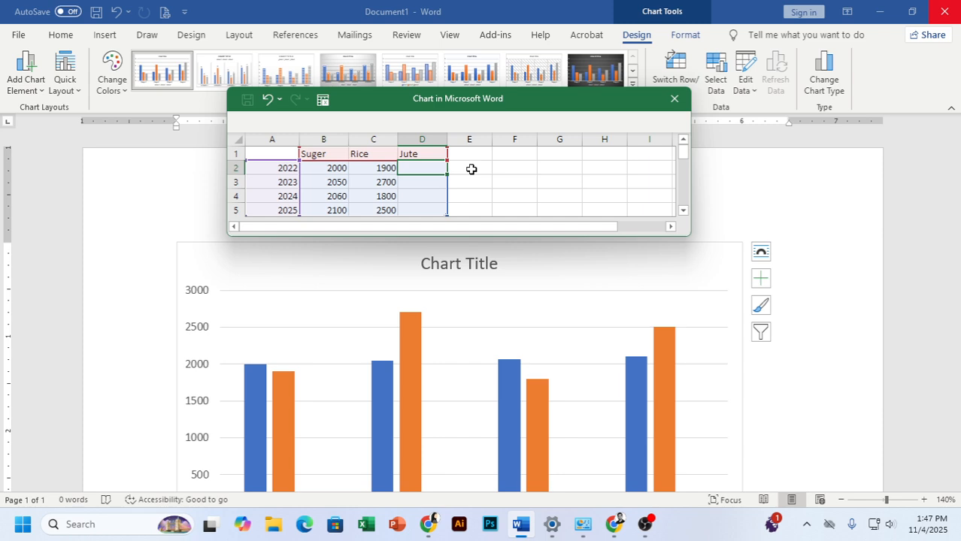
{"action": "type", "text": "2900"}
{"action": "key", "text": "Return"}
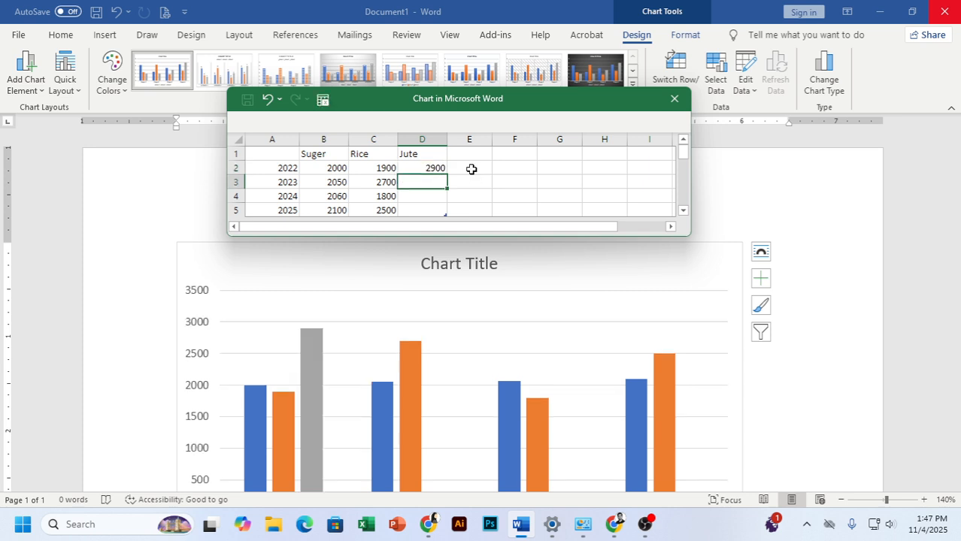
{"action": "type", "text": "2950"}
{"action": "key", "text": "Return"}
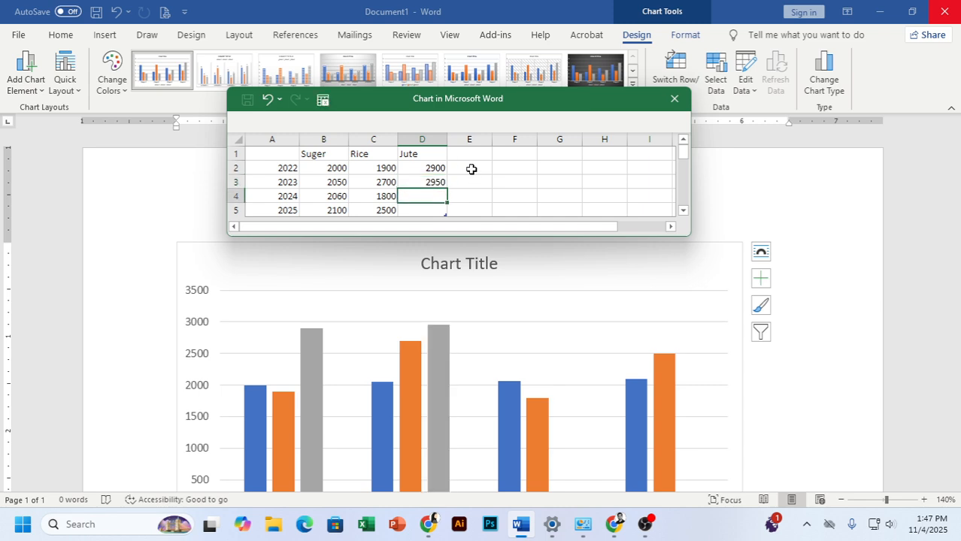
{"action": "type", "text": "1700"}
{"action": "key", "text": "Return"}
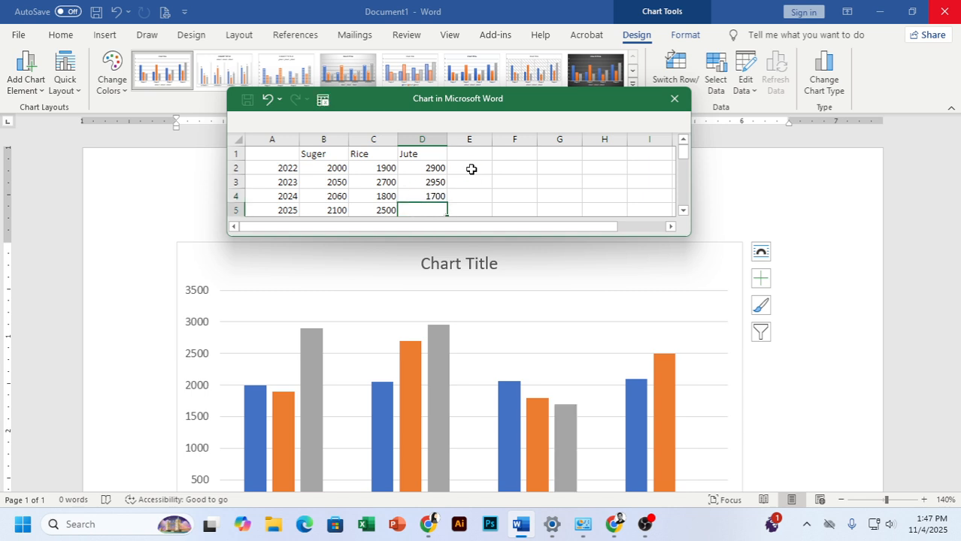
{"action": "type", "text": "2600"}
{"action": "key", "text": "Return"}
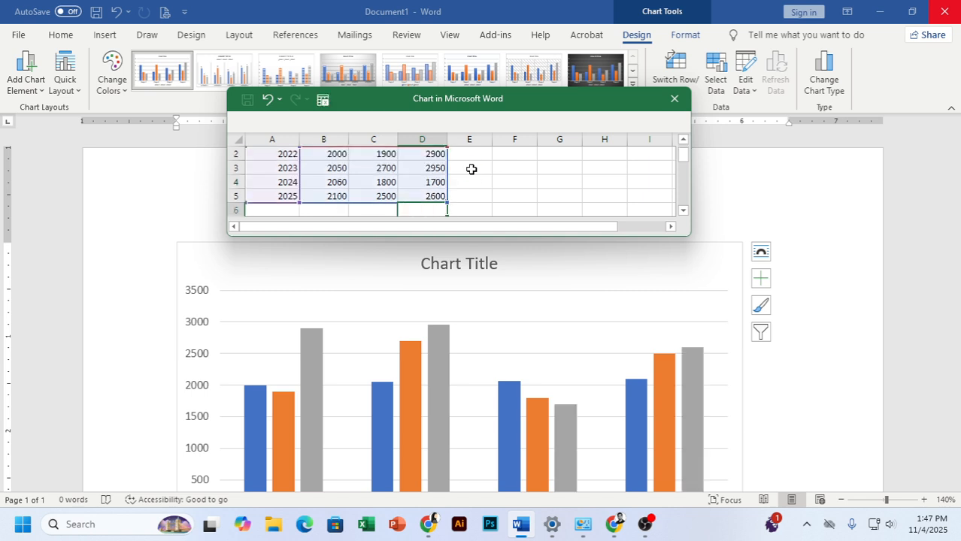
Close the chart data sheet and examine the Suger, Rice and Jute columns for each year.
{"action": "scroll", "coordinate": [451, 201], "scroll_direction": "up", "scroll_amount": 1}
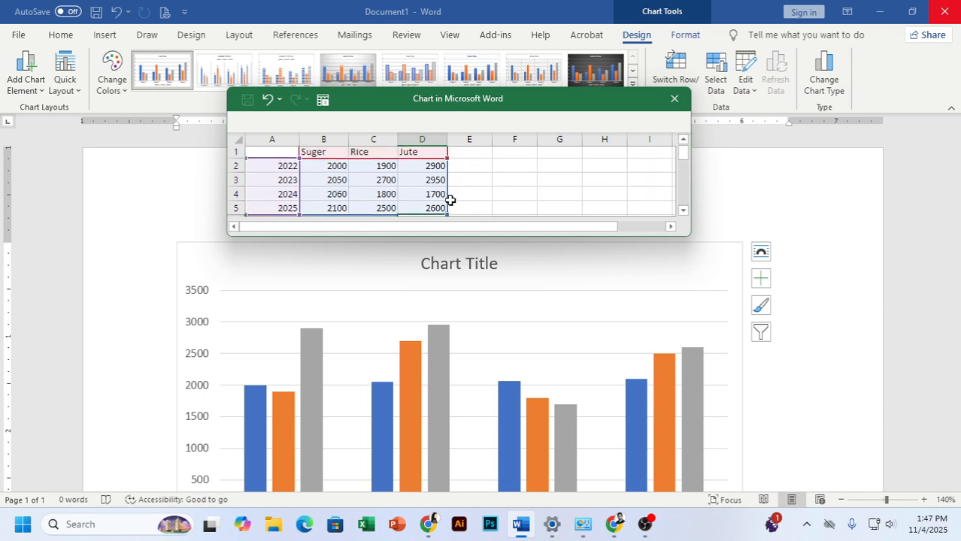
{"action": "left_click", "coordinate": [675, 99]}
{"action": "scroll", "coordinate": [398, 300], "scroll_direction": "down", "scroll_amount": 4}
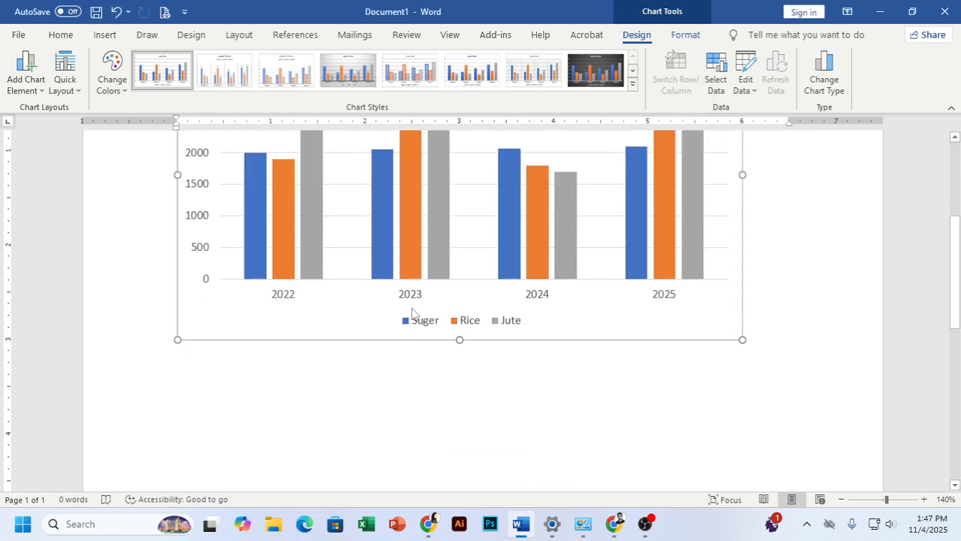
{"action": "scroll", "coordinate": [414, 324], "scroll_direction": "up", "scroll_amount": 1}
{"action": "scroll", "coordinate": [452, 376], "scroll_direction": "up", "scroll_amount": 1}
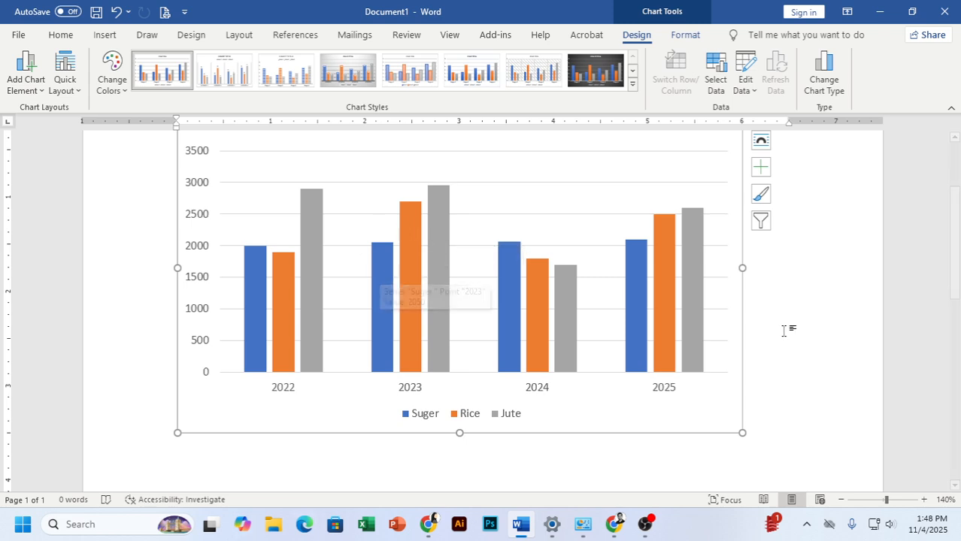
{"action": "scroll", "coordinate": [361, 278], "scroll_direction": "up", "scroll_amount": 1}
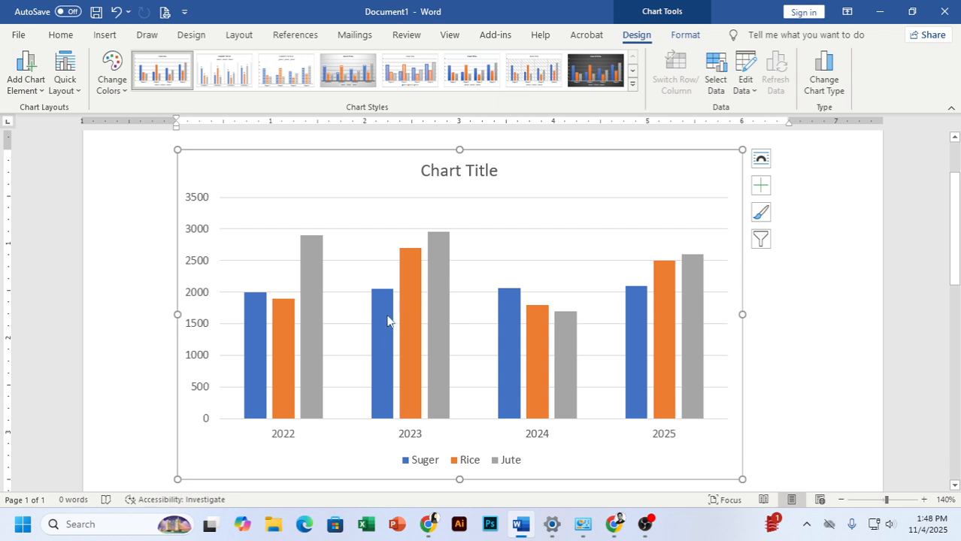
{"action": "mouse_move", "coordinate": [447, 264]}
{"action": "mouse_move", "coordinate": [411, 362]}
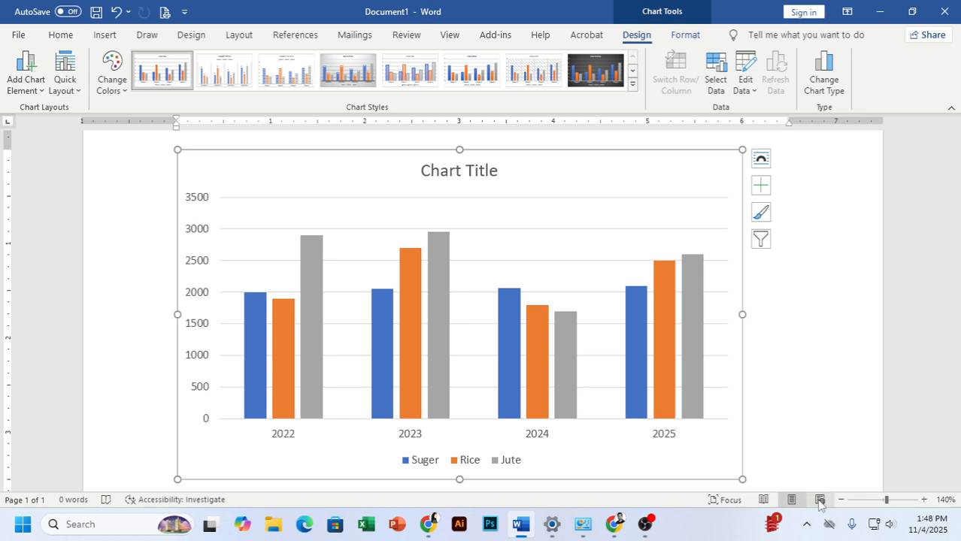
{"action": "left_click", "coordinate": [644, 524]}
{"action": "left_click", "coordinate": [521, 524]}
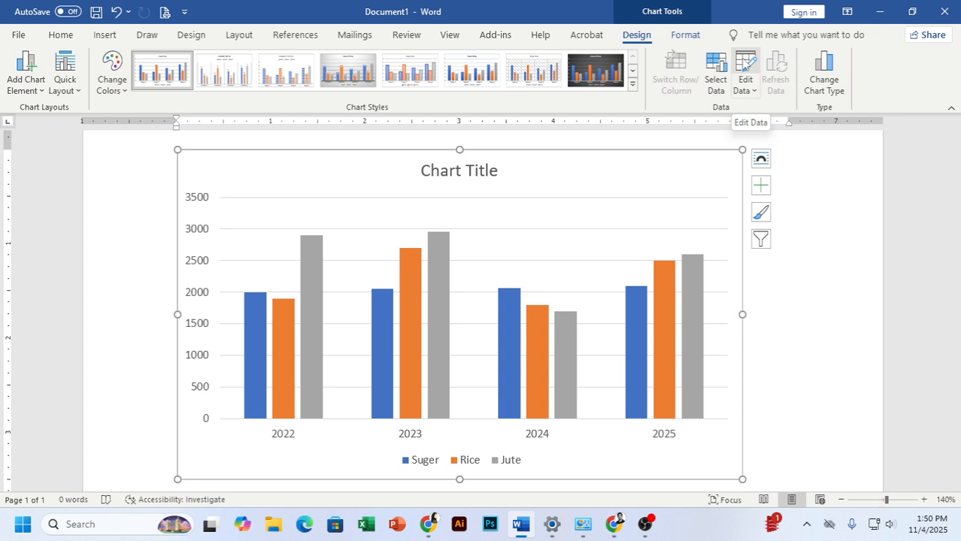
Reopen the chart data for editing, switch the chart's rows and columns, and close the data sheet.
{"action": "left_click", "coordinate": [746, 66]}
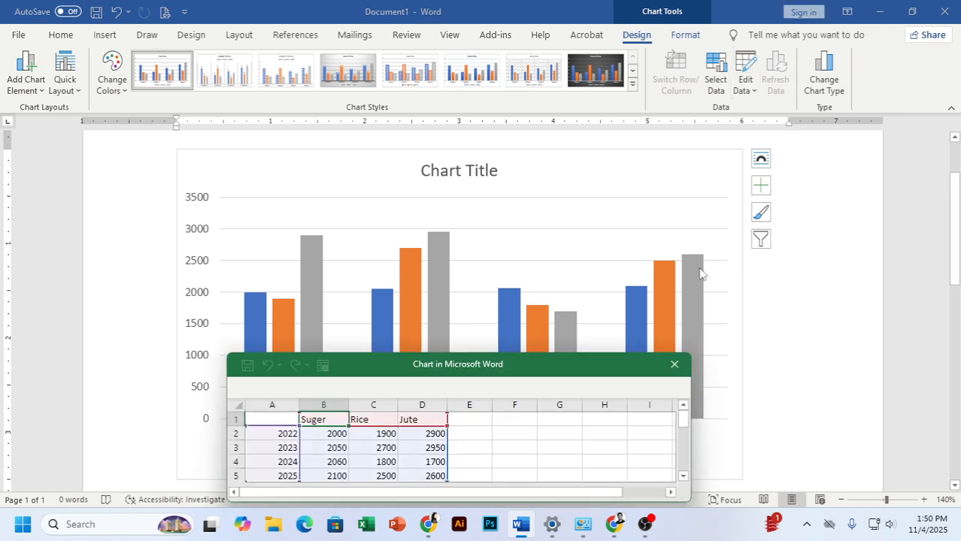
{"action": "left_click_drag", "start_coordinate": [443, 368], "coordinate": [501, 369]}
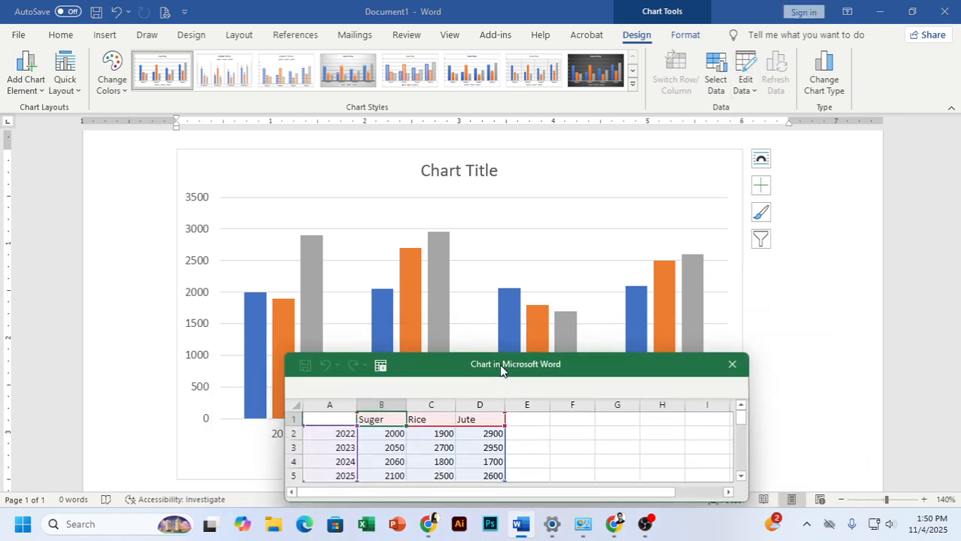
{"action": "left_click", "coordinate": [443, 445]}
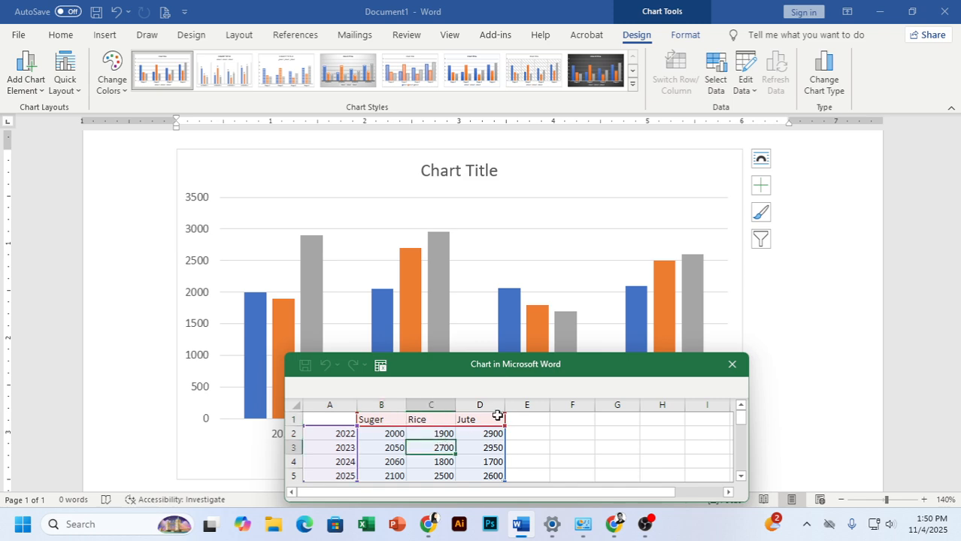
{"action": "left_click", "coordinate": [547, 179]}
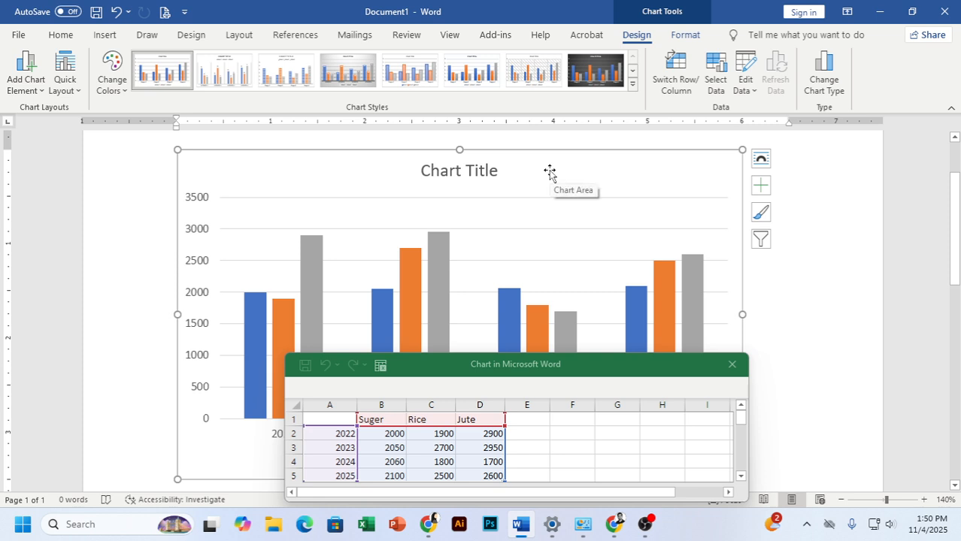
{"action": "left_click_drag", "start_coordinate": [555, 358], "coordinate": [868, 177]}
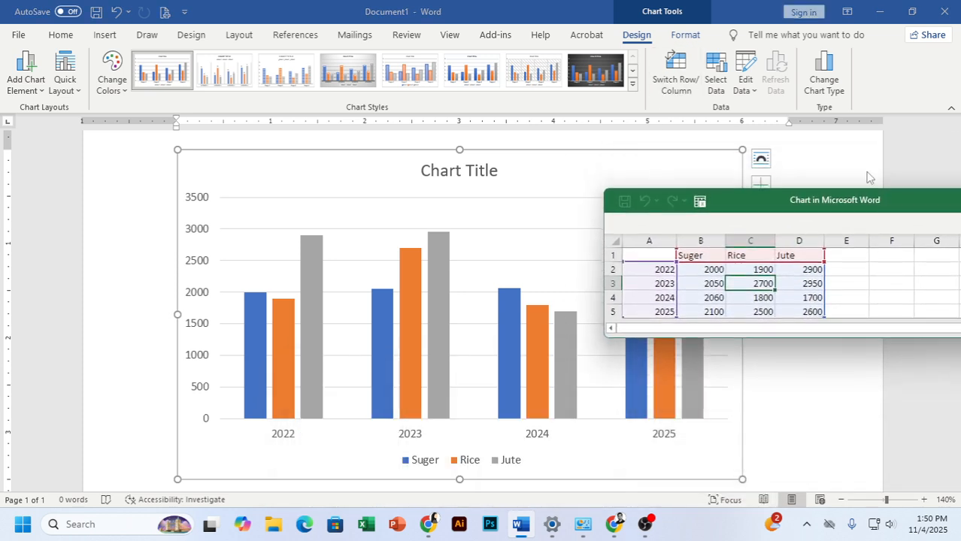
{"action": "left_click", "coordinate": [610, 199]}
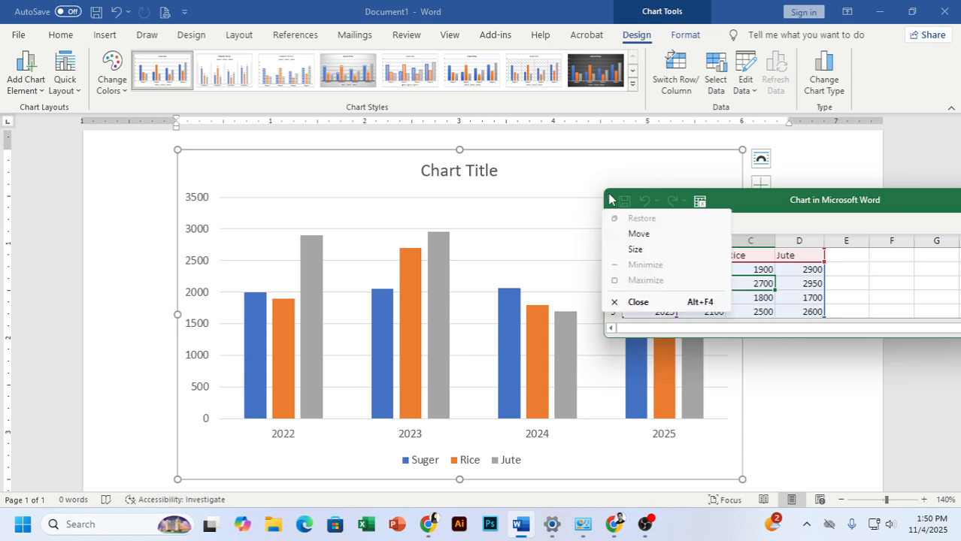
{"action": "left_click", "coordinate": [676, 67]}
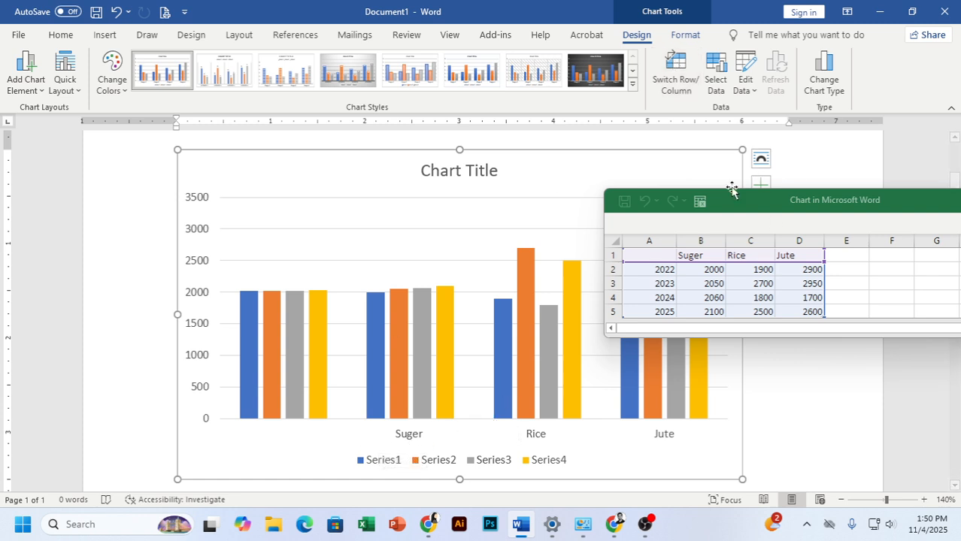
{"action": "left_click_drag", "start_coordinate": [755, 208], "coordinate": [345, 384]}
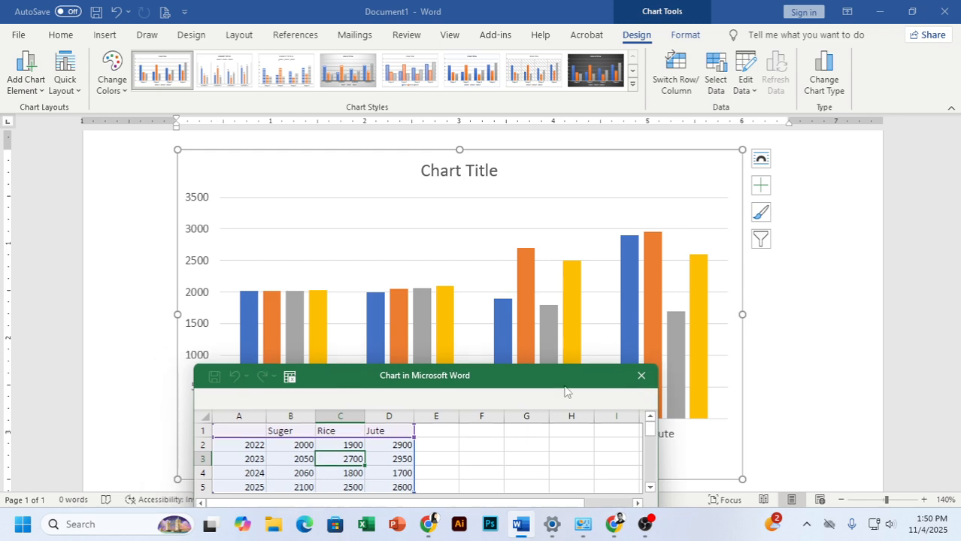
{"action": "left_click", "coordinate": [642, 376]}
Compare the switched chart's categories and legend series with the values in the reopened chart data sheet.
{"action": "scroll", "coordinate": [666, 368], "scroll_direction": "down", "scroll_amount": 2}
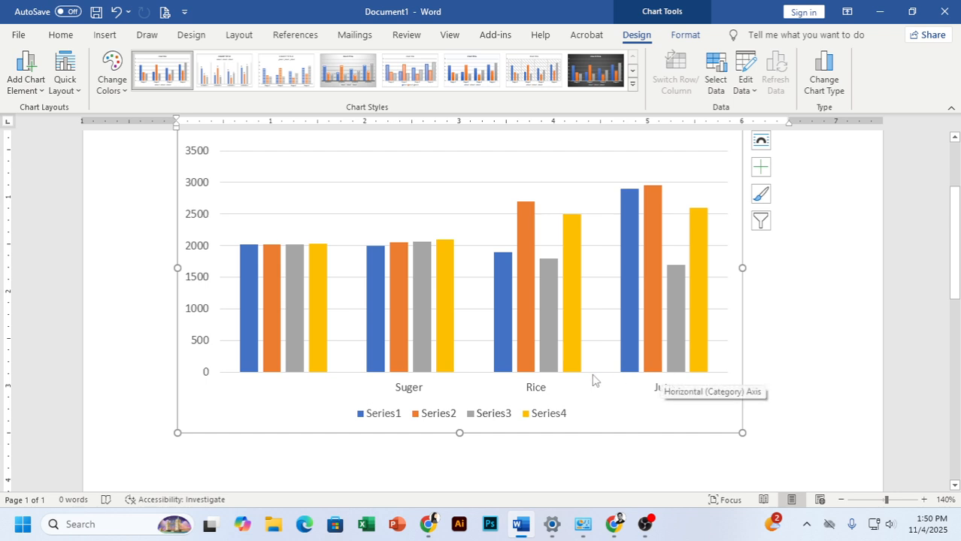
{"action": "left_click", "coordinate": [469, 201]}
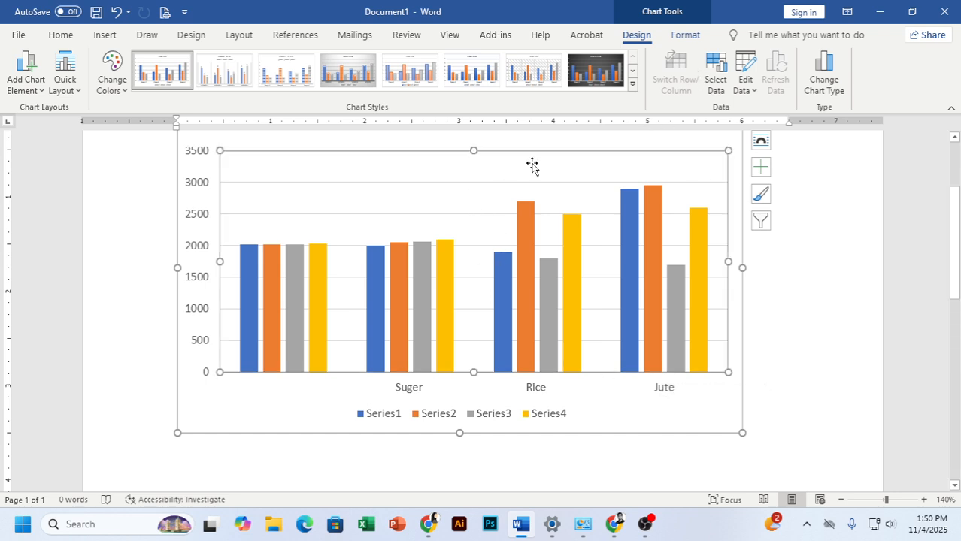
{"action": "left_click", "coordinate": [579, 146]}
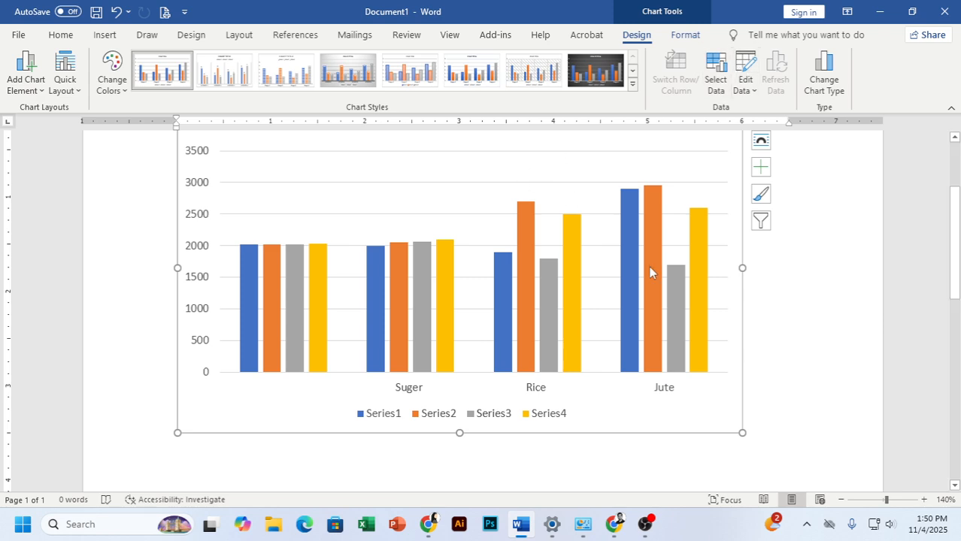
{"action": "scroll", "coordinate": [650, 271], "scroll_direction": "up", "scroll_amount": 3}
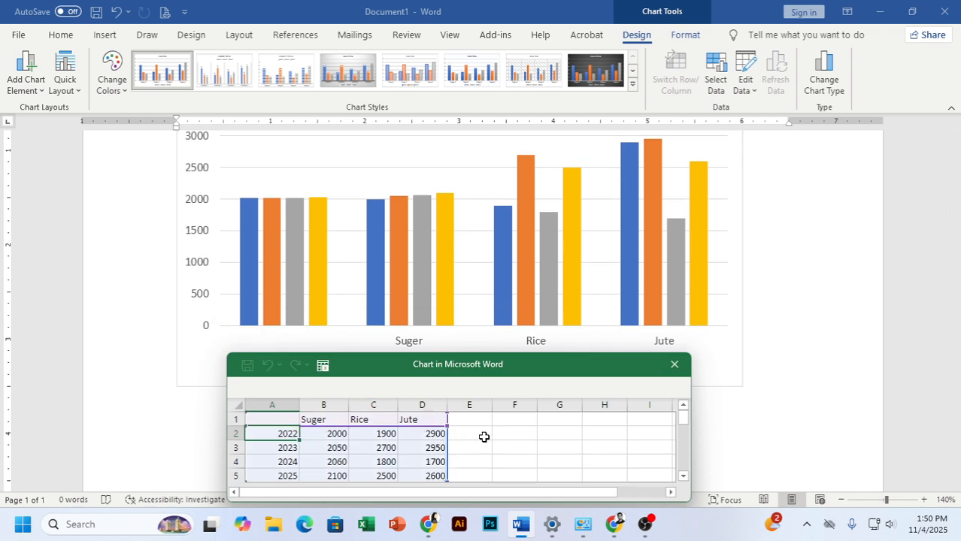
{"action": "scroll", "coordinate": [437, 289], "scroll_direction": "up", "scroll_amount": 1}
{"action": "left_click", "coordinate": [451, 184]}
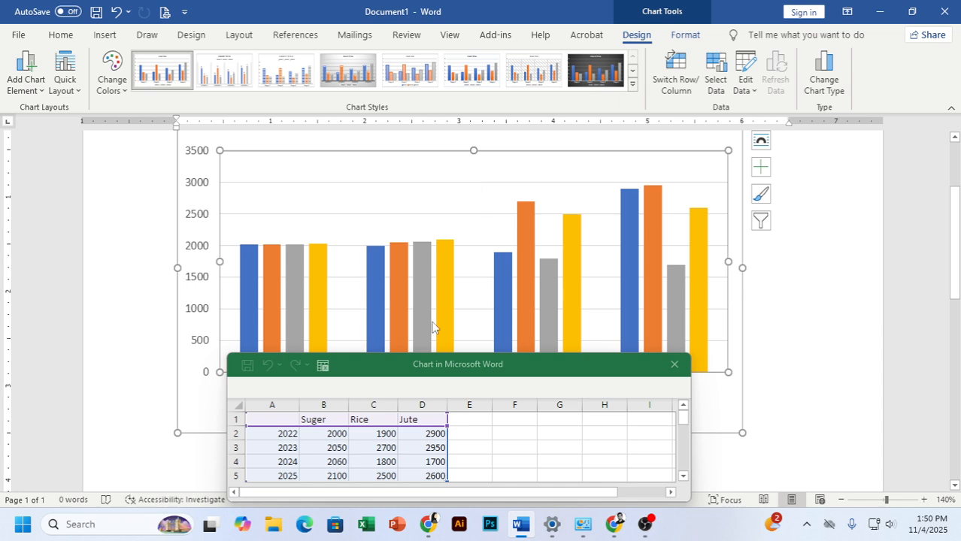
{"action": "scroll", "coordinate": [483, 326], "scroll_direction": "down", "scroll_amount": 1}
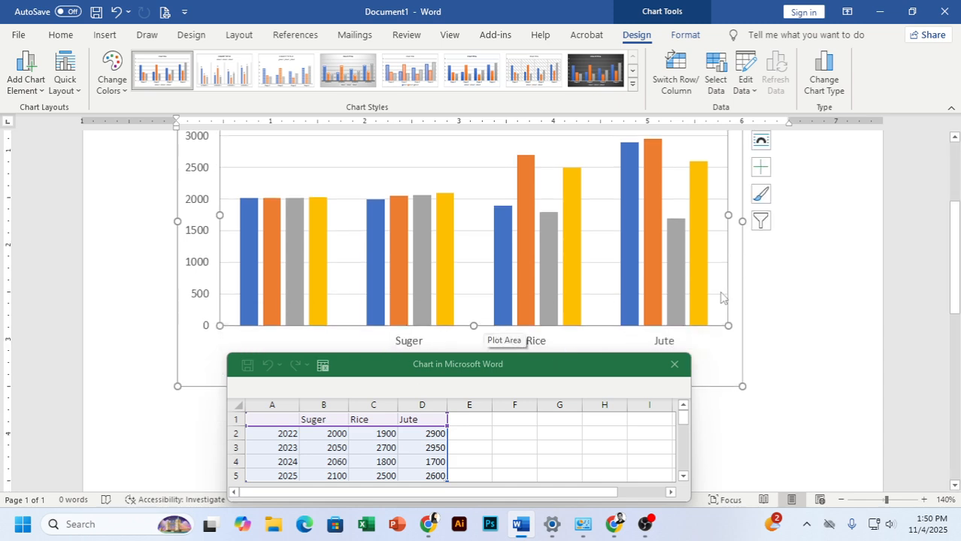
{"action": "scroll", "coordinate": [631, 269], "scroll_direction": "down", "scroll_amount": 1}
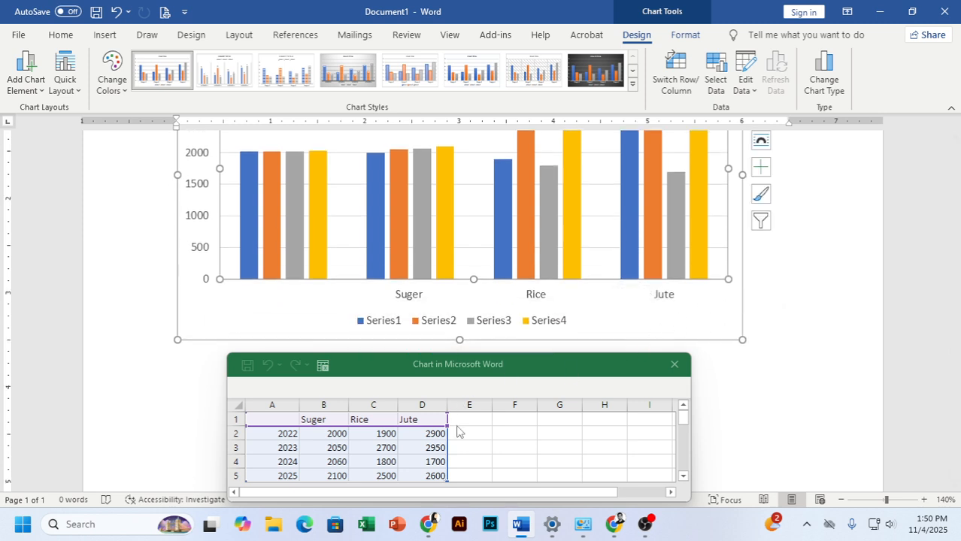
{"action": "scroll", "coordinate": [345, 444], "scroll_direction": "down", "scroll_amount": 1}
{"action": "scroll", "coordinate": [344, 443], "scroll_direction": "up", "scroll_amount": 1}
{"action": "left_click", "coordinate": [285, 419]}
{"action": "left_click", "coordinate": [376, 434]}
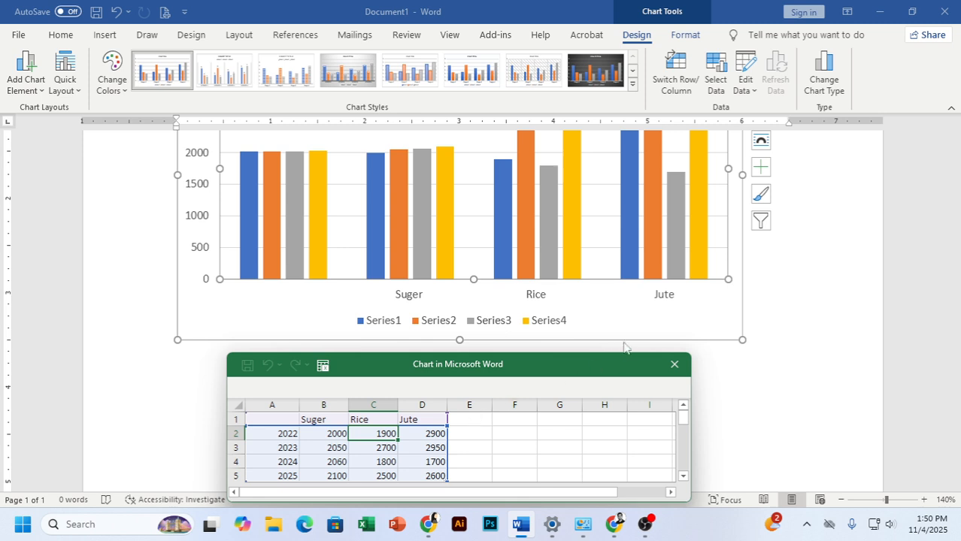
{"action": "scroll", "coordinate": [628, 342], "scroll_direction": "up", "scroll_amount": 1}
{"action": "scroll", "coordinate": [628, 351], "scroll_direction": "down", "scroll_amount": 1}
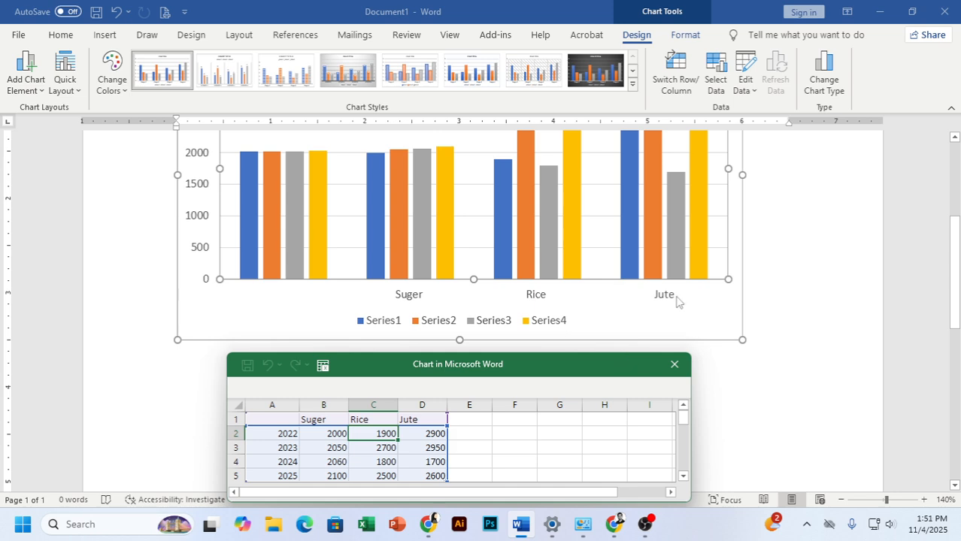
Leave the chart data sheet and deselect the chart.
{"action": "left_click", "coordinate": [840, 302]}
{"action": "left_click", "coordinate": [662, 368]}
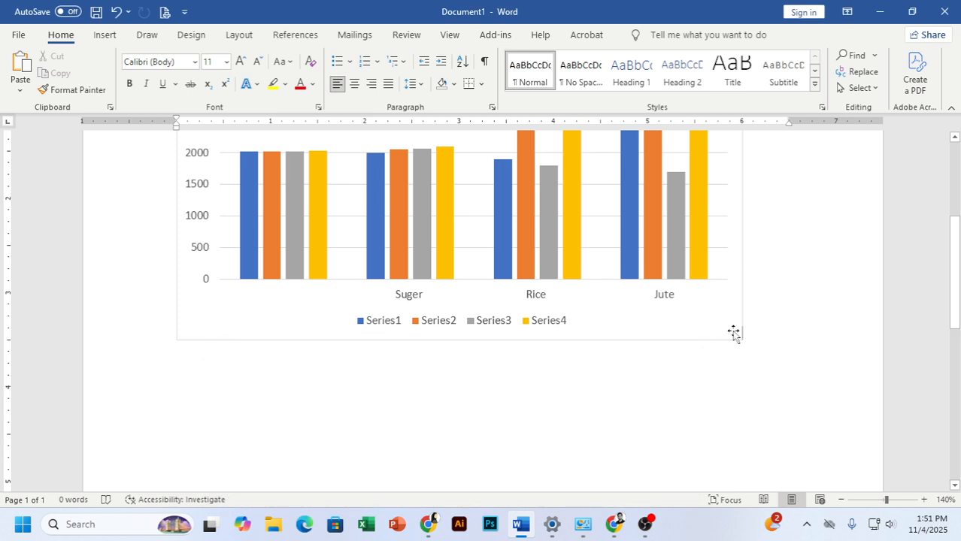
{"action": "scroll", "coordinate": [726, 334], "scroll_direction": "up", "scroll_amount": 1}
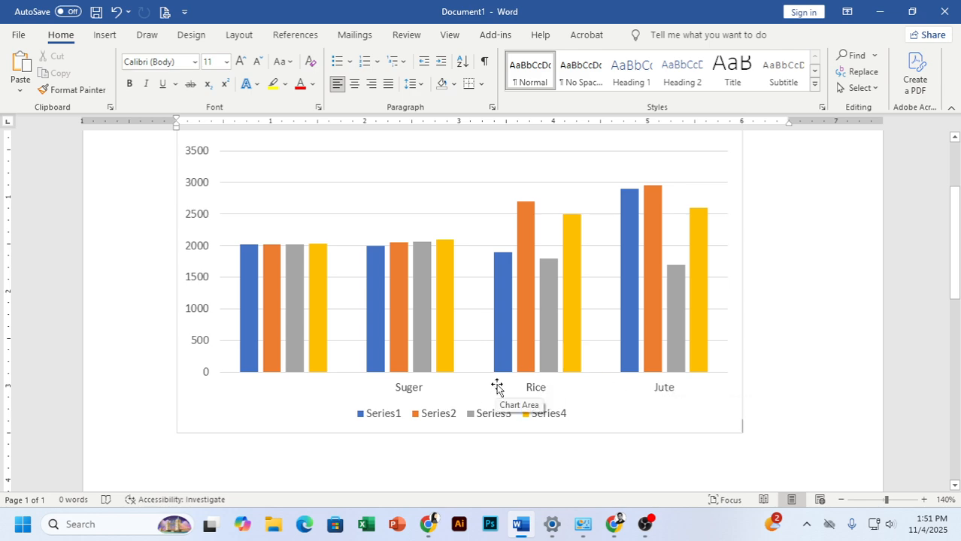
Examine the values of the individual series columns for Suger and Jute in the chart.
{"action": "mouse_move", "coordinate": [442, 336]}
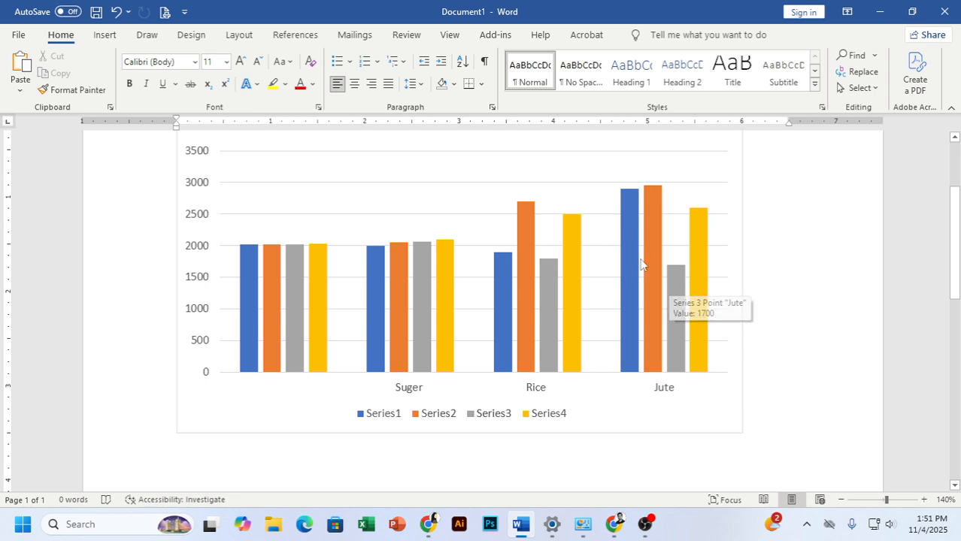
{"action": "mouse_move", "coordinate": [632, 210]}
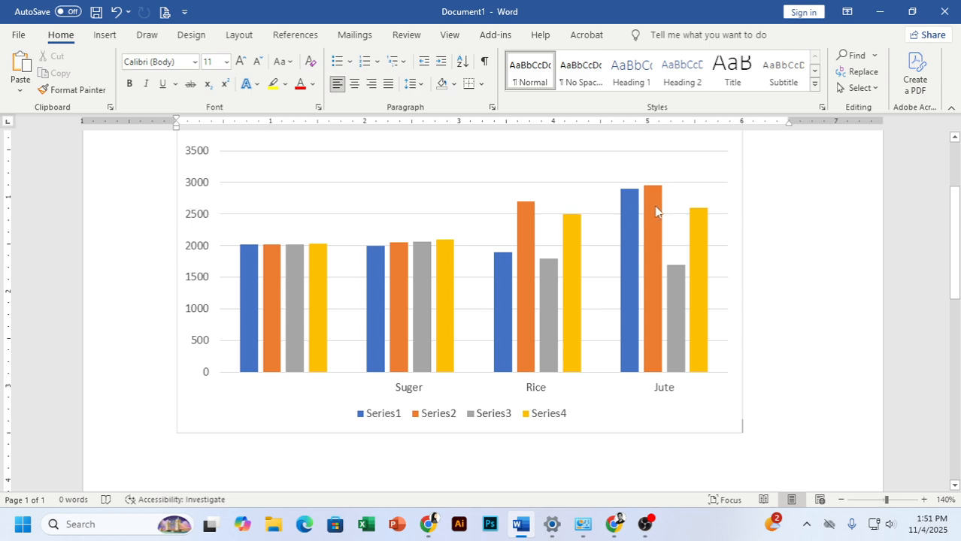
{"action": "mouse_move", "coordinate": [680, 288]}
{"action": "mouse_move", "coordinate": [703, 225]}
{"action": "mouse_move", "coordinate": [378, 259]}
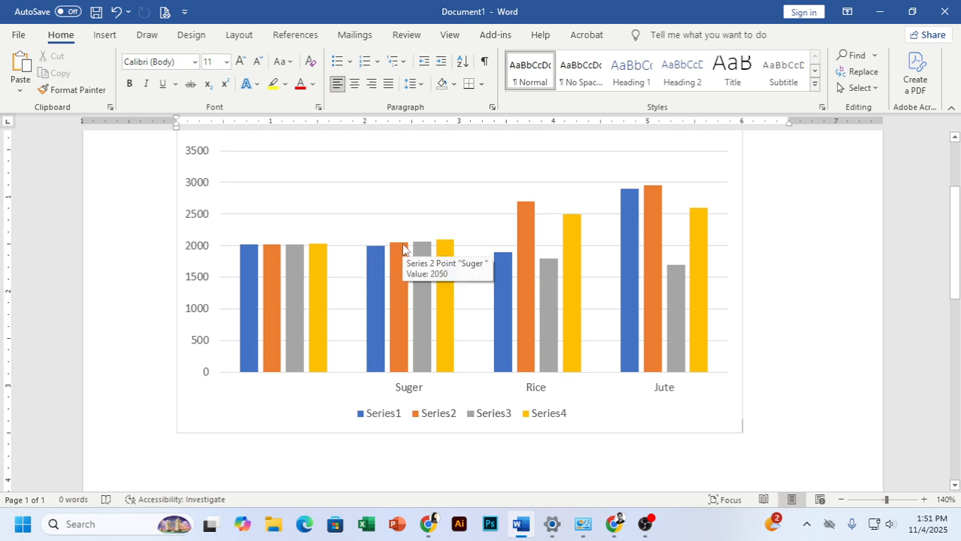
{"action": "mouse_move", "coordinate": [414, 251]}
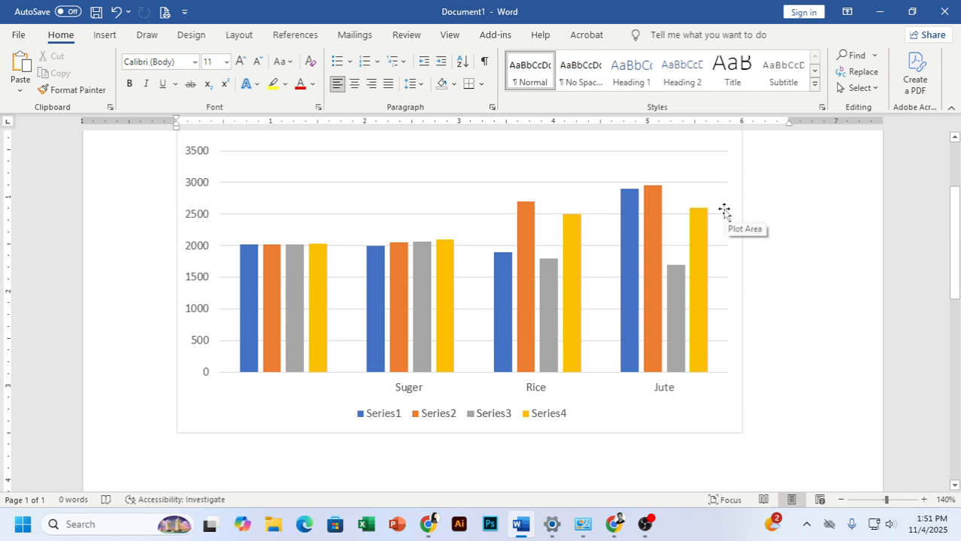
{"action": "mouse_move", "coordinate": [430, 331]}
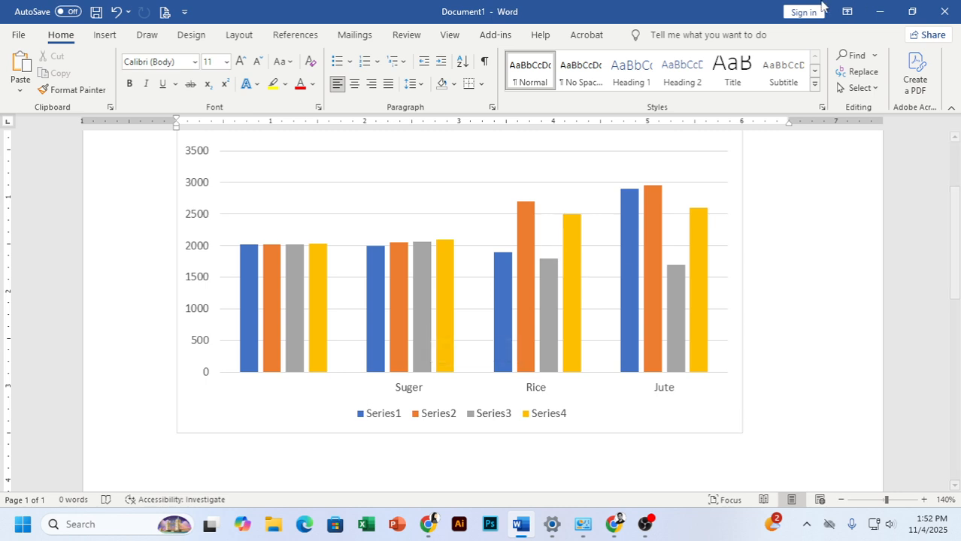
Select the entire column chart and delete it from the document.
{"action": "left_click", "coordinate": [527, 155]}
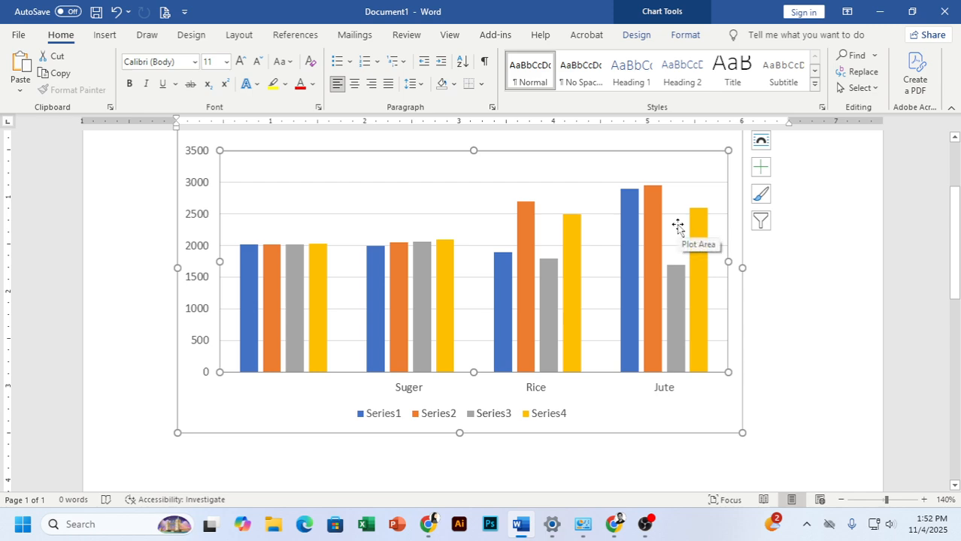
{"action": "scroll", "coordinate": [666, 241], "scroll_direction": "up", "scroll_amount": 2}
{"action": "left_click", "coordinate": [566, 199]}
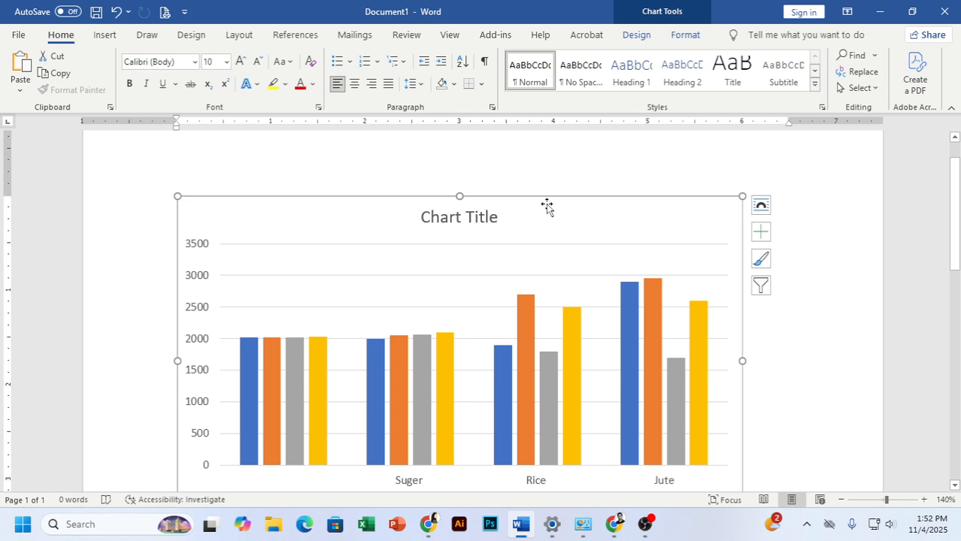
{"action": "key", "text": "Delete"}
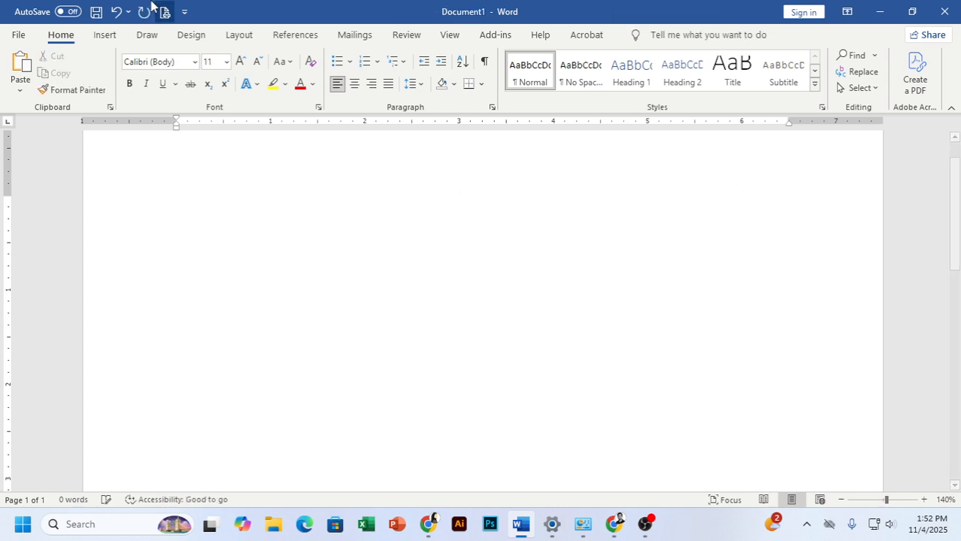
Insert a Screen Clipping of the whole OBS screen into the document, and delete the inserted picture.
{"action": "left_click", "coordinate": [104, 35]}
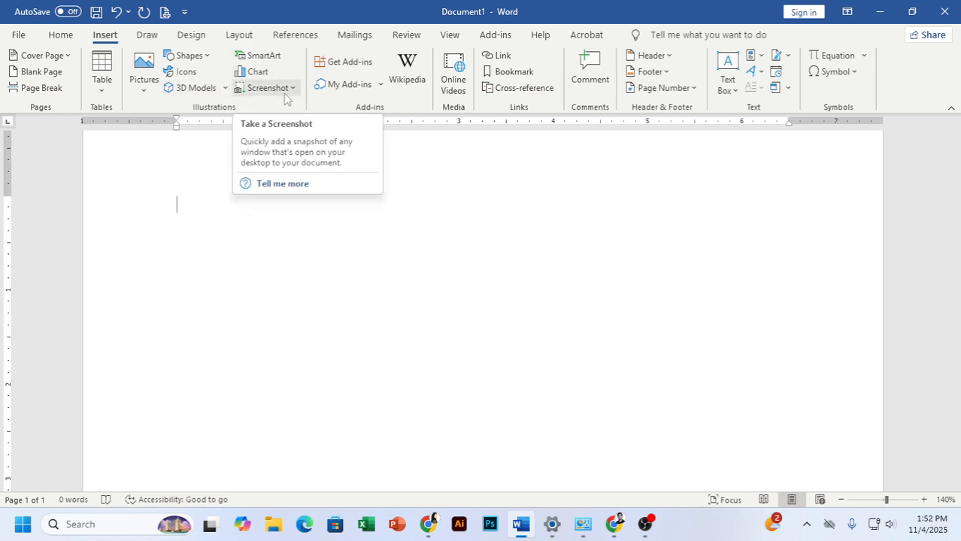
{"action": "left_click", "coordinate": [283, 93]}
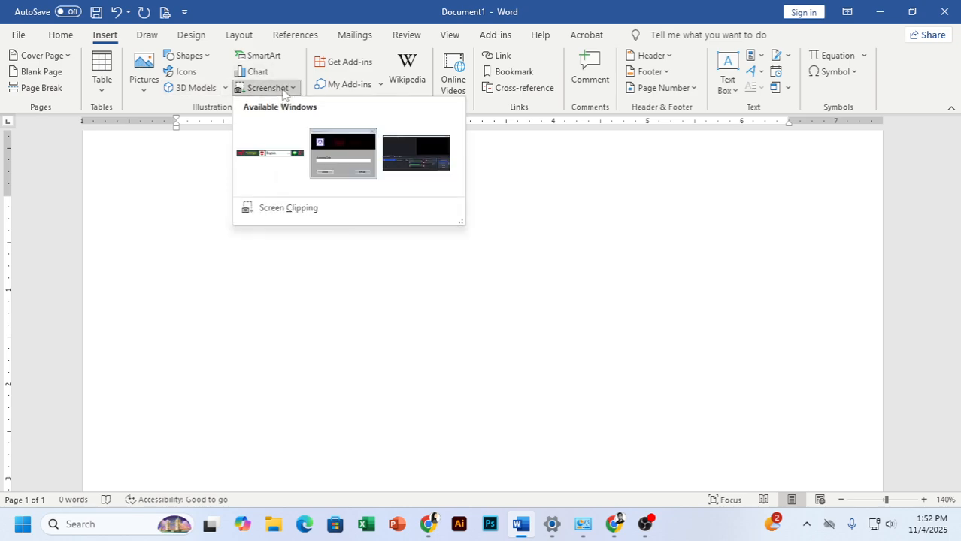
{"action": "left_click", "coordinate": [273, 208]}
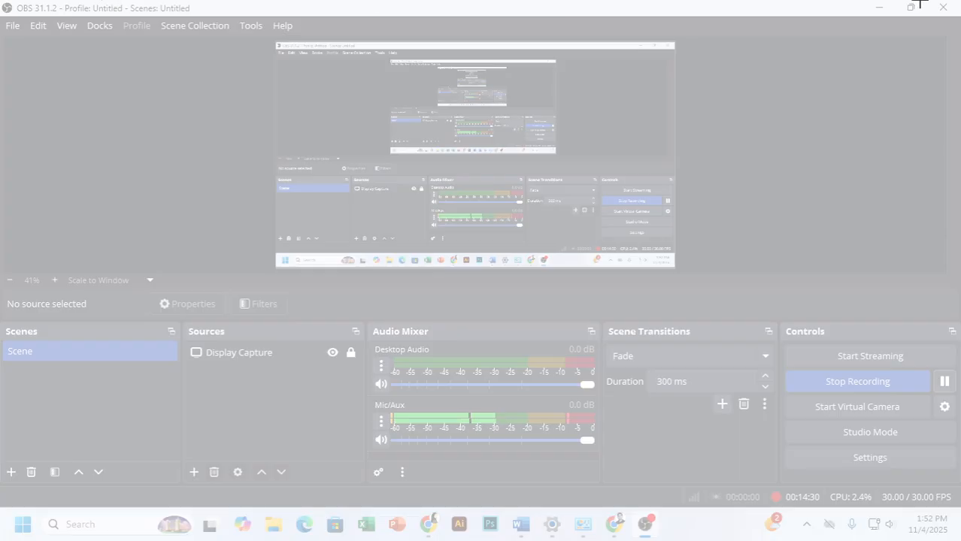
{"action": "left_click", "coordinate": [141, 4]}
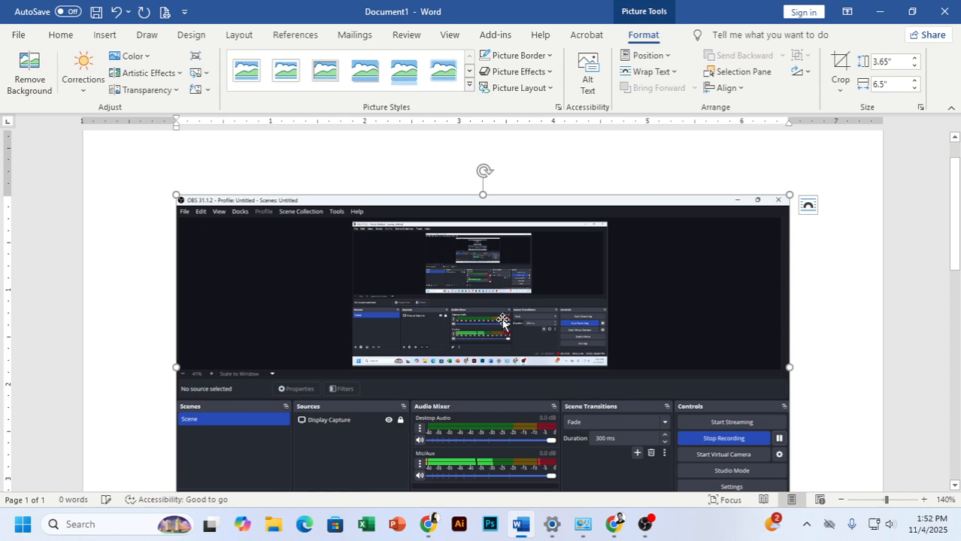
{"action": "scroll", "coordinate": [543, 422], "scroll_direction": "down", "scroll_amount": 3}
{"action": "scroll", "coordinate": [541, 413], "scroll_direction": "up", "scroll_amount": 1}
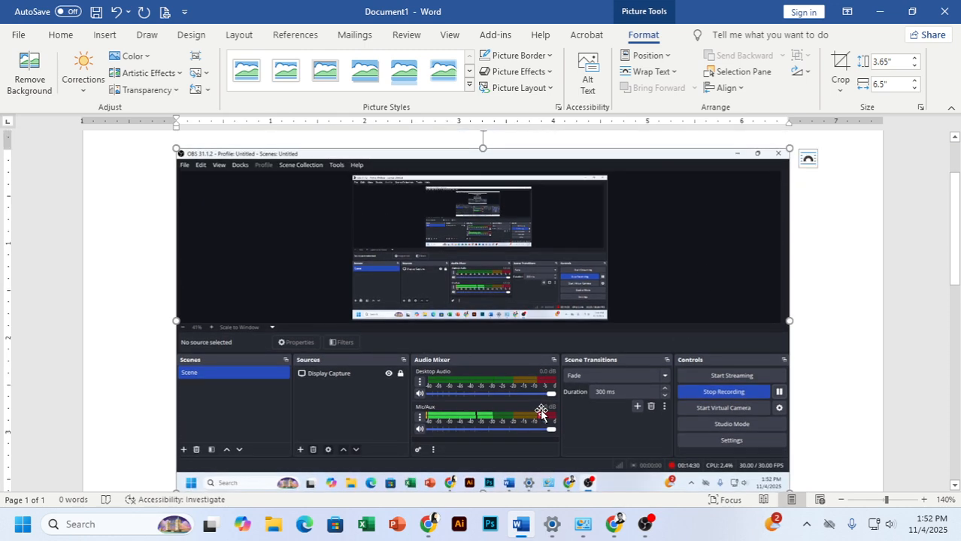
{"action": "key", "text": "Delete"}
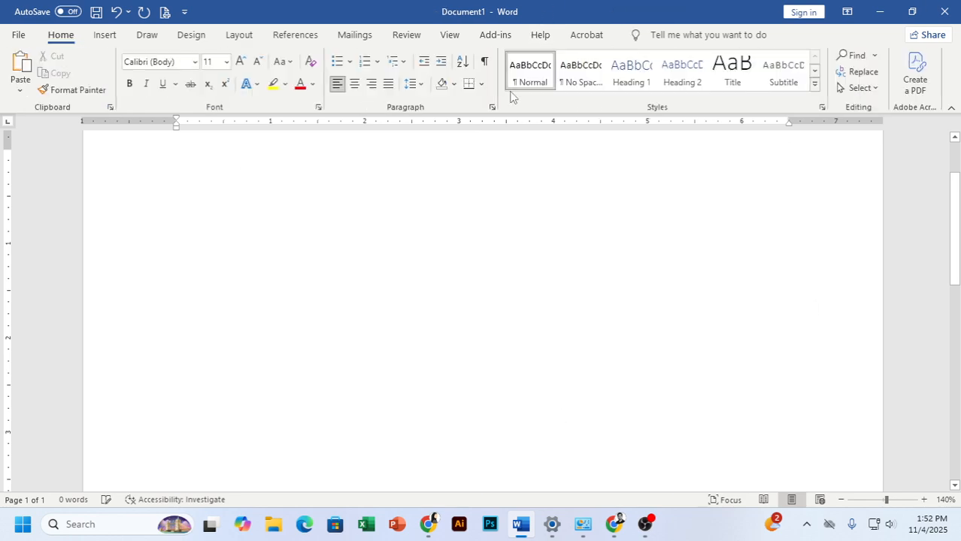
Minimize the open windows to reveal the desktop and capture a rectangular snip of the wallpaper beside the desktop icons.
{"action": "left_click", "coordinate": [879, 11]}
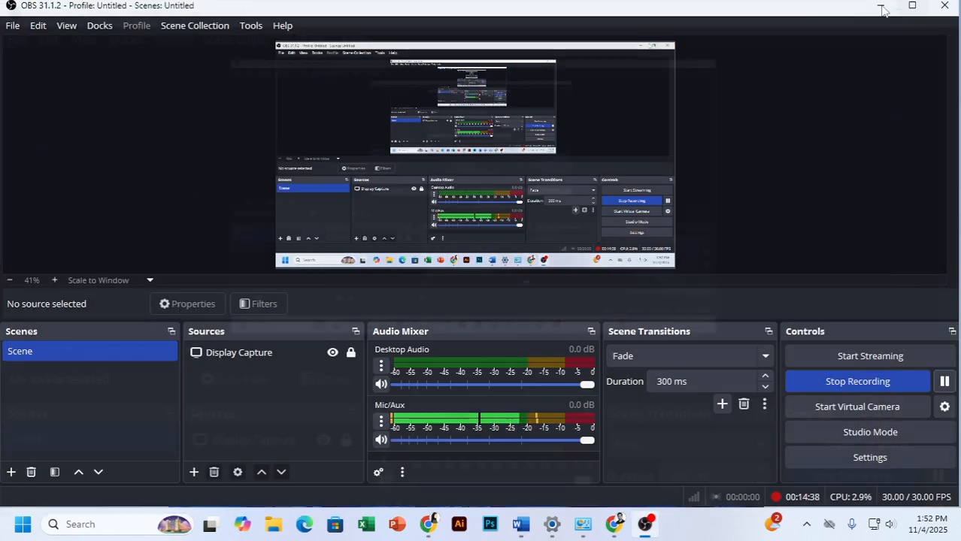
{"action": "left_click", "coordinate": [911, 8]}
{"action": "left_click", "coordinate": [682, 13]}
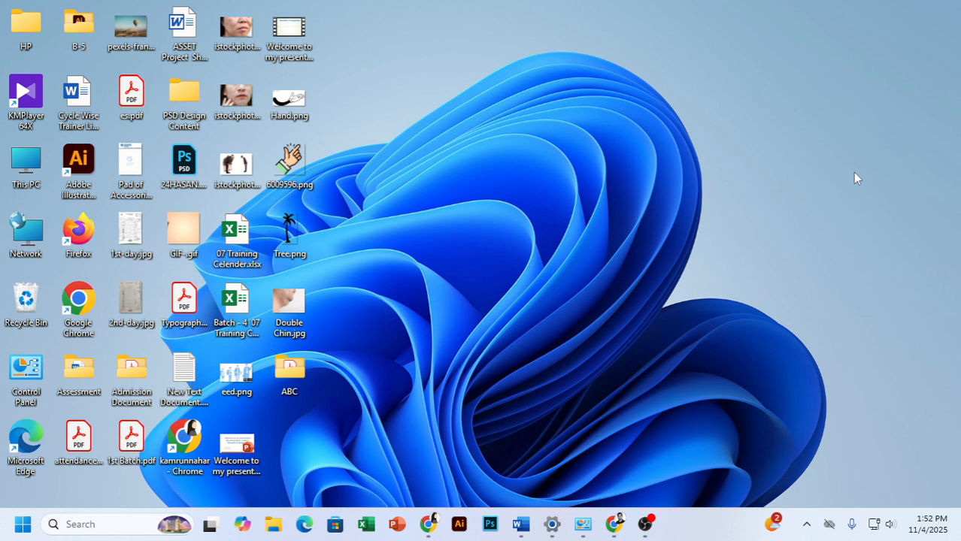
{"action": "key", "text": "super+shift+s"}
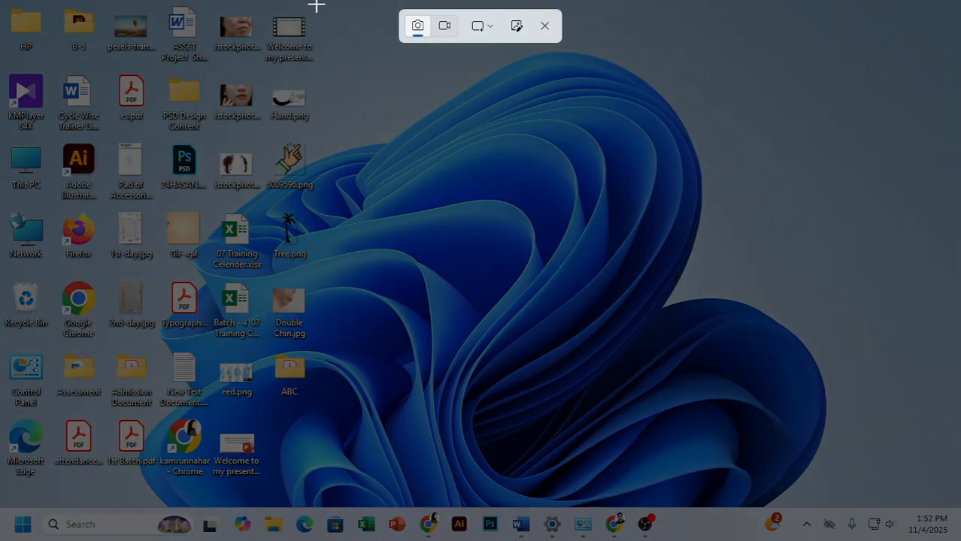
{"action": "left_click_drag", "start_coordinate": [322, 1], "coordinate": [546, 195]}
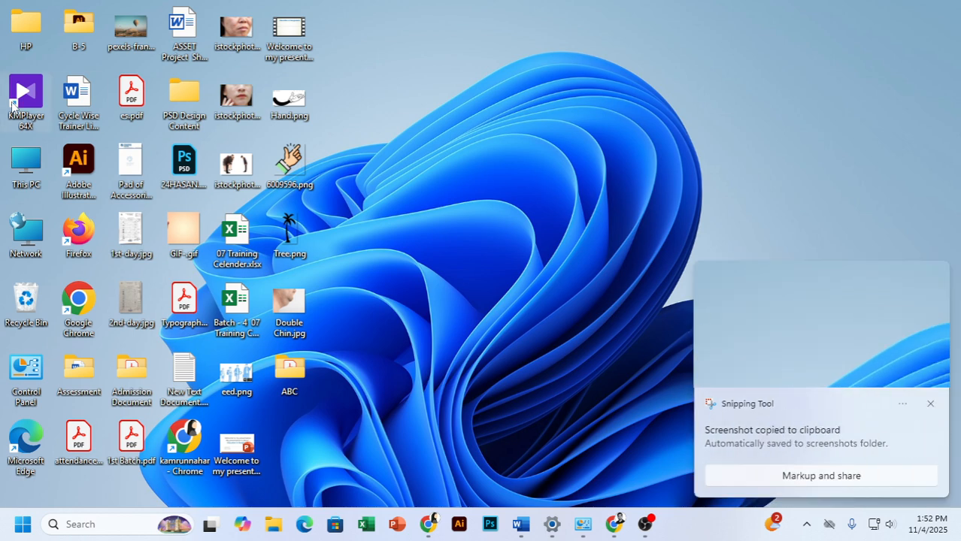
Open the captured snip in Snipping Tool, save it to the Desktop as eew, and close Snipping Tool.
{"action": "left_click", "coordinate": [813, 365]}
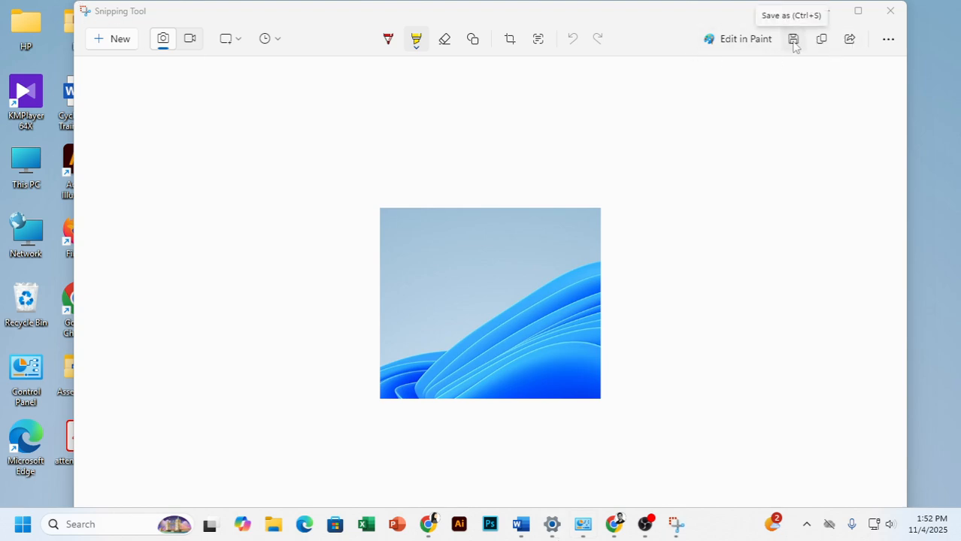
{"action": "left_click", "coordinate": [793, 39]}
{"action": "scroll", "coordinate": [135, 161], "scroll_direction": "up", "scroll_amount": 5}
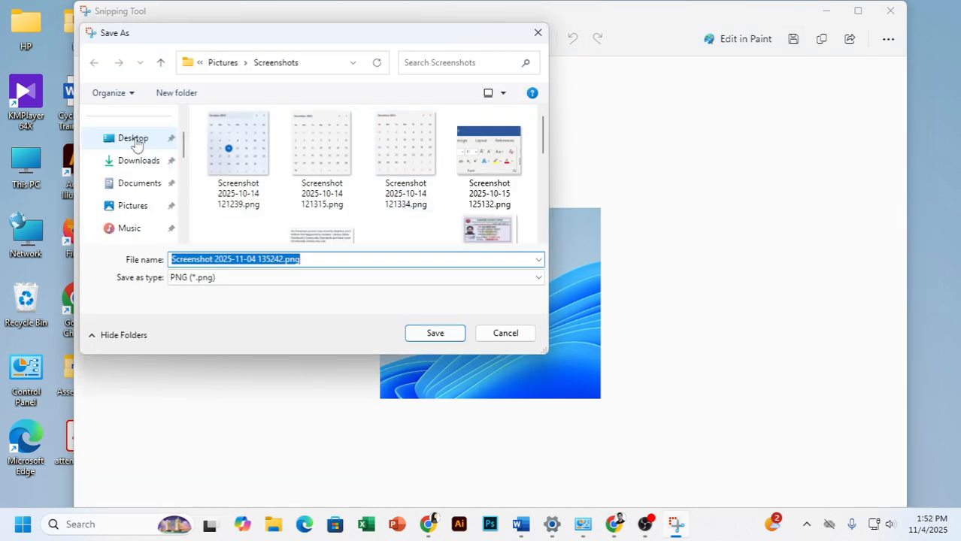
{"action": "left_click", "coordinate": [133, 143]}
{"action": "left_click", "coordinate": [225, 283]}
{"action": "type", "text": "eew"}
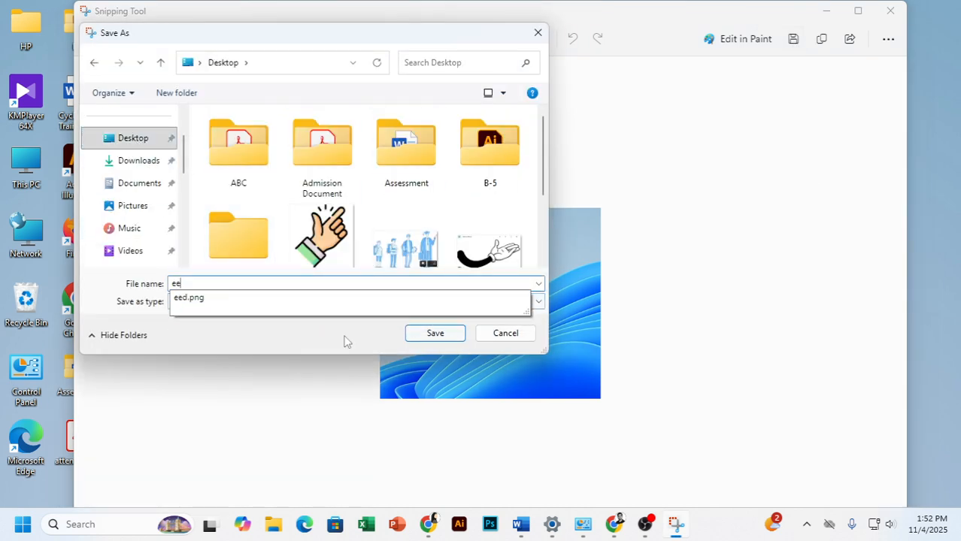
{"action": "left_click", "coordinate": [433, 334]}
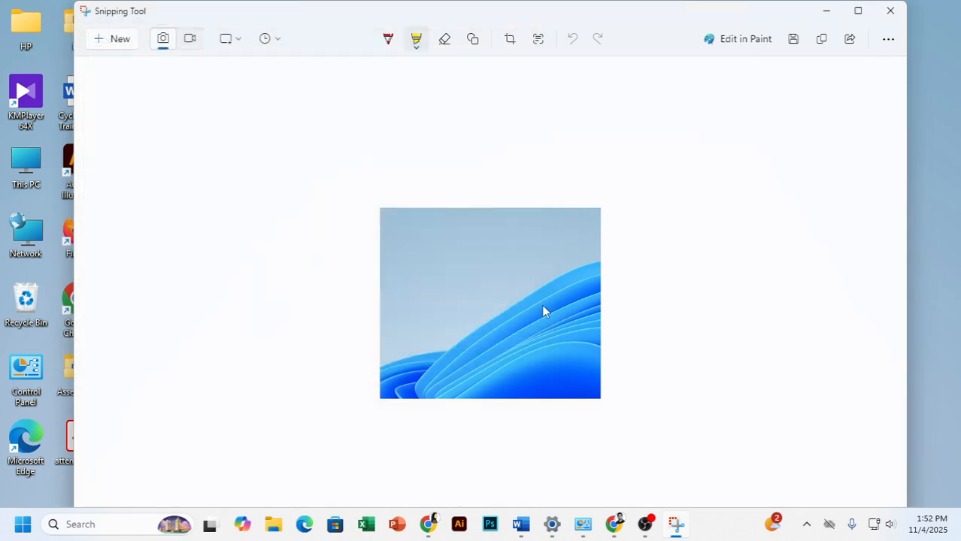
{"action": "left_click", "coordinate": [902, 7]}
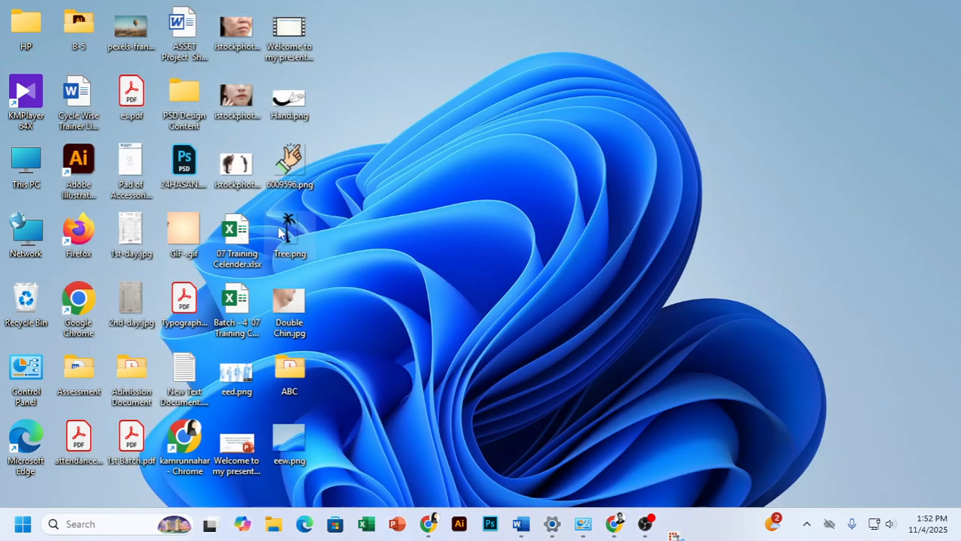
Preview eew.png from the desktop, close the viewer, and place the wallpaper snip in the Word document.
{"action": "double_click", "coordinate": [315, 436]}
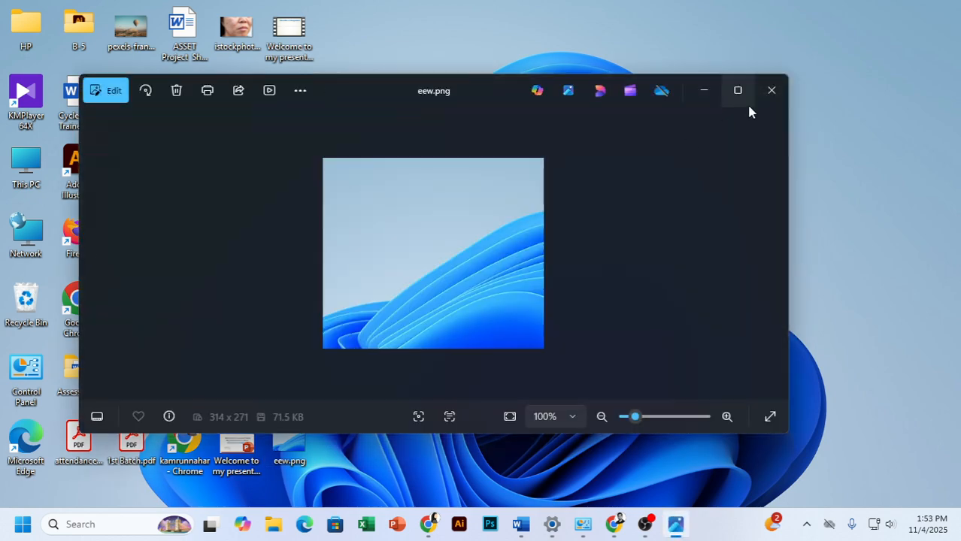
{"action": "left_click", "coordinate": [771, 91]}
{"action": "left_click_drag", "start_coordinate": [288, 448], "coordinate": [440, 317]}
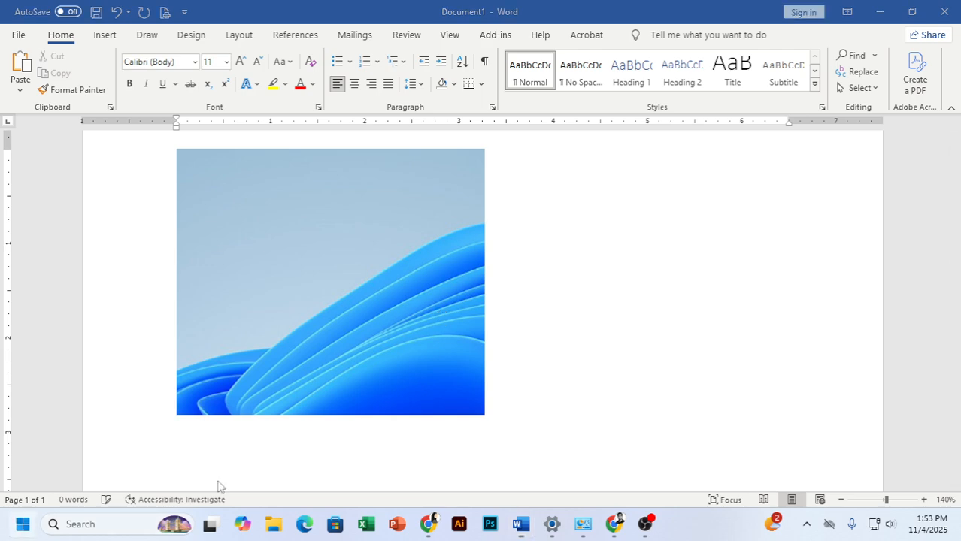
Launch keyviz, return to the Word document, and delete the wallpaper picture.
{"action": "key", "text": "super"}
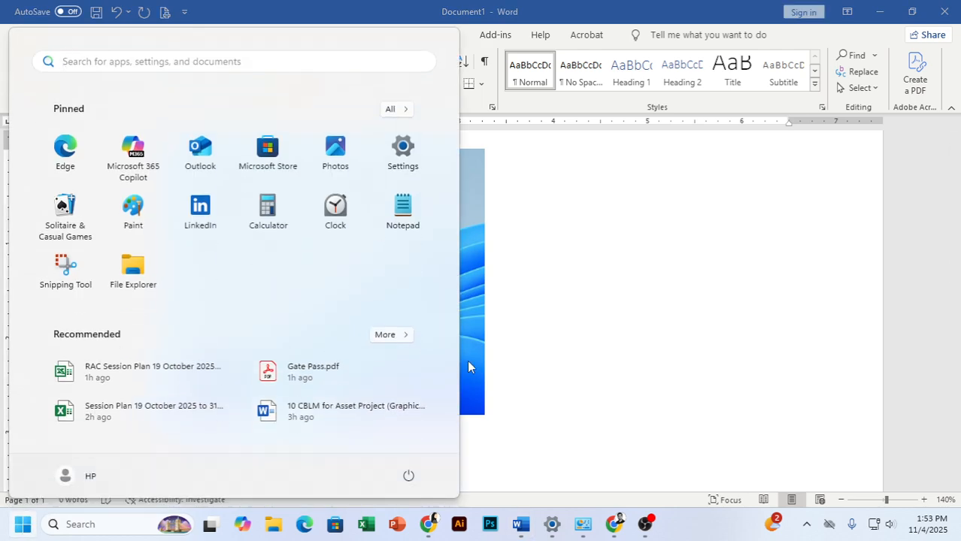
{"action": "type", "text": "keyviz"}
{"action": "key", "text": "Return"}
{"action": "left_click", "coordinate": [406, 266]}
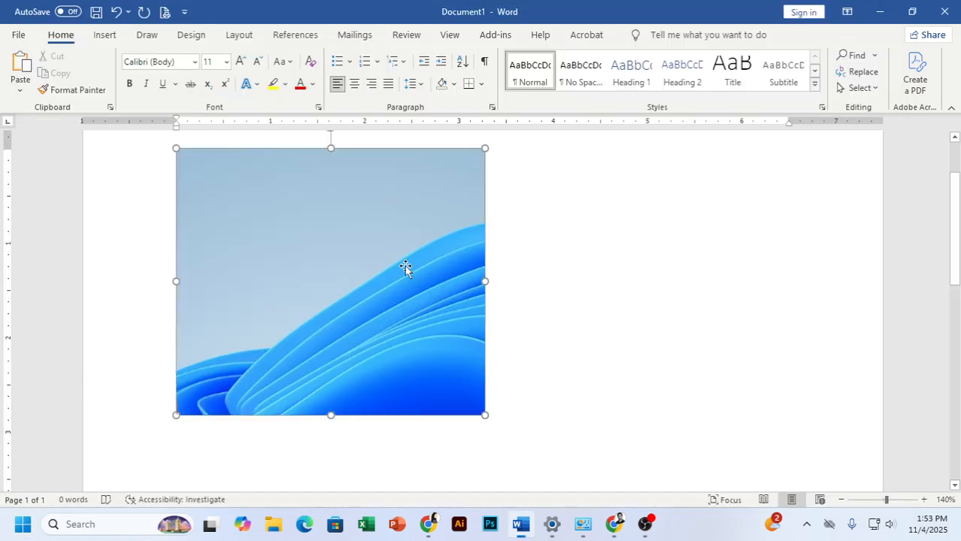
{"action": "key", "text": "Delete"}
Snip a rectangular area around the ribbon's Paragraph group, paste it into the document, and delete the pasted picture.
{"action": "key", "text": "shift"}
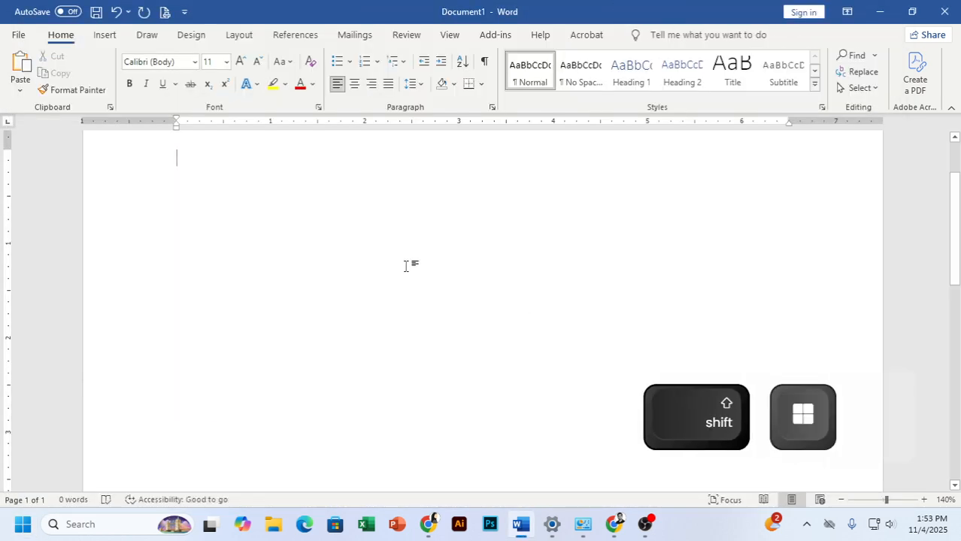
{"action": "key", "text": "super+shift+s"}
{"action": "left_click_drag", "start_coordinate": [350, 3], "coordinate": [481, 181]}
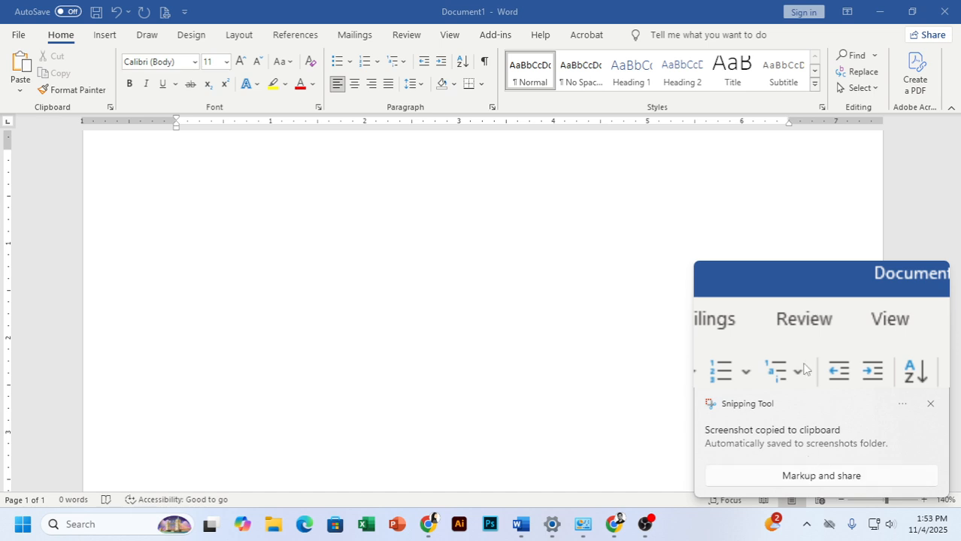
{"action": "left_click", "coordinate": [419, 211]}
{"action": "key", "text": "ctrl+v"}
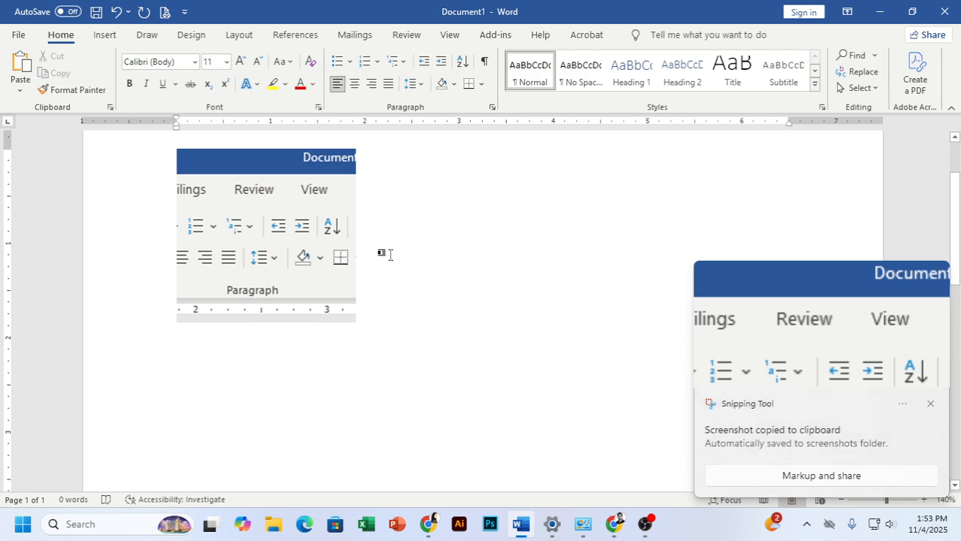
{"action": "key", "text": "Delete"}
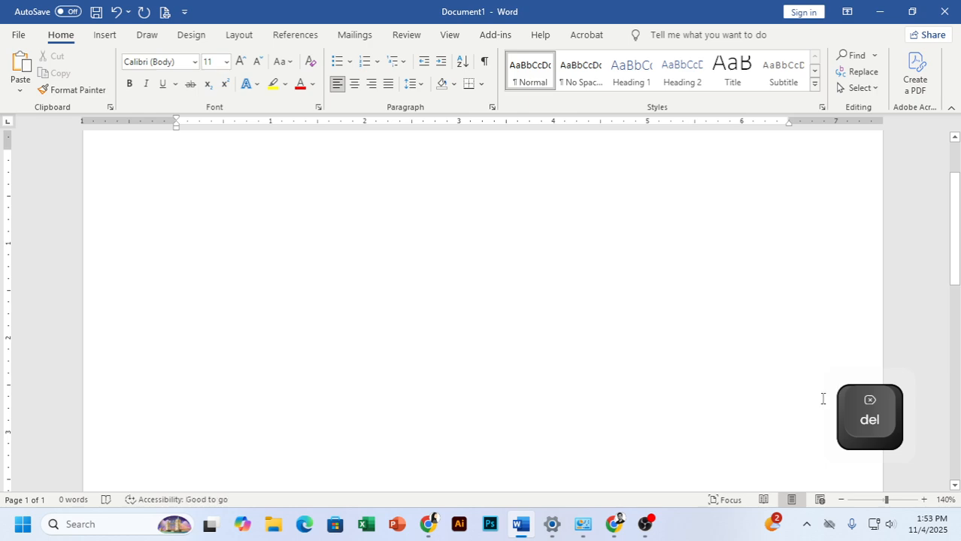
Snip the full-width title bar and ribbon, paste the capture into the document, and delete it.
{"action": "key", "text": "super+shift+s"}
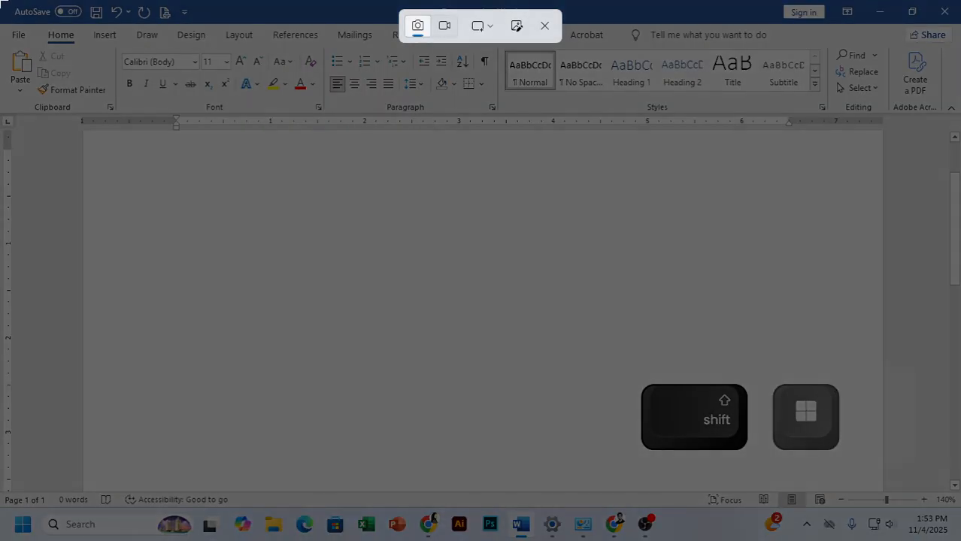
{"action": "left_click_drag", "start_coordinate": [2, 3], "coordinate": [960, 115]}
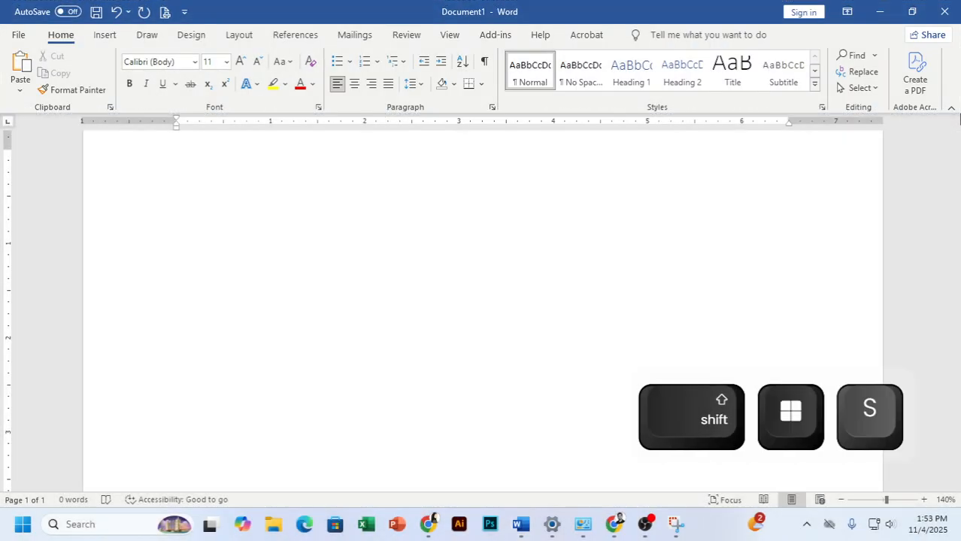
{"action": "key", "text": "ctrl+v"}
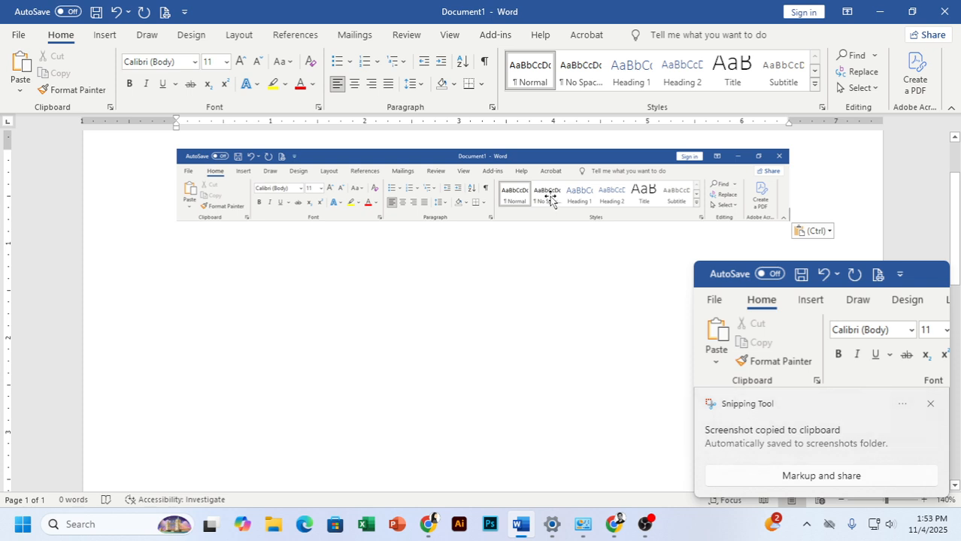
{"action": "left_click", "coordinate": [551, 199]}
{"action": "key", "text": "Delete"}
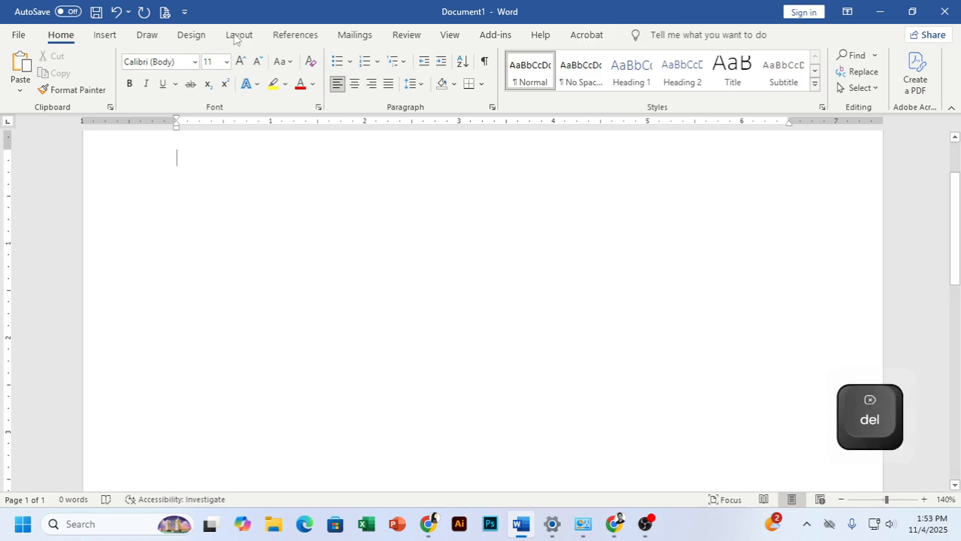
Write the line "Follow me on" at the start of the empty document.
{"action": "left_click", "coordinate": [102, 36]}
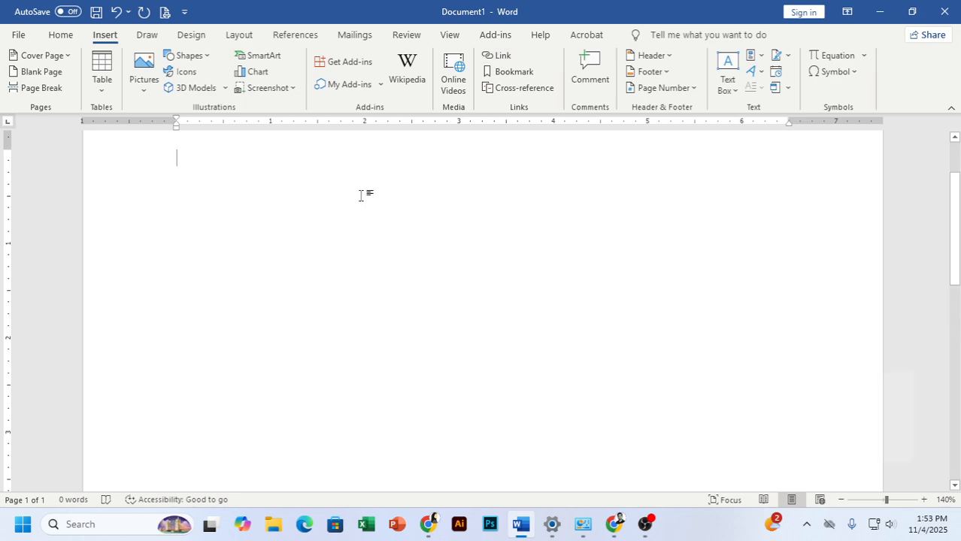
{"action": "type", "text": "Link"}
{"action": "key", "text": "BackSpace"}
{"action": "key", "text": "BackSpace"}
{"action": "key", "text": "BackSpace"}
{"action": "key", "text": "BackSpace"}
{"action": "type", "text": "Fo"}
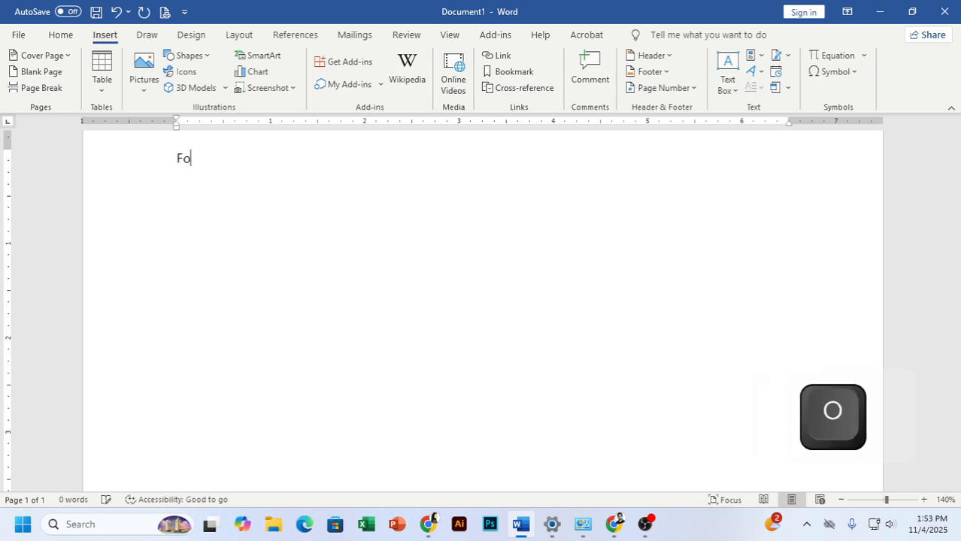
{"action": "type", "text": "llow me on"}
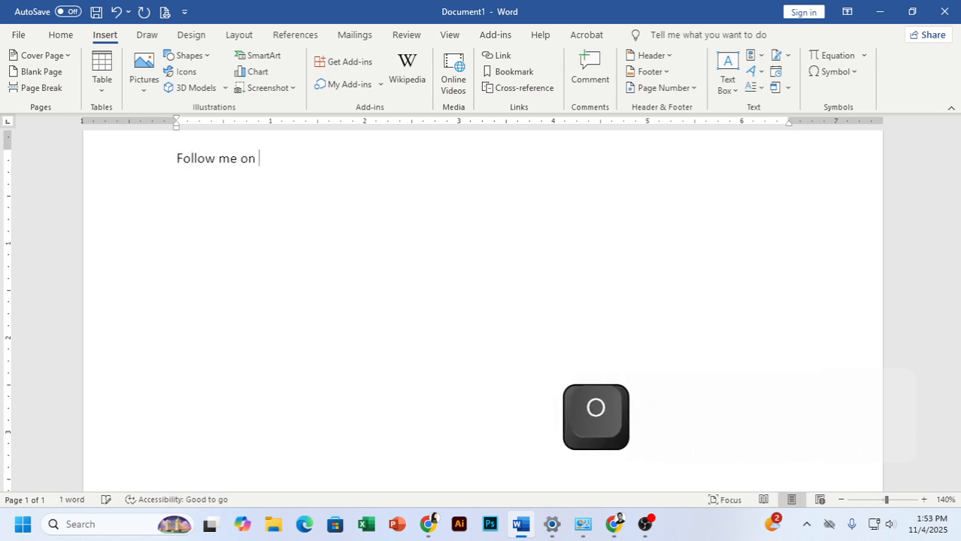
{"action": "key", "text": "BackSpace"}
{"action": "key", "text": "Return"}
Add the words "Facebook" and "Document" on separate lines below "Follow me on".
{"action": "type", "text": "Facebo"}
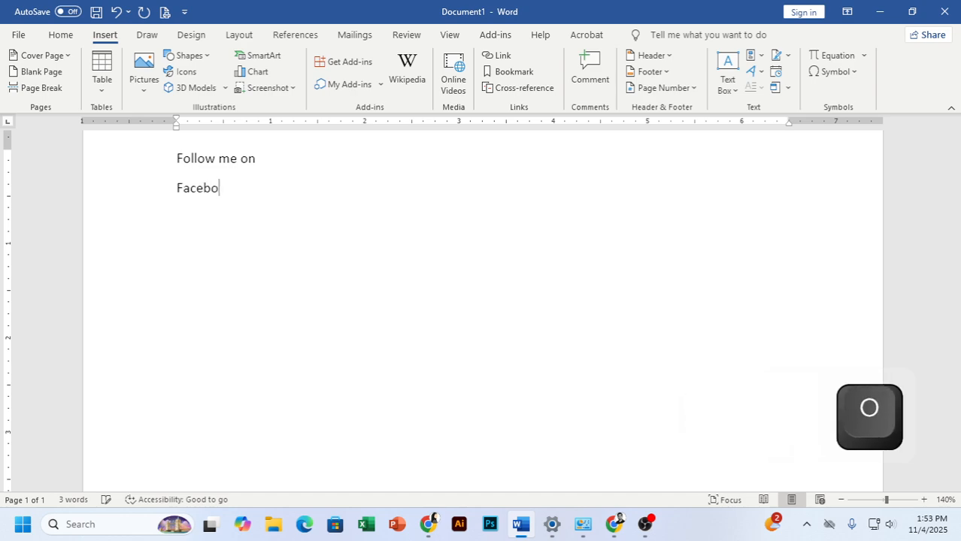
{"action": "type", "text": "ok"}
{"action": "key", "text": "Return"}
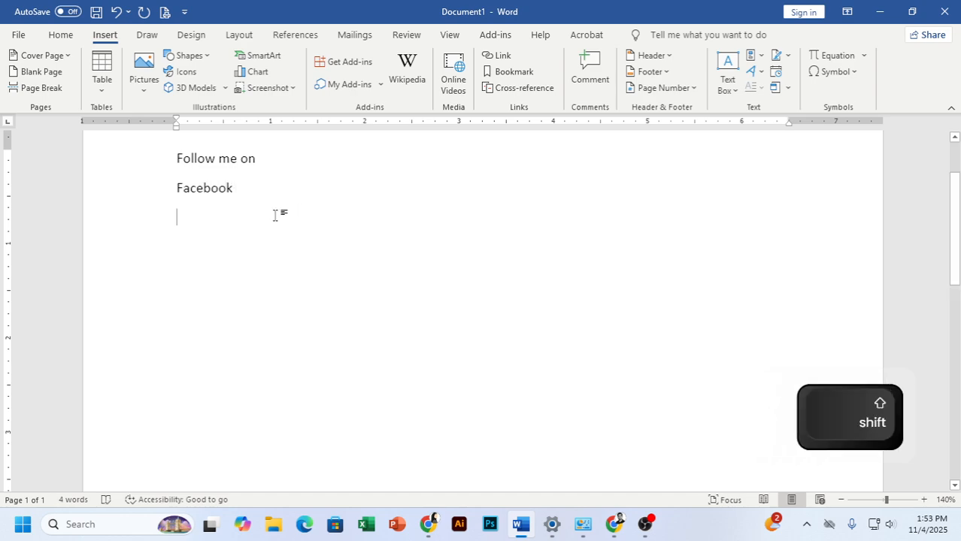
{"action": "type", "text": "Docum"}
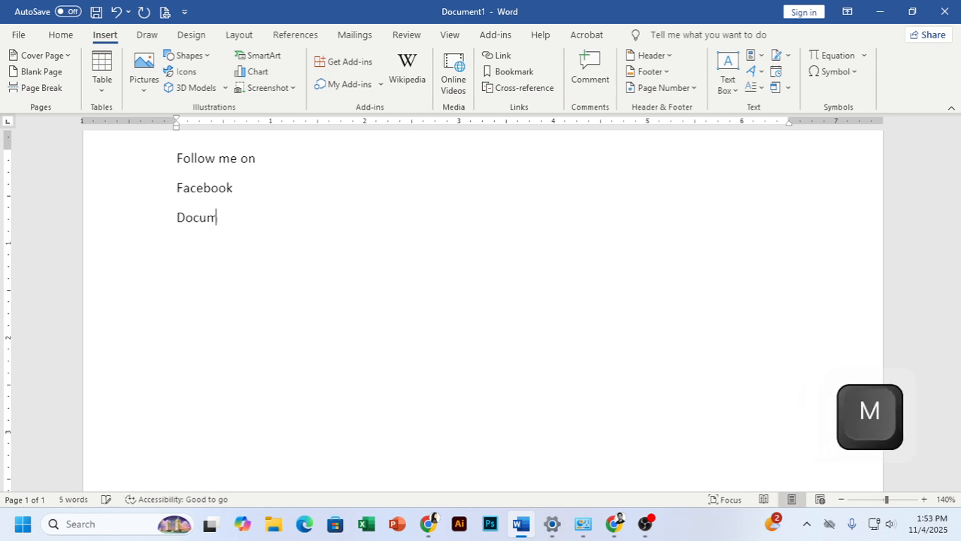
{"action": "type", "text": "ent"}
{"action": "key", "text": "BackSpace"}
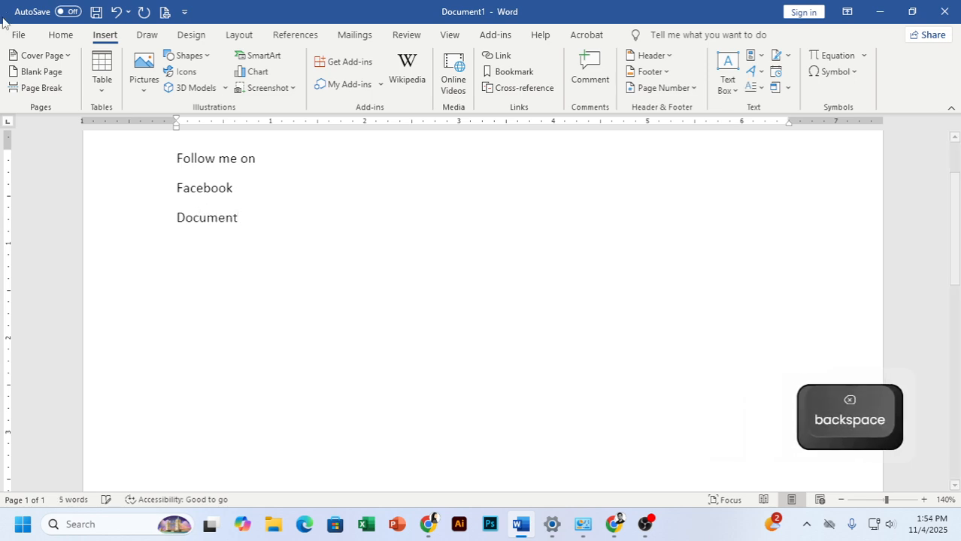
{"action": "left_click_drag", "start_coordinate": [245, 195], "coordinate": [30, 203]}
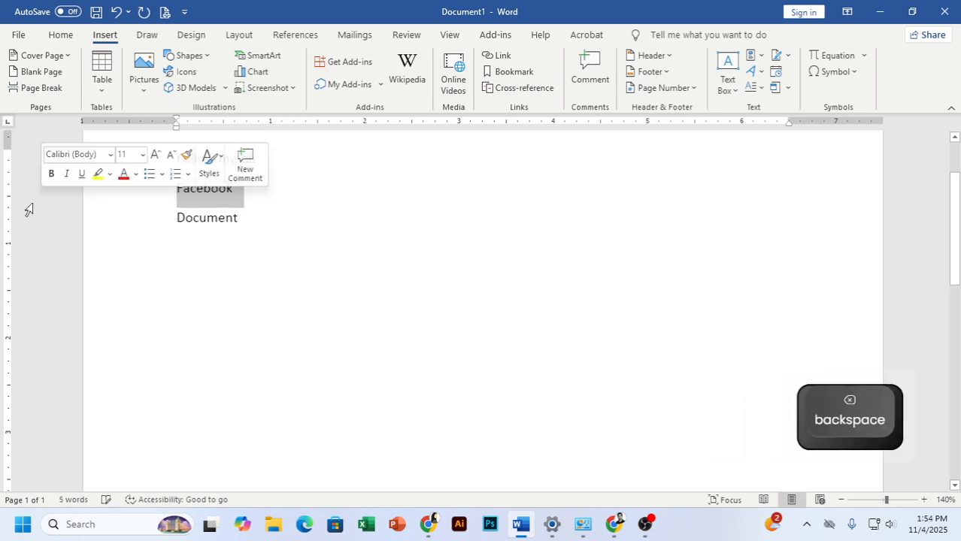
{"action": "left_click", "coordinate": [504, 63]}
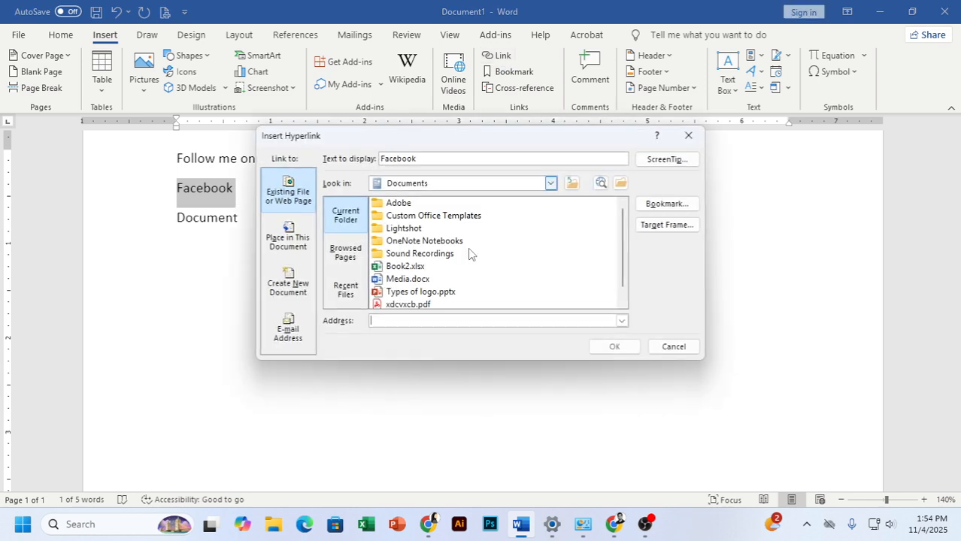
{"action": "type", "text": "www.fb.com"}
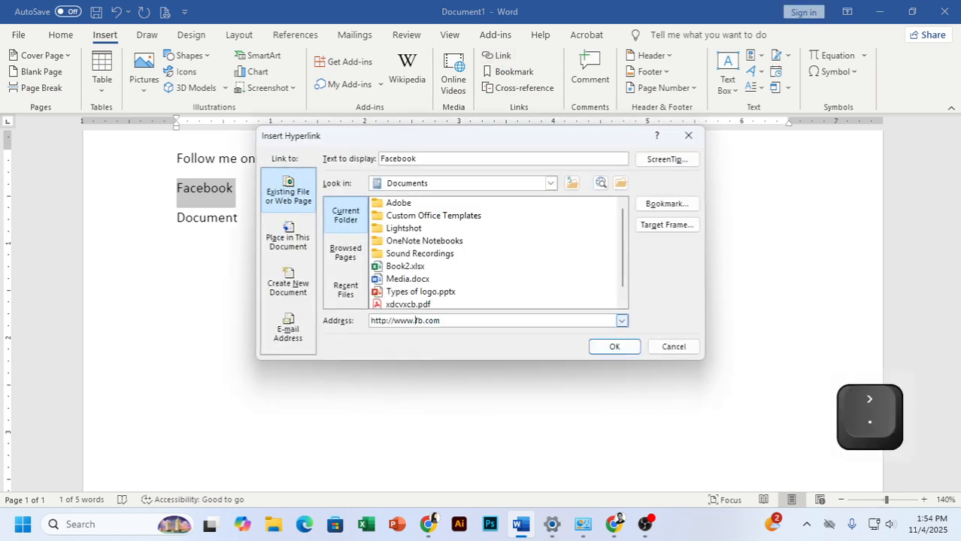
{"action": "key", "text": "Right"}
{"action": "type", "text": "/"}
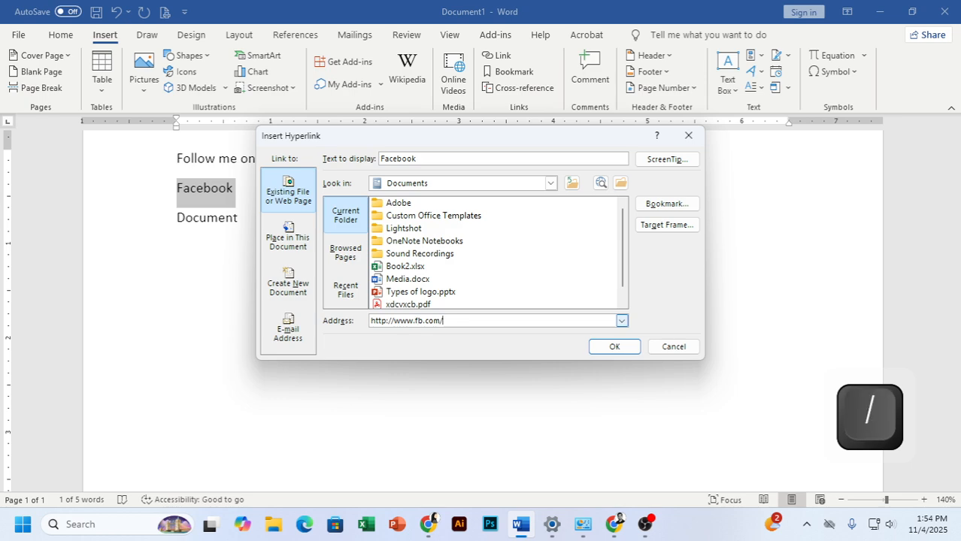
{"action": "type", "text": "createfo"}
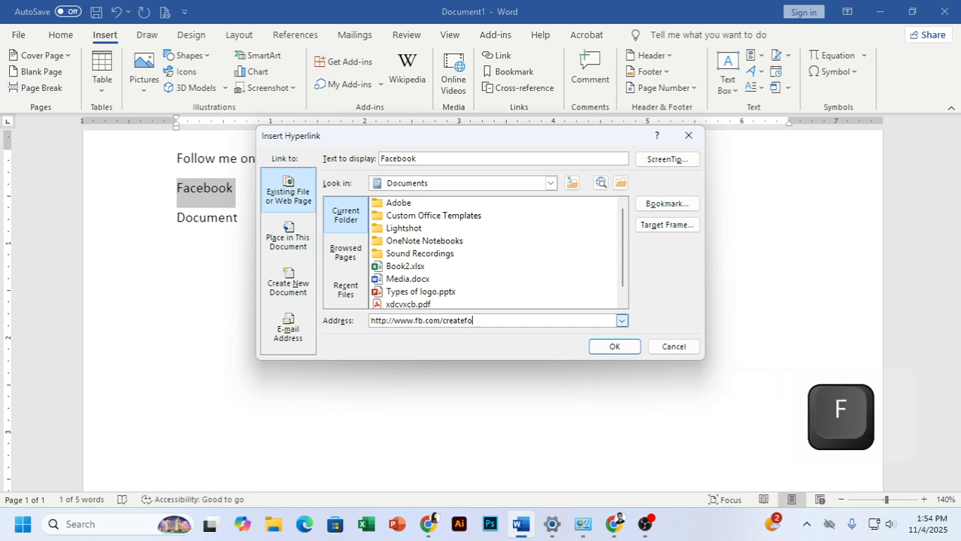
{"action": "type", "text": "rtunetc"}
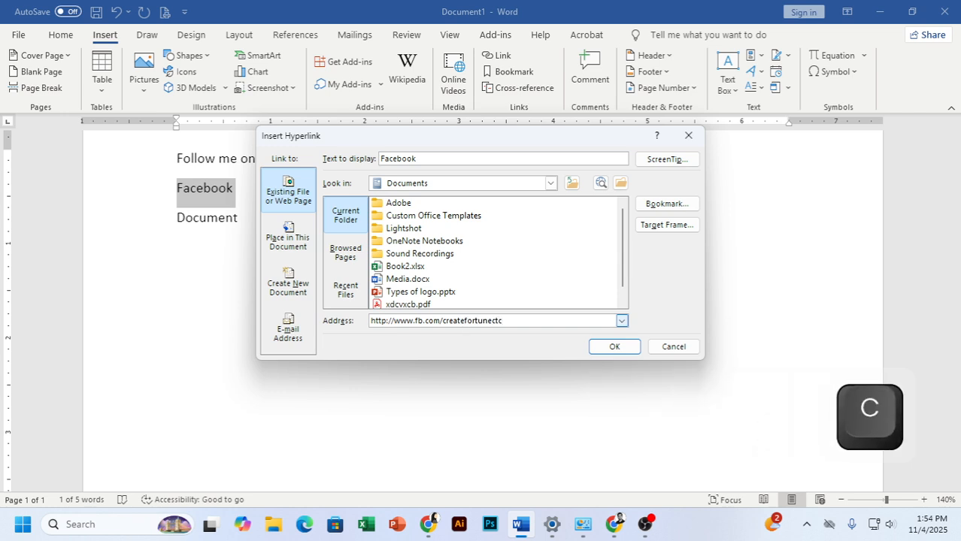
{"action": "key", "text": "Return"}
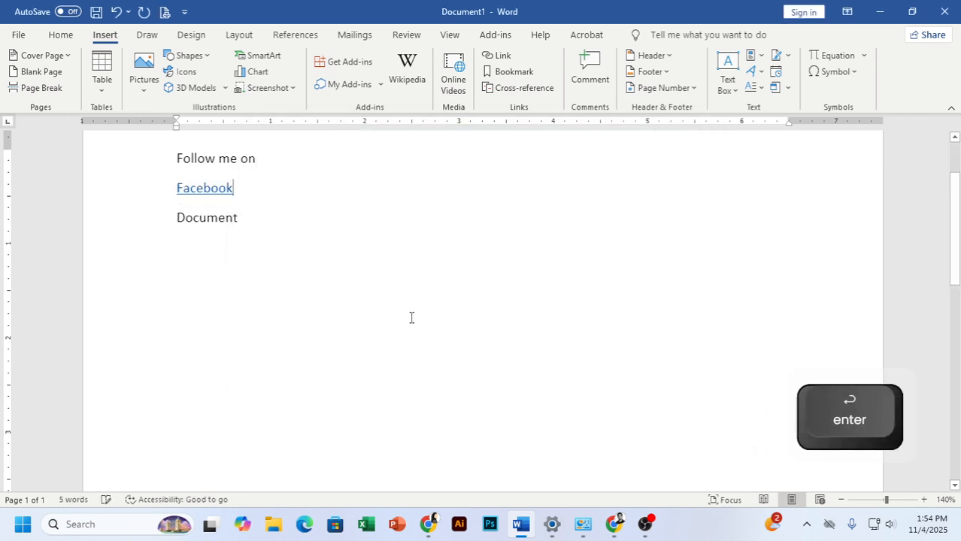
Follow the Facebook hyperlink, dismiss the login prompt, and look through the linked page in the browser.
{"action": "key", "text": "ctrl"}
{"action": "left_click", "coordinate": [210, 194], "text": "ctrl"}
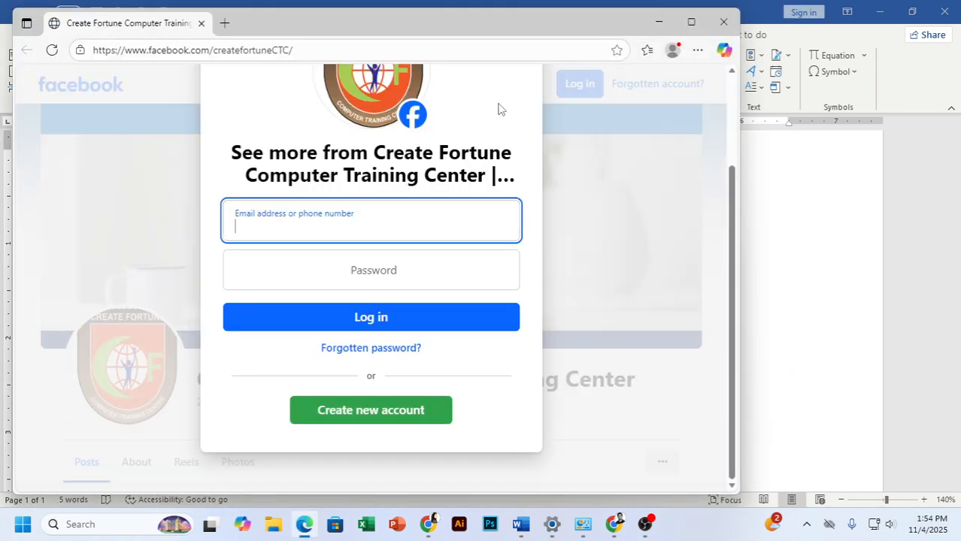
{"action": "left_click", "coordinate": [519, 124]}
{"action": "scroll", "coordinate": [568, 244], "scroll_direction": "down", "scroll_amount": 2}
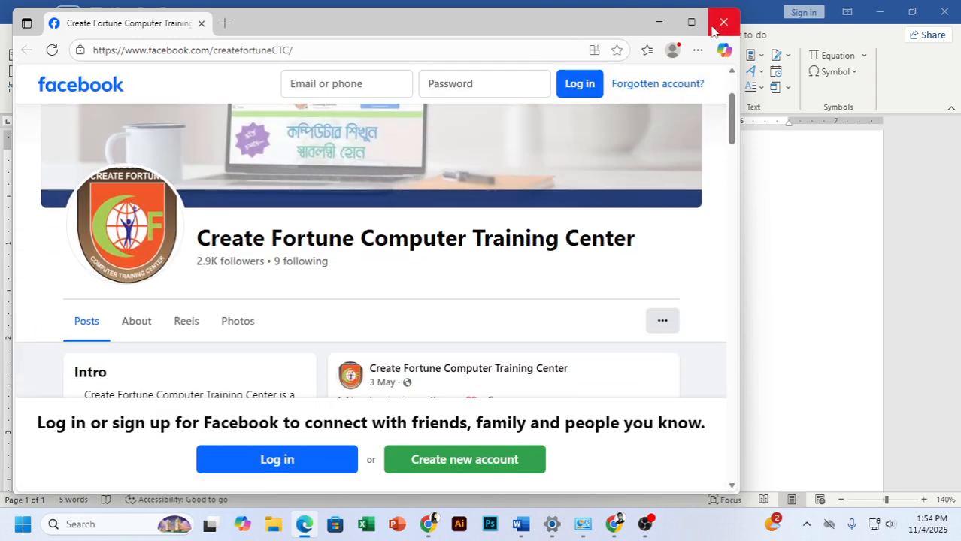
{"action": "scroll", "coordinate": [547, 216], "scroll_direction": "up", "scroll_amount": 2}
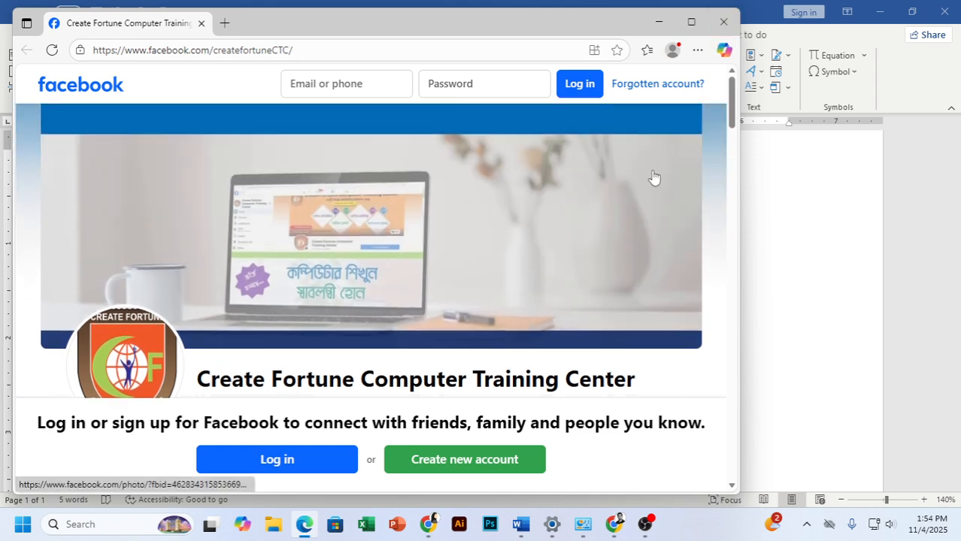
{"action": "scroll", "coordinate": [628, 168], "scroll_direction": "down", "scroll_amount": 4}
{"action": "scroll", "coordinate": [629, 167], "scroll_direction": "down", "scroll_amount": 3}
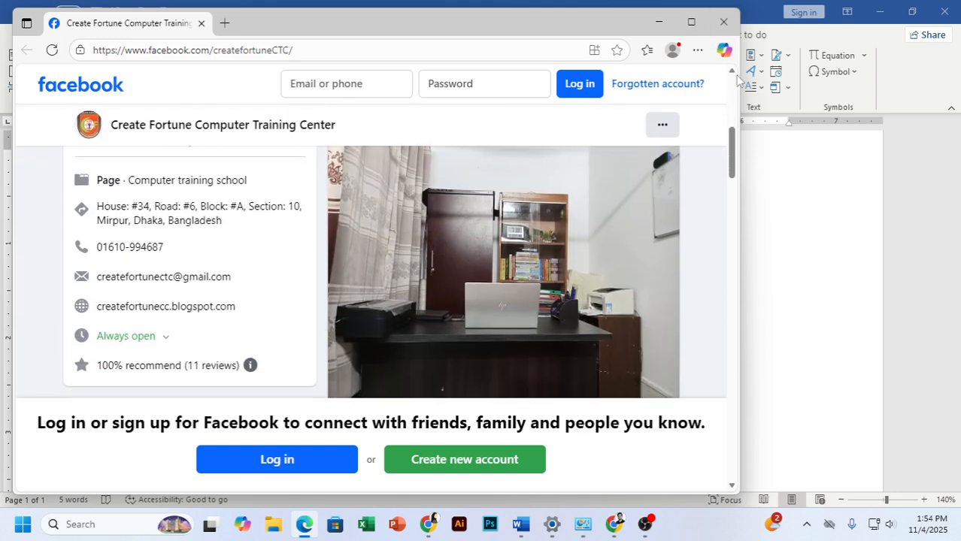
Close the browser window and remove the hyperlink from the word "Facebook" in the Word document.
{"action": "left_click", "coordinate": [724, 24]}
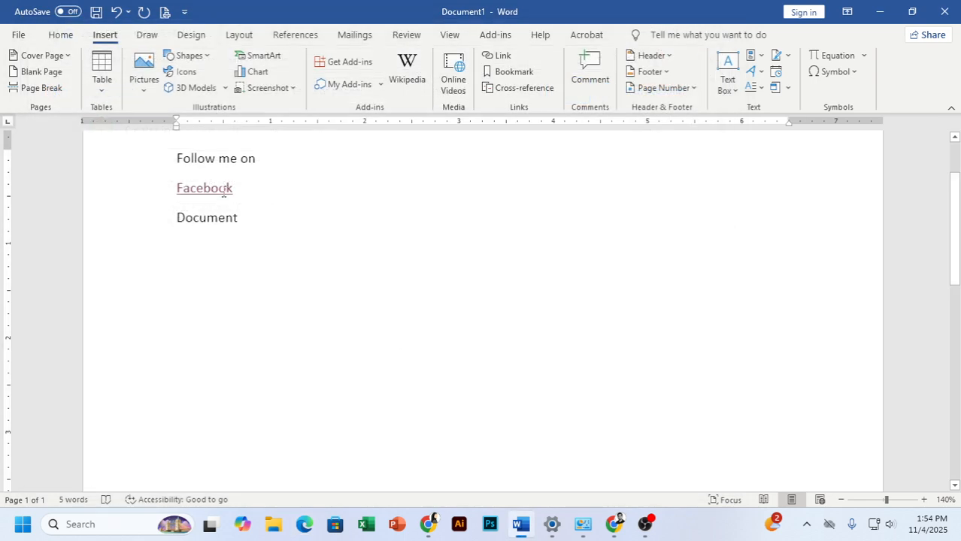
{"action": "right_click", "coordinate": [200, 187]}
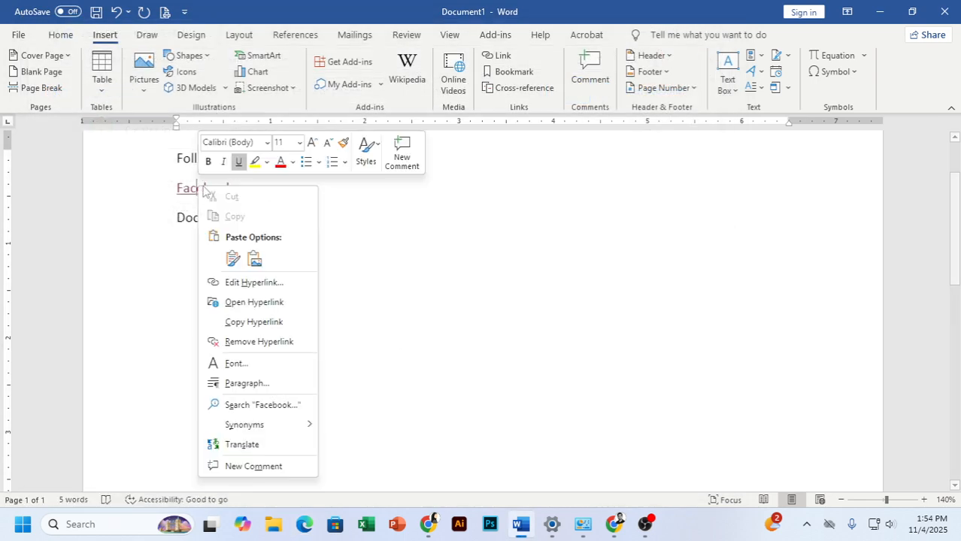
{"action": "left_click", "coordinate": [262, 348]}
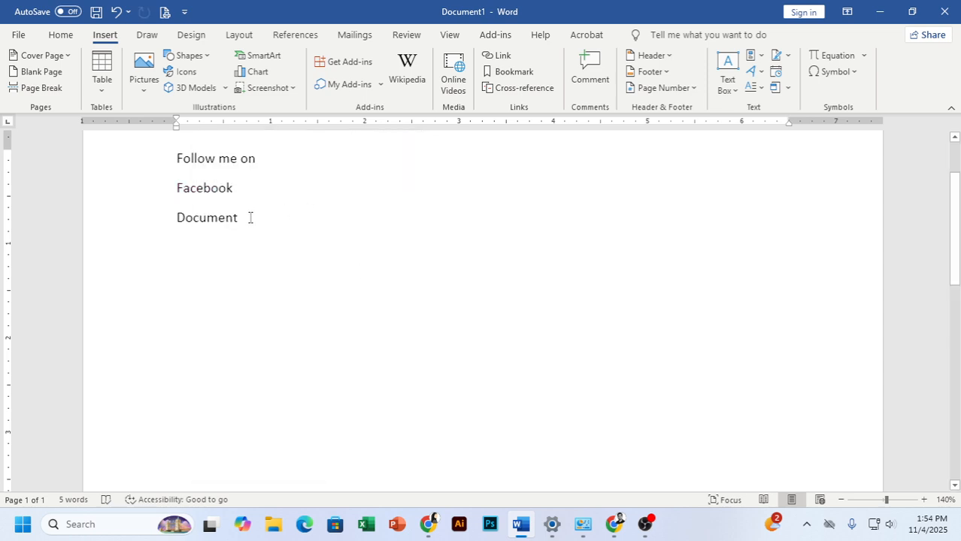
Hyperlink the word "Document" to the B-5 folder on the Desktop.
{"action": "left_click", "coordinate": [60, 222]}
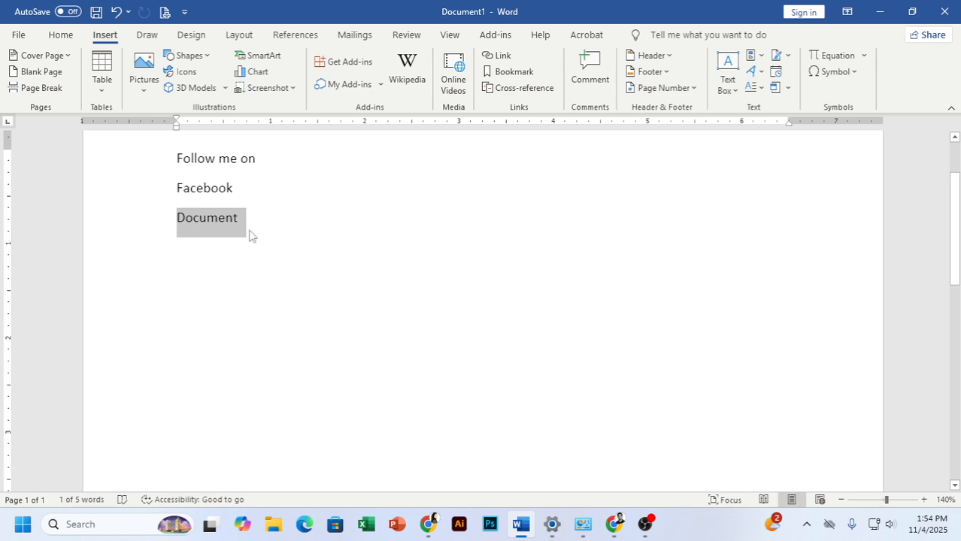
{"action": "left_click", "coordinate": [500, 55]}
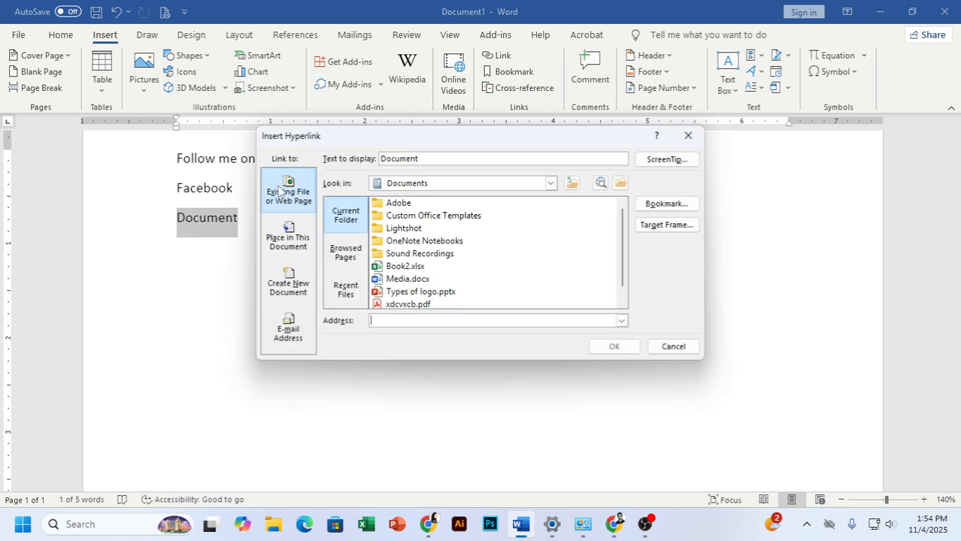
{"action": "scroll", "coordinate": [401, 274], "scroll_direction": "down", "scroll_amount": 1}
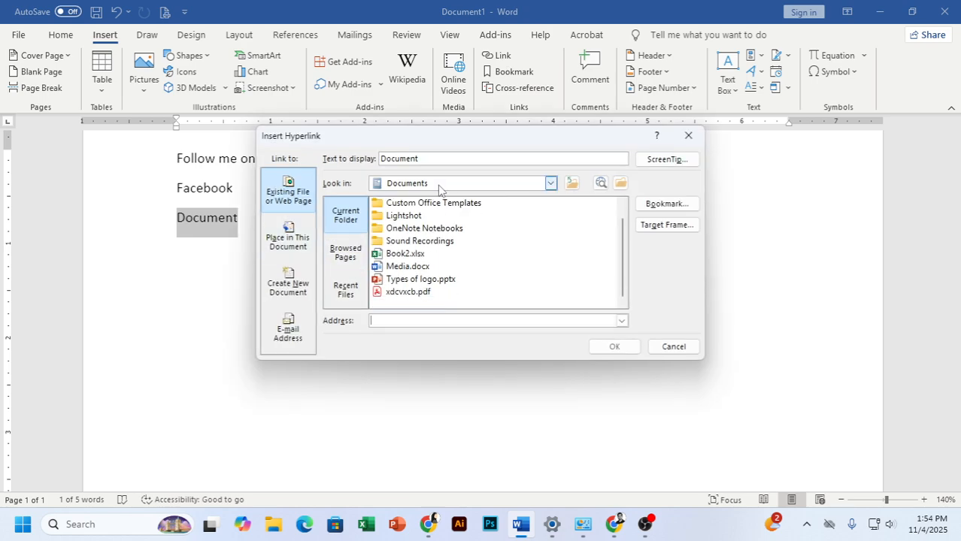
{"action": "left_click", "coordinate": [550, 185]}
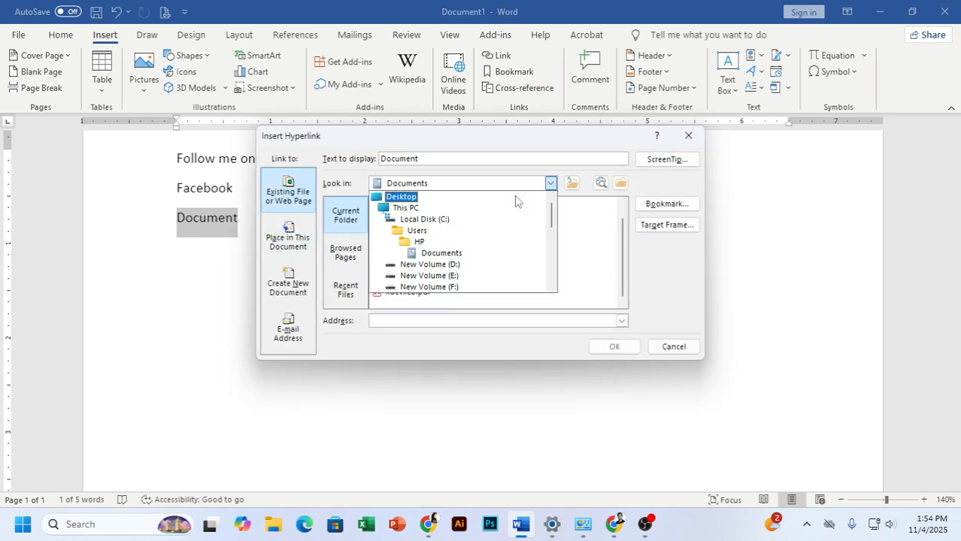
{"action": "left_click", "coordinate": [400, 196]}
{"action": "scroll", "coordinate": [565, 284], "scroll_direction": "down", "scroll_amount": 3}
{"action": "scroll", "coordinate": [565, 284], "scroll_direction": "down", "scroll_amount": 2}
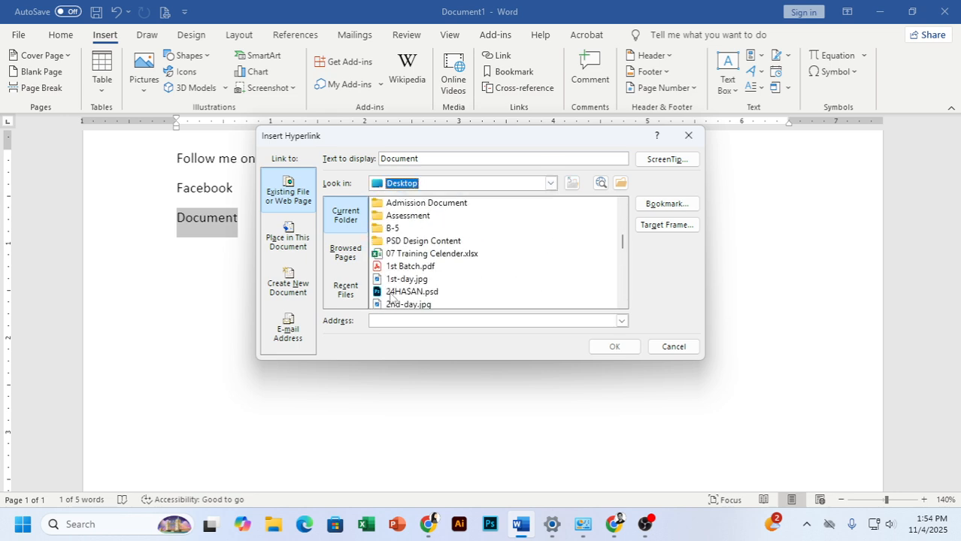
{"action": "left_click", "coordinate": [398, 269]}
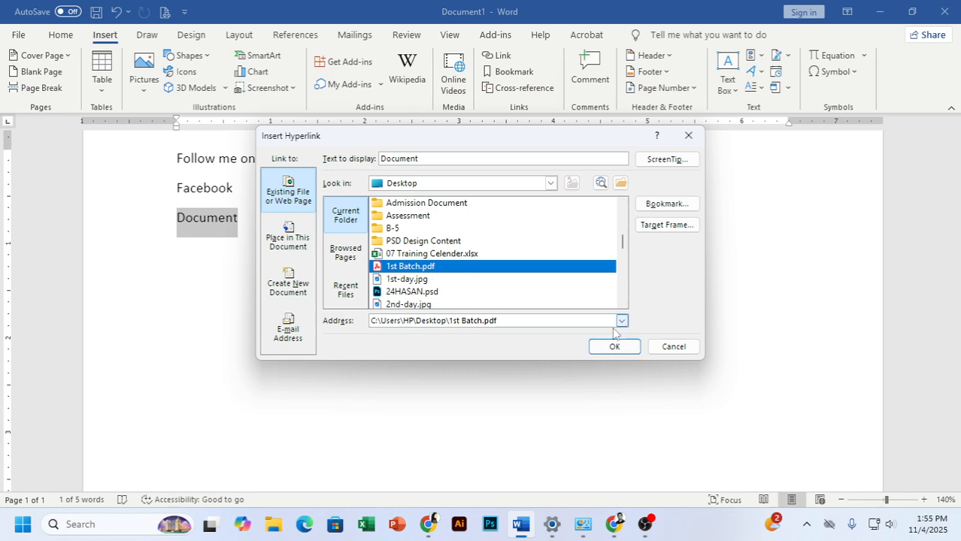
{"action": "left_click", "coordinate": [401, 229]}
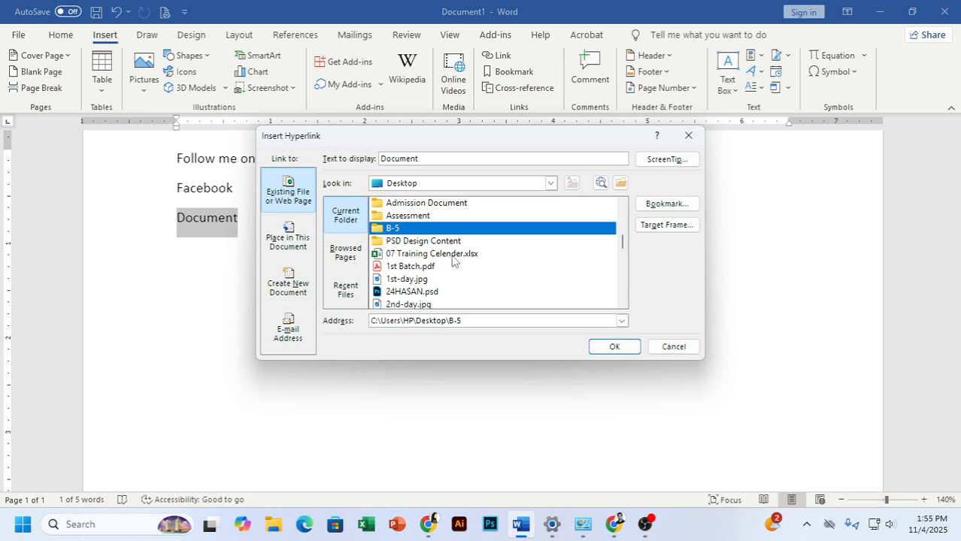
{"action": "left_click", "coordinate": [601, 351]}
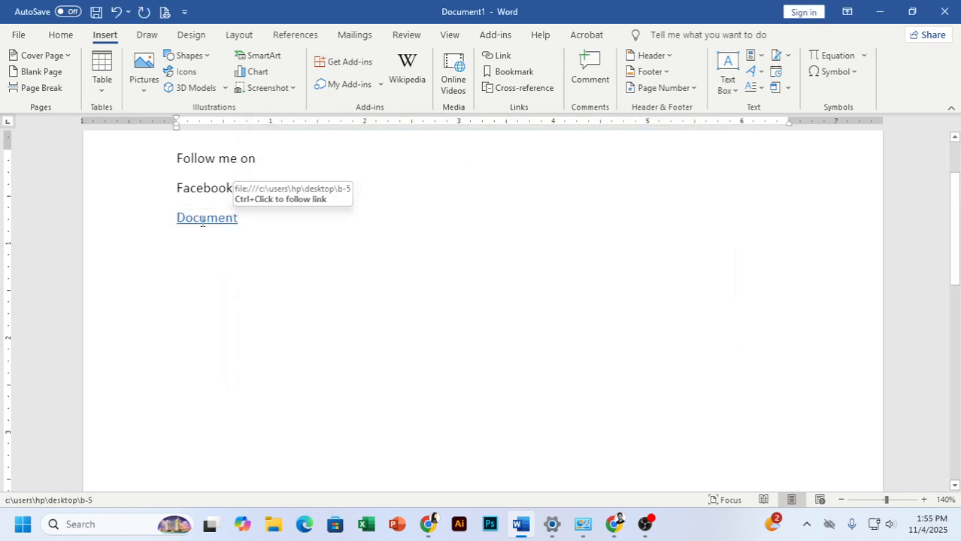
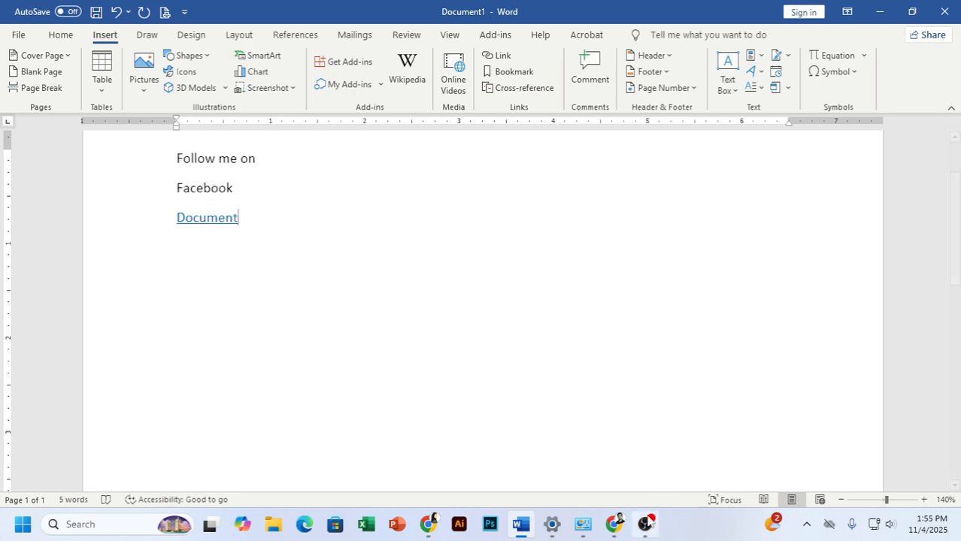
Follow the "Document" hyperlink, accept the security notice, view the B-5 folder, and close its window.
{"action": "left_click", "coordinate": [215, 224], "text": "ctrl"}
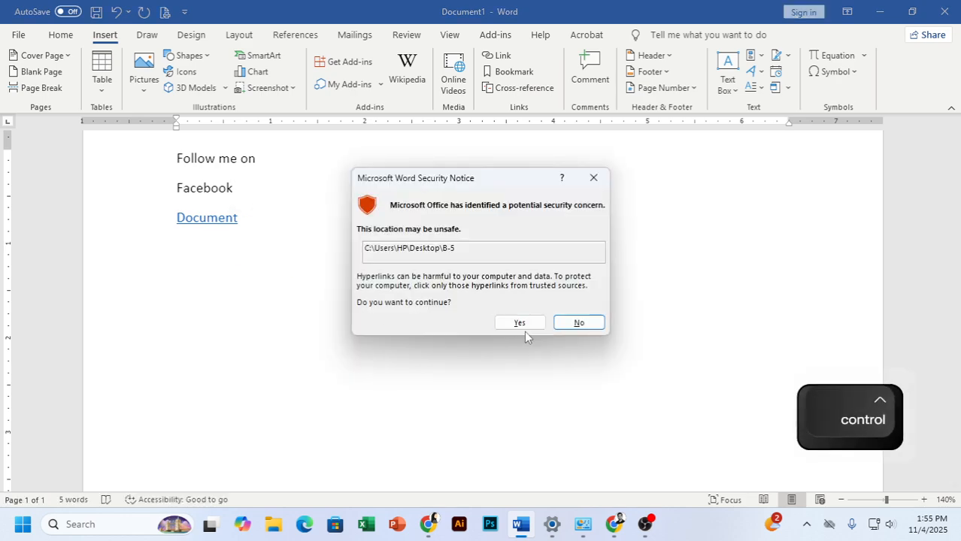
{"action": "left_click", "coordinate": [527, 324]}
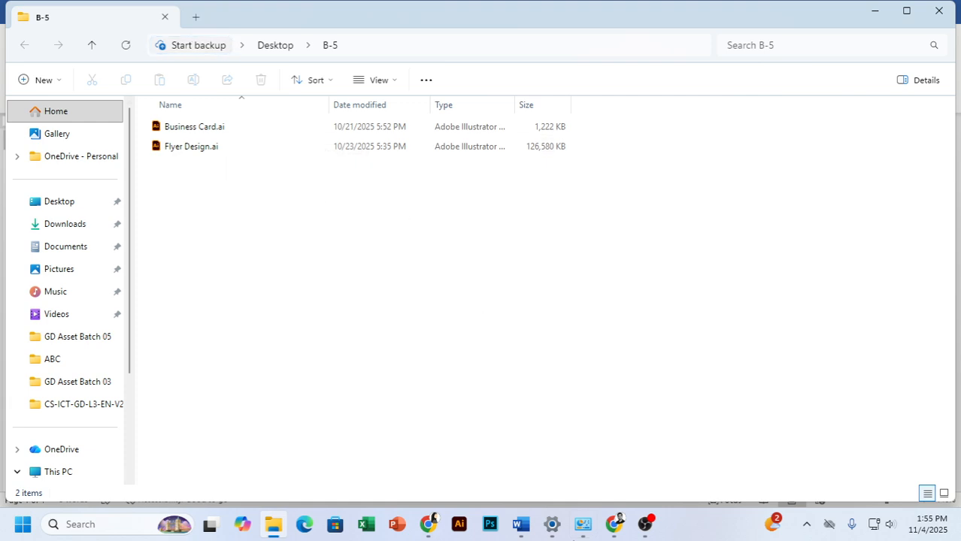
{"action": "left_click", "coordinate": [939, 10]}
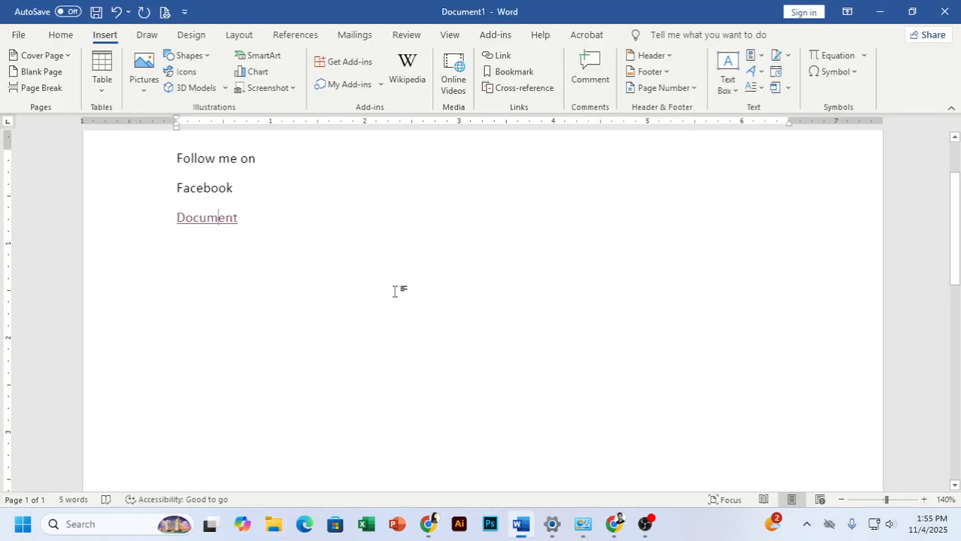
Remove the hyperlink from the word "Document".
{"action": "right_click", "coordinate": [210, 216]}
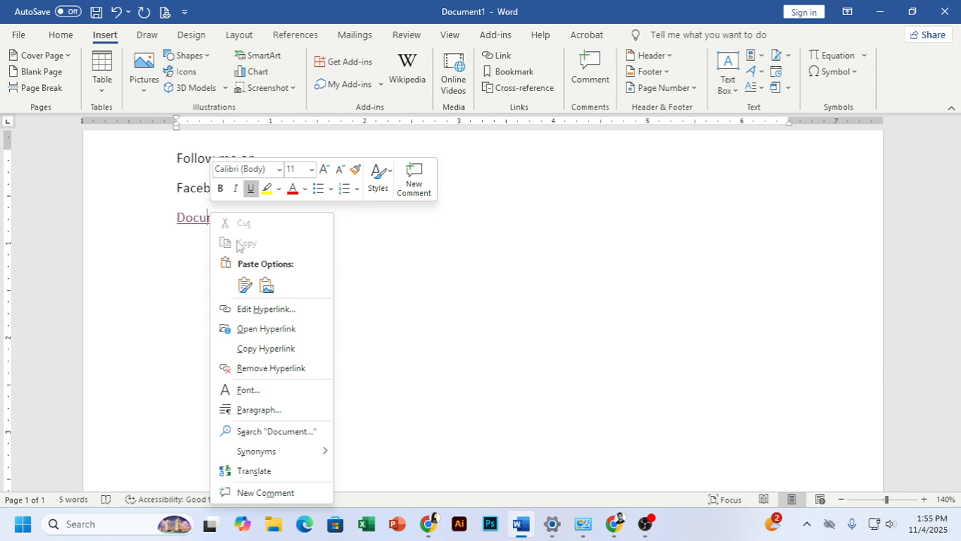
{"action": "left_click", "coordinate": [252, 369]}
{"action": "left_click", "coordinate": [644, 524]}
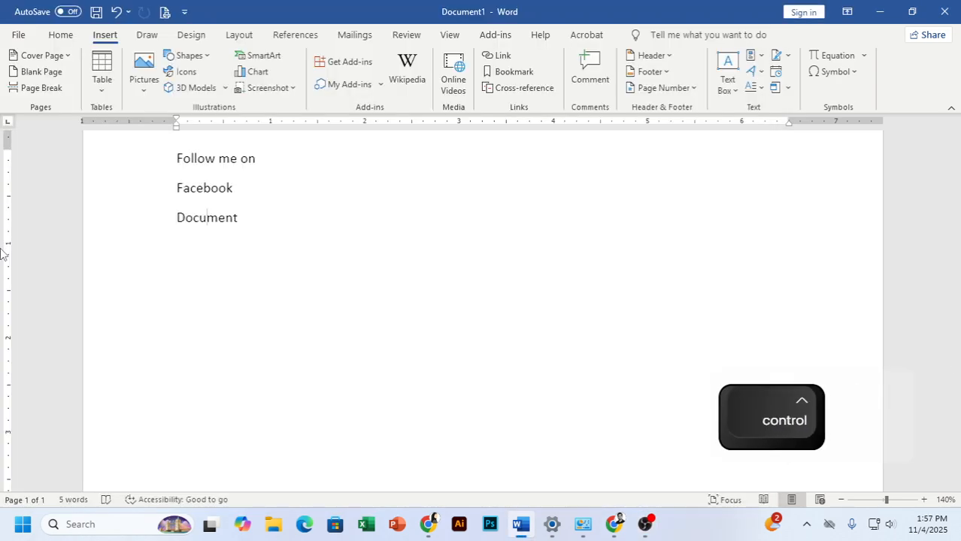
Delete all the text in the document, the lines "Follow me on", "Facebook" and "Document".
{"action": "key", "text": "ctrl+F5"}
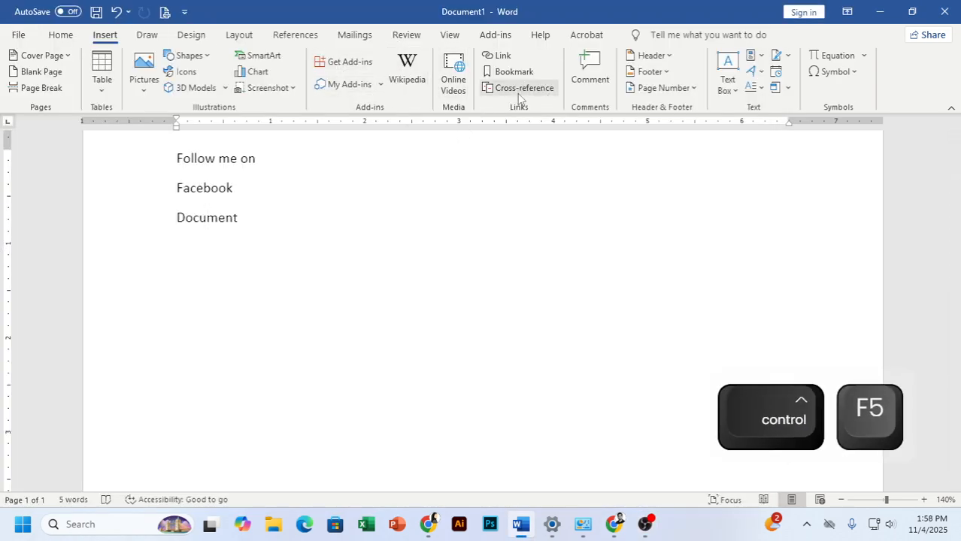
{"action": "left_click_drag", "start_coordinate": [221, 315], "coordinate": [0, 4]}
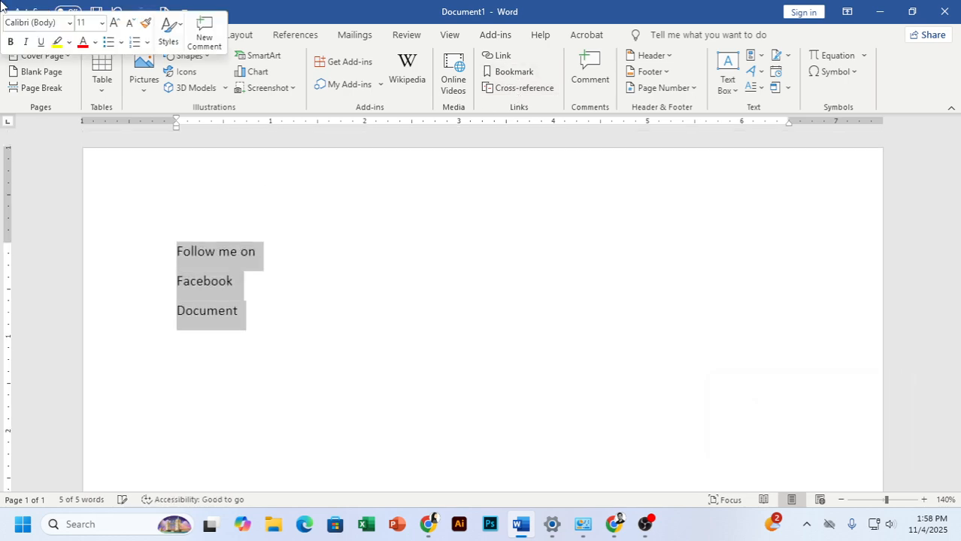
{"action": "key", "text": "BackSpace"}
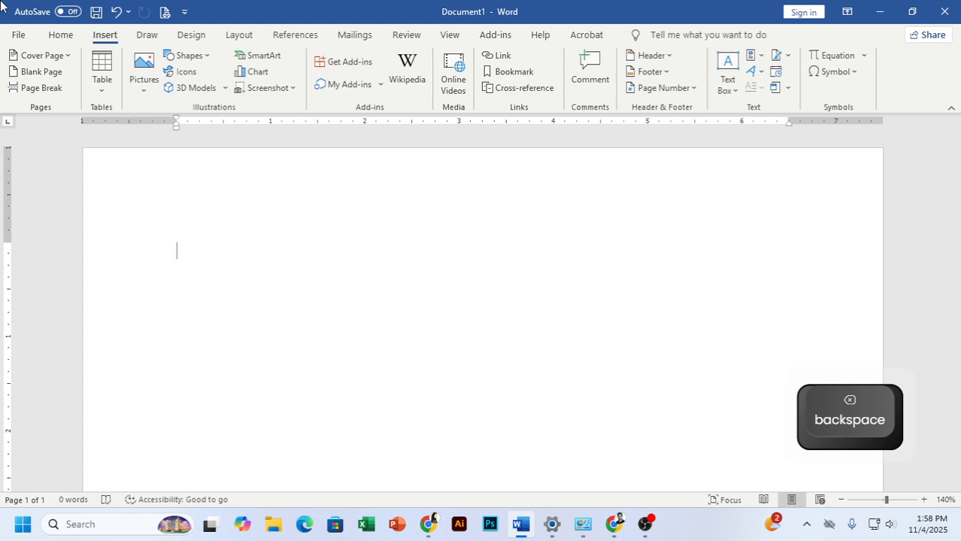
{"action": "key", "text": "BackSpace"}
Enter the sample-text formula =rand() in the empty document and place the cursor between its parentheses.
{"action": "type", "text": "=rand()"}
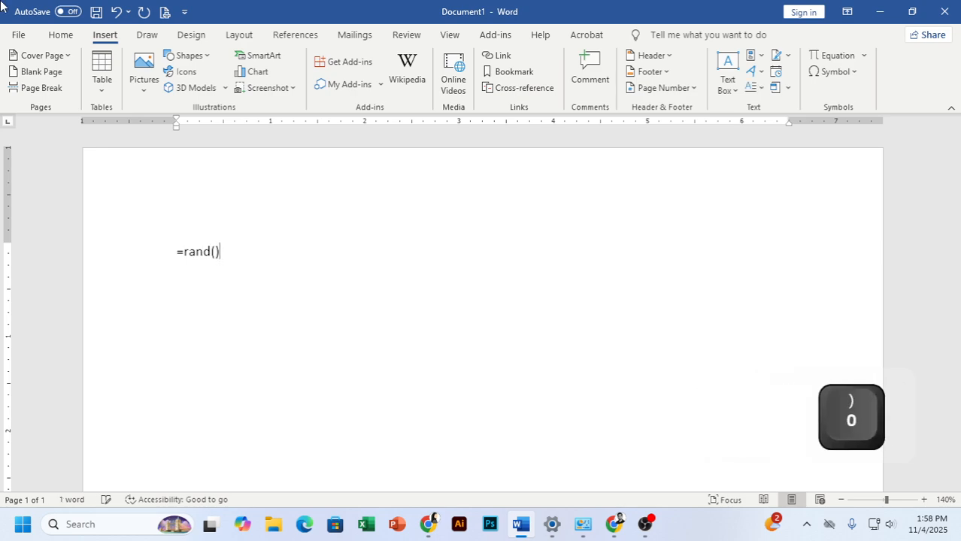
{"action": "key", "text": "ctrl+a"}
{"action": "key", "text": "Right"}
{"action": "key", "text": "Left"}
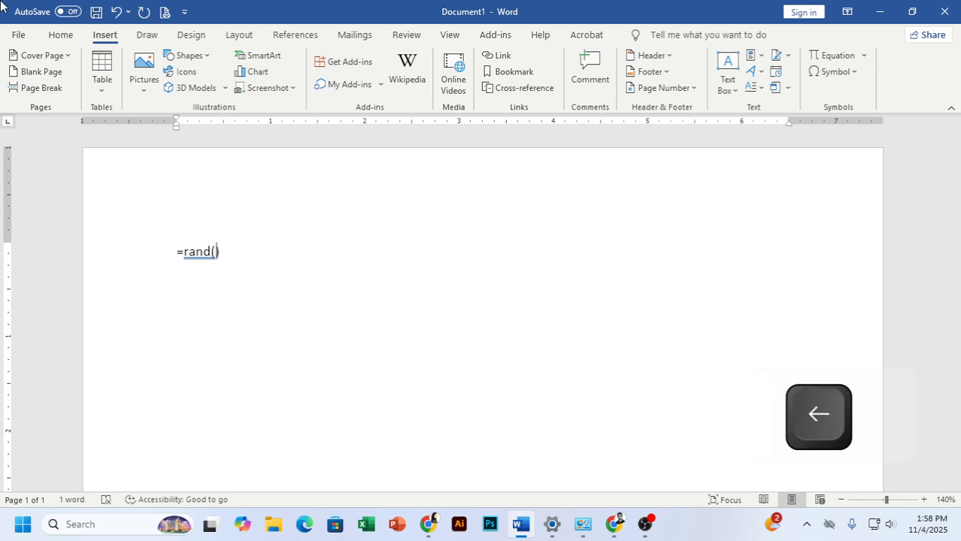
{"action": "key", "text": "Right"}
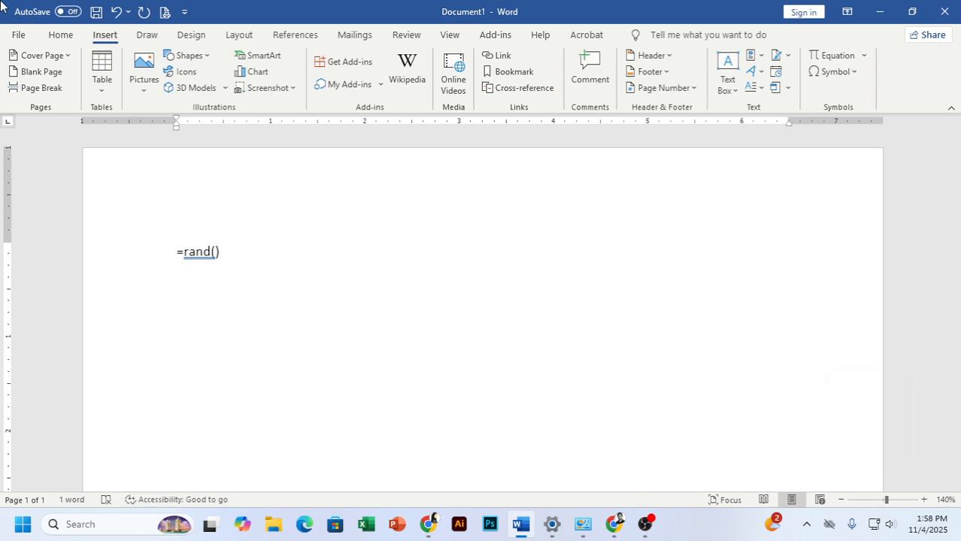
Complete the formula as =rand(80,5), generate the sample paragraphs, and remove the empty paragraph at the end.
{"action": "type", "text": "200,"}
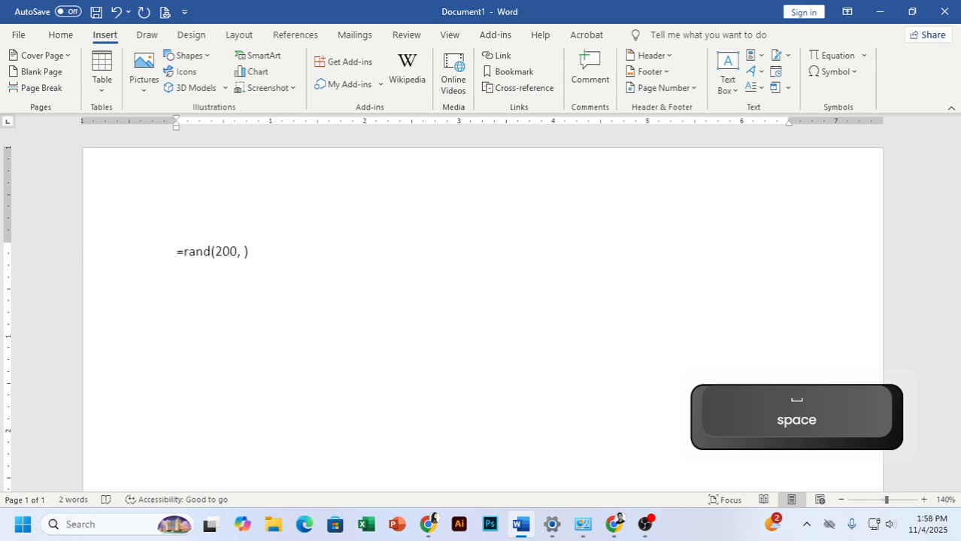
{"action": "key", "text": "BackSpace"}
{"action": "key", "text": "BackSpace"}
{"action": "key", "text": "BackSpace"}
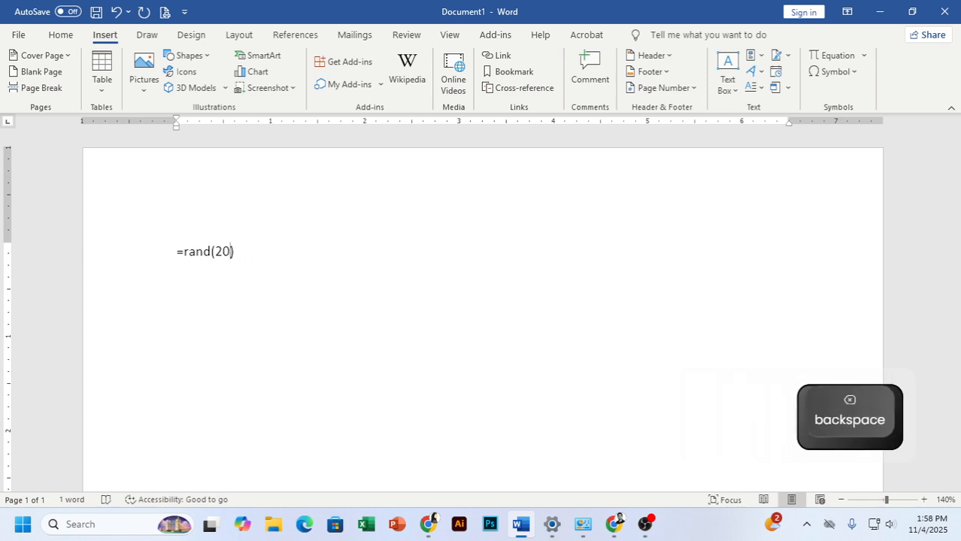
{"action": "key", "text": "BackSpace"}
{"action": "key", "text": "BackSpace"}
{"action": "type", "text": "80"}
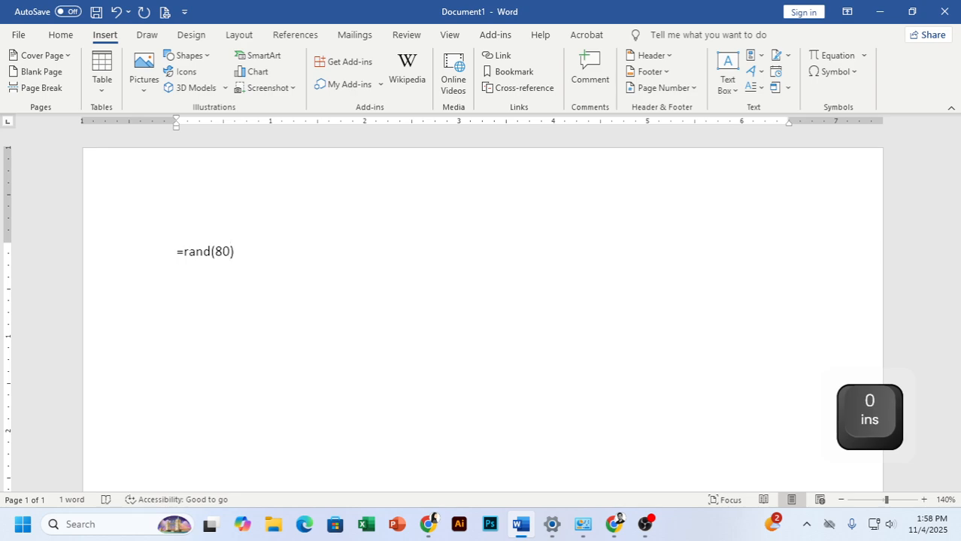
{"action": "type", "text": ",5"}
{"action": "key", "text": "Right"}
{"action": "key", "text": "Return"}
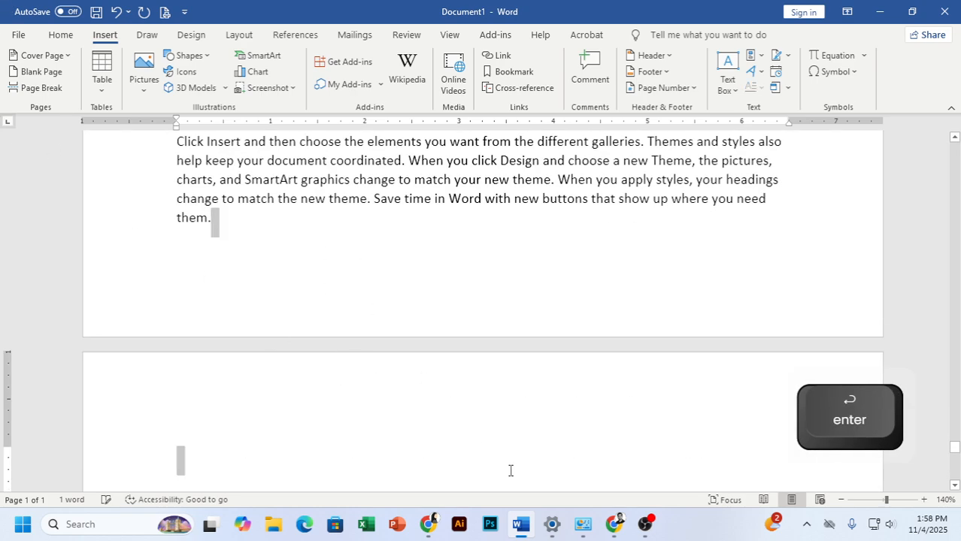
{"action": "key", "text": "BackSpace"}
Check the document's word count statistics and return to the start of the document.
{"action": "left_click", "coordinate": [80, 502]}
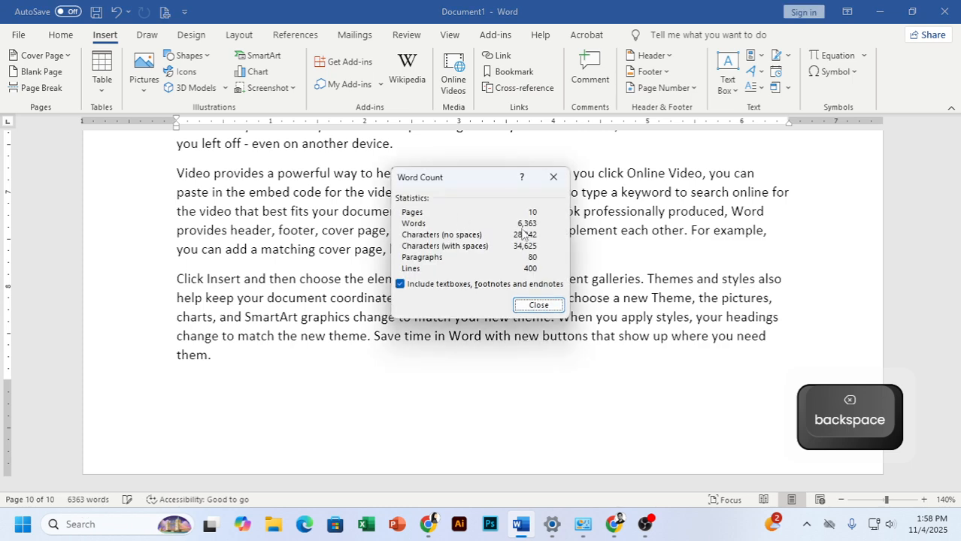
{"action": "left_click", "coordinate": [553, 177]}
{"action": "left_click_drag", "start_coordinate": [957, 475], "coordinate": [957, 138]}
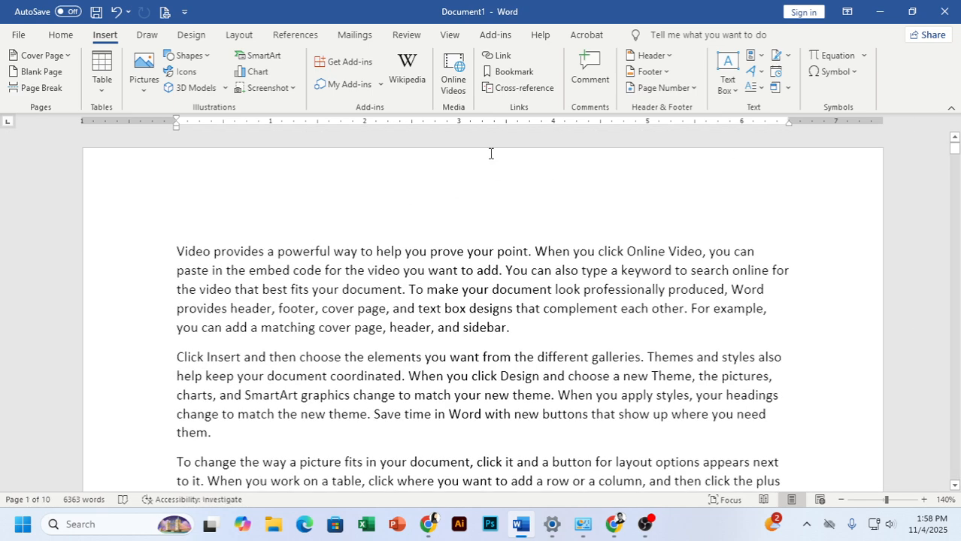
Colour the word "elements" red in a "Click Insert" paragraph on page 4 and place the cursor right after it.
{"action": "scroll", "coordinate": [269, 360], "scroll_direction": "down", "scroll_amount": 3}
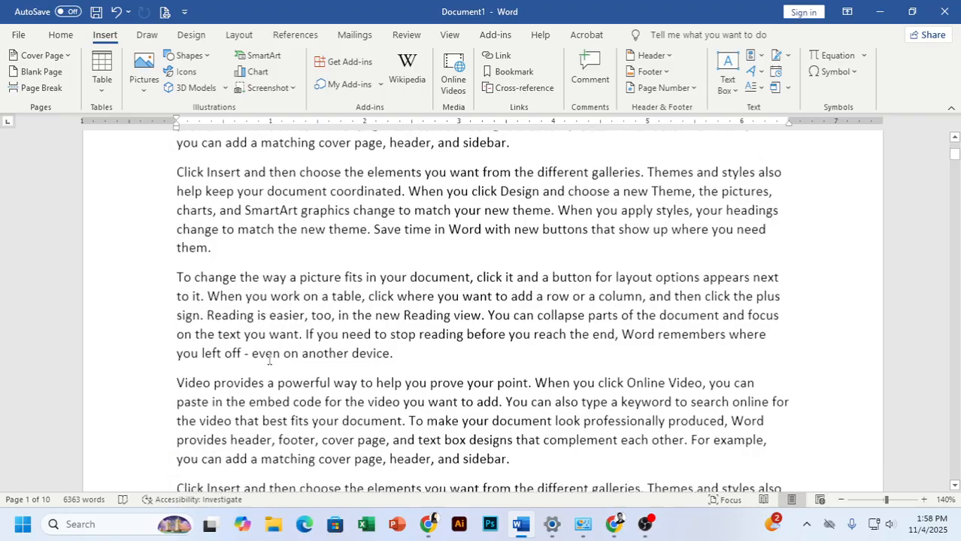
{"action": "scroll", "coordinate": [269, 359], "scroll_direction": "down", "scroll_amount": 10}
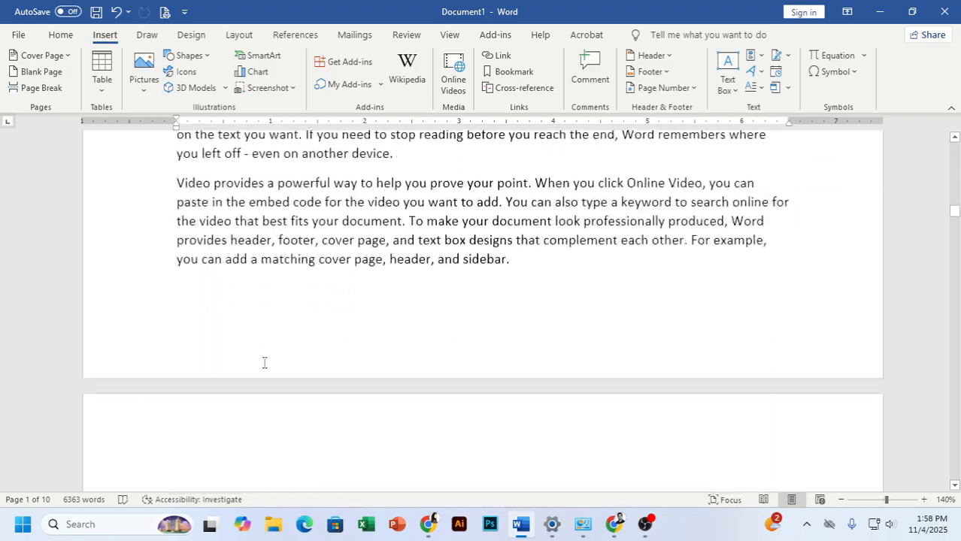
{"action": "scroll", "coordinate": [265, 363], "scroll_direction": "down", "scroll_amount": 8}
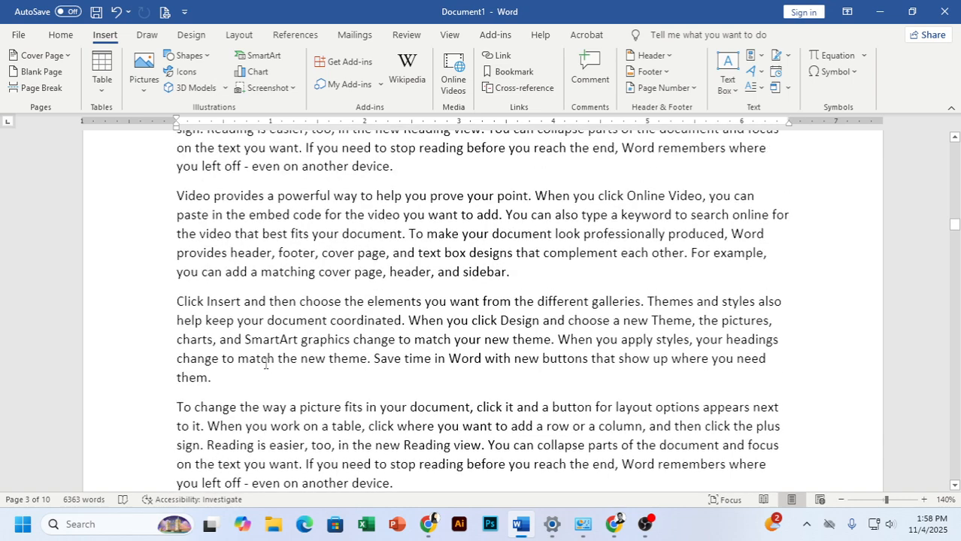
{"action": "scroll", "coordinate": [440, 164], "scroll_direction": "down", "scroll_amount": 1}
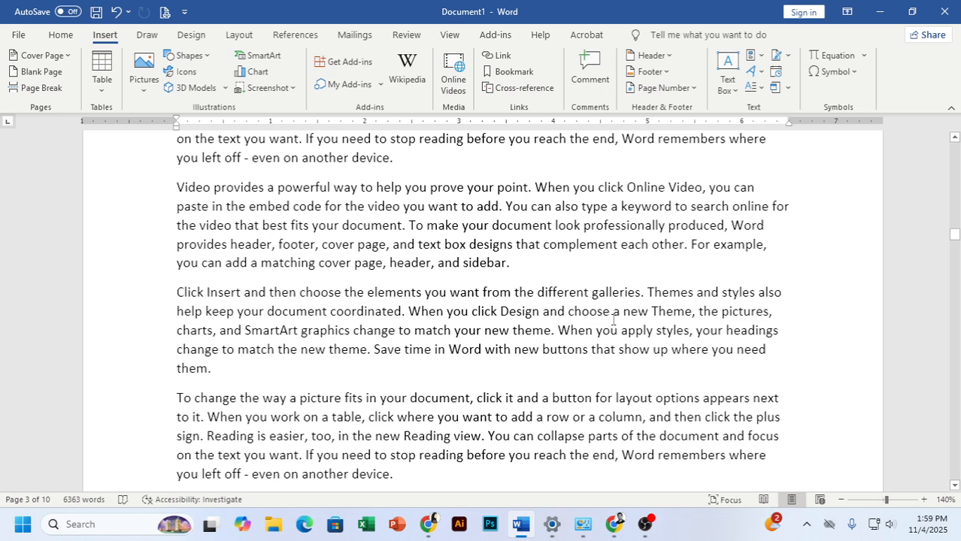
{"action": "scroll", "coordinate": [614, 319], "scroll_direction": "down", "scroll_amount": 15}
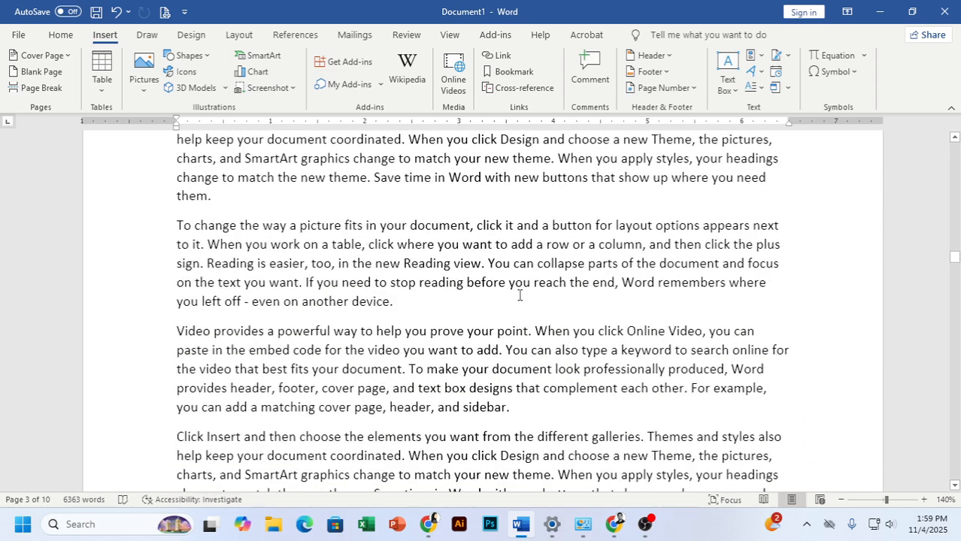
{"action": "scroll", "coordinate": [455, 215], "scroll_direction": "down", "scroll_amount": 4}
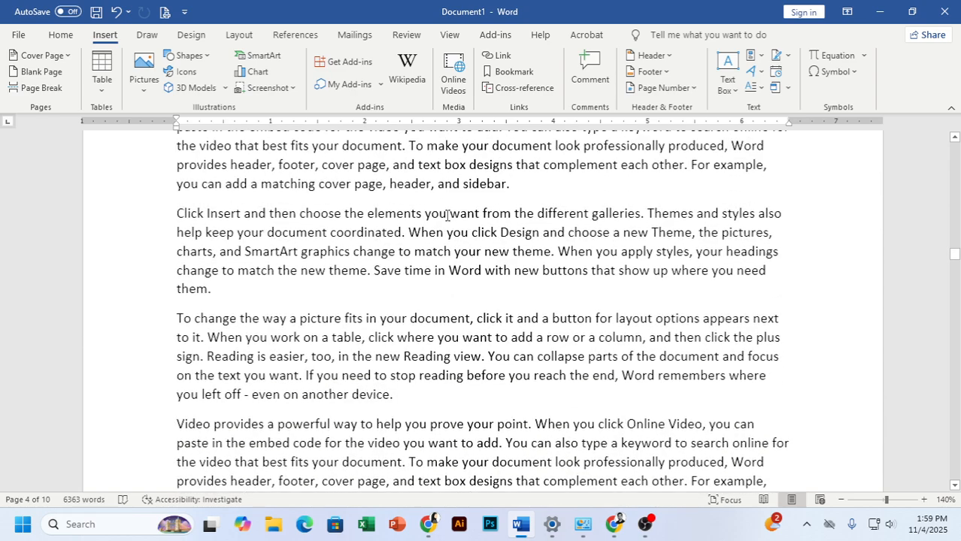
{"action": "left_click", "coordinate": [424, 213]}
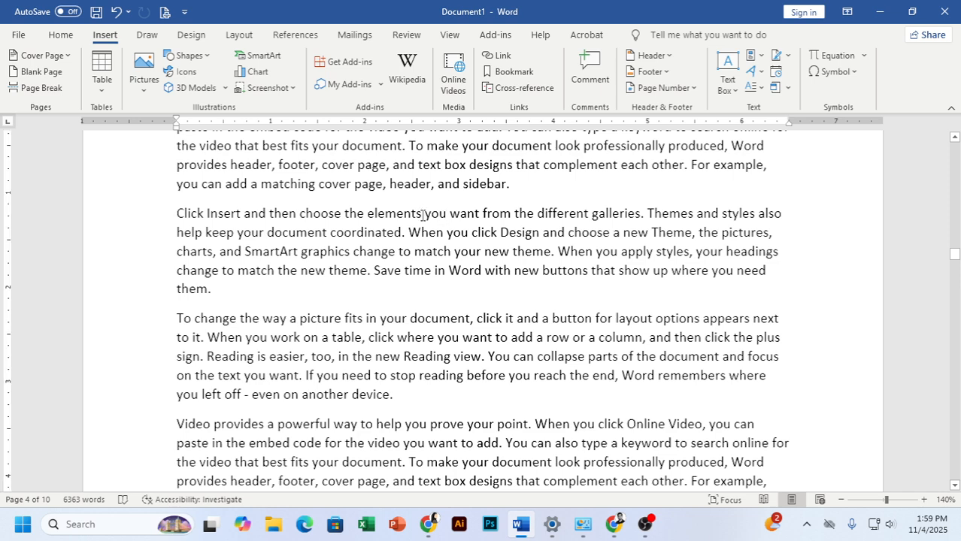
{"action": "left_click_drag", "start_coordinate": [423, 214], "coordinate": [367, 214]}
{"action": "left_click", "coordinate": [60, 34]}
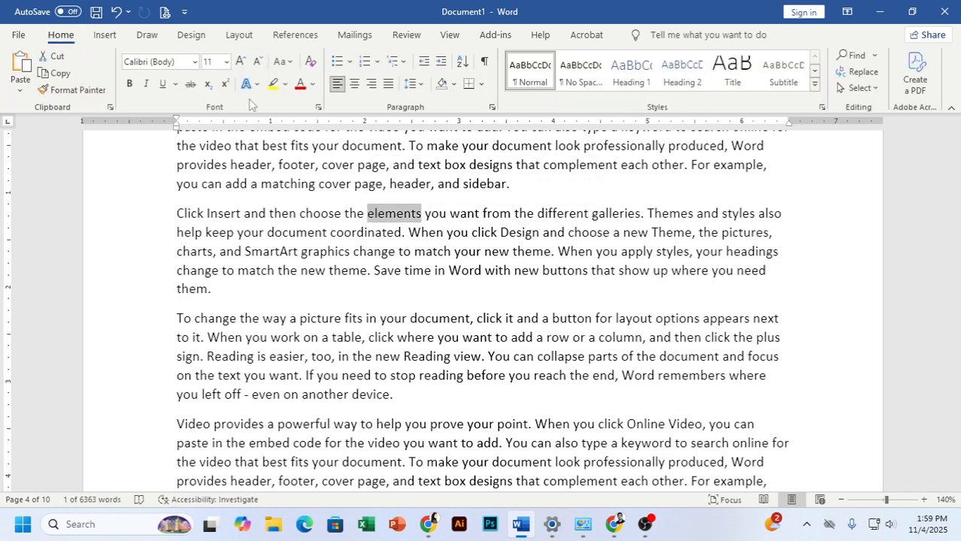
{"action": "left_click", "coordinate": [300, 83]}
{"action": "left_click", "coordinate": [425, 214]}
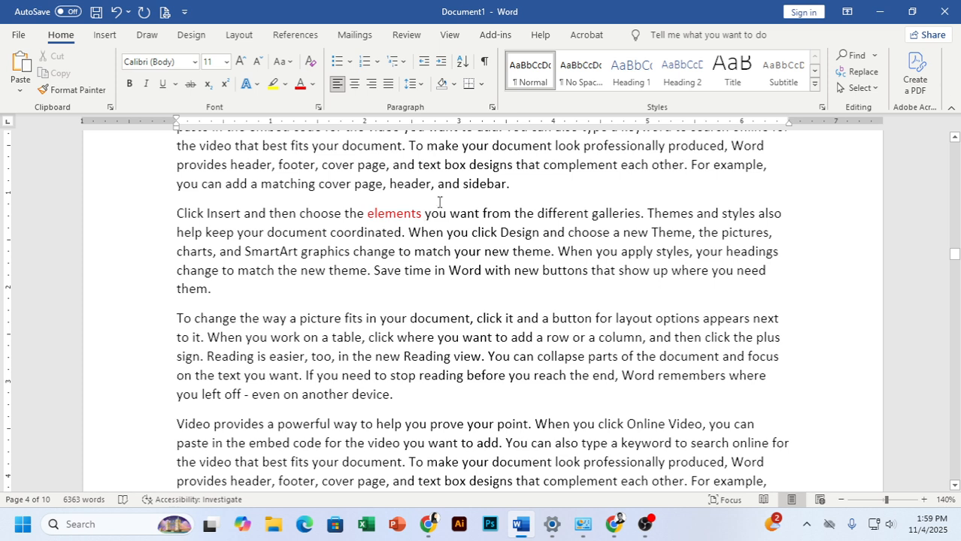
Add a bookmark named "read" at the cursor position after the red word "elements".
{"action": "left_click", "coordinate": [113, 38]}
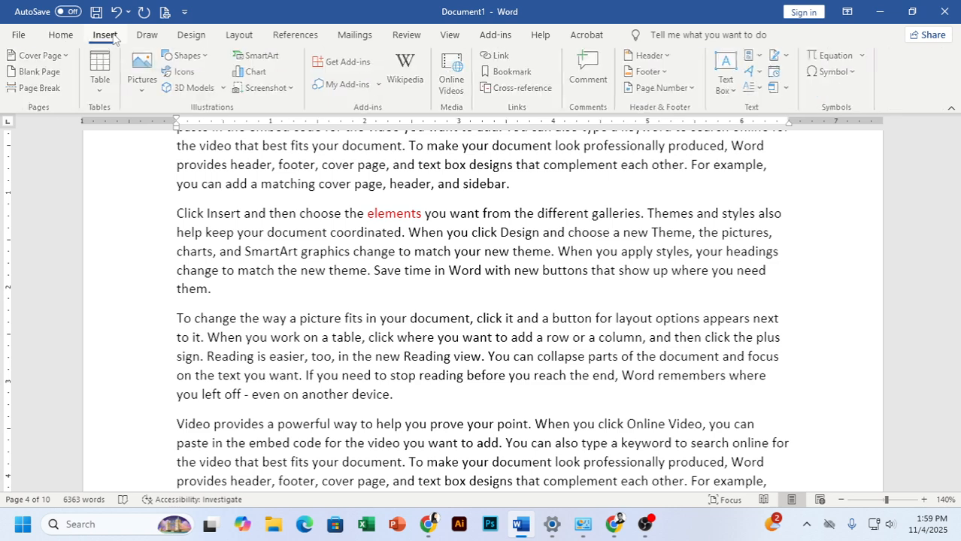
{"action": "left_click", "coordinate": [518, 74]}
{"action": "type", "text": "ra"}
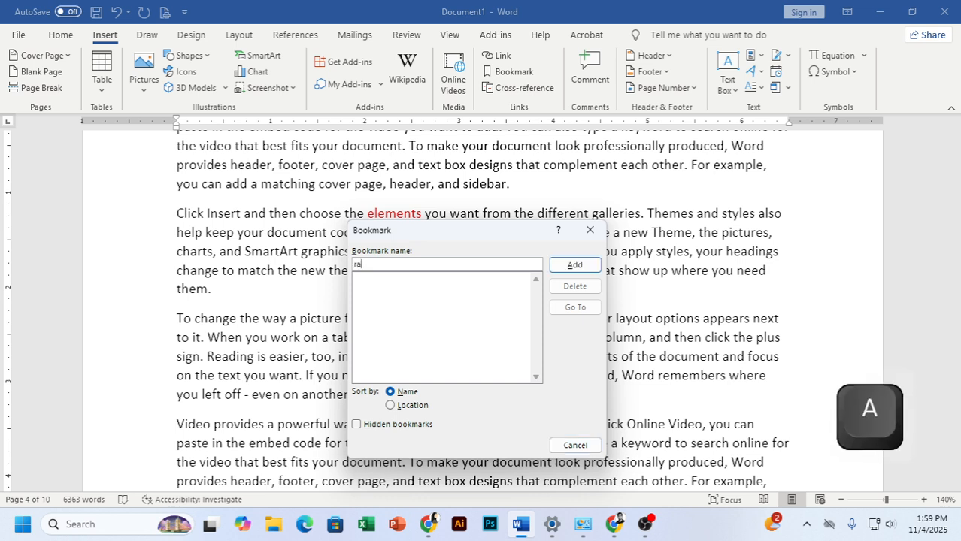
{"action": "key", "text": "BackSpace"}
{"action": "type", "text": "eaf"}
{"action": "key", "text": "BackSpace"}
{"action": "type", "text": "d"}
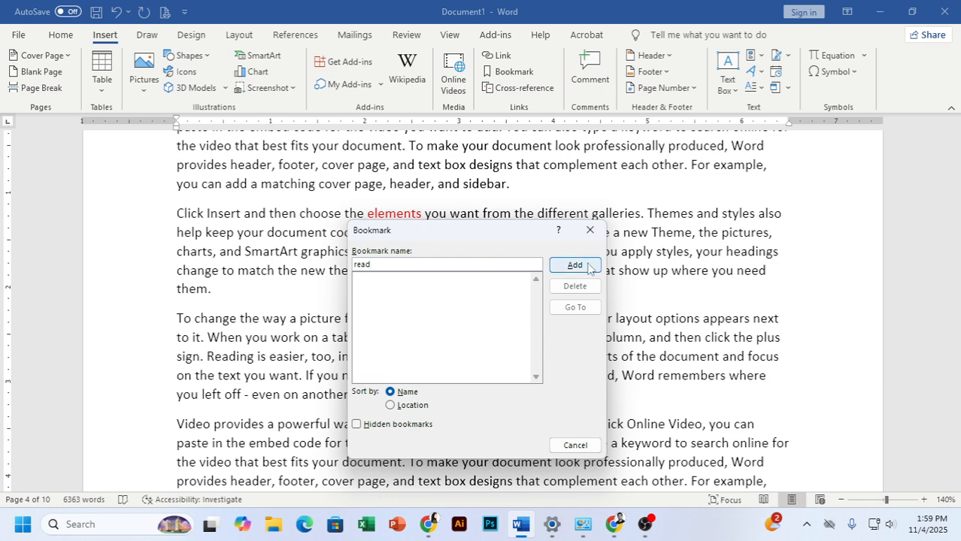
{"action": "left_click", "coordinate": [573, 265]}
Save the document to the Desktop as a Word document named "Video" and close it.
{"action": "left_click", "coordinate": [18, 35]}
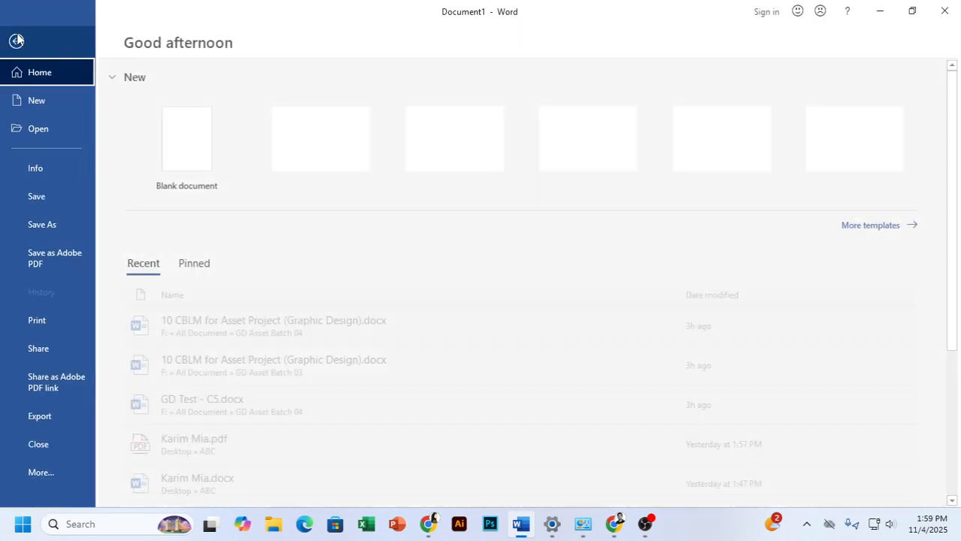
{"action": "left_click", "coordinate": [42, 205]}
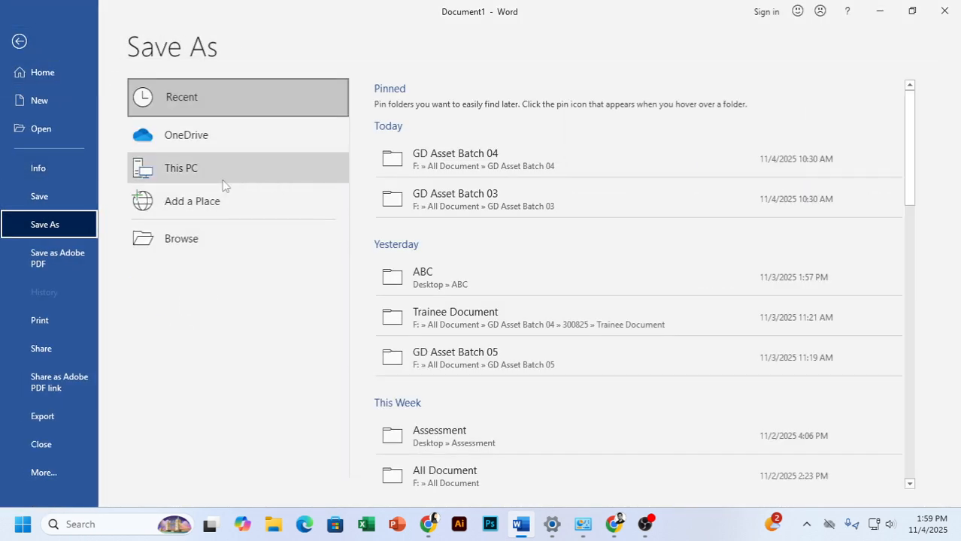
{"action": "double_click", "coordinate": [223, 184]}
{"action": "left_click", "coordinate": [41, 139]}
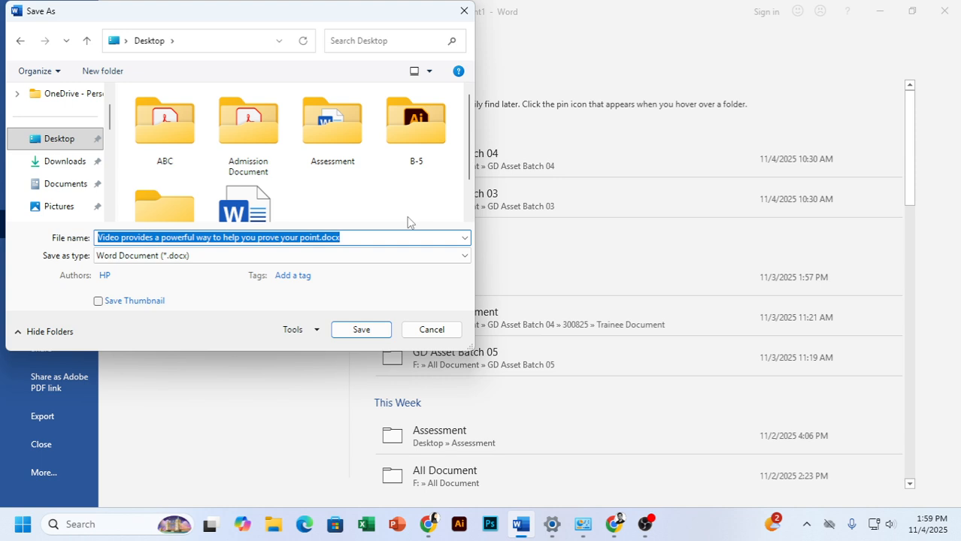
{"action": "type", "text": "Video"}
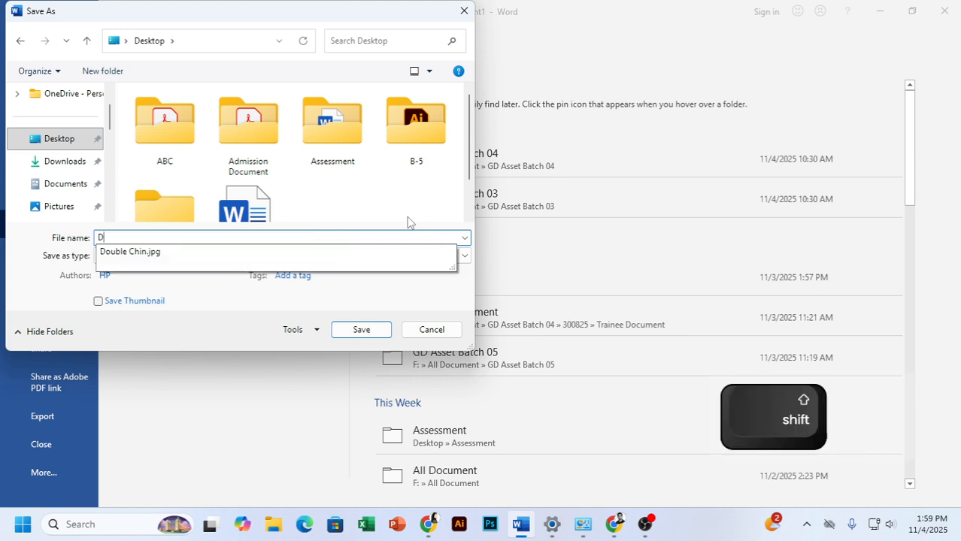
{"action": "key", "text": "BackSpace"}
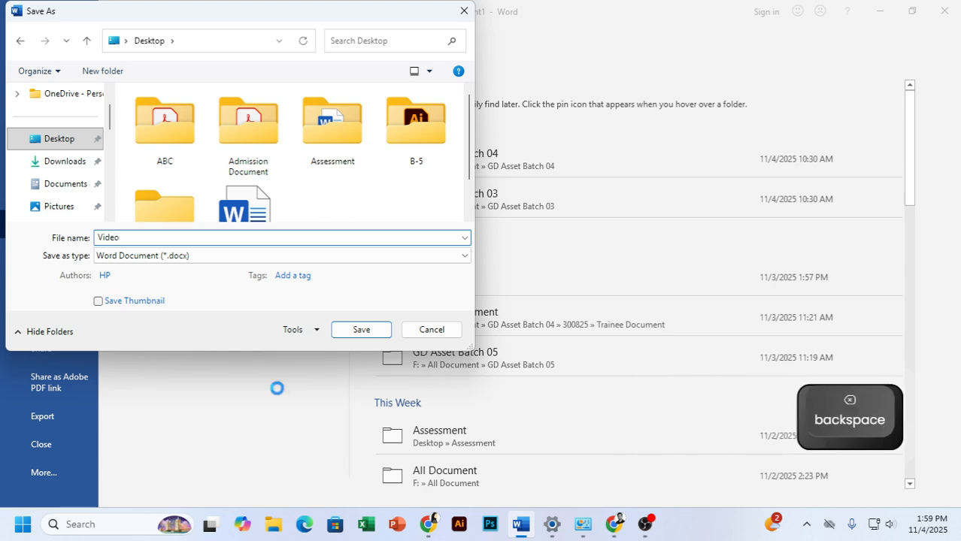
{"action": "left_click", "coordinate": [345, 334]}
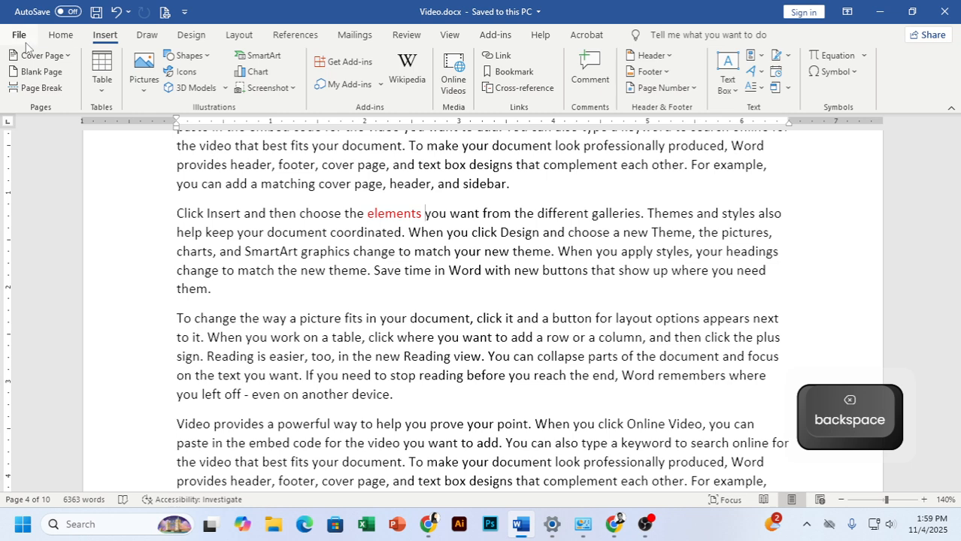
{"action": "left_click", "coordinate": [19, 36]}
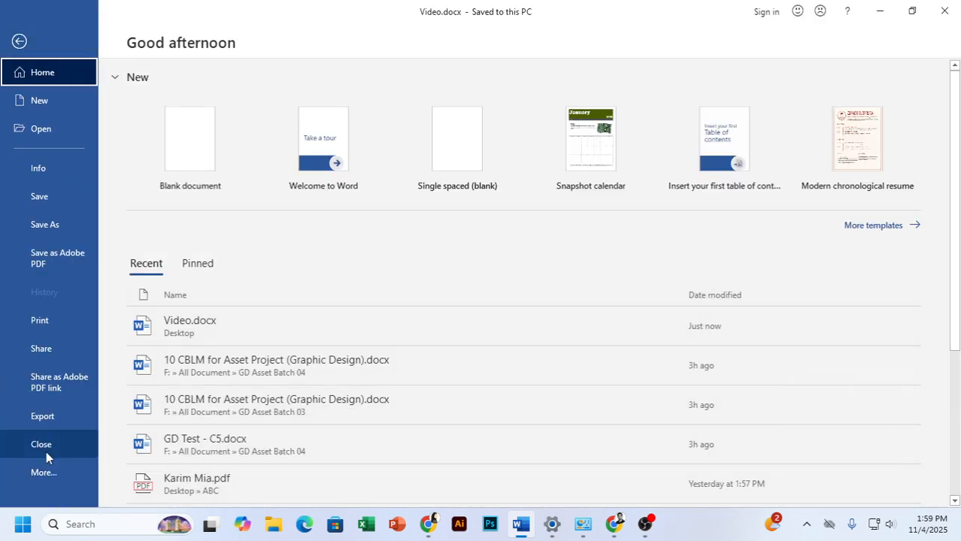
{"action": "left_click", "coordinate": [45, 449]}
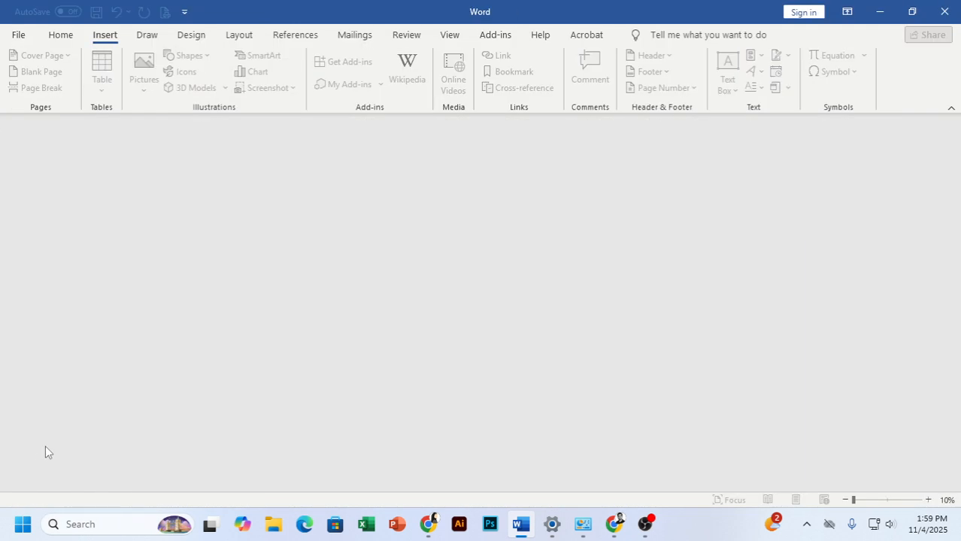
Open the document Video.docx from the Desktop folder.
{"action": "left_click", "coordinate": [18, 35]}
{"action": "left_click", "coordinate": [36, 129]}
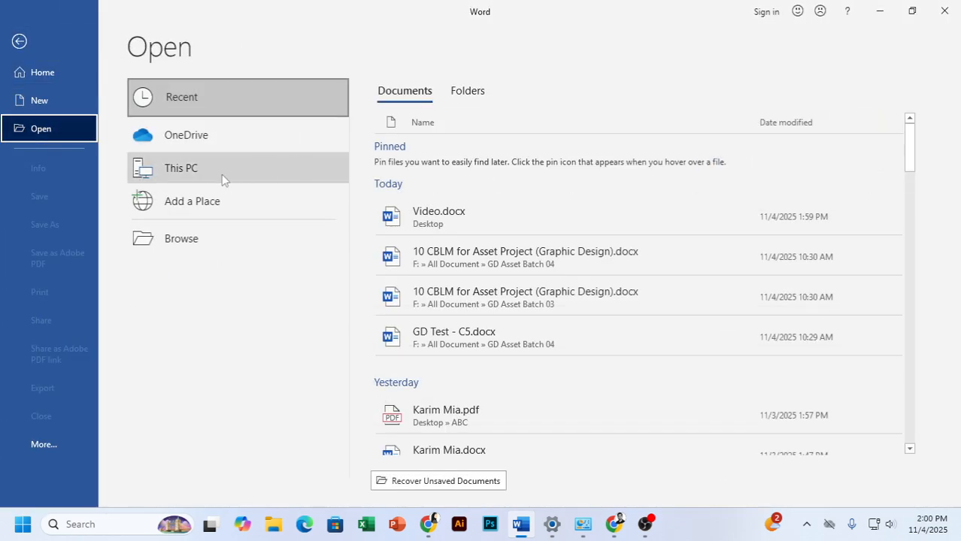
{"action": "double_click", "coordinate": [242, 167]}
{"action": "left_click", "coordinate": [65, 141]}
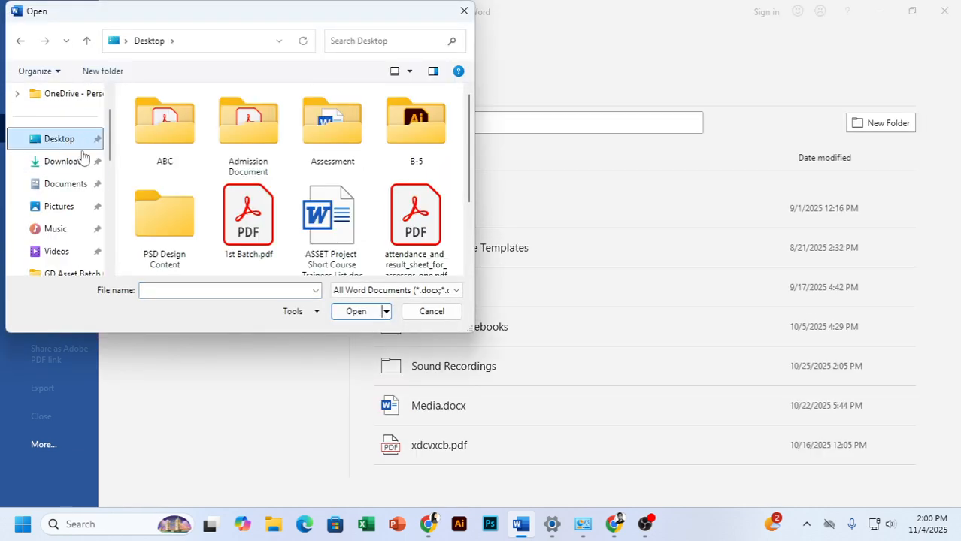
{"action": "scroll", "coordinate": [286, 244], "scroll_direction": "down", "scroll_amount": 2}
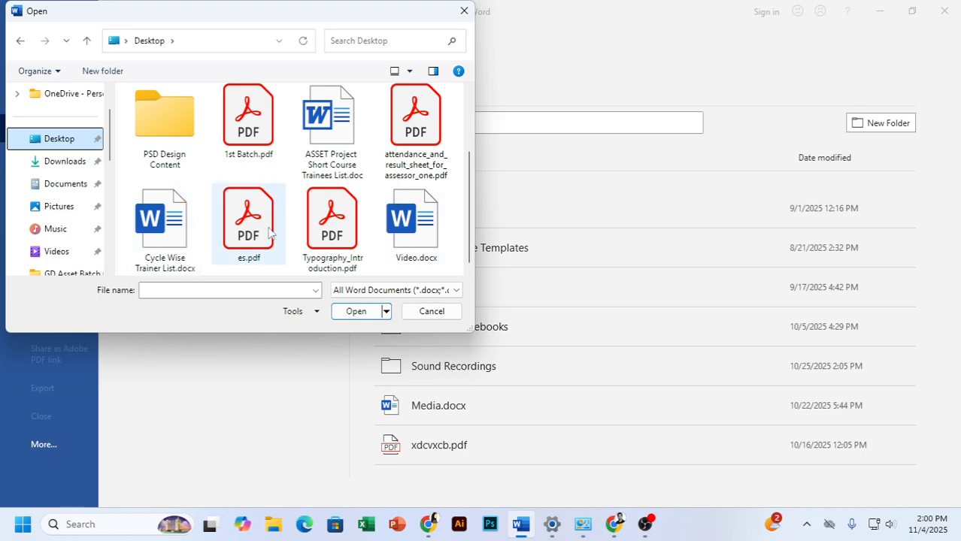
{"action": "left_click", "coordinate": [410, 237]}
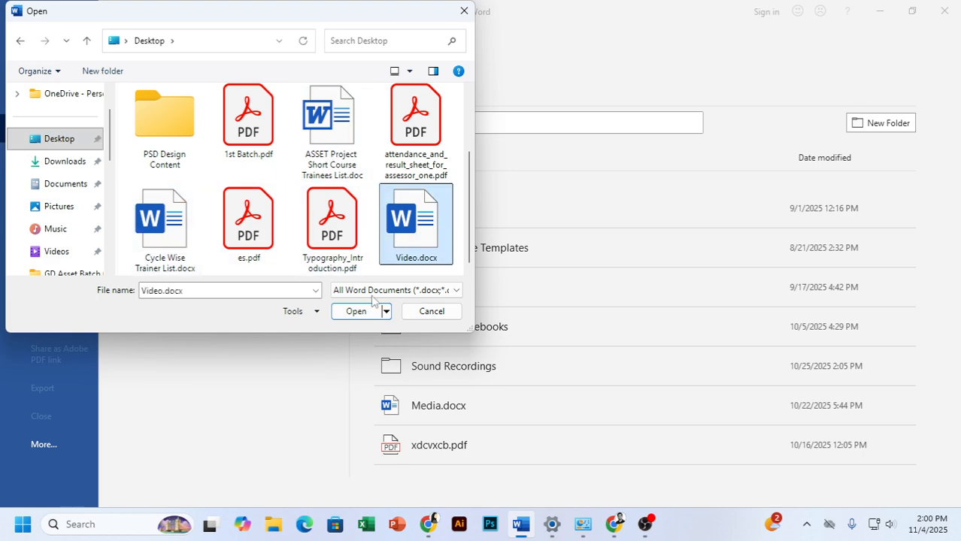
{"action": "left_click", "coordinate": [360, 312]}
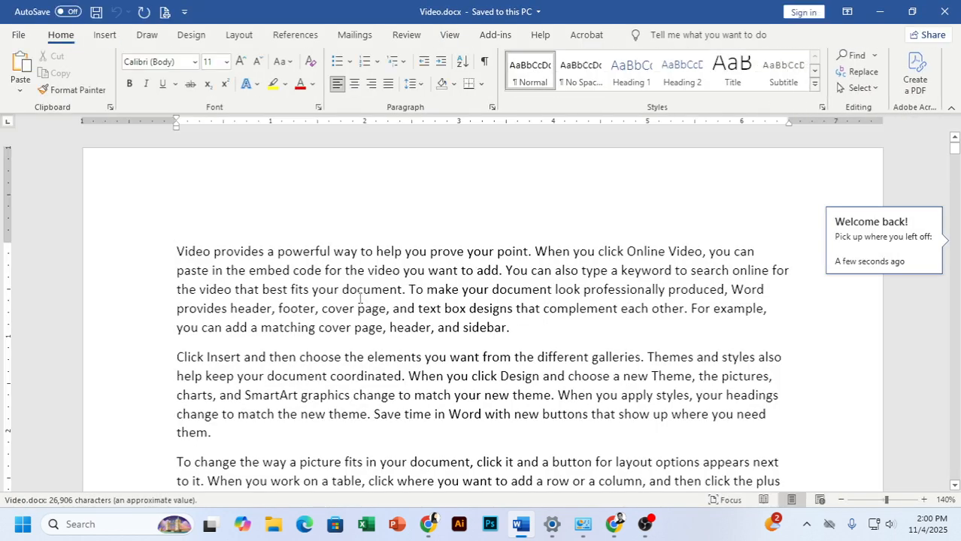
Go to the bookmark "read" in the reopened document and close the bookmark dialog.
{"action": "left_click", "coordinate": [106, 35]}
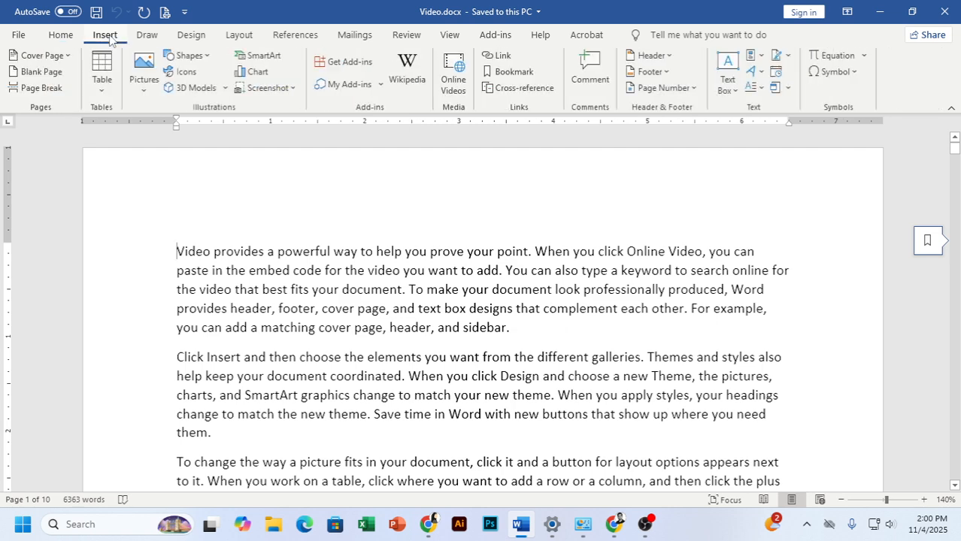
{"action": "left_click", "coordinate": [507, 74]}
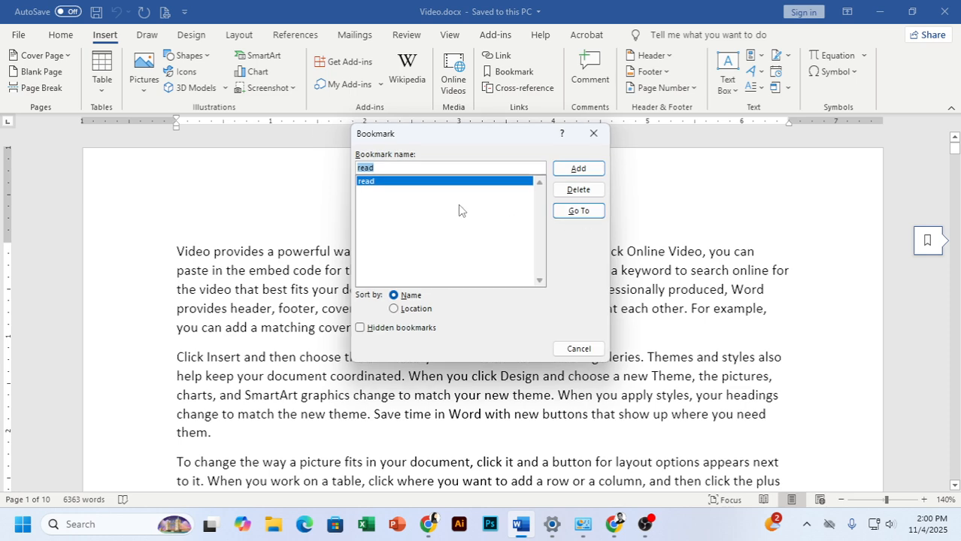
{"action": "left_click", "coordinate": [578, 213]}
{"action": "key", "text": "Escape"}
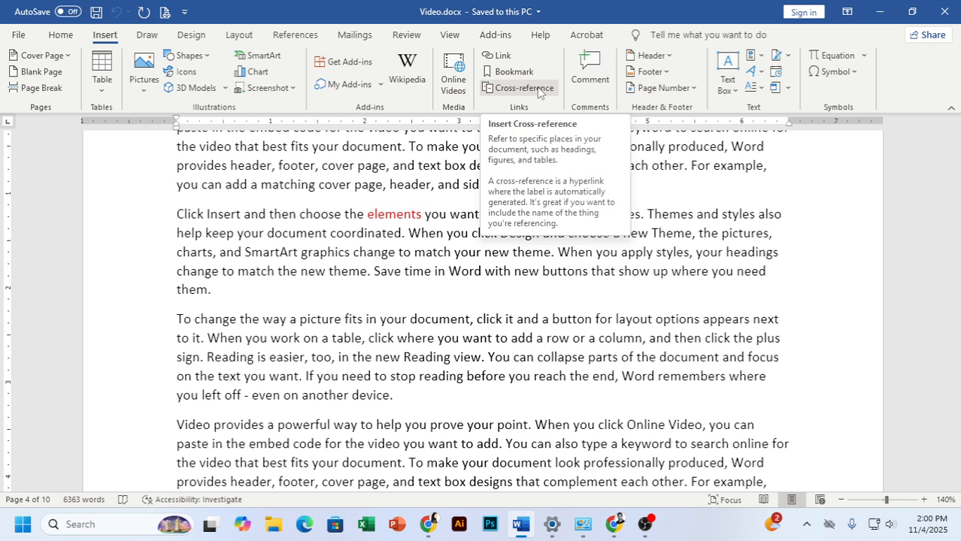
Insert a page break before the document's first paragraph and place the cursor on the blank first page.
{"action": "scroll", "coordinate": [959, 227], "scroll_direction": "up", "scroll_amount": 5}
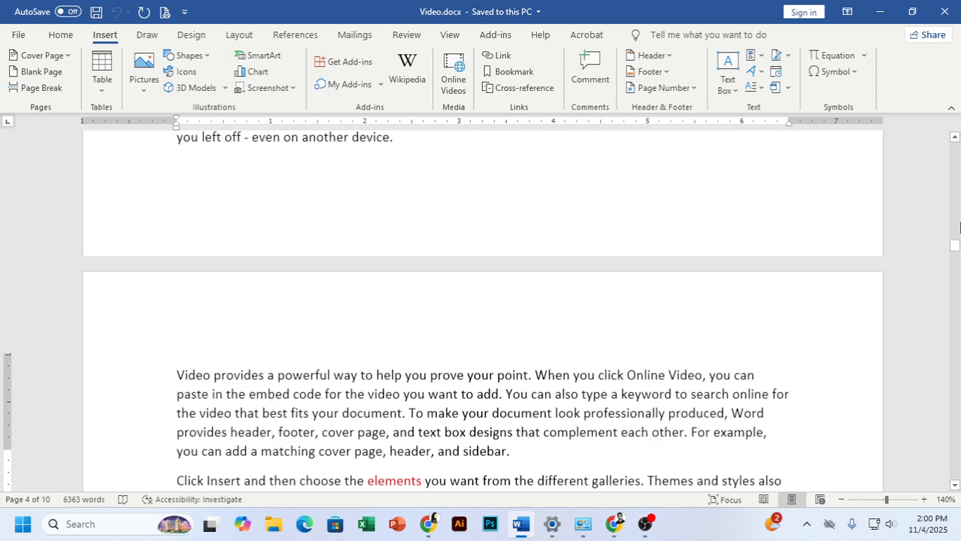
{"action": "scroll", "coordinate": [959, 227], "scroll_direction": "up", "scroll_amount": 5}
{"action": "left_click_drag", "start_coordinate": [959, 235], "coordinate": [900, 129]}
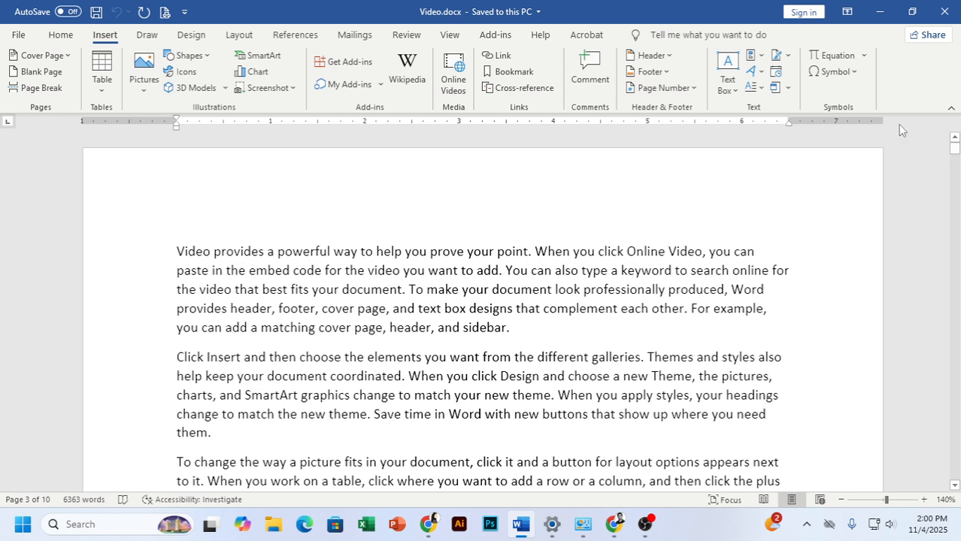
{"action": "left_click", "coordinate": [160, 252]}
{"action": "left_click", "coordinate": [179, 253]}
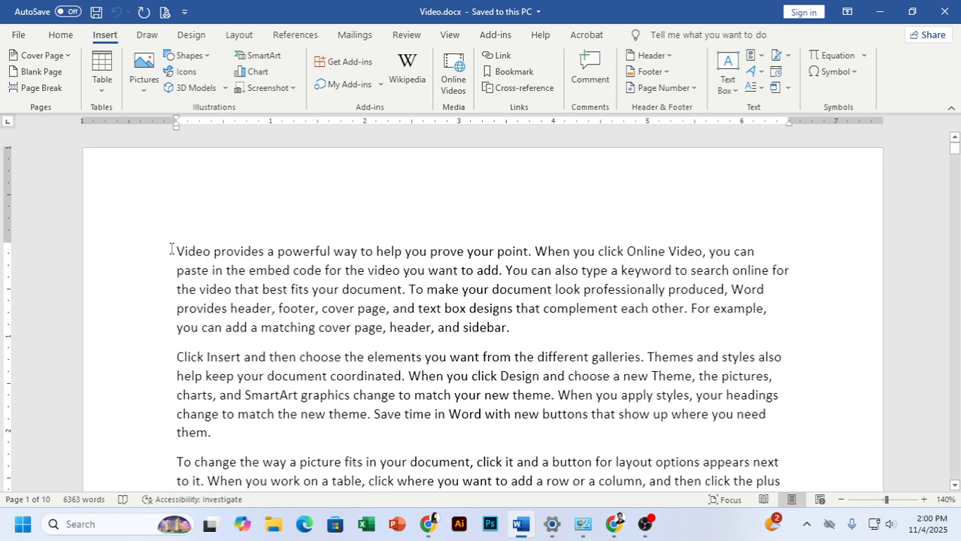
{"action": "key", "text": "ctrl+Return"}
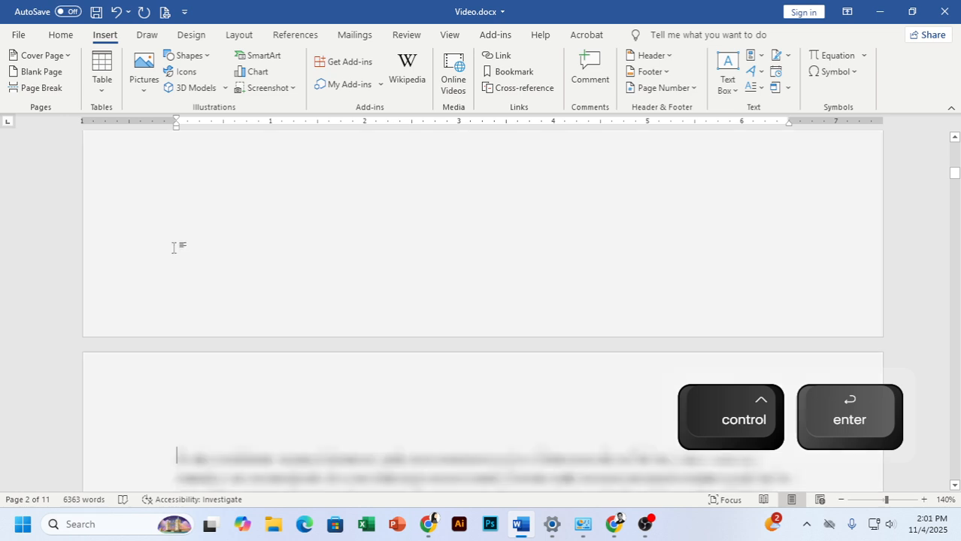
{"action": "key", "text": "Up"}
{"action": "scroll", "coordinate": [174, 243], "scroll_direction": "up", "scroll_amount": 2}
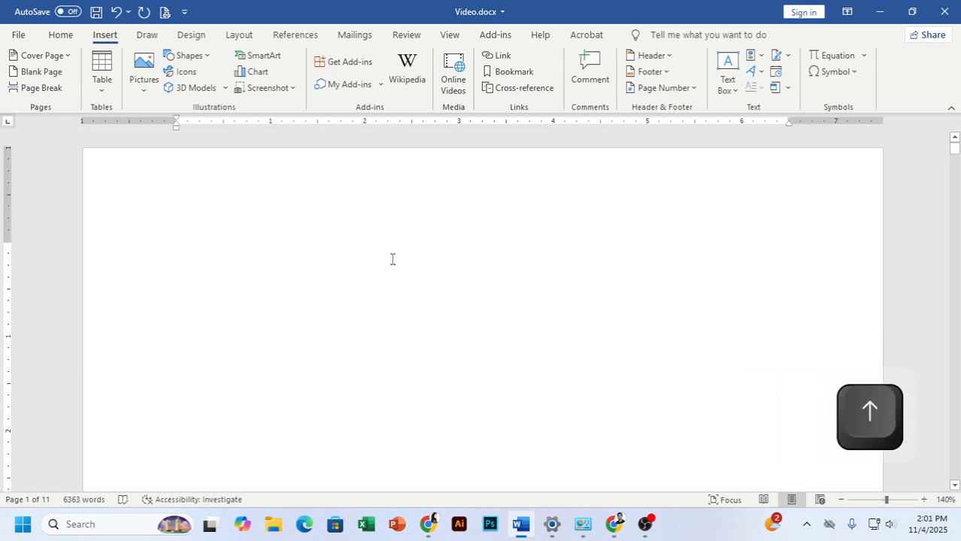
Add the line "Lesson – 1" above the first "Video provides" paragraph on page 2.
{"action": "key", "text": "shift"}
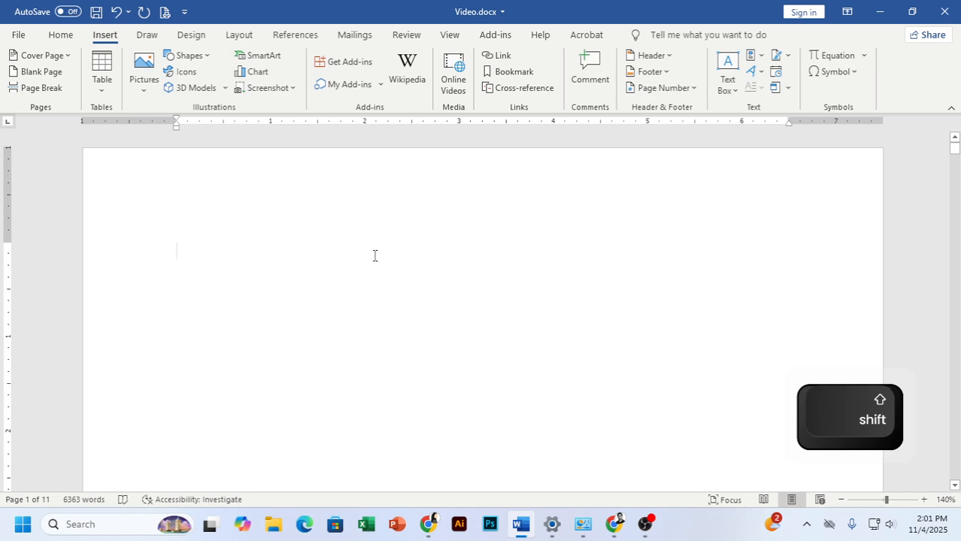
{"action": "scroll", "coordinate": [261, 382], "scroll_direction": "down", "scroll_amount": 1}
{"action": "scroll", "coordinate": [249, 391], "scroll_direction": "down", "scroll_amount": 14}
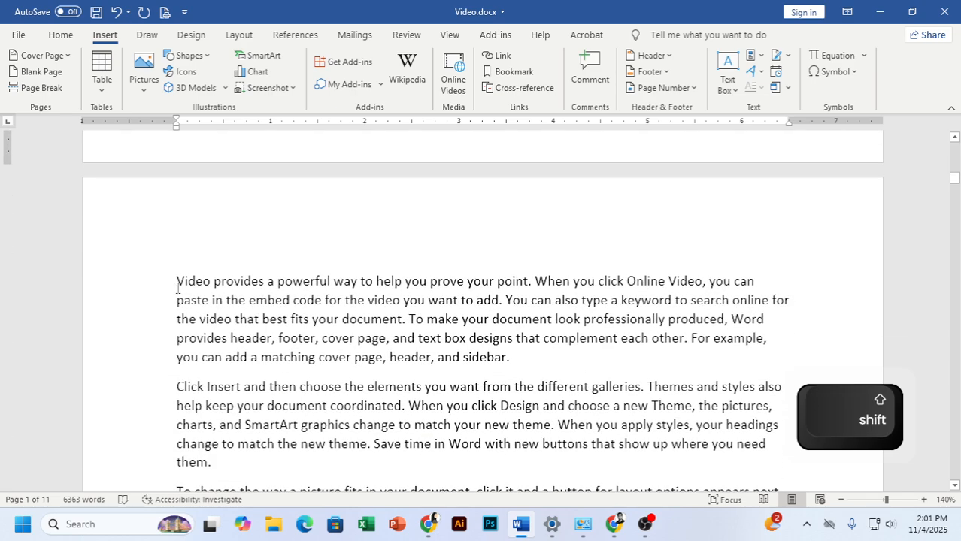
{"action": "left_click", "coordinate": [173, 271]}
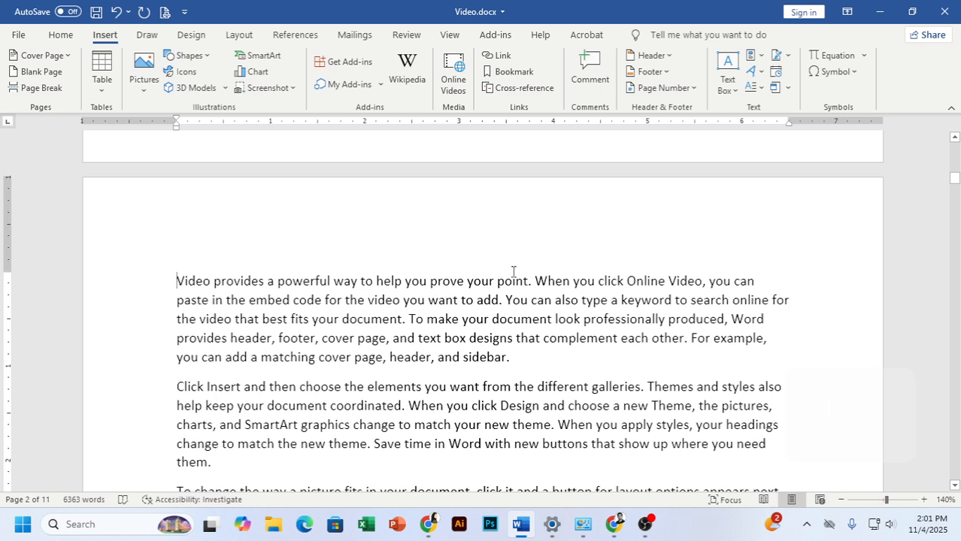
{"action": "key", "text": "Return"}
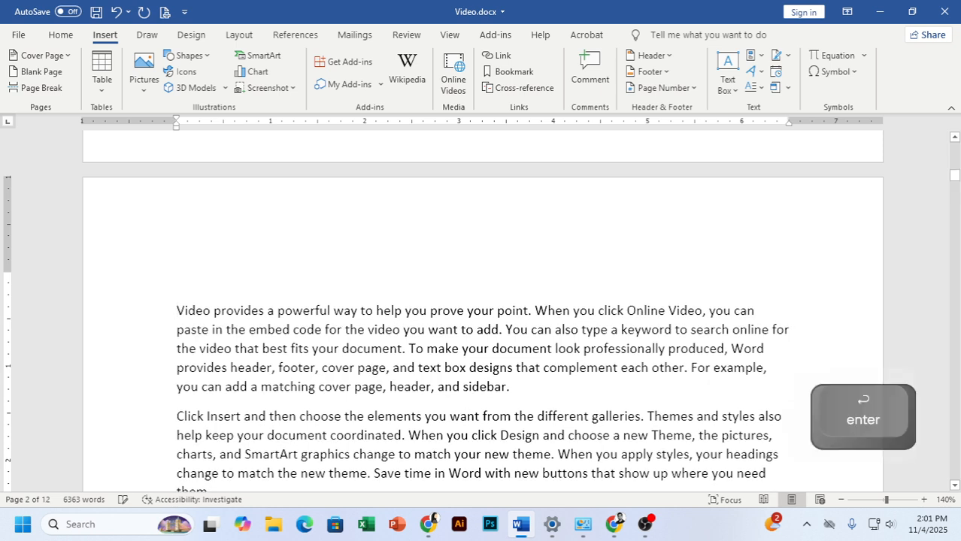
{"action": "key", "text": "Up"}
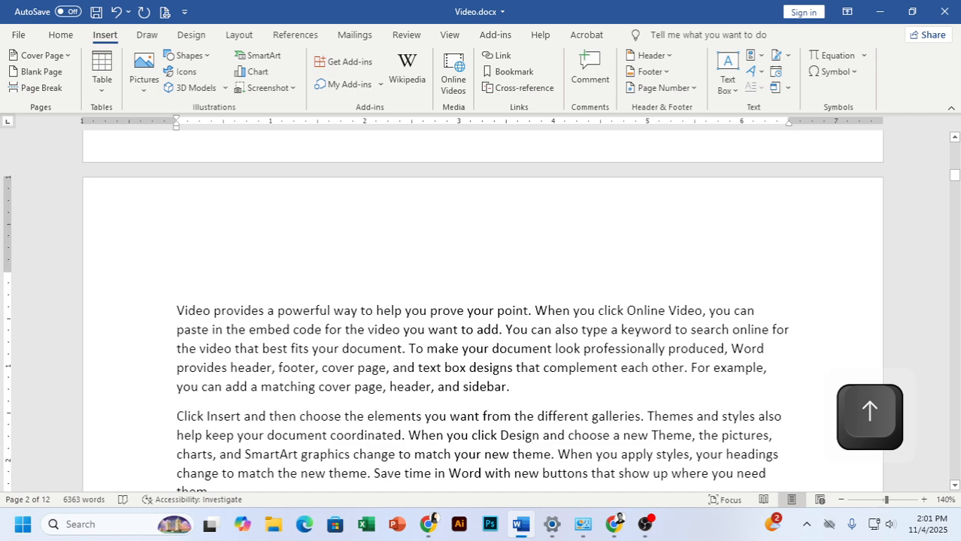
{"action": "type", "text": "Lesson "}
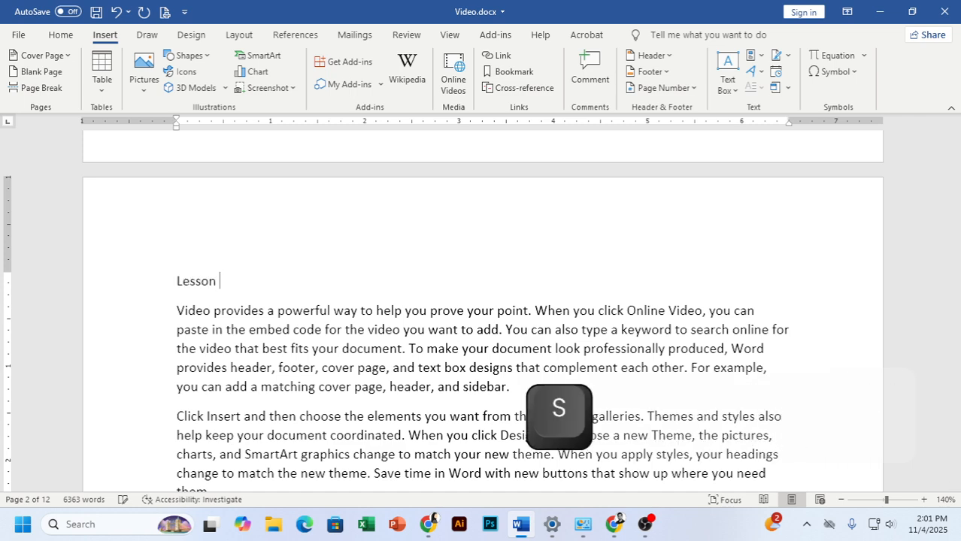
{"action": "type", "text": "- 1"}
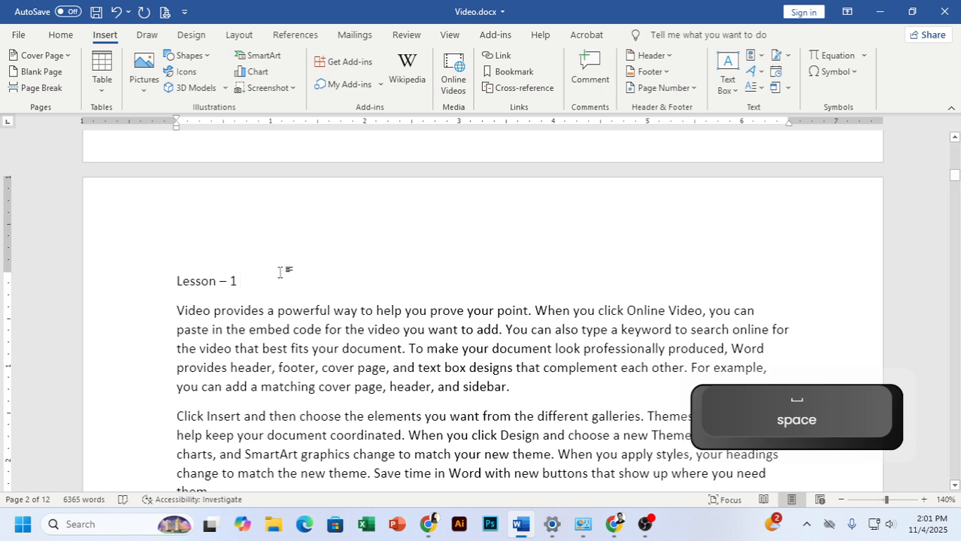
Make the "Lesson – 1" line bold and enlarge its font to heading size.
{"action": "left_click", "coordinate": [57, 289]}
{"action": "key", "text": "ctrl+b"}
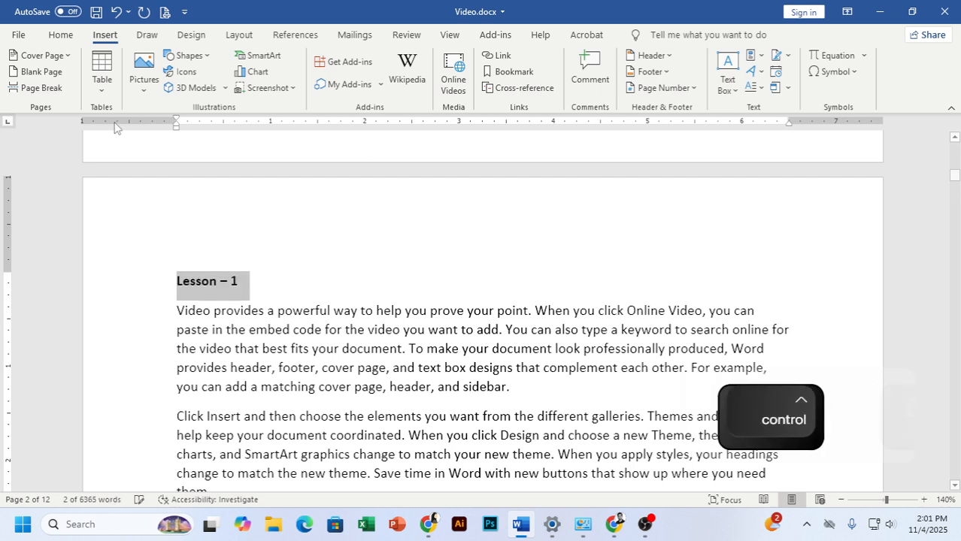
{"action": "key", "text": "ctrl+bracketright"}
{"action": "key", "text": "ctrl+bracketright"}
{"action": "key", "text": "ctrl+bracketright"}
{"action": "key", "text": "ctrl+bracketright"}
{"action": "key", "text": "ctrl+bracketright"}
{"action": "key", "text": "ctrl+bracketright"}
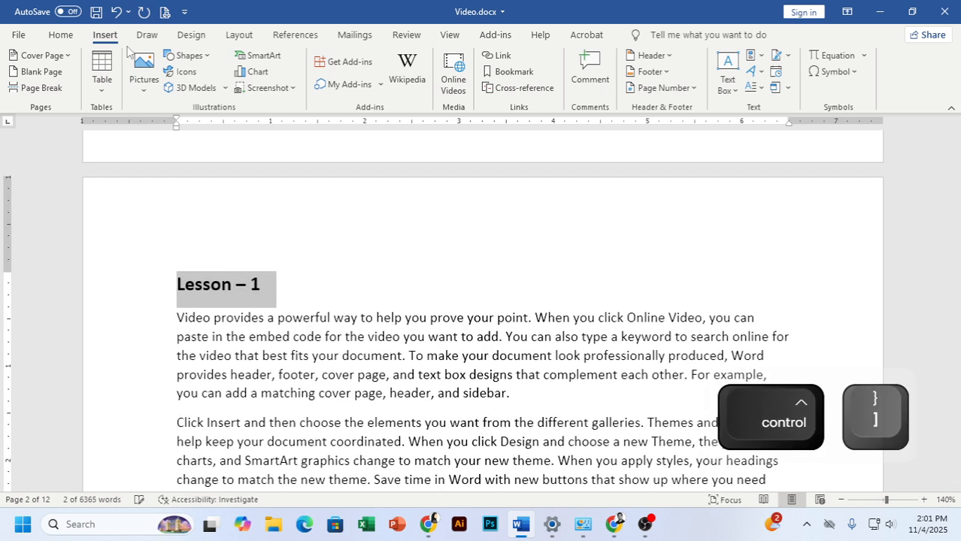
{"action": "key", "text": "ctrl+bracketright"}
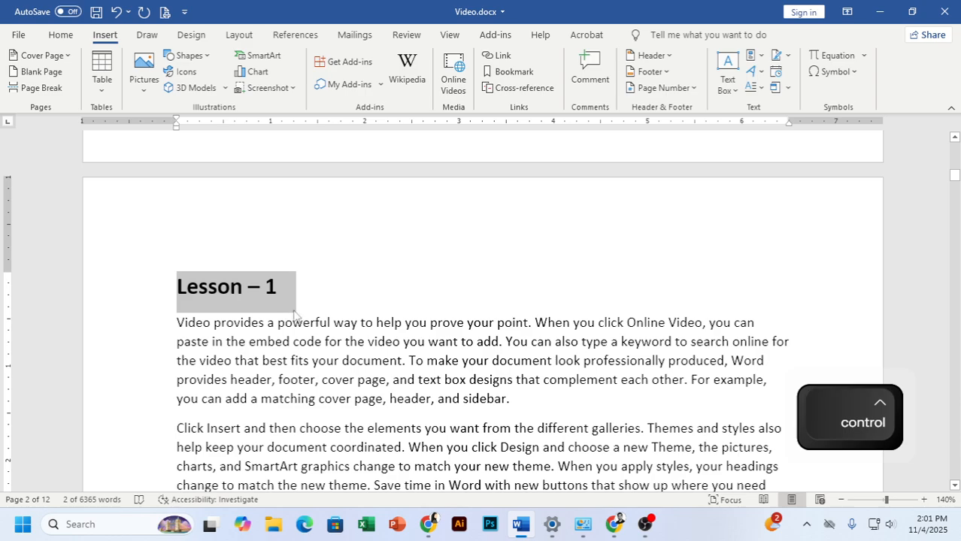
Copy the "Lesson – 1" heading into a new line at the start of page 4, above "provides header, footer".
{"action": "scroll", "coordinate": [386, 343], "scroll_direction": "down", "scroll_amount": 3}
{"action": "key", "text": "ctrl+c"}
{"action": "scroll", "coordinate": [386, 343], "scroll_direction": "down", "scroll_amount": 10}
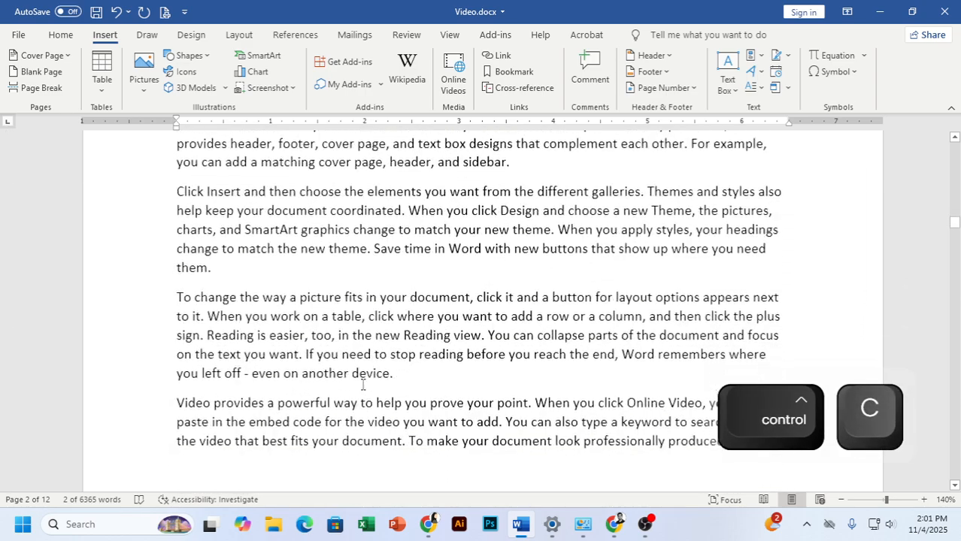
{"action": "left_click", "coordinate": [141, 246]}
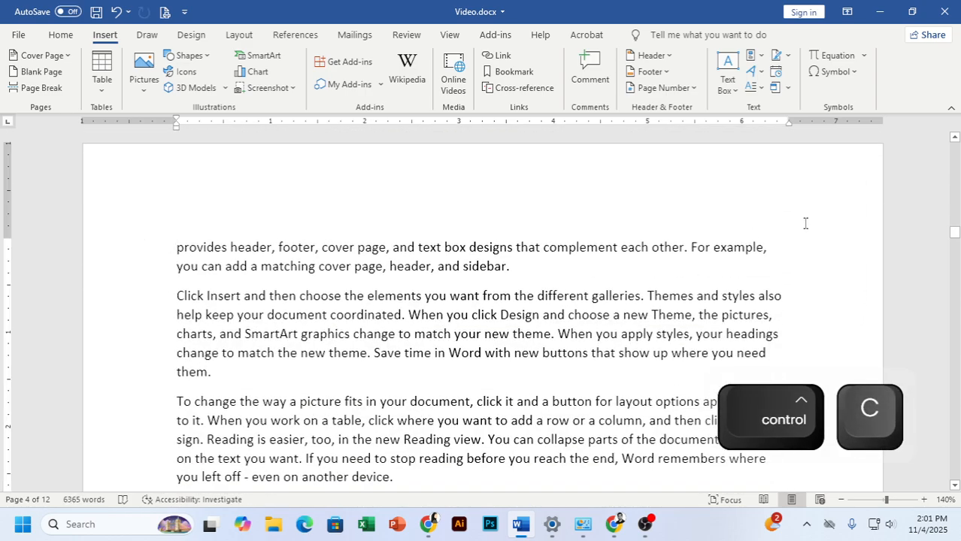
{"action": "key", "text": "Return"}
{"action": "key", "text": "Up"}
{"action": "key", "text": "ctrl+v"}
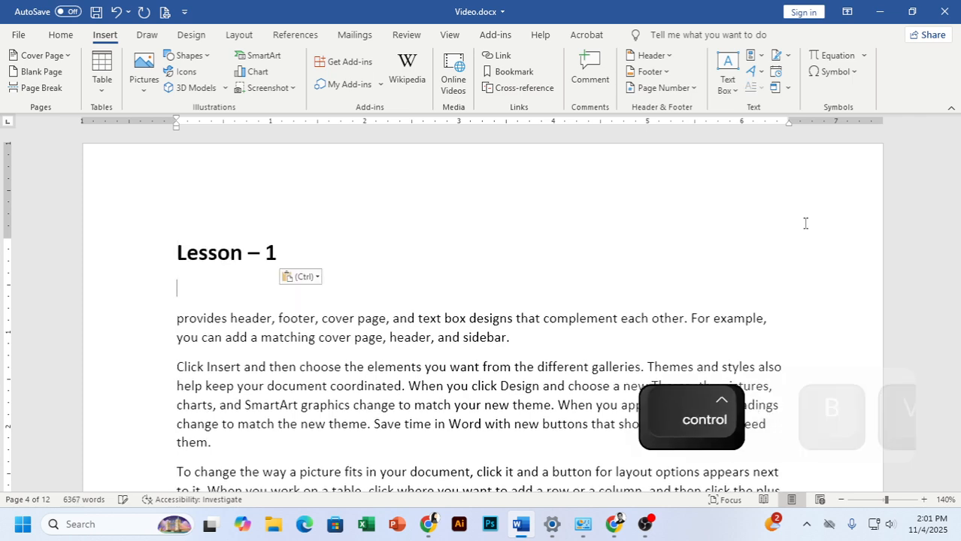
Renumber the pasted lesson heading on page 4 as "Lesson – 2" and remove the empty line below it.
{"action": "key", "text": "BackSpace"}
{"action": "key", "text": "BackSpace"}
{"action": "type", "text": "2"}
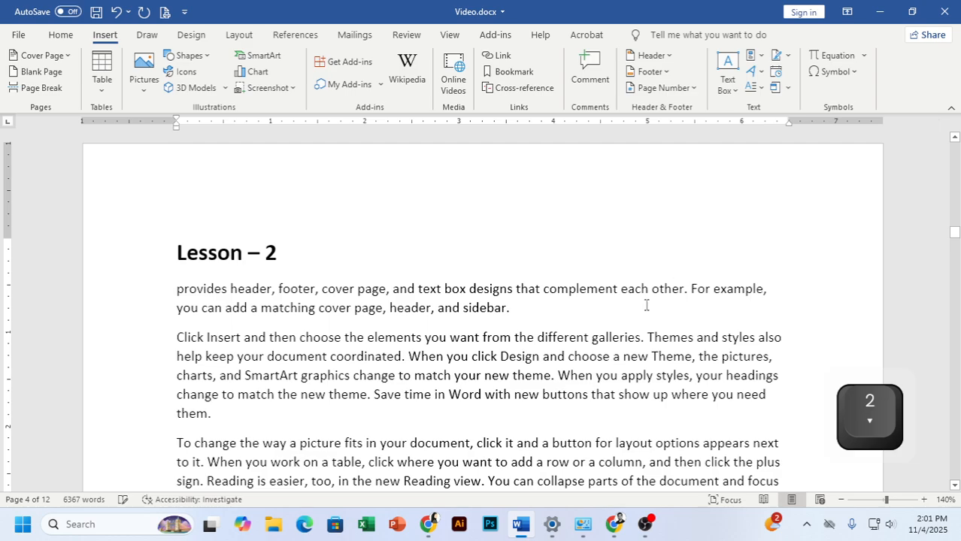
Paste the lesson heading on a new line above the first paragraph of page 5 and renumber it "Lesson – 3".
{"action": "key", "text": "ctrl+z"}
{"action": "key", "text": "ctrl+z"}
{"action": "key", "text": "ctrl+z"}
{"action": "key", "text": "ctrl+z"}
{"action": "key", "text": "ctrl+z"}
{"action": "scroll", "coordinate": [371, 386], "scroll_direction": "up", "scroll_amount": 5}
{"action": "left_click", "coordinate": [158, 275]}
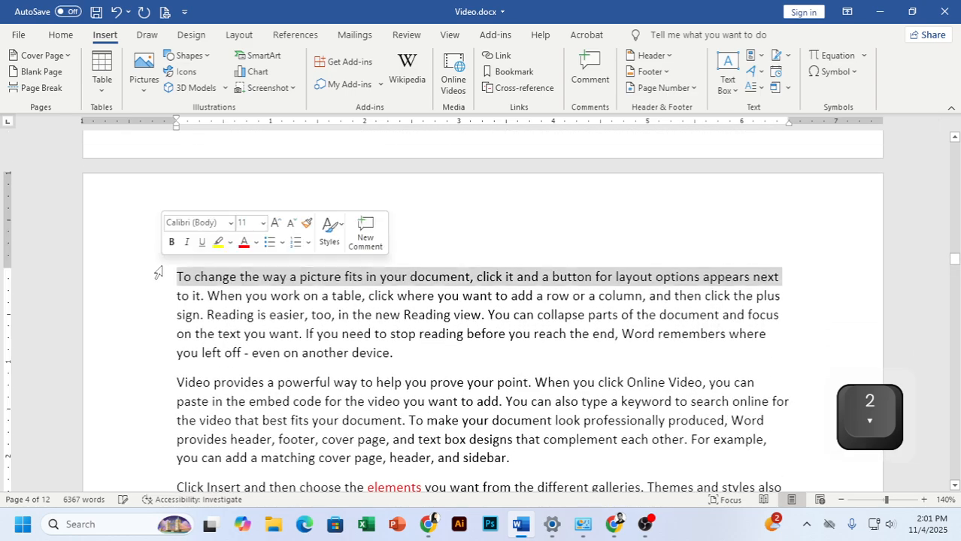
{"action": "left_click", "coordinate": [694, 243]}
{"action": "key", "text": "Return"}
{"action": "key", "text": "Up"}
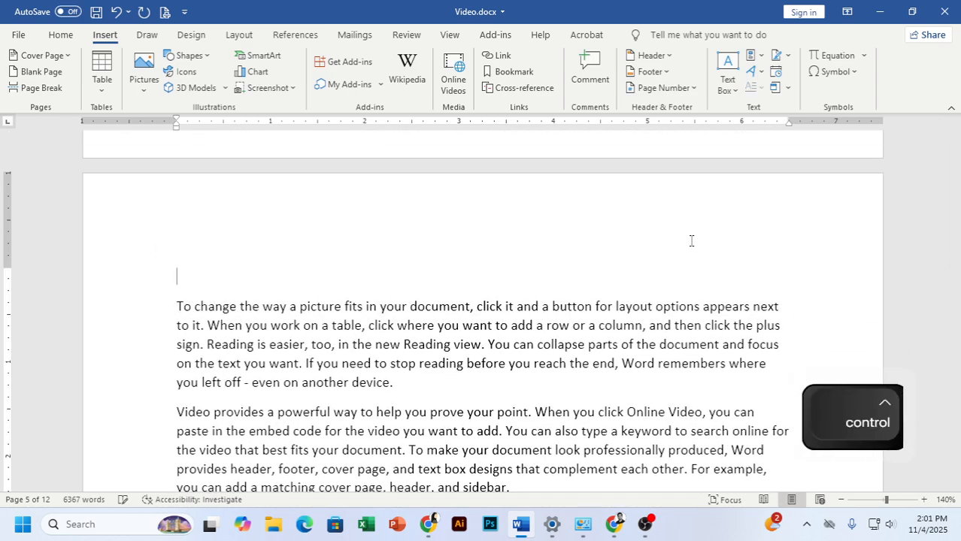
{"action": "key", "text": "ctrl+v"}
{"action": "key", "text": "BackSpace"}
{"action": "type", "text": "3"}
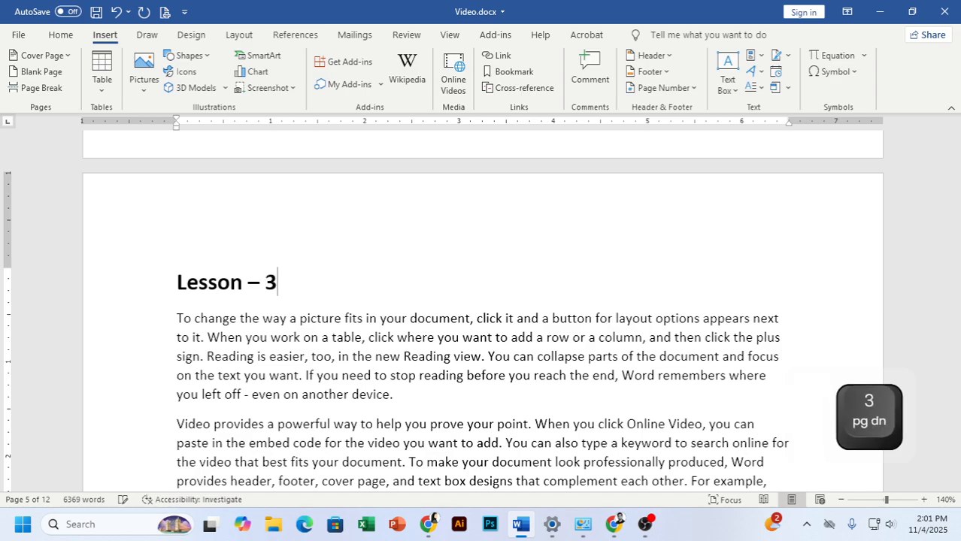
Apply the Heading 1 style to the Lesson – 1, Lesson – 2 and Lesson – 3 titles together.
{"action": "left_click_drag", "start_coordinate": [287, 281], "coordinate": [99, 243]}
{"action": "scroll", "coordinate": [425, 268], "scroll_direction": "up", "scroll_amount": 18}
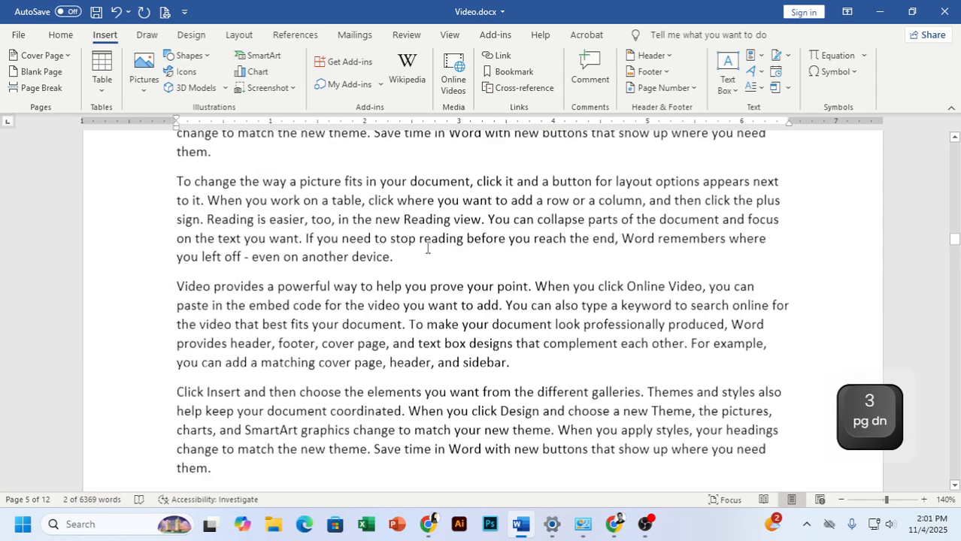
{"action": "scroll", "coordinate": [376, 225], "scroll_direction": "down", "scroll_amount": 5}
{"action": "scroll", "coordinate": [269, 173], "scroll_direction": "up", "scroll_amount": 2}
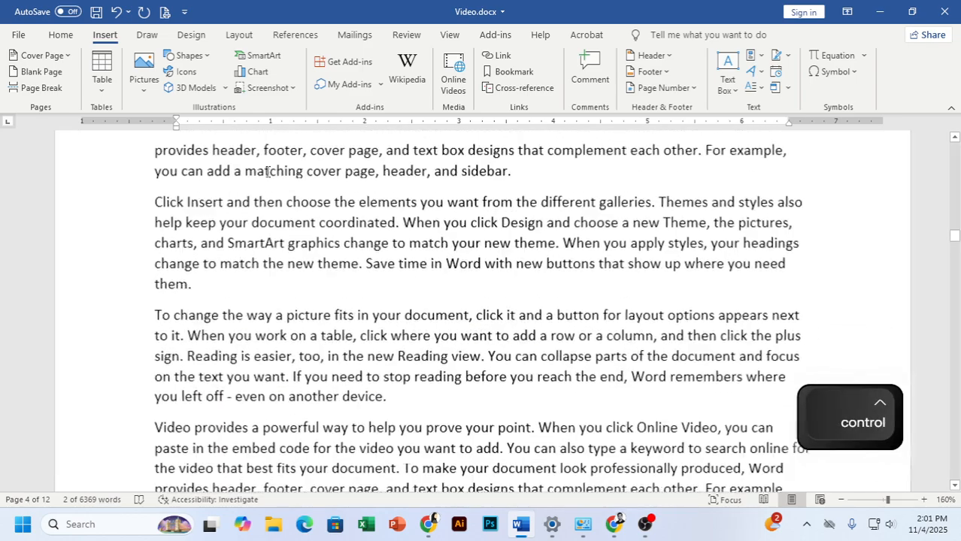
{"action": "scroll", "coordinate": [277, 206], "scroll_direction": "up", "scroll_amount": 4}
{"action": "left_click_drag", "start_coordinate": [274, 445], "coordinate": [111, 423]}
{"action": "scroll", "coordinate": [397, 305], "scroll_direction": "down", "scroll_amount": 10}
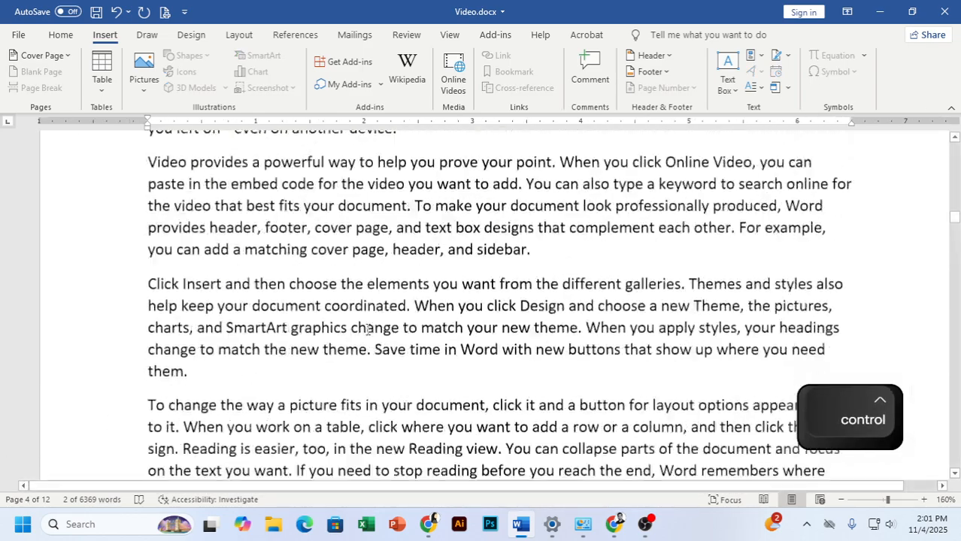
{"action": "scroll", "coordinate": [397, 304], "scroll_direction": "up", "scroll_amount": 20}
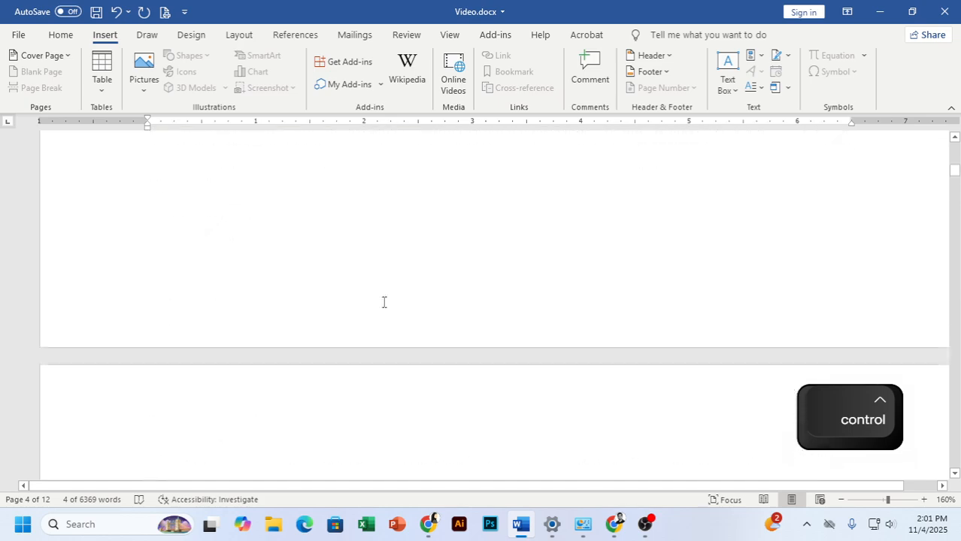
{"action": "scroll", "coordinate": [284, 331], "scroll_direction": "down", "scroll_amount": 3}
{"action": "left_click_drag", "start_coordinate": [282, 306], "coordinate": [56, 276]}
{"action": "scroll", "coordinate": [377, 316], "scroll_direction": "down", "scroll_amount": 8}
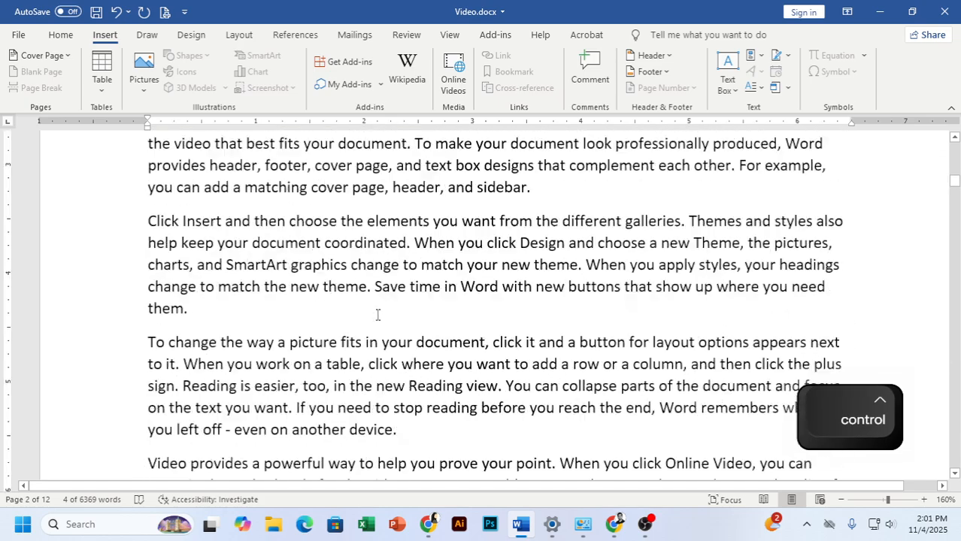
{"action": "scroll", "coordinate": [366, 326], "scroll_direction": "down", "scroll_amount": 20}
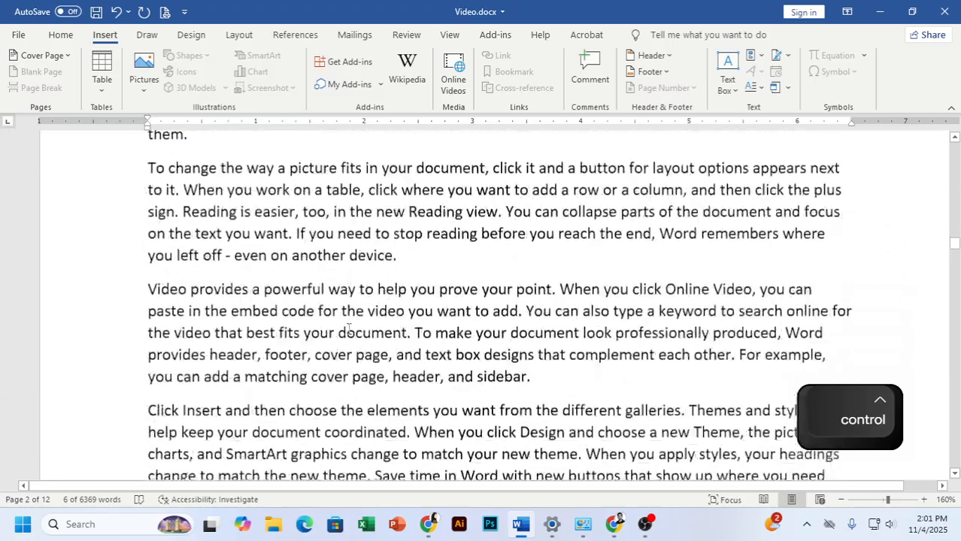
{"action": "scroll", "coordinate": [344, 329], "scroll_direction": "down", "scroll_amount": 10, "text": "ctrl"}
{"action": "scroll", "coordinate": [344, 328], "scroll_direction": "up", "scroll_amount": 9, "text": "ctrl"}
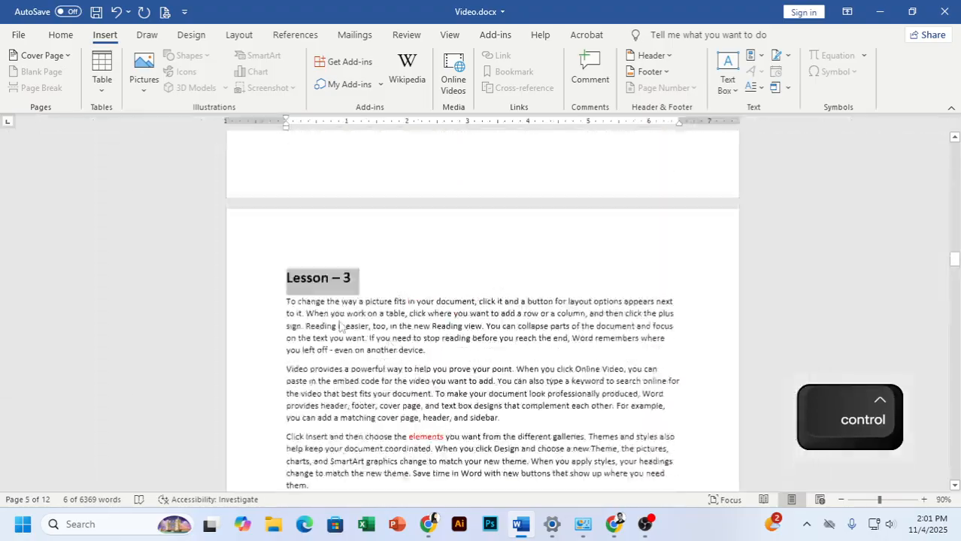
{"action": "scroll", "coordinate": [344, 309], "scroll_direction": "down", "scroll_amount": 10}
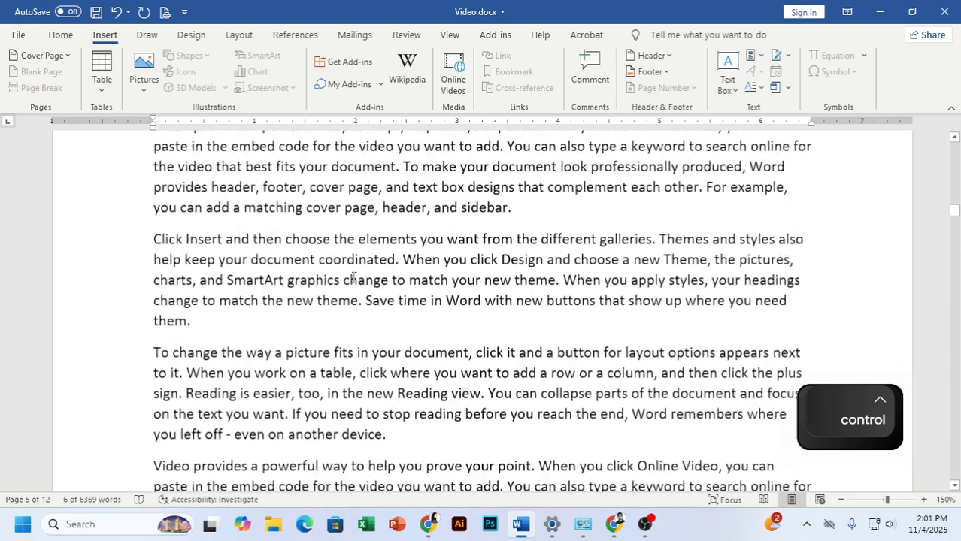
{"action": "left_click", "coordinate": [60, 35]}
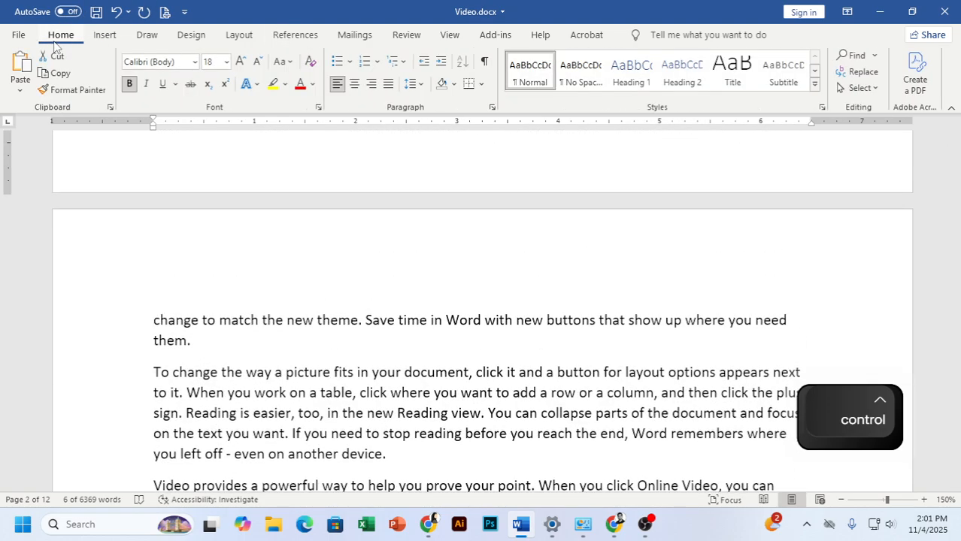
{"action": "left_click", "coordinate": [636, 78]}
{"action": "scroll", "coordinate": [373, 326], "scroll_direction": "up", "scroll_amount": 6}
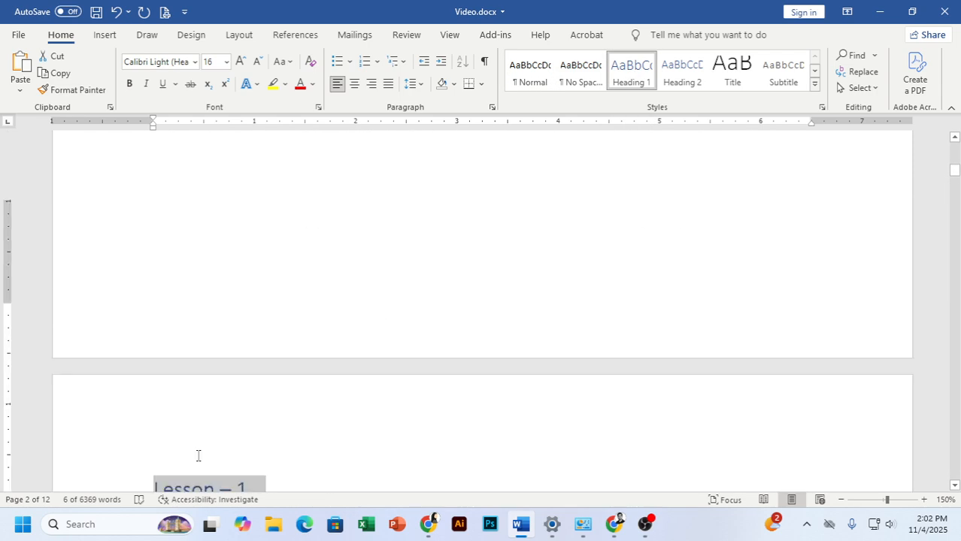
{"action": "scroll", "coordinate": [197, 454], "scroll_direction": "down", "scroll_amount": 3}
{"action": "left_click", "coordinate": [270, 385]}
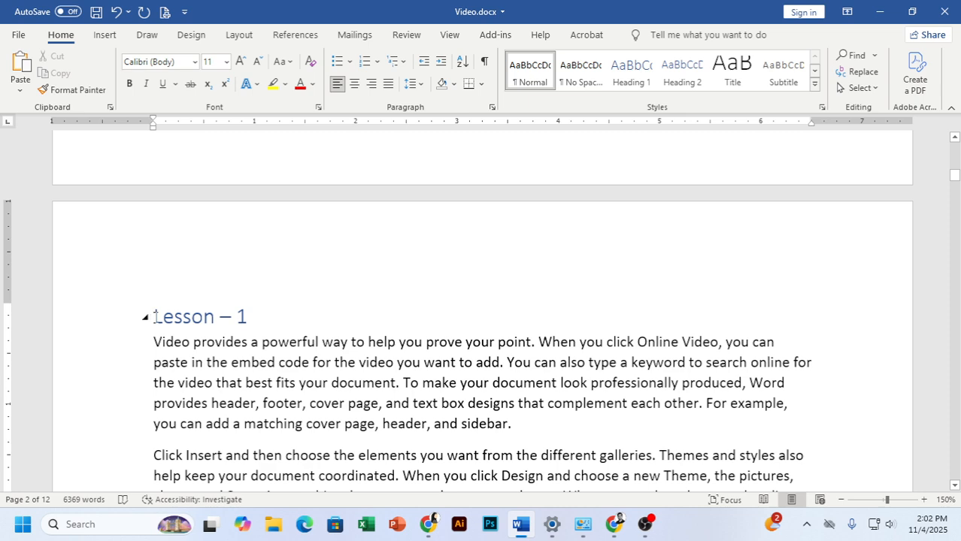
Insert a hyperlinked cross-reference to the heading text of Lesson – 1 on the blank first page.
{"action": "scroll", "coordinate": [155, 316], "scroll_direction": "up", "scroll_amount": 8}
{"action": "scroll", "coordinate": [247, 244], "scroll_direction": "down", "scroll_amount": 1, "text": "ctrl"}
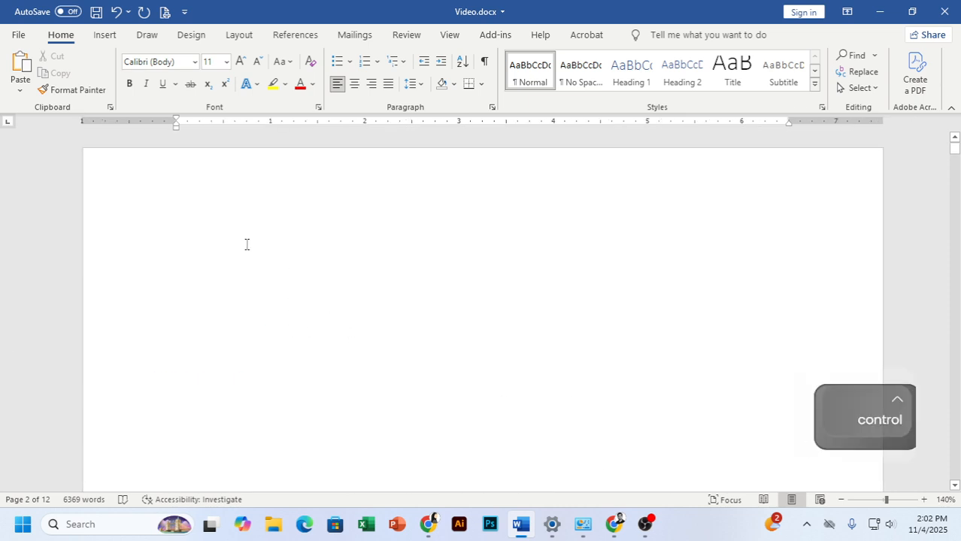
{"action": "left_click", "coordinate": [227, 236]}
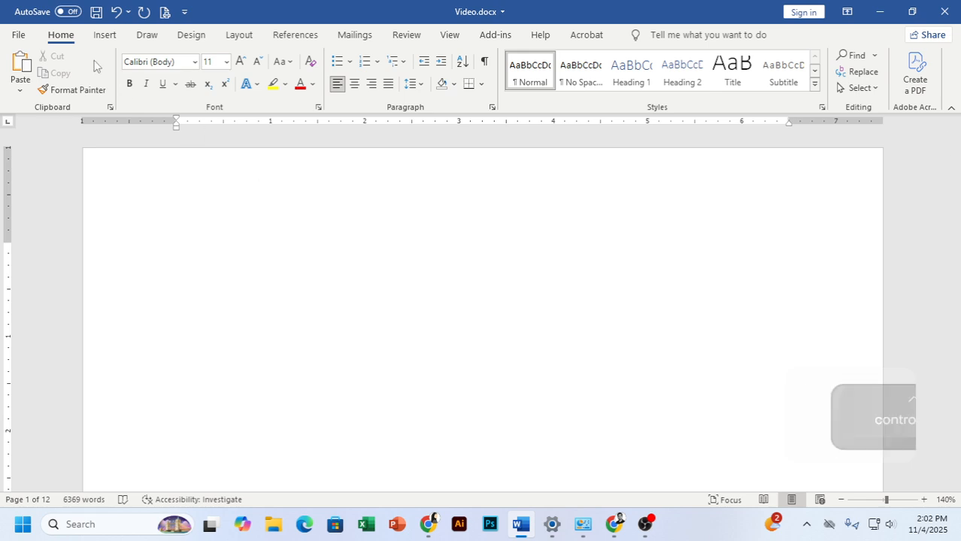
{"action": "left_click", "coordinate": [102, 37]}
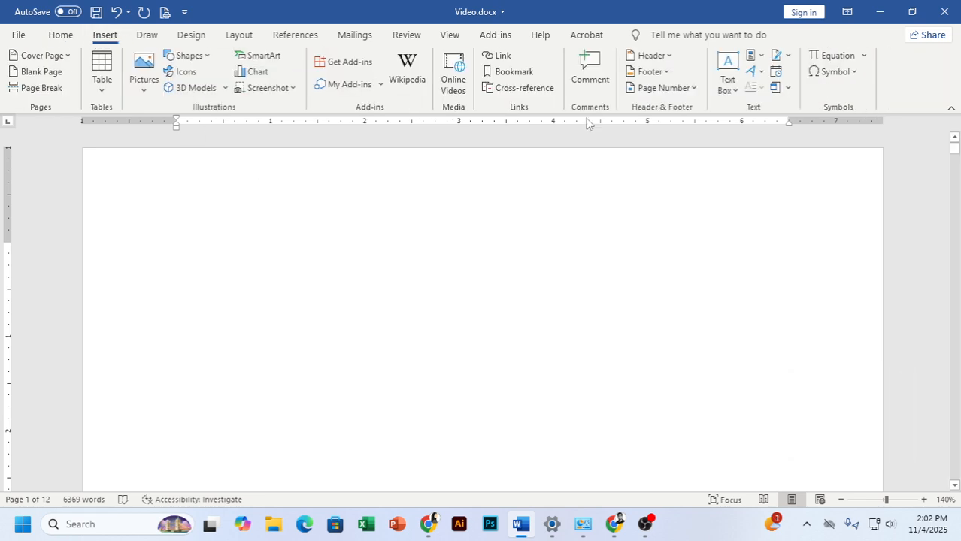
{"action": "left_click", "coordinate": [537, 89]}
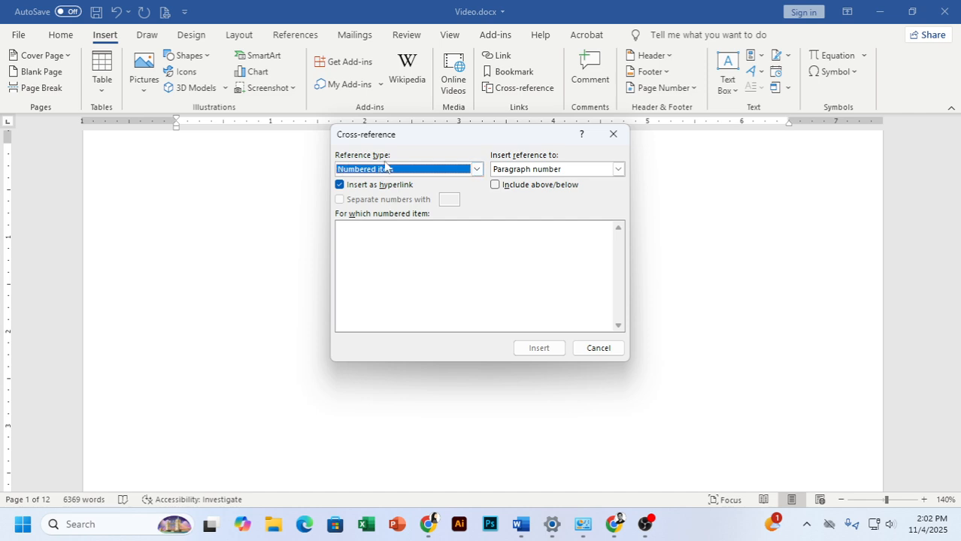
{"action": "left_click", "coordinate": [387, 169]}
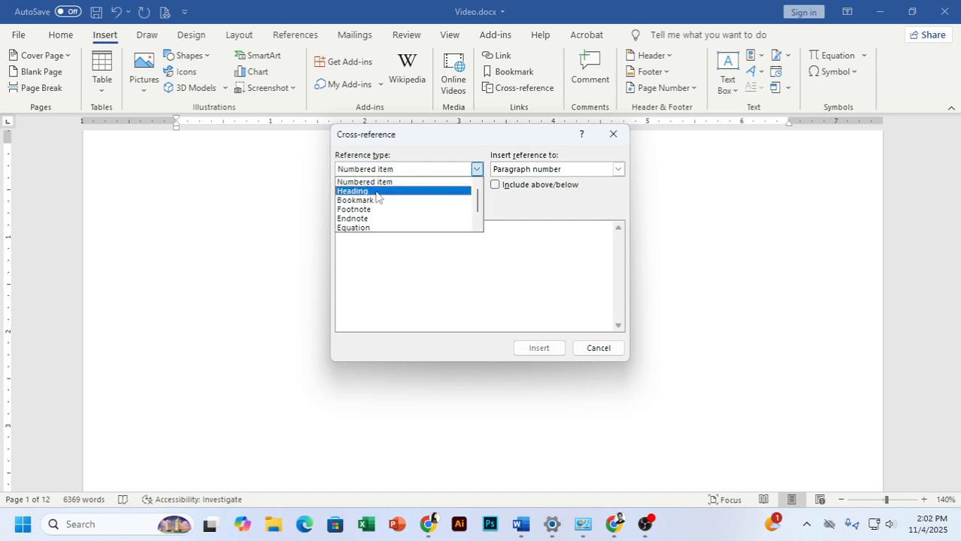
{"action": "left_click", "coordinate": [377, 193]}
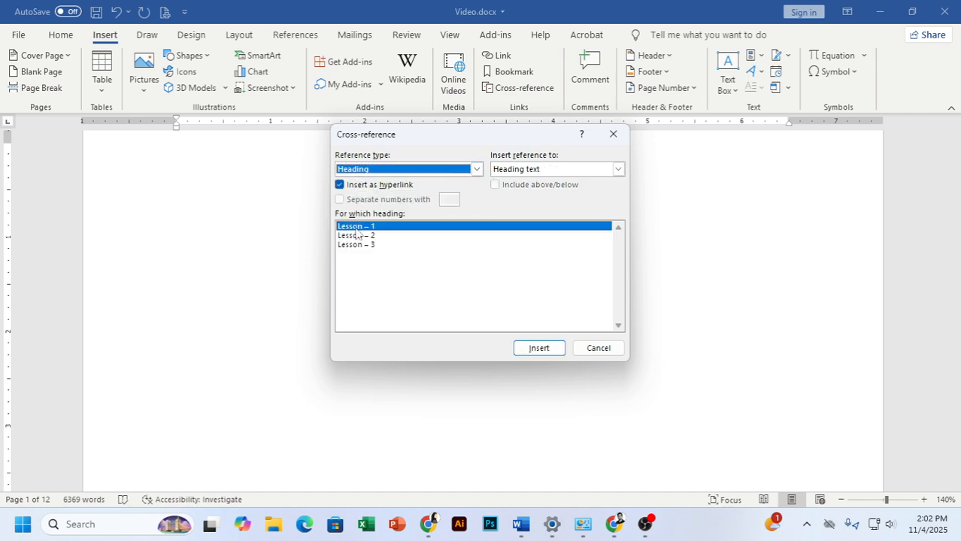
{"action": "left_click", "coordinate": [377, 227]}
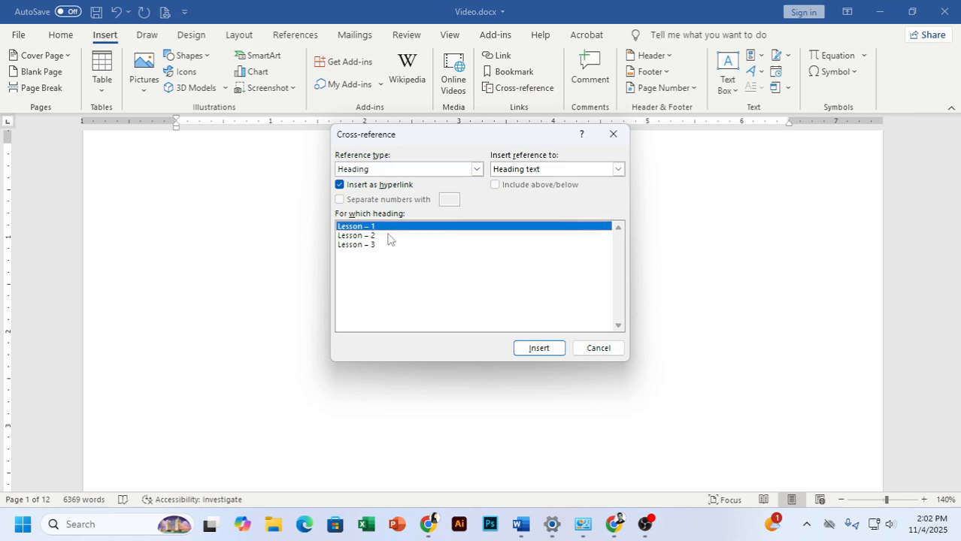
{"action": "left_click", "coordinate": [538, 349]}
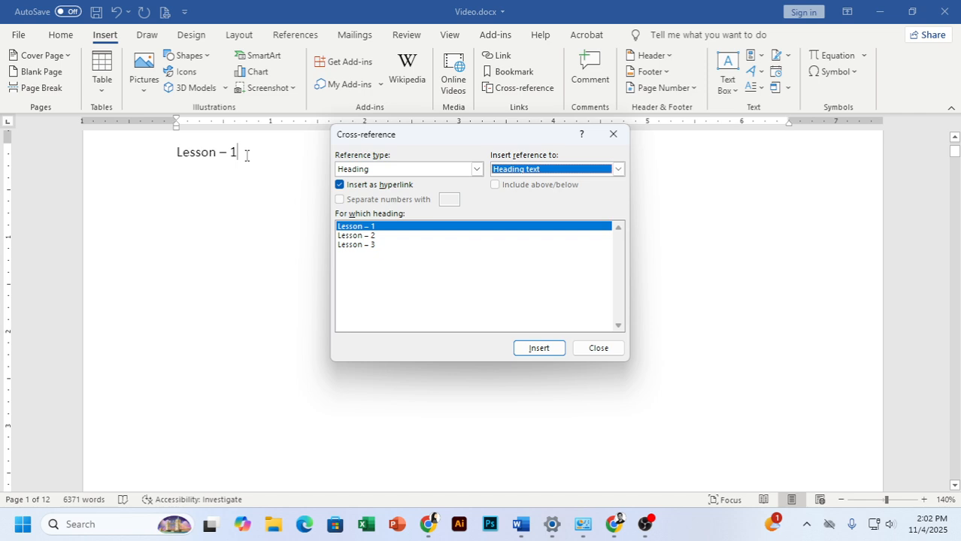
Add a cross-reference to the Lesson – 2 heading on a new line below the Lesson – 1 reference.
{"action": "left_click", "coordinate": [247, 155]}
{"action": "key", "text": "Return"}
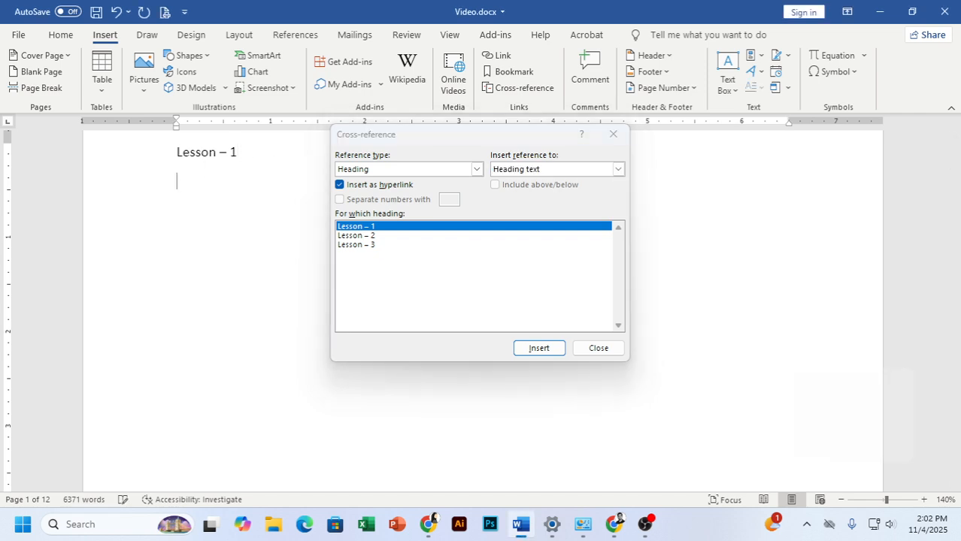
{"action": "left_click", "coordinate": [368, 236]}
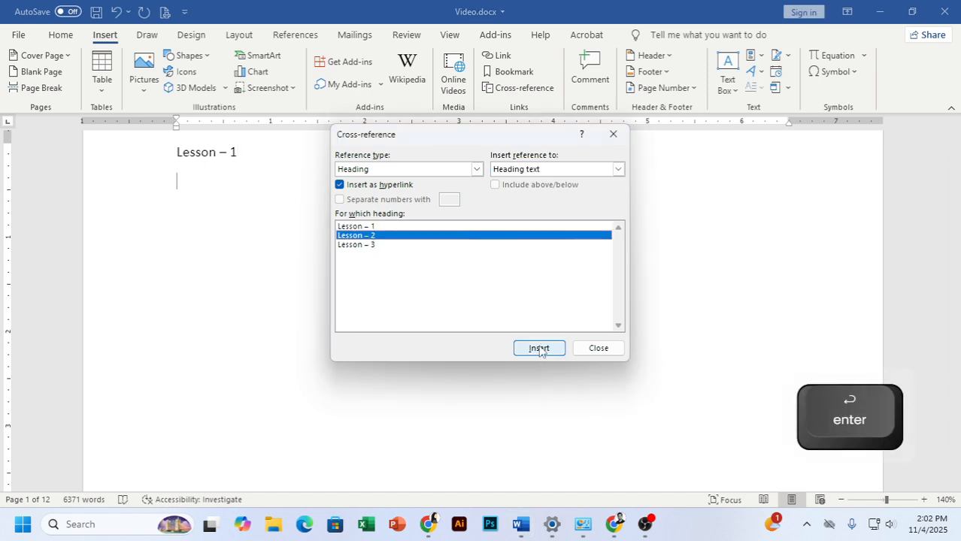
{"action": "left_click", "coordinate": [538, 348]}
Add a cross-reference to the Lesson – 3 heading on a new line below the Lesson – 2 reference and finish cross-referencing.
{"action": "left_click", "coordinate": [241, 154]}
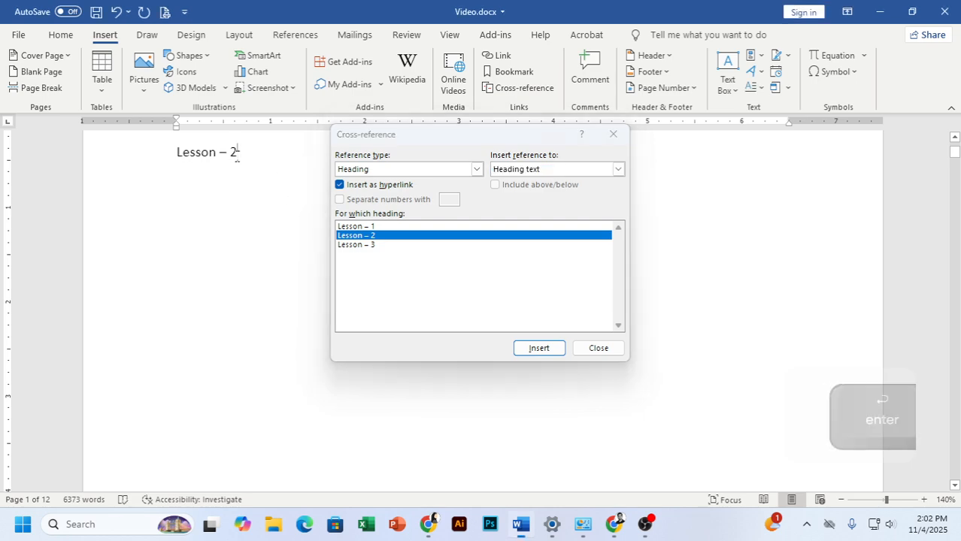
{"action": "key", "text": "Return"}
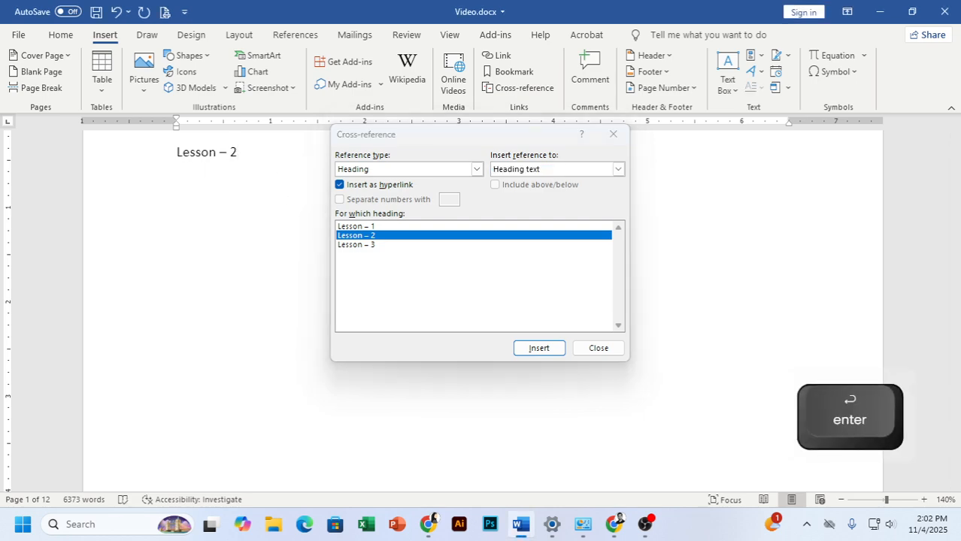
{"action": "scroll", "coordinate": [214, 168], "scroll_direction": "up", "scroll_amount": 2}
{"action": "left_click", "coordinate": [353, 245]}
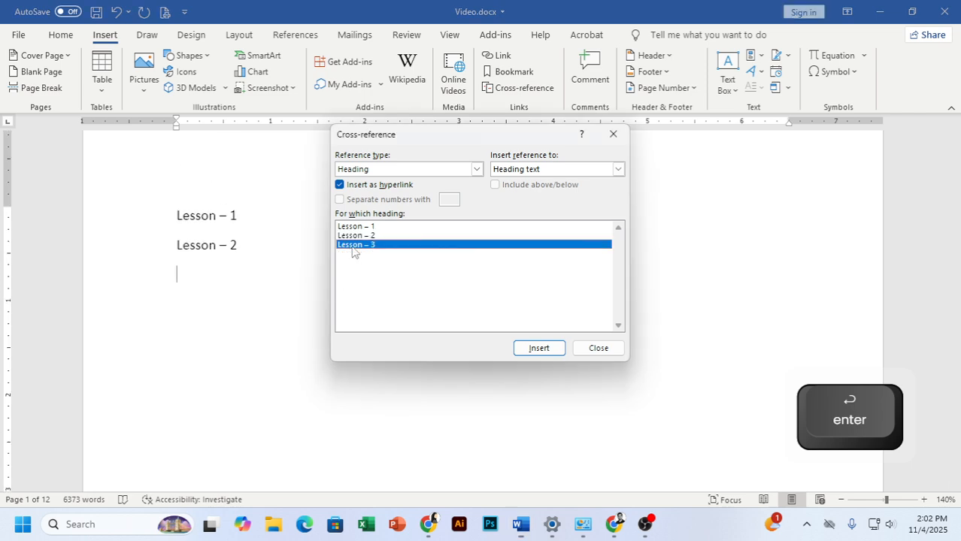
{"action": "left_click", "coordinate": [538, 348]}
{"action": "left_click", "coordinate": [599, 348]}
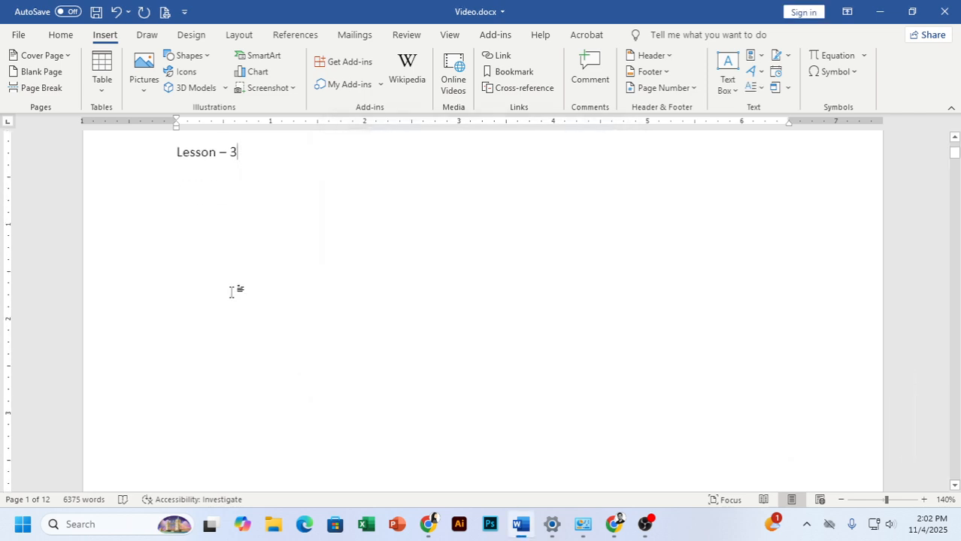
{"action": "scroll", "coordinate": [218, 226], "scroll_direction": "up", "scroll_amount": 3}
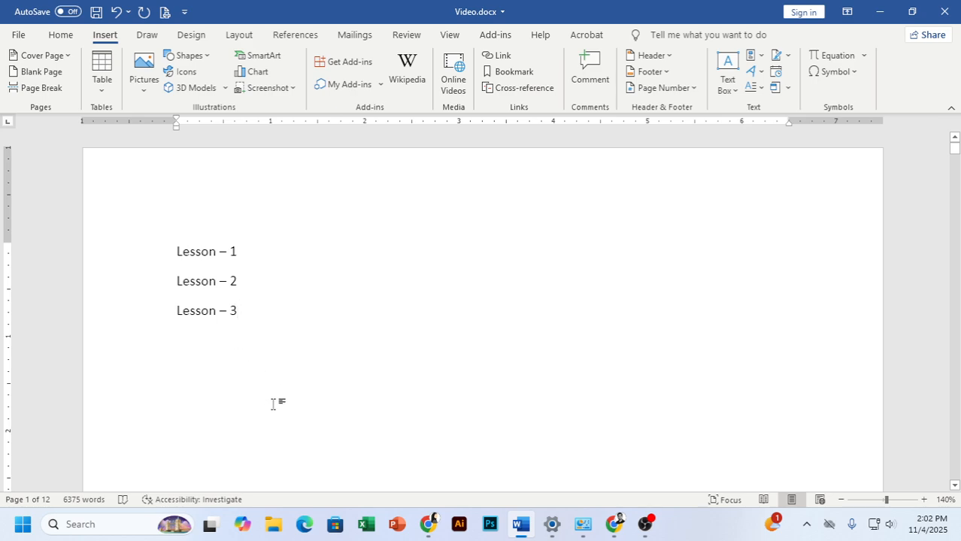
Follow the Lesson – 1, Lesson – 2 and Lesson – 3 cross-reference links in turn, returning to the first page after each.
{"action": "left_click", "coordinate": [211, 256], "text": "ctrl"}
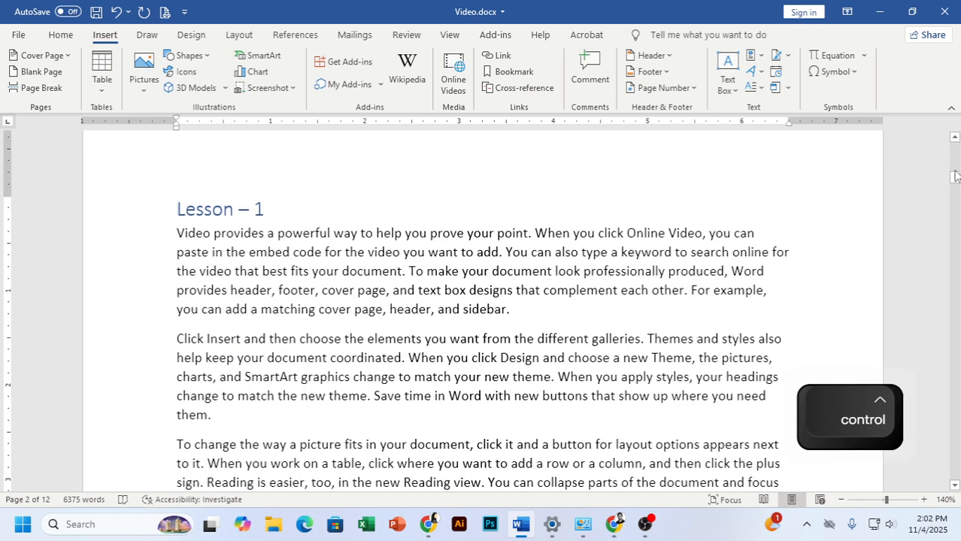
{"action": "left_click_drag", "start_coordinate": [955, 176], "coordinate": [955, 140]}
{"action": "left_click", "coordinate": [224, 284], "text": "ctrl"}
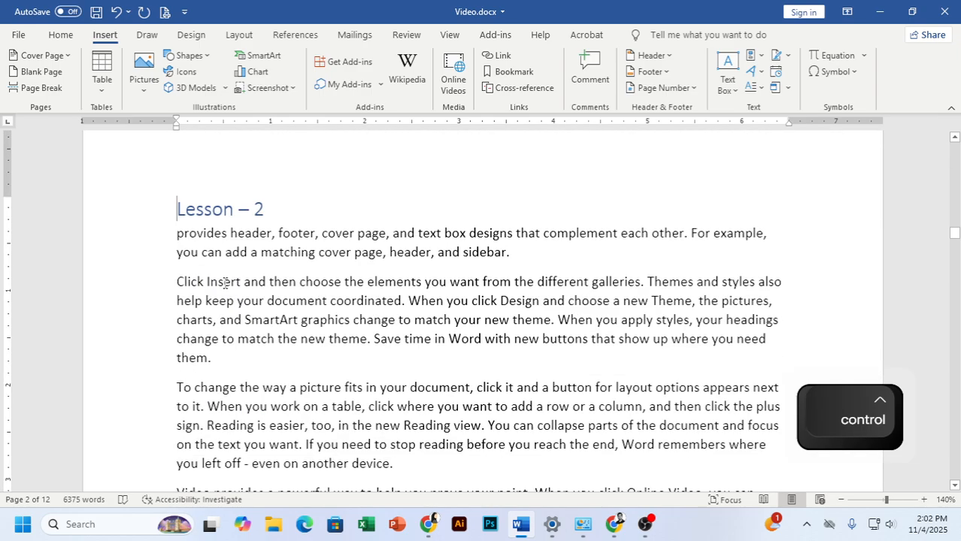
{"action": "left_click_drag", "start_coordinate": [955, 234], "coordinate": [955, 144]}
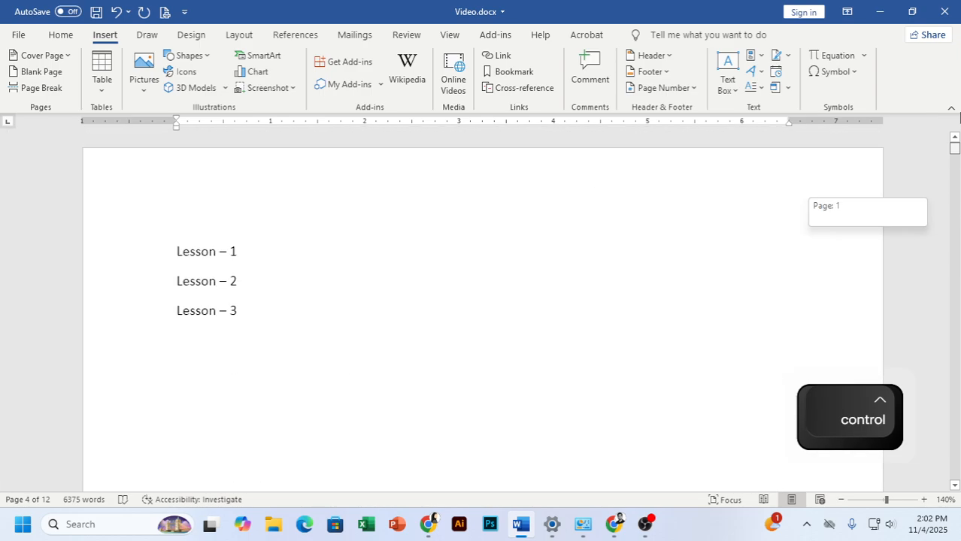
{"action": "left_click", "coordinate": [211, 315], "text": "ctrl"}
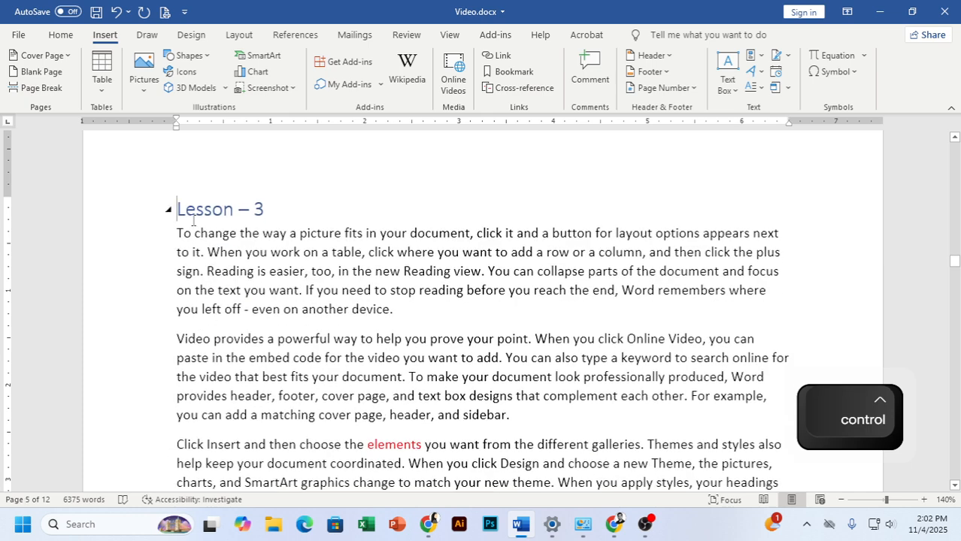
{"action": "left_click_drag", "start_coordinate": [955, 261], "coordinate": [955, 143]}
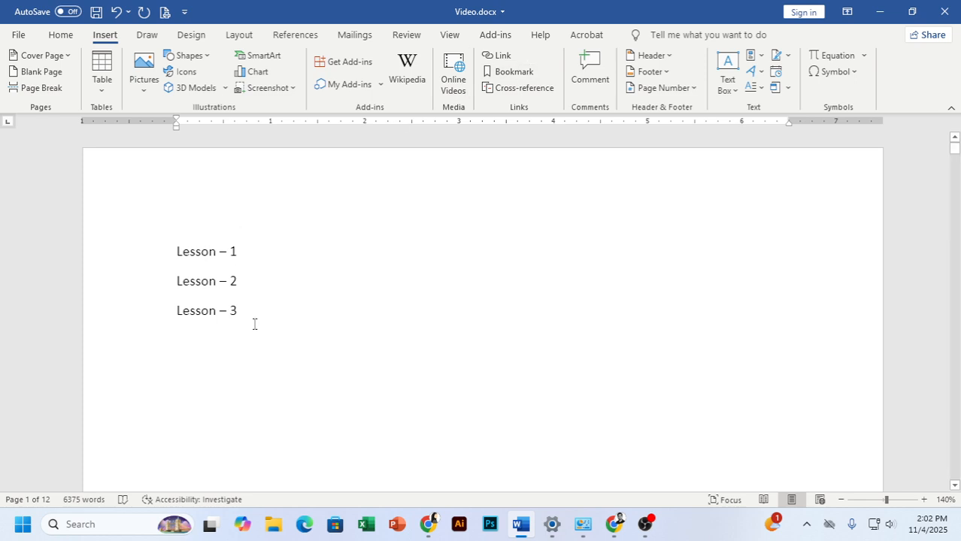
{"action": "left_click_drag", "start_coordinate": [254, 324], "coordinate": [177, 248]}
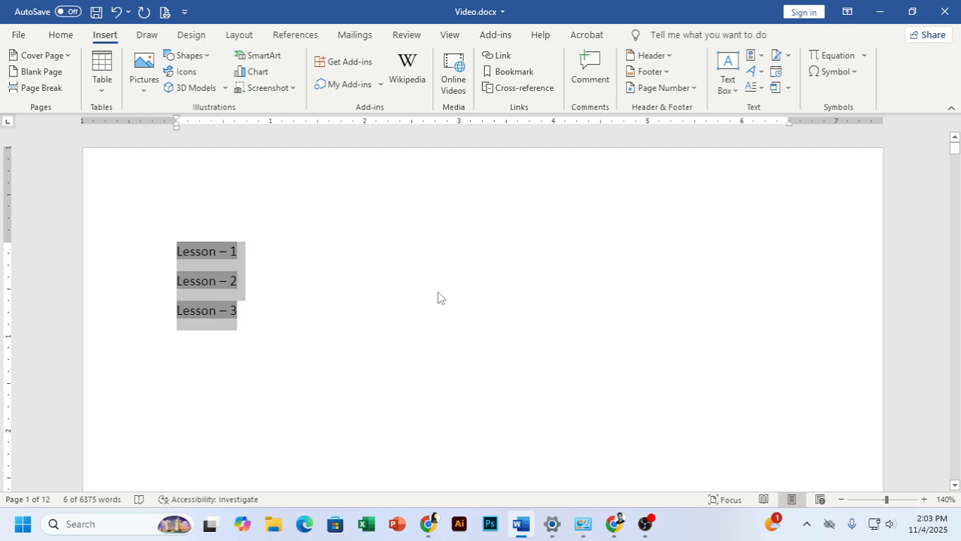
{"action": "scroll", "coordinate": [382, 380], "scroll_direction": "down", "scroll_amount": 15}
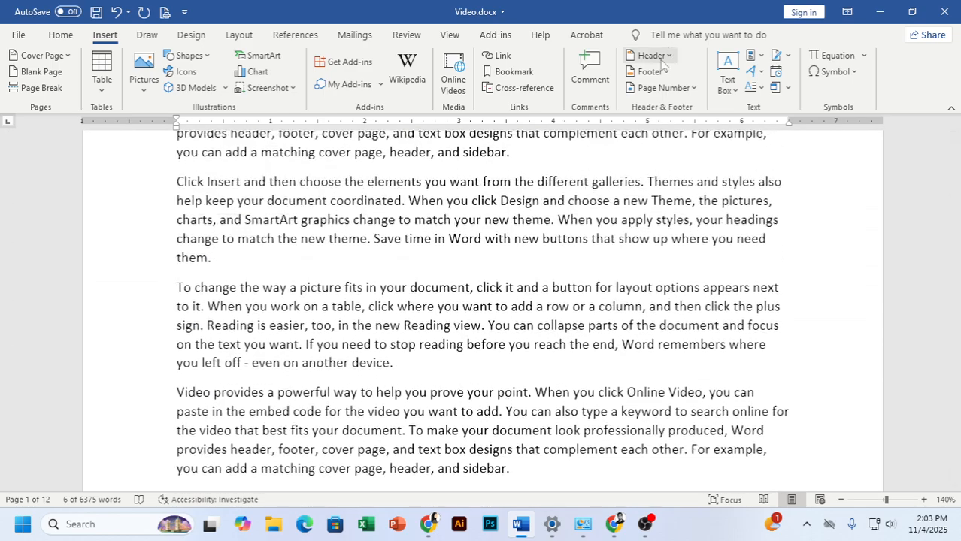
{"action": "scroll", "coordinate": [663, 66], "scroll_direction": "up", "scroll_amount": 1}
{"action": "scroll", "coordinate": [317, 214], "scroll_direction": "up", "scroll_amount": 2}
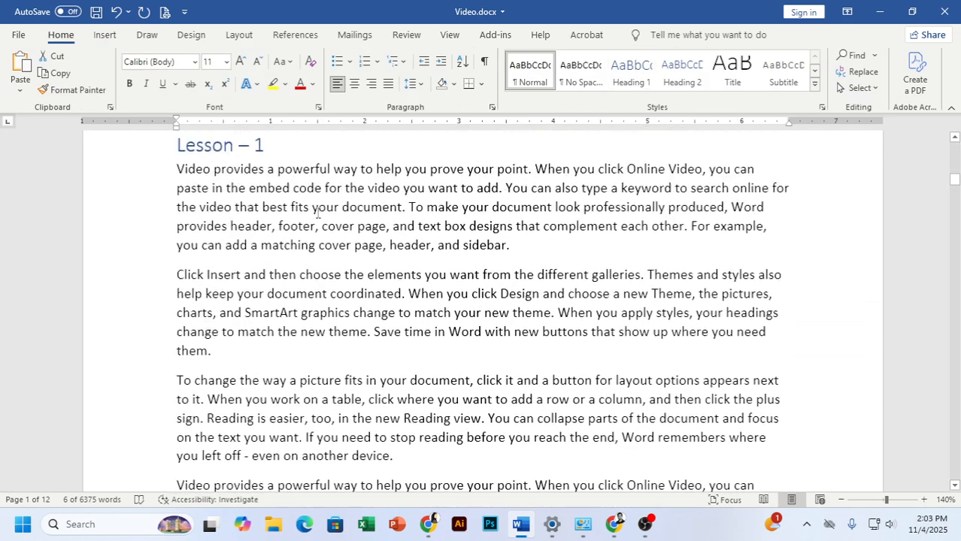
Attach the comment "Sod fso9ujfois" to the word "make" in the first paragraph of Lesson – 1.
{"action": "left_click", "coordinate": [461, 208]}
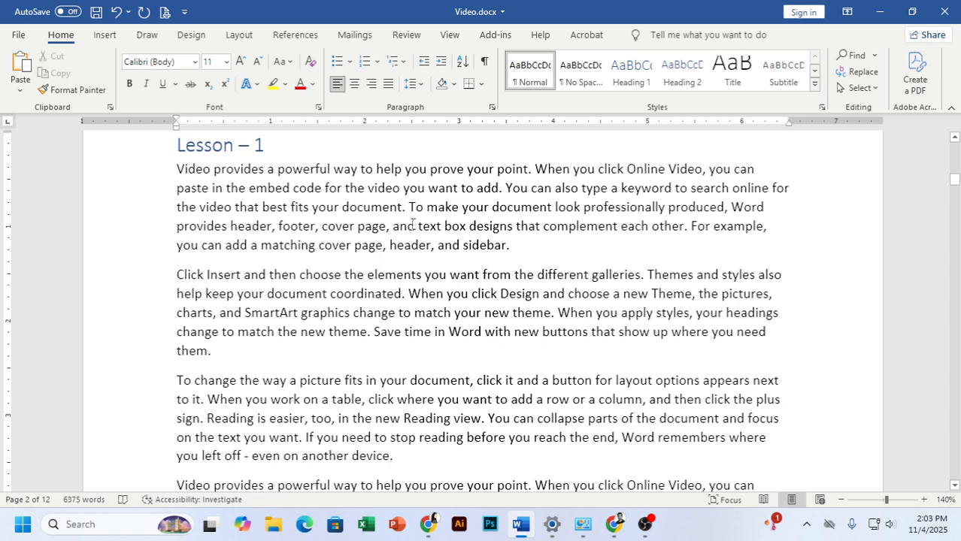
{"action": "left_click", "coordinate": [106, 36]}
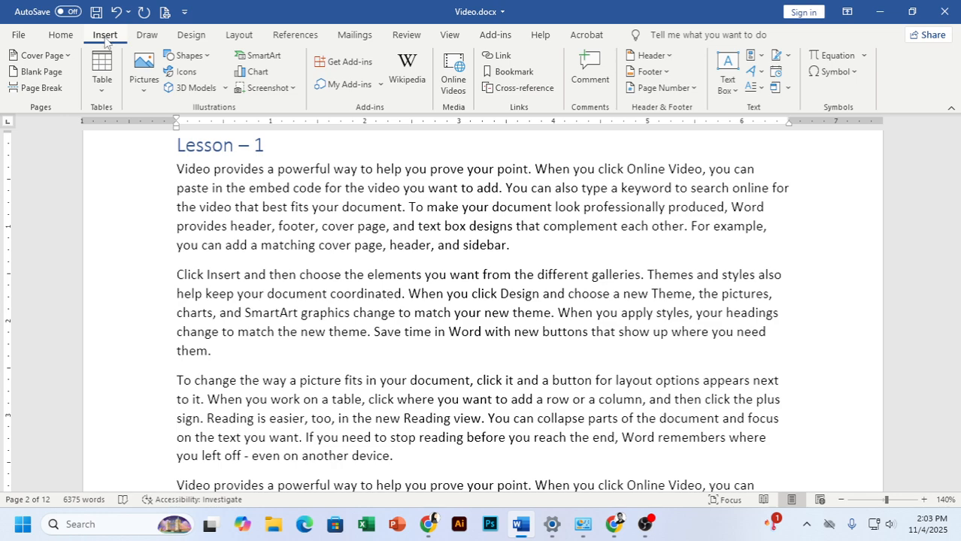
{"action": "left_click", "coordinate": [589, 72]}
{"action": "type", "text": "Sod fso9ujfois"}
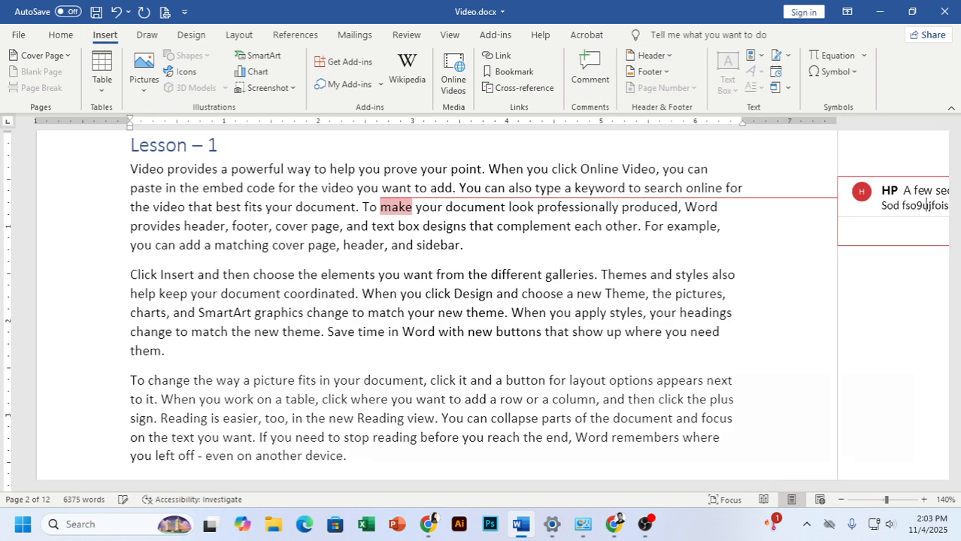
{"action": "scroll", "coordinate": [322, 278], "scroll_direction": "down", "scroll_amount": 4}
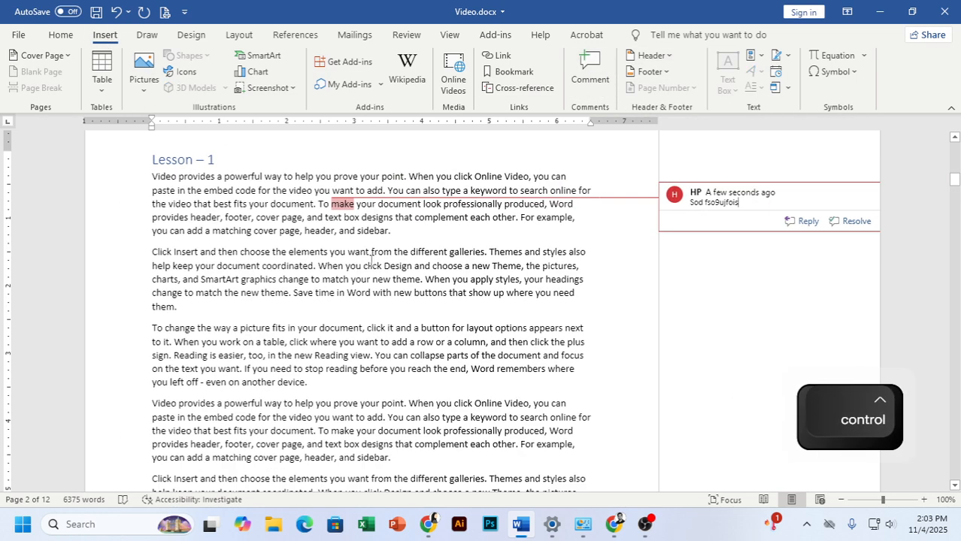
Attach the comment "Sodh fosdhfjso" to the word "different" in the second paragraph of Lesson – 1.
{"action": "left_click", "coordinate": [400, 256]}
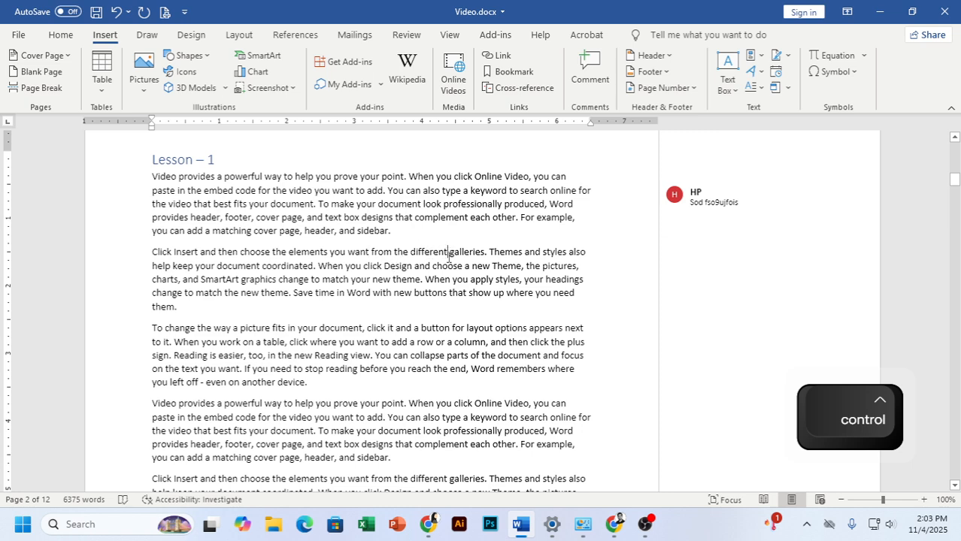
{"action": "left_click", "coordinate": [589, 72]}
{"action": "type", "text": "Sodh fosd"}
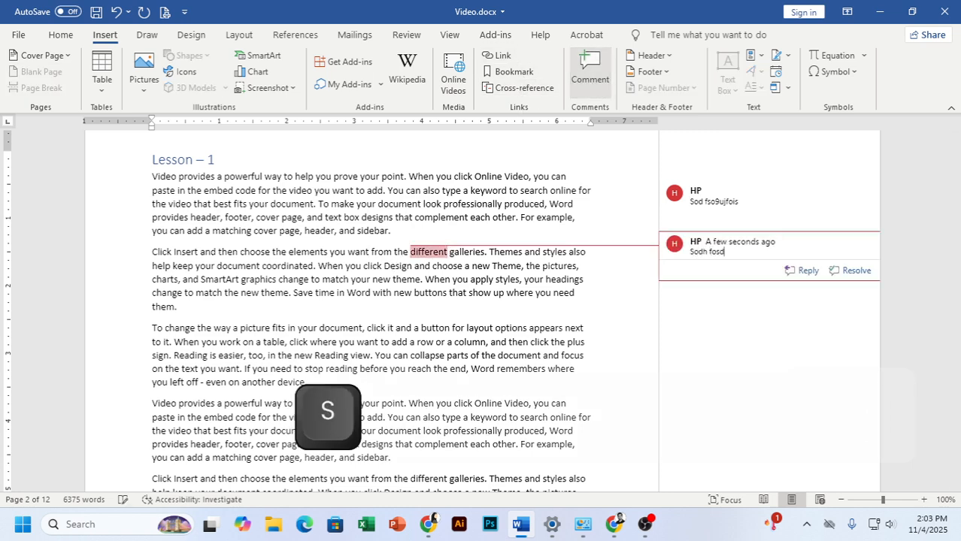
{"action": "type", "text": "hfjso"}
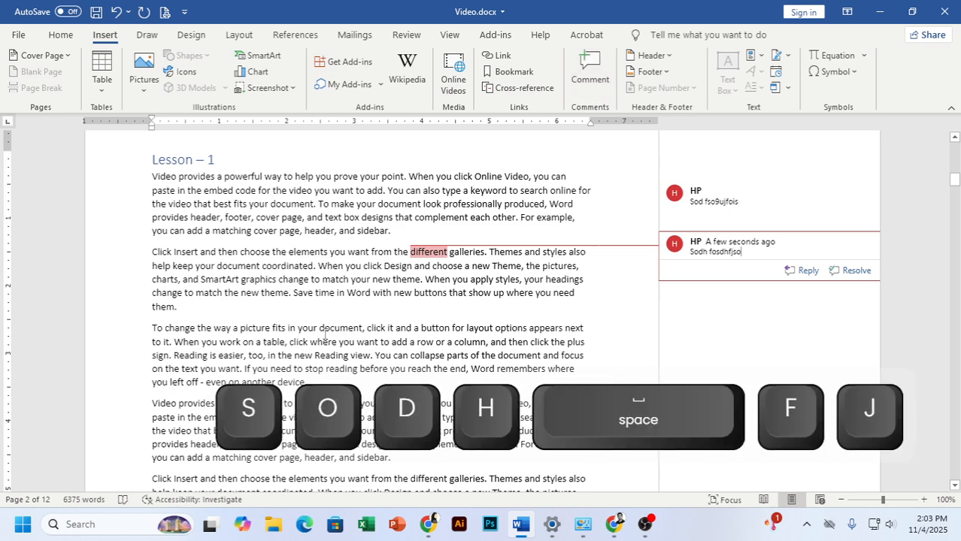
Attach the comment "Sdouif hsdiufhsd" to the word "picture" in the third paragraph of Lesson – 1.
{"action": "left_click", "coordinate": [270, 332]}
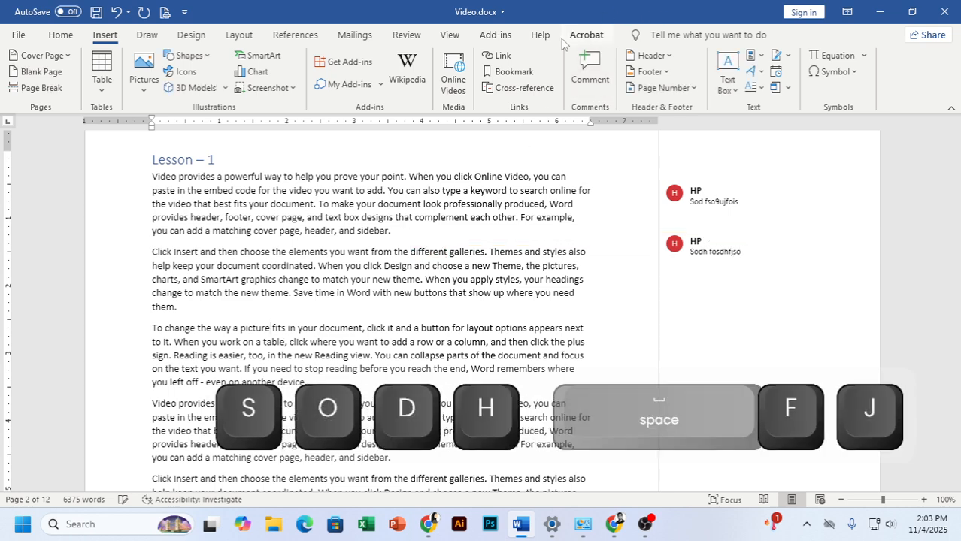
{"action": "left_click", "coordinate": [606, 85]}
{"action": "type", "text": "Sdouif hsdiufhsd"}
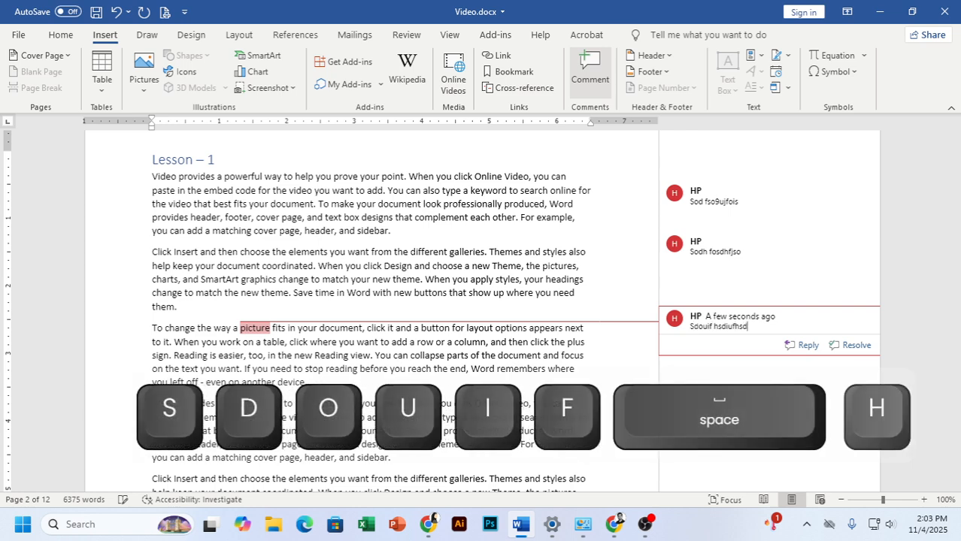
{"action": "left_click", "coordinate": [382, 199]}
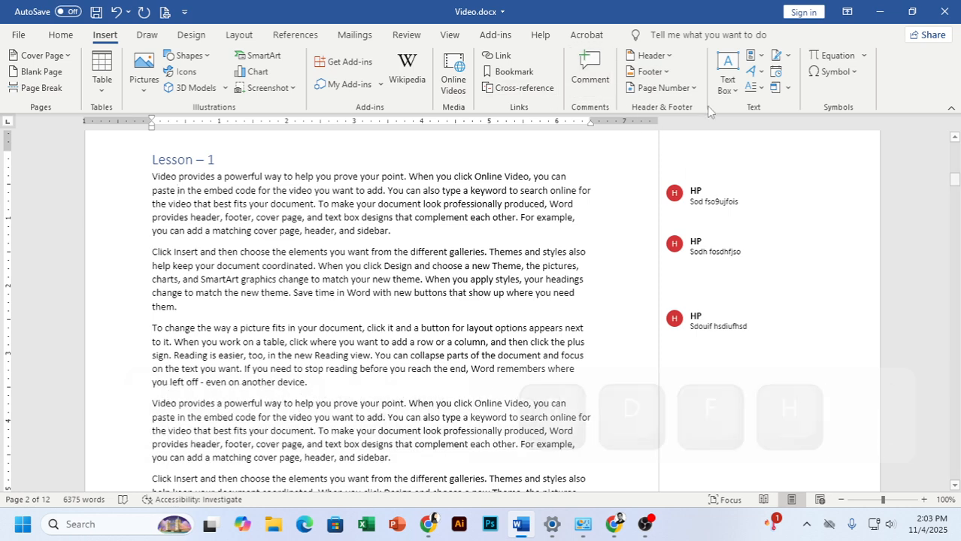
View the three comments on Lesson – 1 in turn to see which word each refers to.
{"action": "mouse_move", "coordinate": [755, 197]}
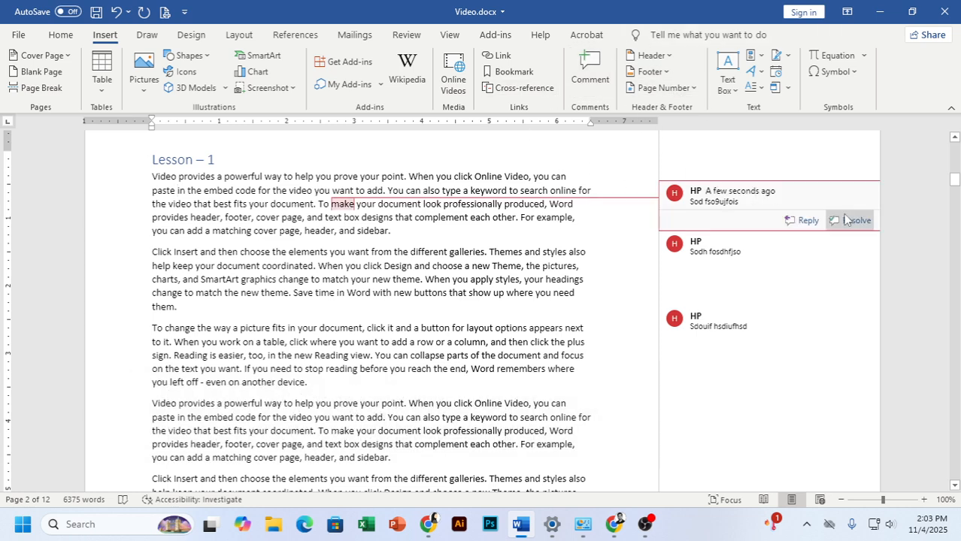
{"action": "left_click", "coordinate": [720, 248]}
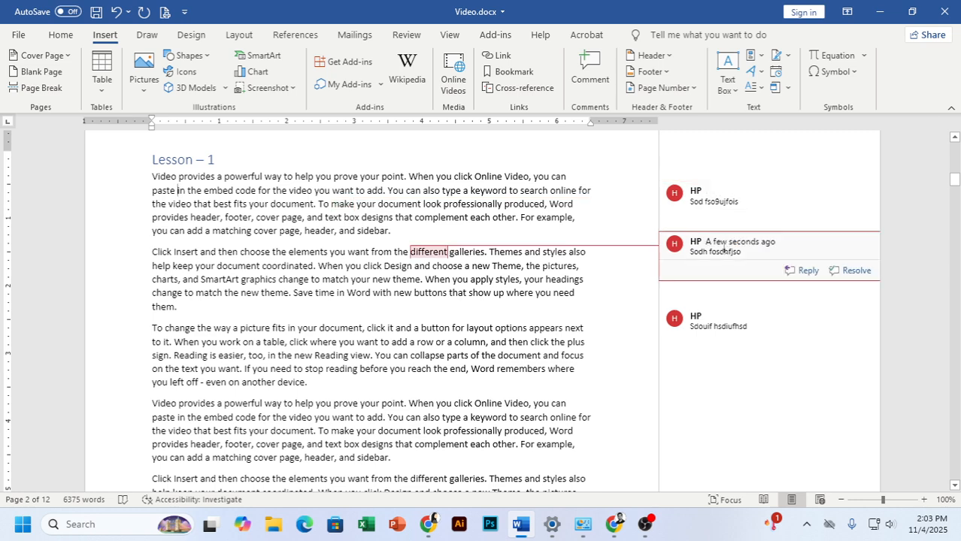
{"action": "left_click", "coordinate": [724, 324]}
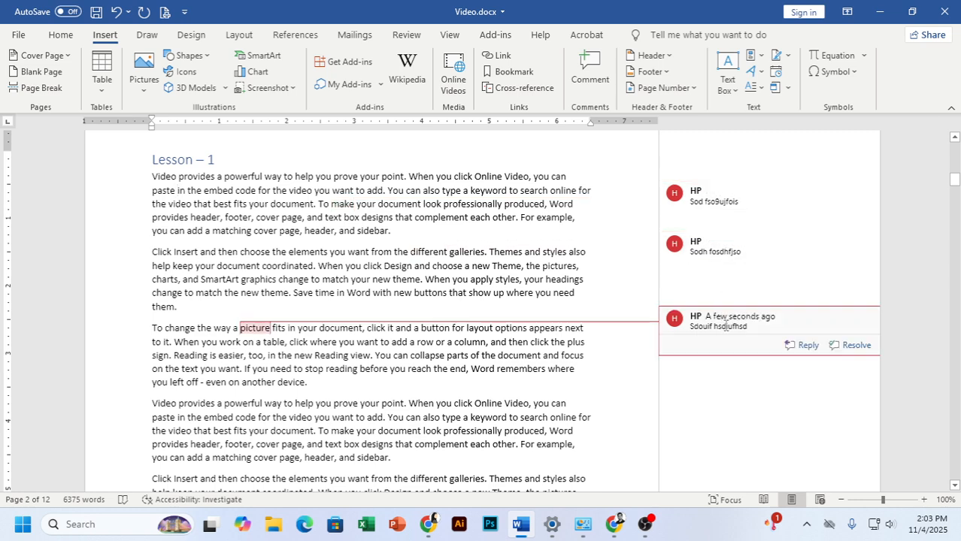
Delete all three comments from the Lesson – 1 paragraphs.
{"action": "left_click", "coordinate": [755, 198]}
{"action": "right_click", "coordinate": [750, 193]}
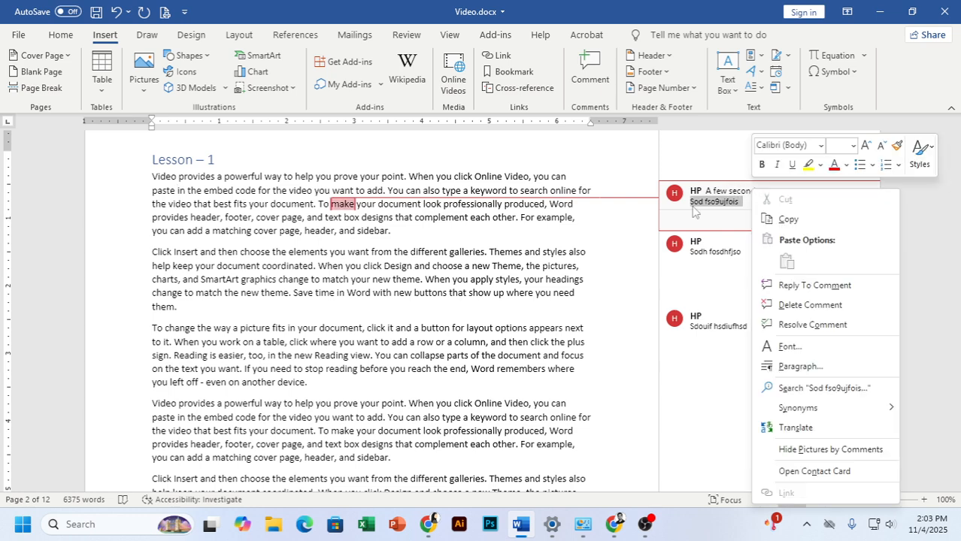
{"action": "left_click", "coordinate": [818, 307]}
{"action": "right_click", "coordinate": [752, 249]}
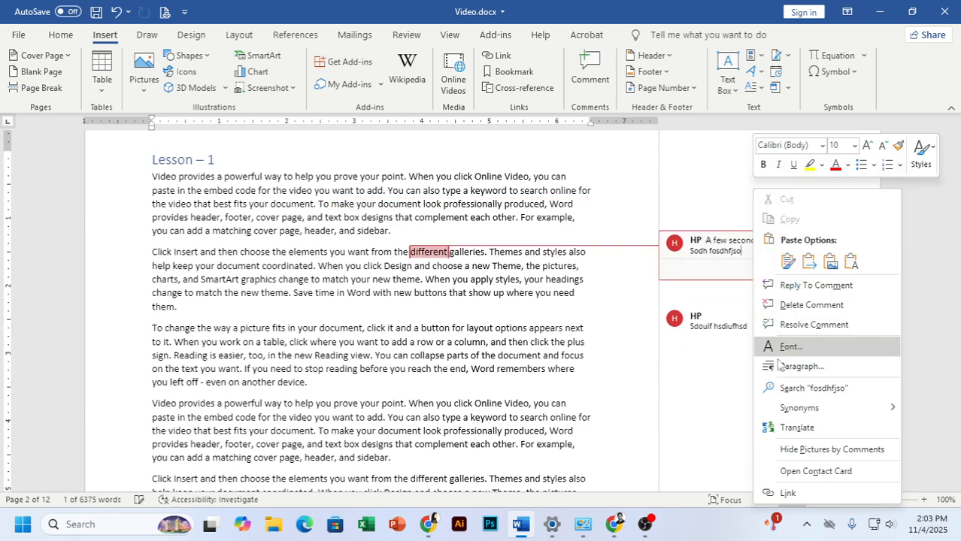
{"action": "left_click", "coordinate": [805, 303]}
{"action": "right_click", "coordinate": [806, 334]}
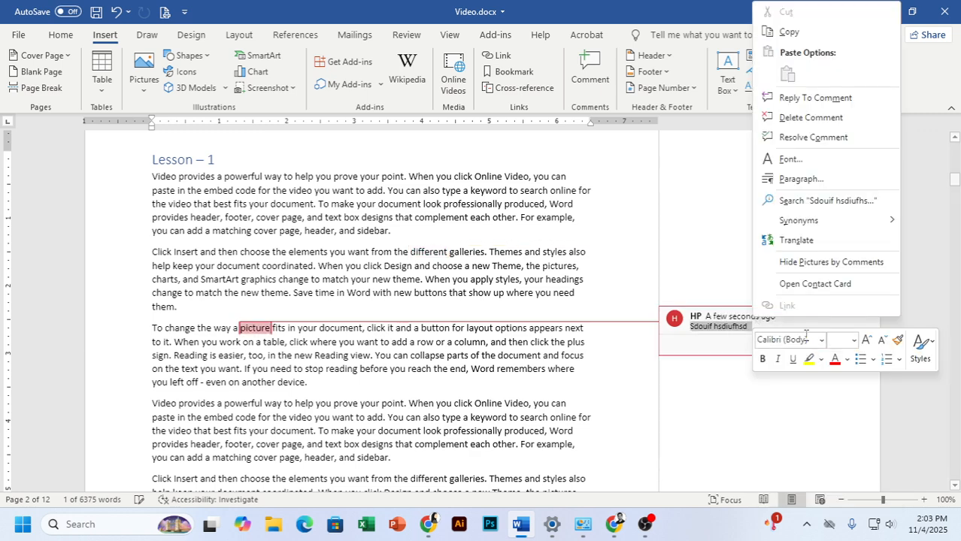
{"action": "left_click", "coordinate": [804, 118]}
Delete the first page with its three lesson cross-references so the document starts at the Lesson – 1 heading.
{"action": "scroll", "coordinate": [529, 175], "scroll_direction": "up", "scroll_amount": 3}
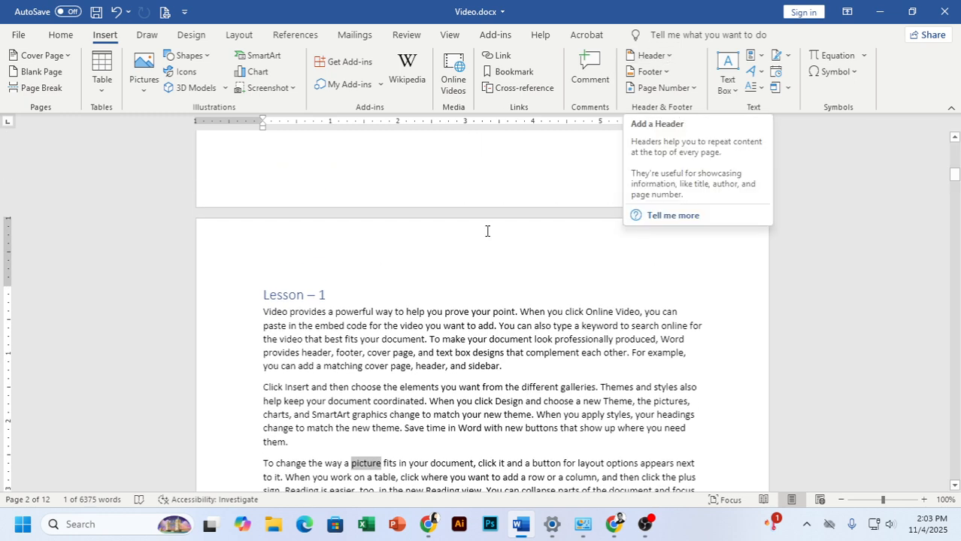
{"action": "scroll", "coordinate": [650, 203], "scroll_direction": "down", "scroll_amount": 10}
{"action": "scroll", "coordinate": [604, 222], "scroll_direction": "up", "scroll_amount": 3}
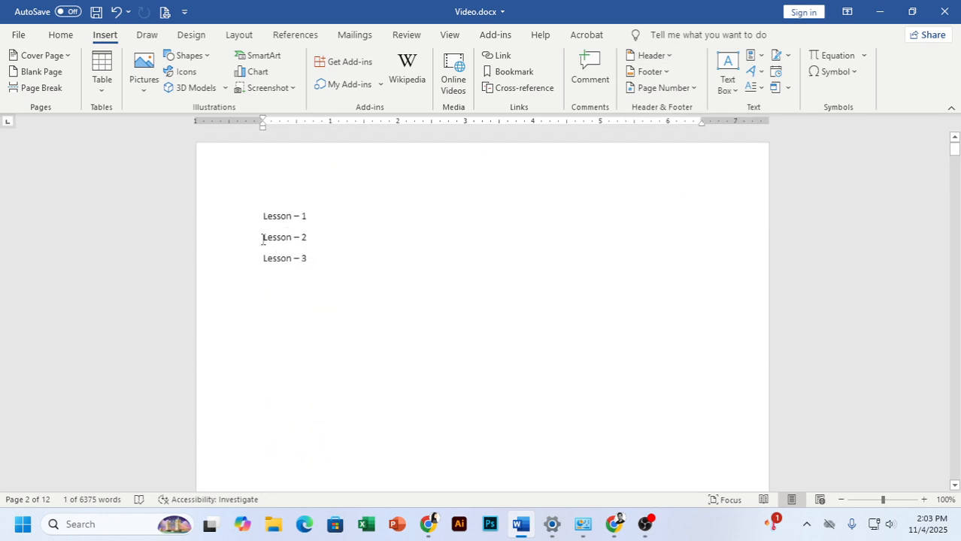
{"action": "left_click_drag", "start_coordinate": [254, 215], "coordinate": [761, 339]}
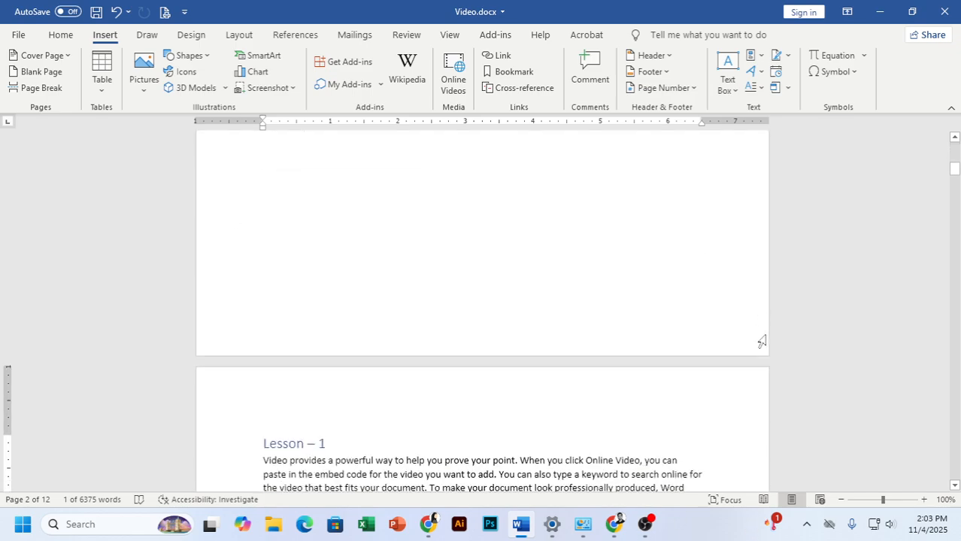
{"action": "key", "text": "BackSpace"}
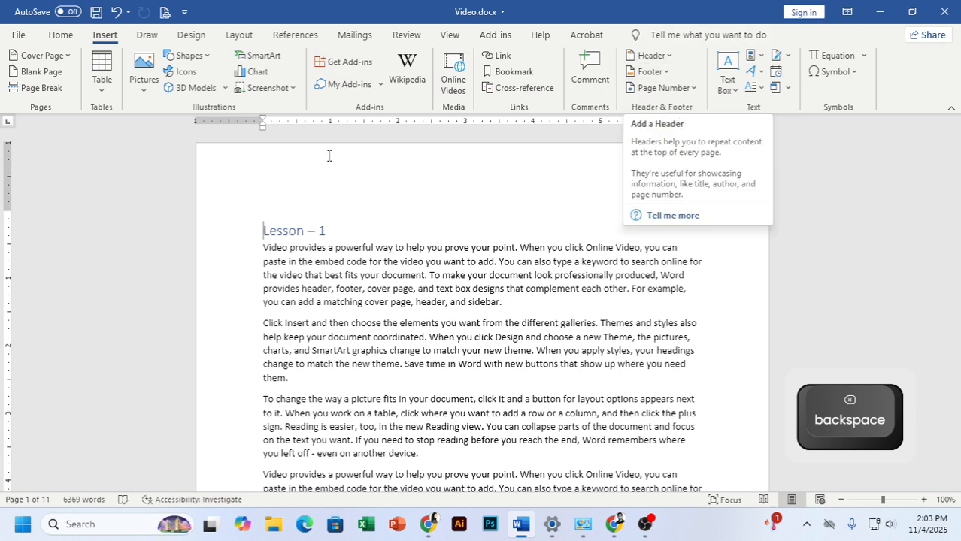
Insert the Blank (Three Columns) header and replace its first placeholder with "Bangla".
{"action": "left_click", "coordinate": [656, 63]}
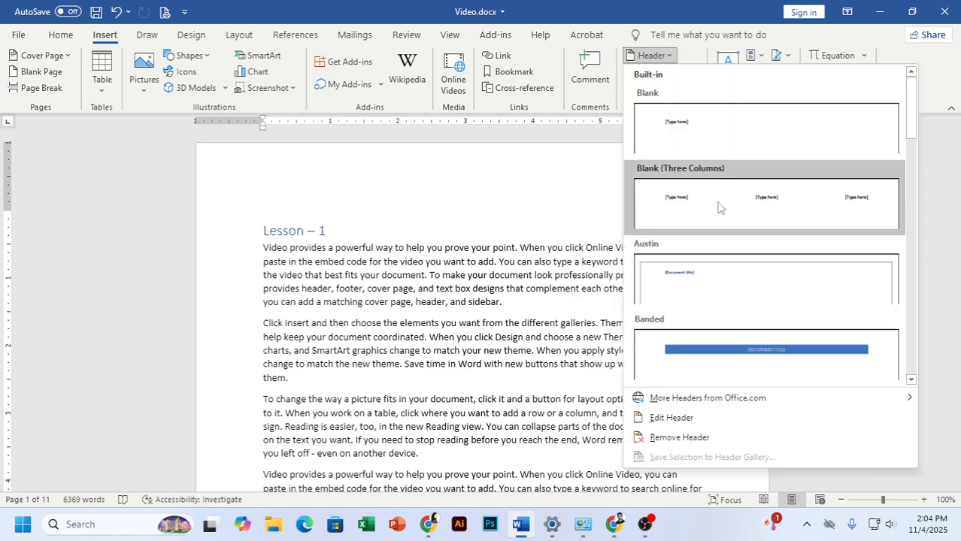
{"action": "left_click", "coordinate": [717, 208]}
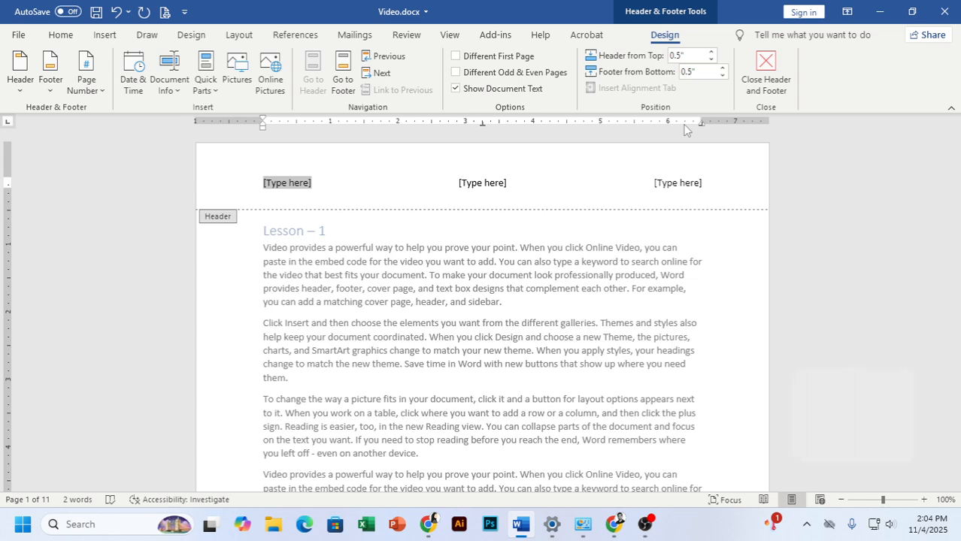
{"action": "key", "text": "shift"}
{"action": "key", "text": "BackSpace"}
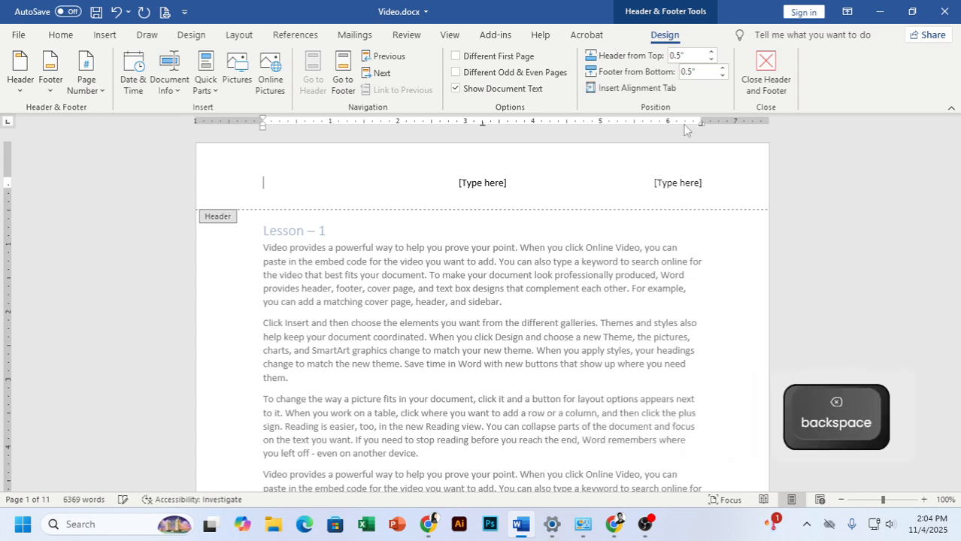
{"action": "type", "text": "Bangla"}
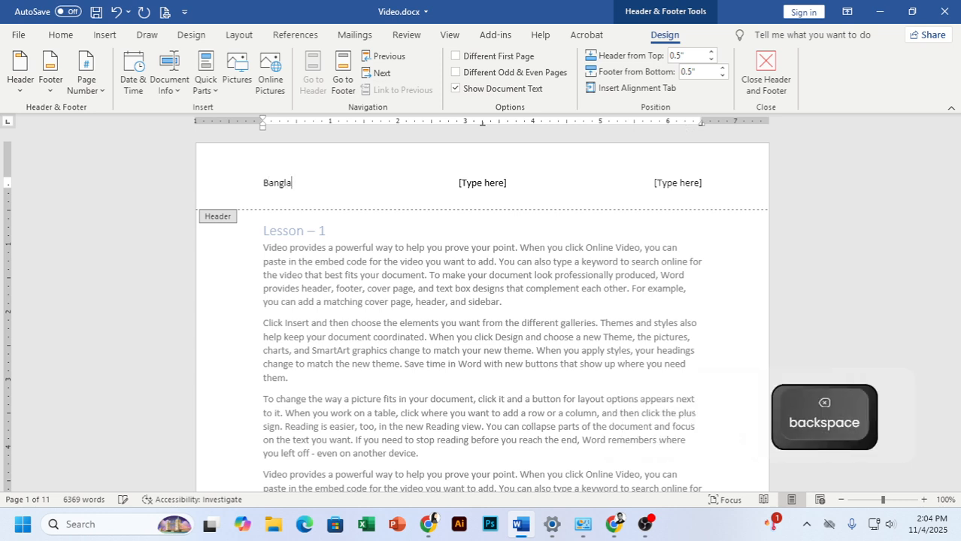
Replace the header's middle placeholder with "Goddo".
{"action": "left_click", "coordinate": [485, 184]}
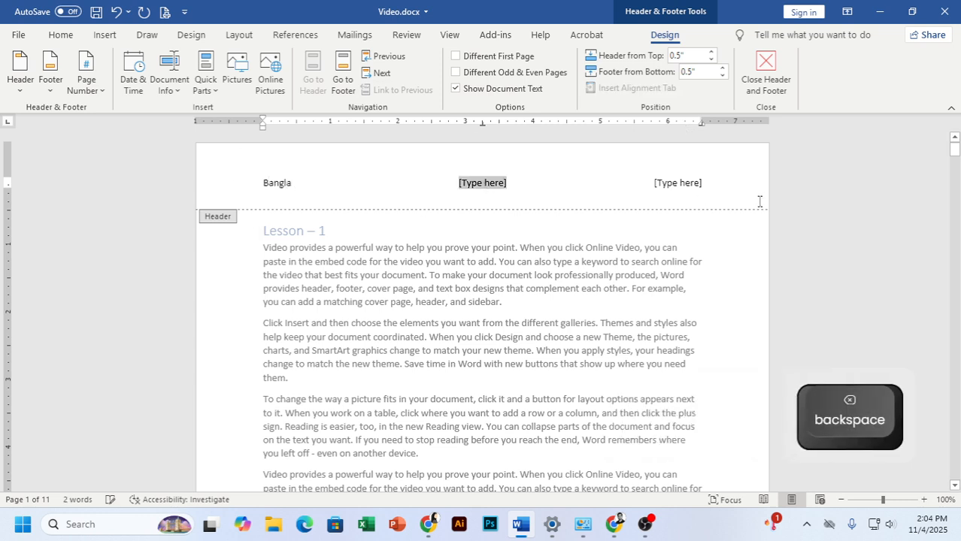
{"action": "type", "text": "Poddo"}
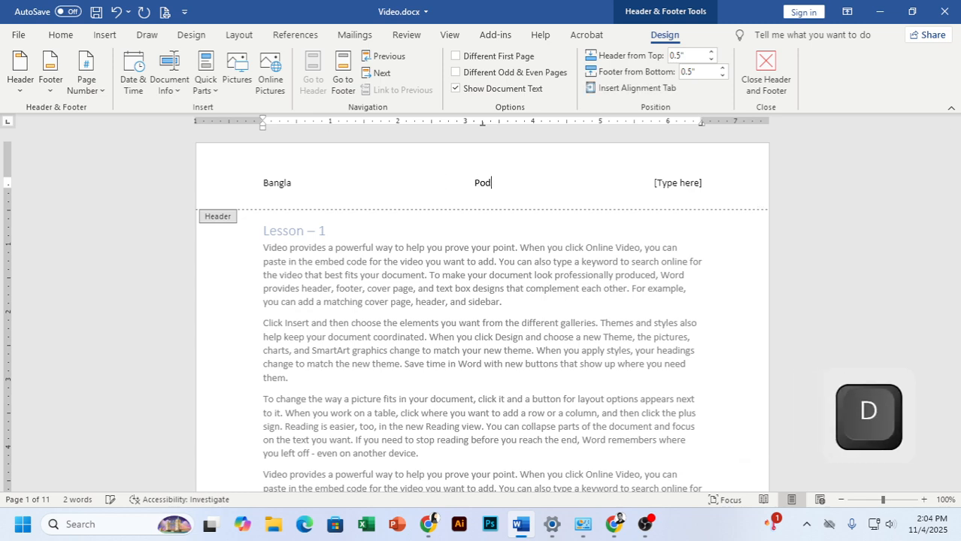
{"action": "key", "text": "BackSpace"}
{"action": "key", "text": "BackSpace"}
{"action": "key", "text": "BackSpace"}
{"action": "key", "text": "BackSpace"}
{"action": "key", "text": "BackSpace"}
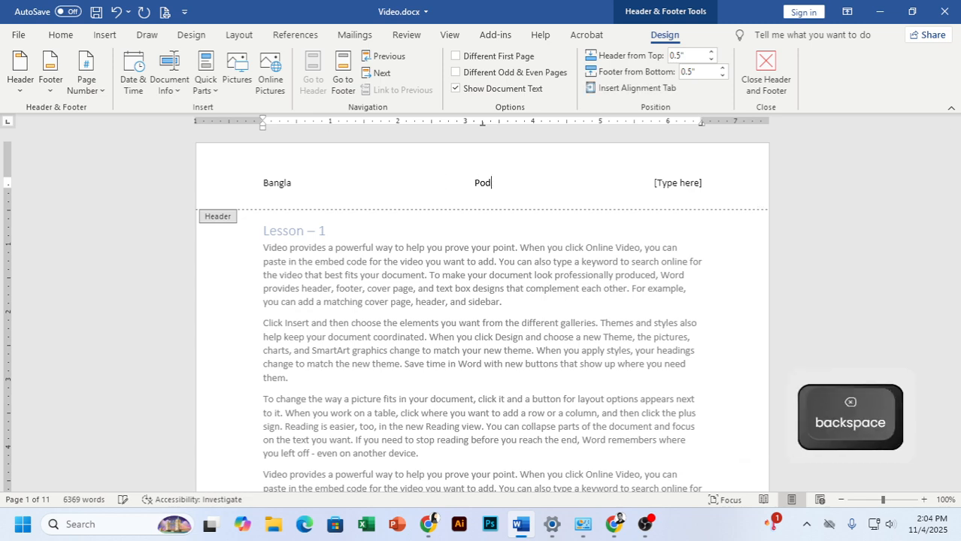
{"action": "type", "text": "G"}
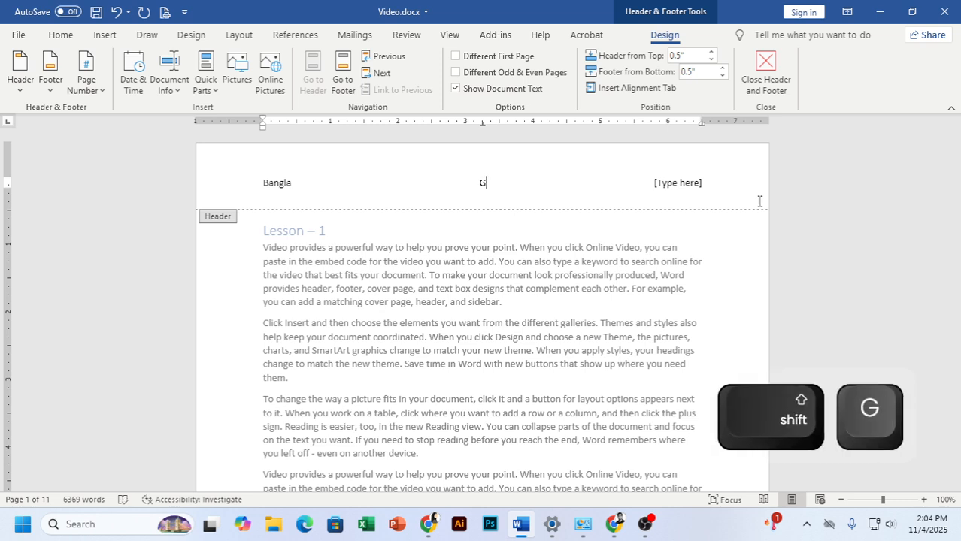
{"action": "key", "text": "BackSpace"}
{"action": "type", "text": "Goddo"}
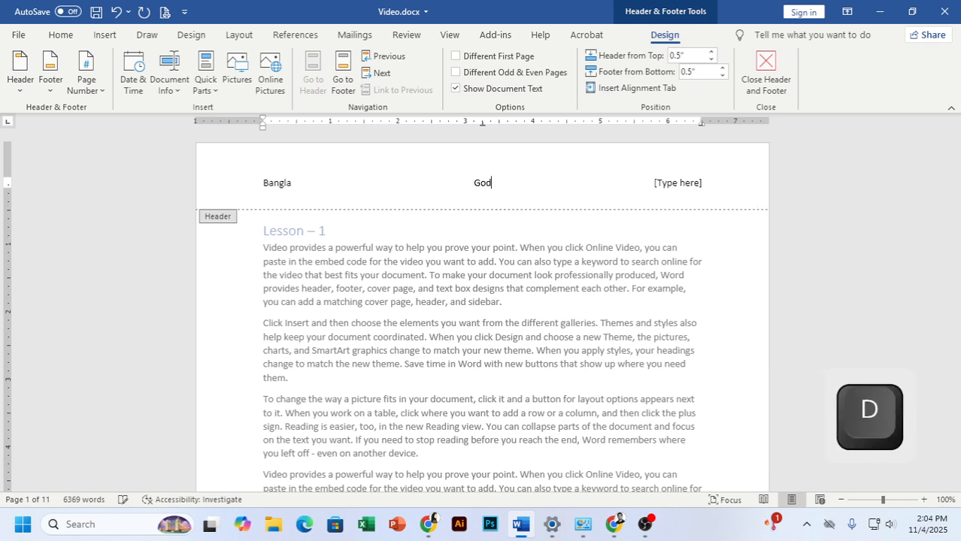
Replace the header's third placeholder with "Bilashi".
{"action": "left_click", "coordinate": [657, 183]}
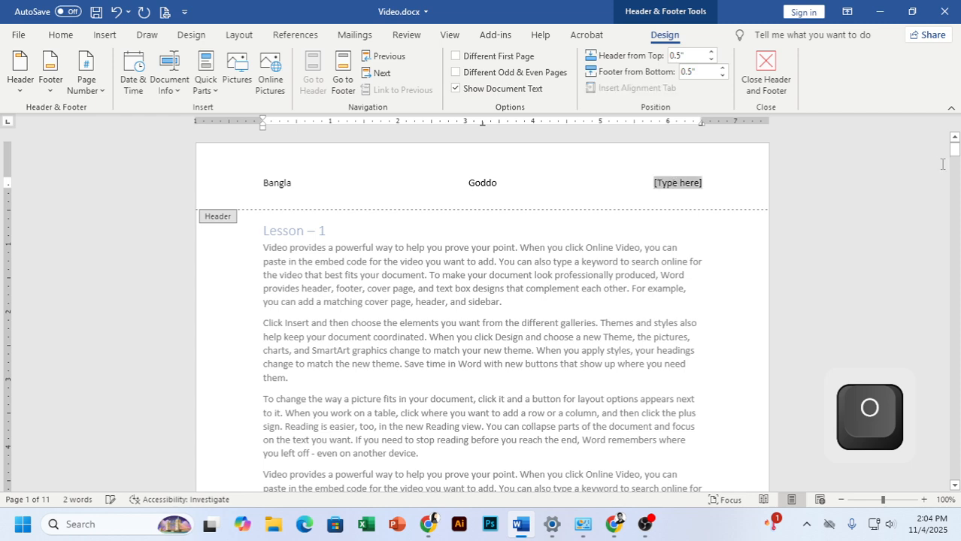
{"action": "type", "text": "Kob"}
{"action": "key", "text": "BackSpace"}
{"action": "key", "text": "BackSpace"}
{"action": "key", "text": "BackSpace"}
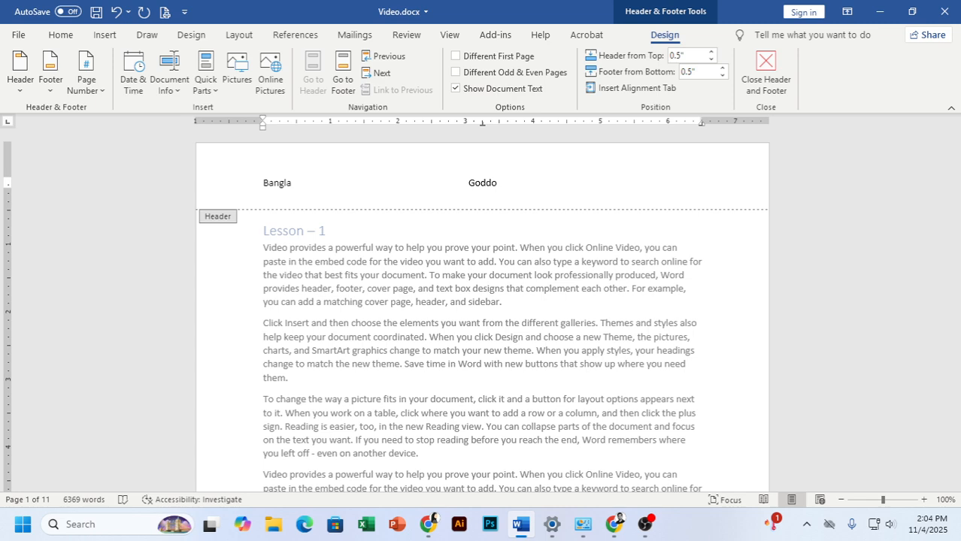
{"action": "type", "text": "Bilashi"}
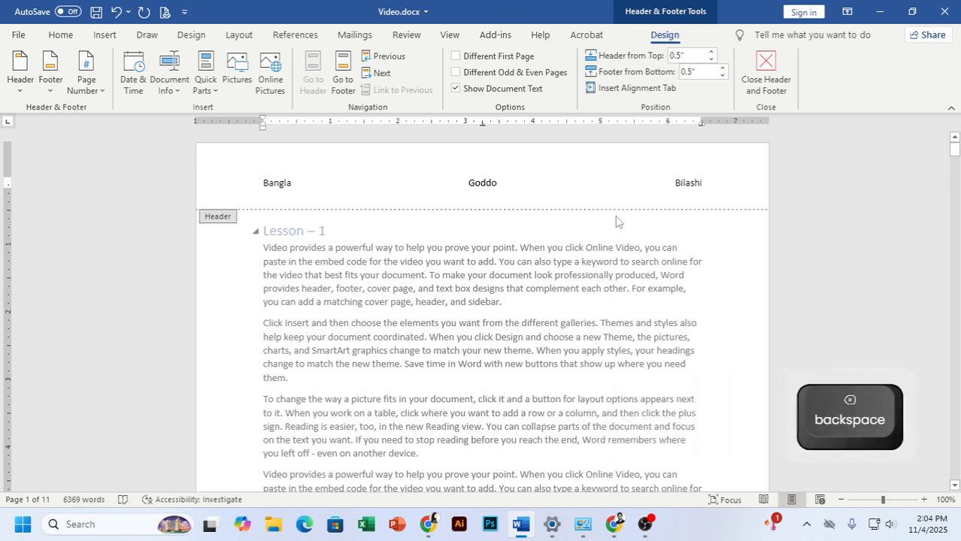
Leave header editing and check the three-column header on the pages down to the Lesson – 2 heading.
{"action": "double_click", "coordinate": [635, 276]}
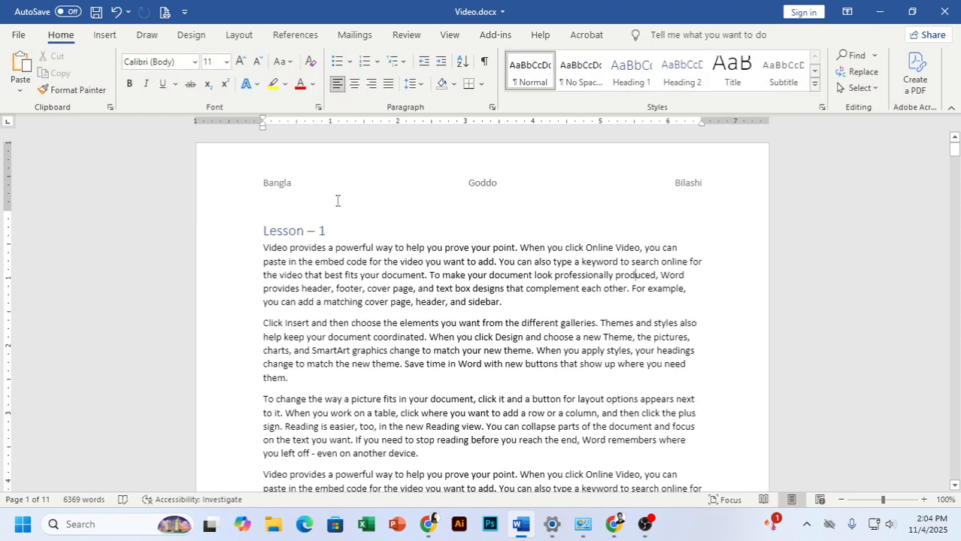
{"action": "scroll", "coordinate": [639, 225], "scroll_direction": "down", "scroll_amount": 9}
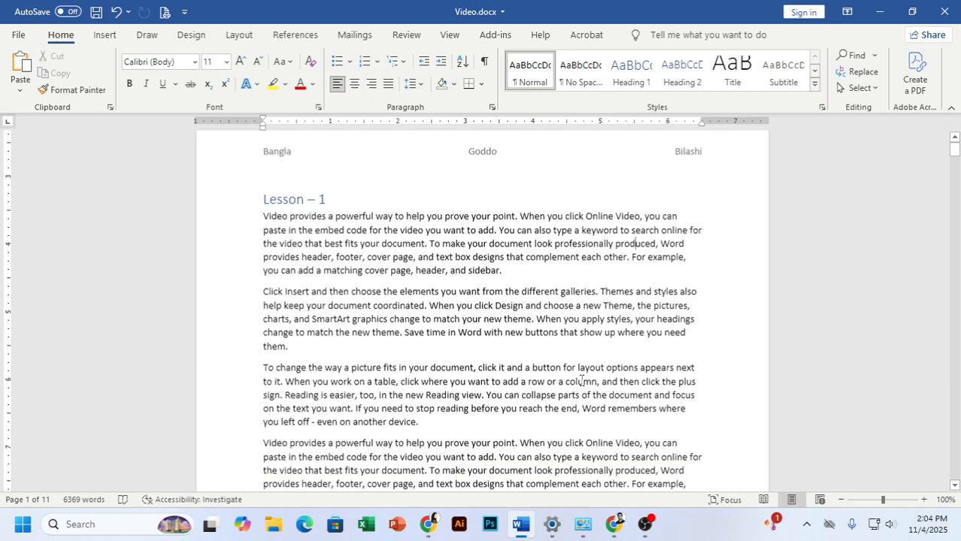
{"action": "scroll", "coordinate": [381, 382], "scroll_direction": "down", "scroll_amount": 10}
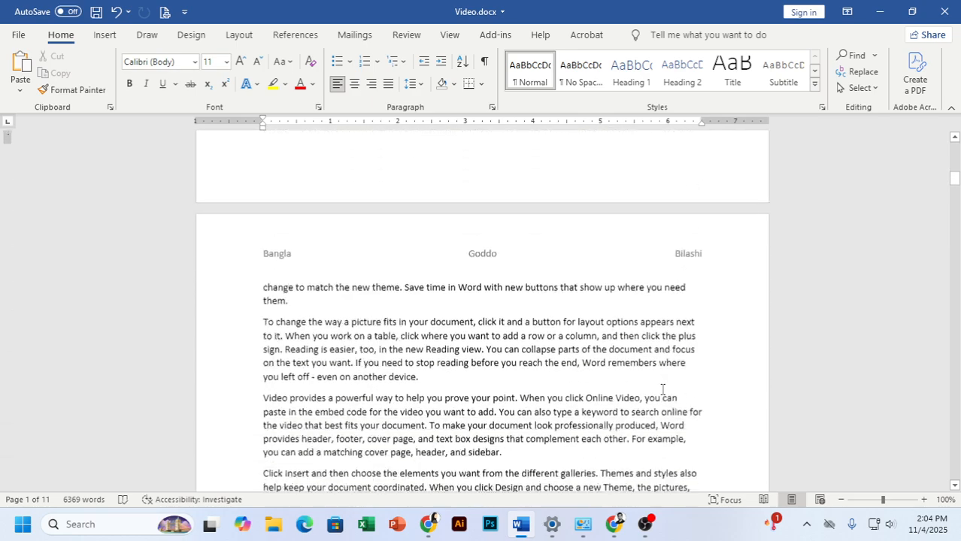
{"action": "scroll", "coordinate": [623, 387], "scroll_direction": "down", "scroll_amount": 18}
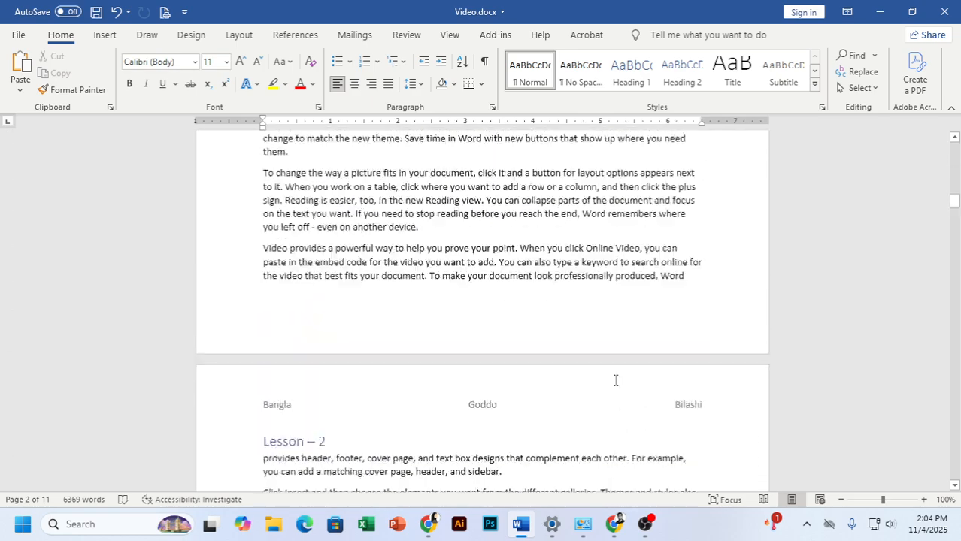
{"action": "scroll", "coordinate": [632, 296], "scroll_direction": "down", "scroll_amount": 15}
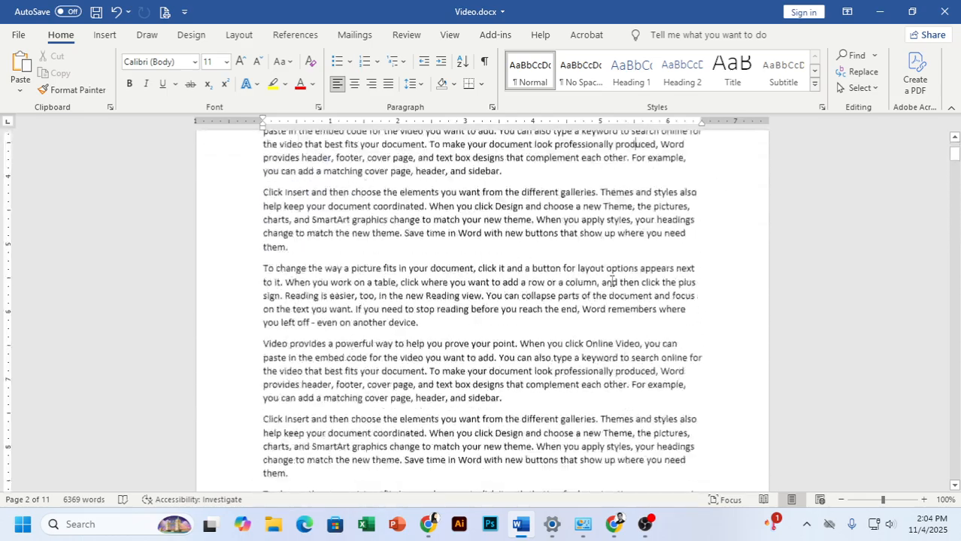
{"action": "scroll", "coordinate": [615, 298], "scroll_direction": "down", "scroll_amount": 6}
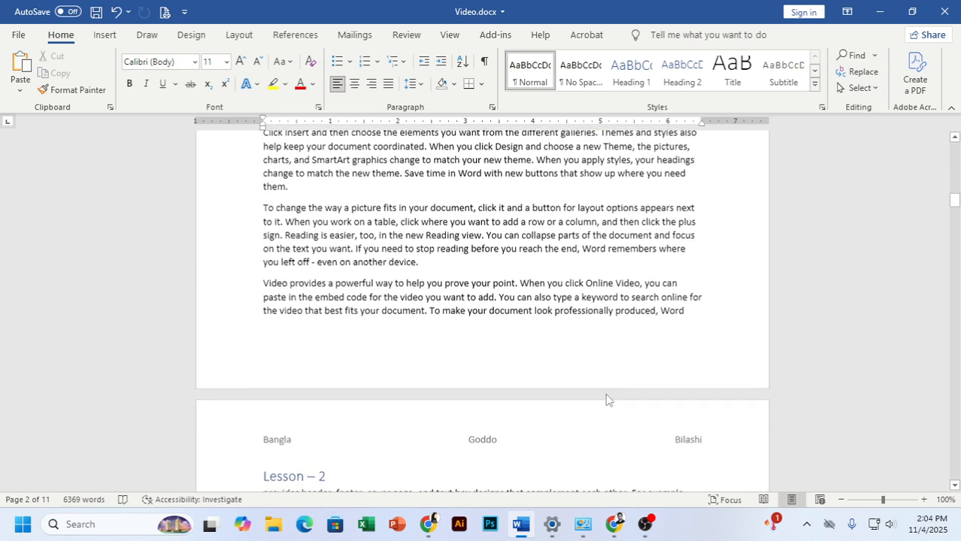
{"action": "left_click", "coordinate": [697, 225]}
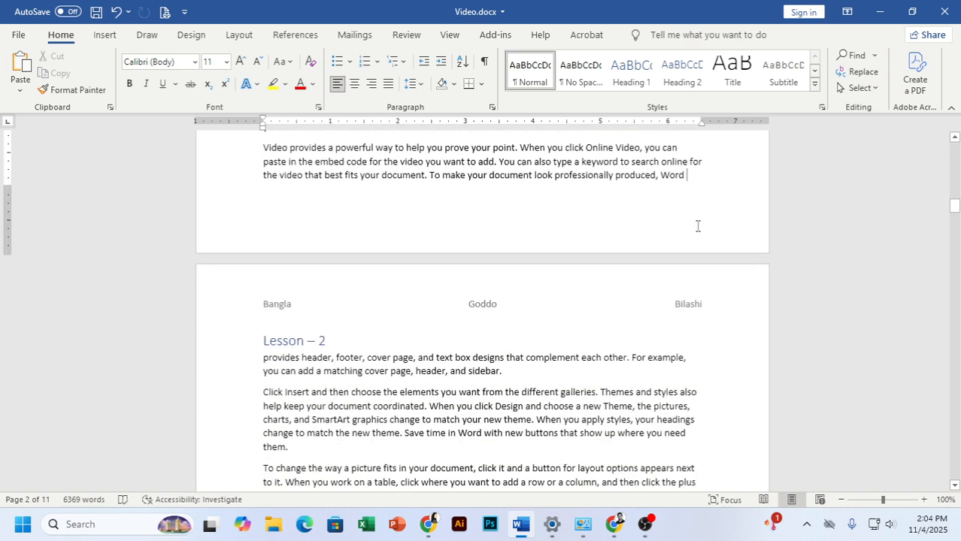
Replace the third header entry on the Lesson – 2 page with "Hoimonti" and return to the body text.
{"action": "double_click", "coordinate": [685, 311]}
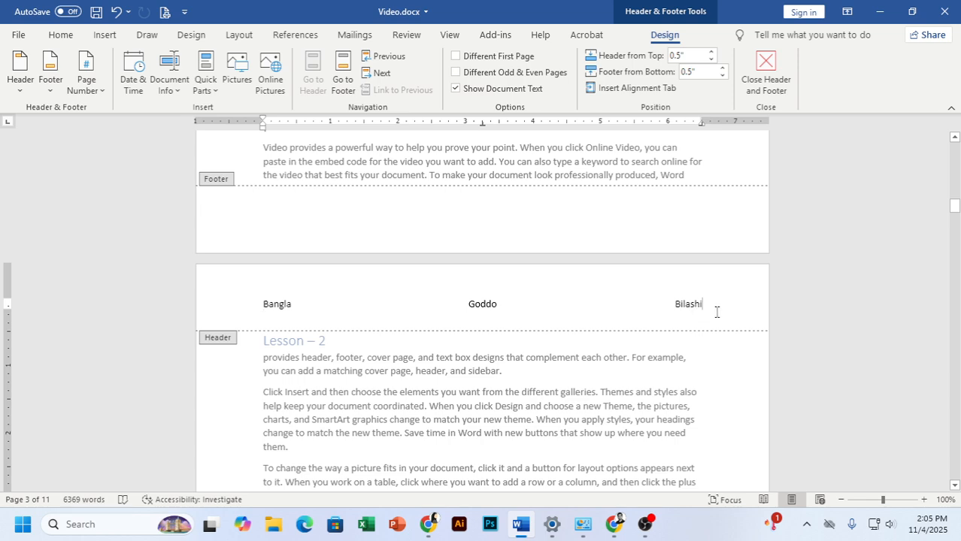
{"action": "left_click_drag", "start_coordinate": [716, 311], "coordinate": [673, 306]}
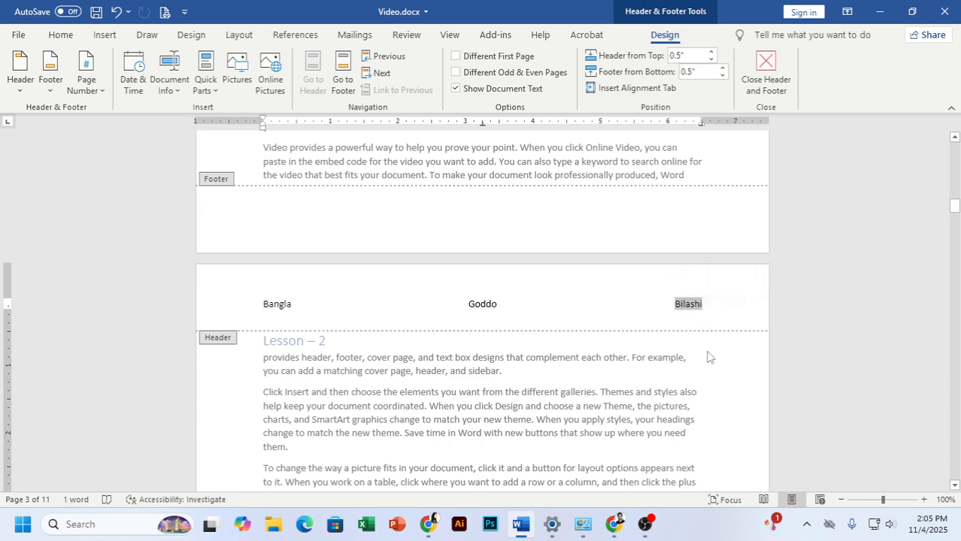
{"action": "type", "text": "Hoimonti"}
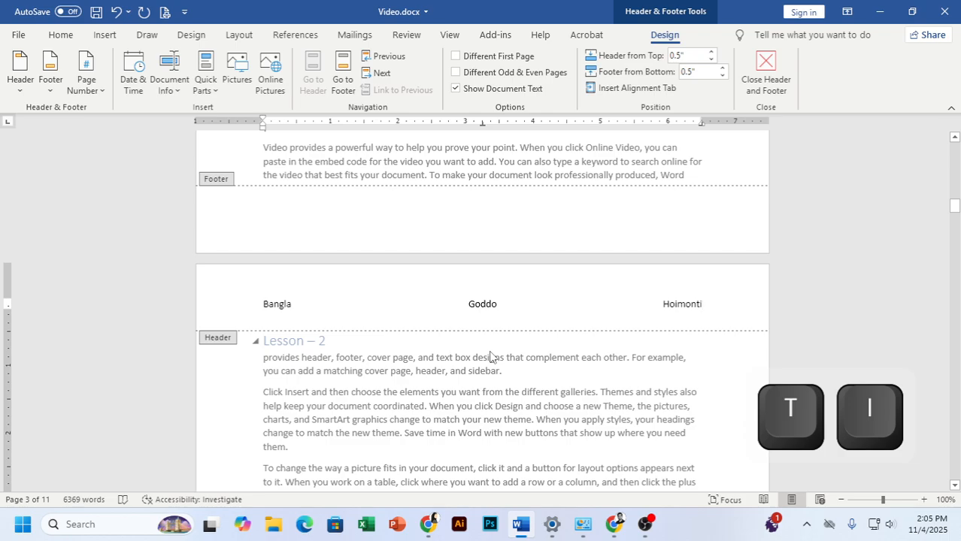
{"action": "double_click", "coordinate": [490, 357]}
Compare the third header entry on the first page with the one on the Lesson – 2 page.
{"action": "scroll", "coordinate": [509, 372], "scroll_direction": "up", "scroll_amount": 15}
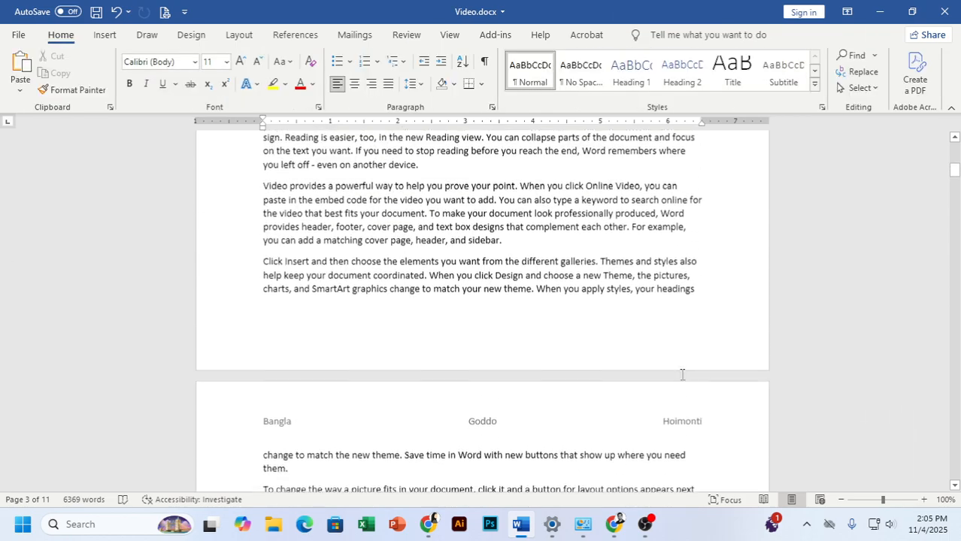
{"action": "scroll", "coordinate": [685, 368], "scroll_direction": "down", "scroll_amount": 9}
{"action": "scroll", "coordinate": [675, 246], "scroll_direction": "up", "scroll_amount": 2}
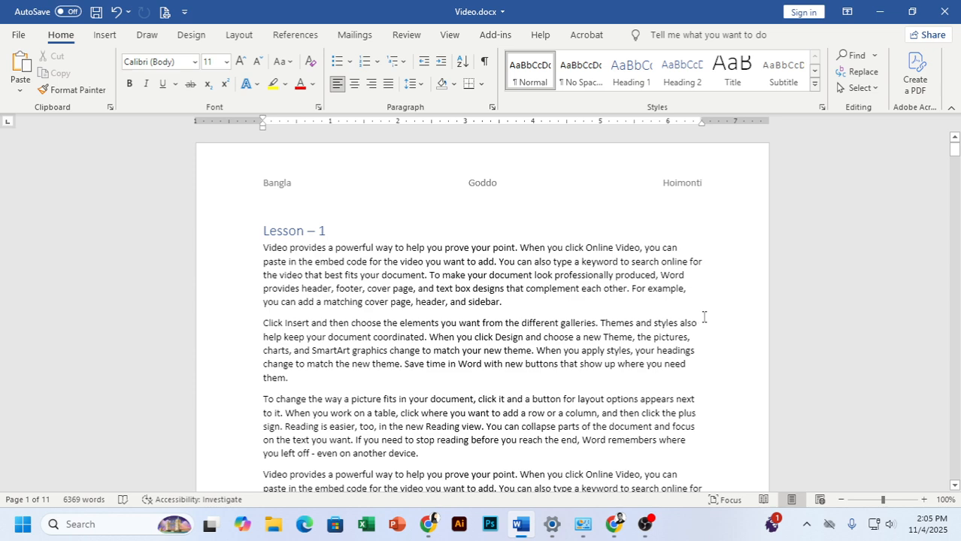
{"action": "scroll", "coordinate": [676, 358], "scroll_direction": "down", "scroll_amount": 20}
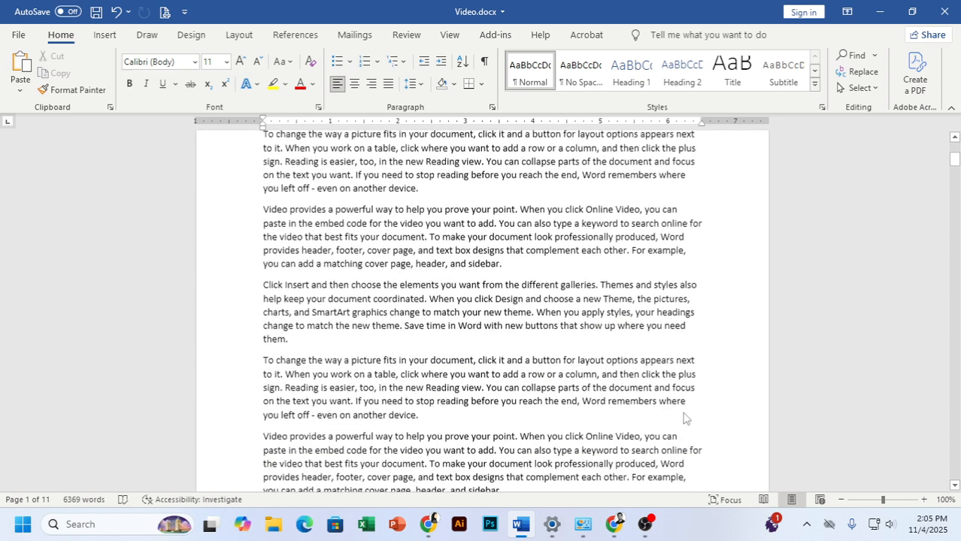
{"action": "scroll", "coordinate": [657, 323], "scroll_direction": "down", "scroll_amount": 5}
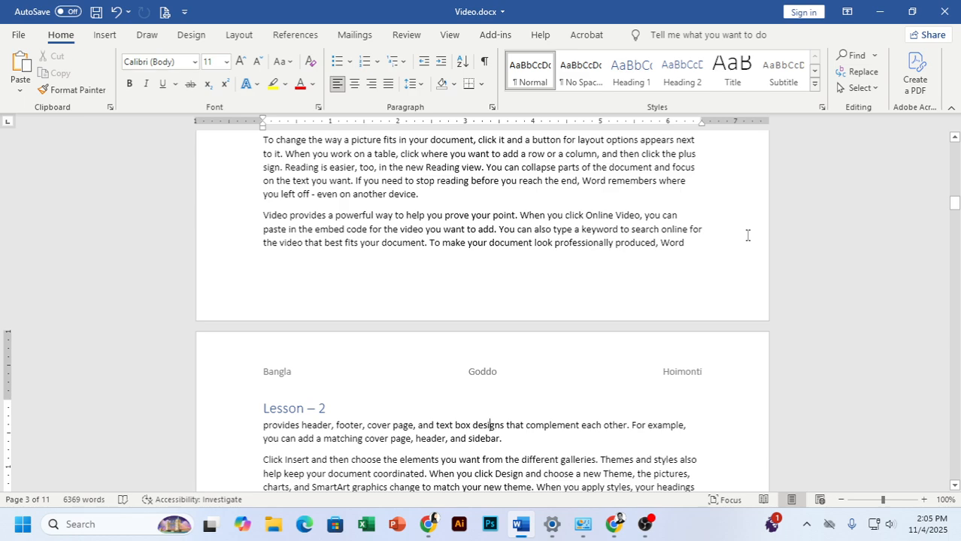
{"action": "scroll", "coordinate": [699, 279], "scroll_direction": "up", "scroll_amount": 4}
{"action": "scroll", "coordinate": [677, 308], "scroll_direction": "down", "scroll_amount": 4}
Insert a Next Page section break at the end of page 2, before the Lesson – 2 heading.
{"action": "left_click", "coordinate": [702, 250]}
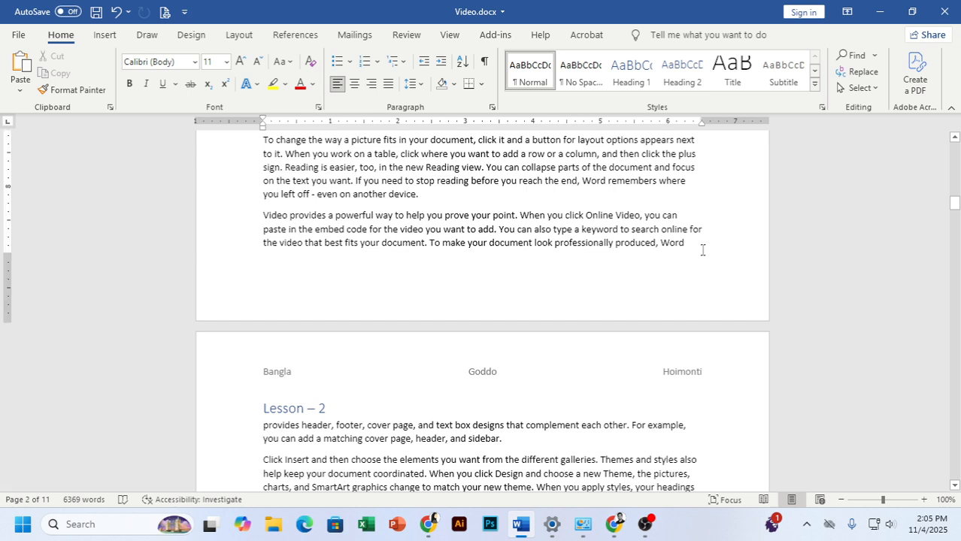
{"action": "left_click", "coordinate": [238, 35]}
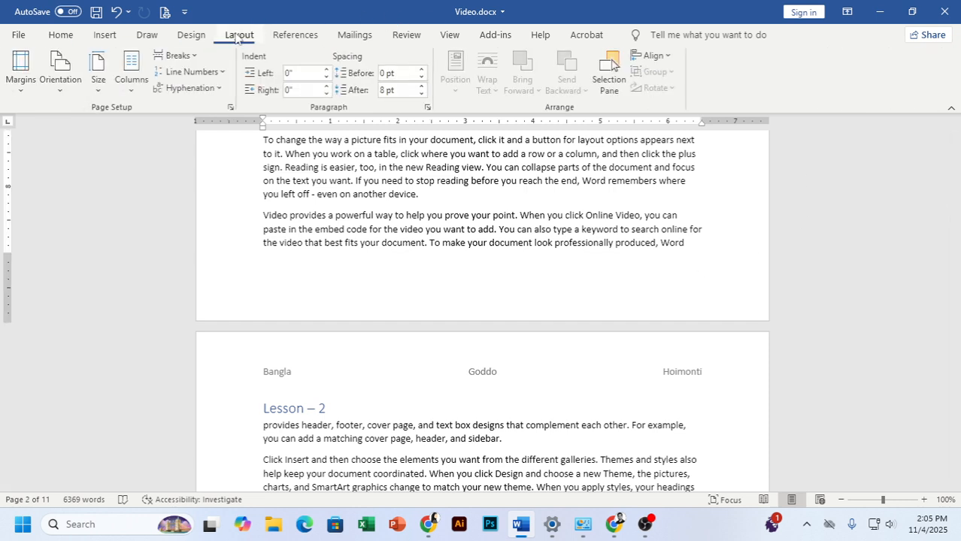
{"action": "left_click", "coordinate": [179, 57]}
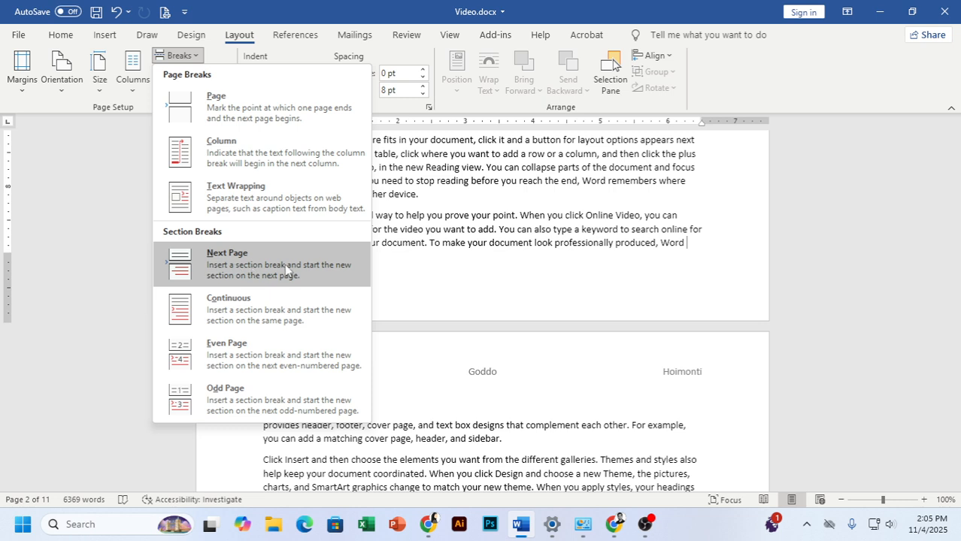
{"action": "left_click", "coordinate": [288, 270]}
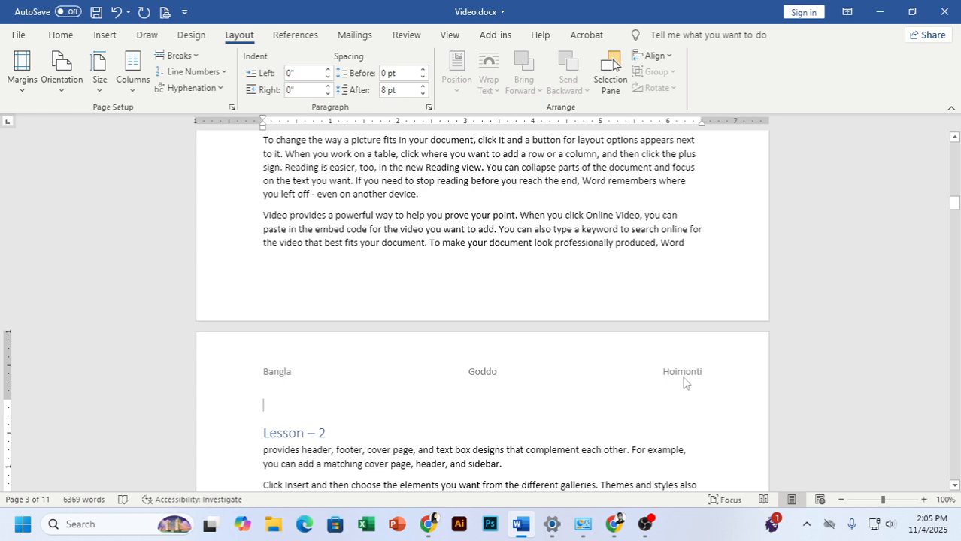
Unlink the Section 2 header from the previous section and replace its third entry with "Bilashi".
{"action": "double_click", "coordinate": [620, 376]}
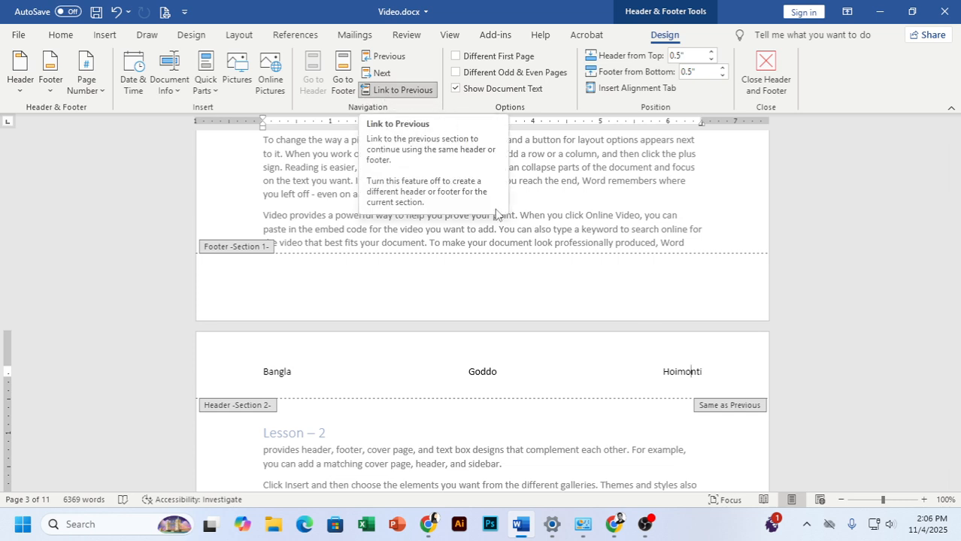
{"action": "left_click", "coordinate": [387, 91]}
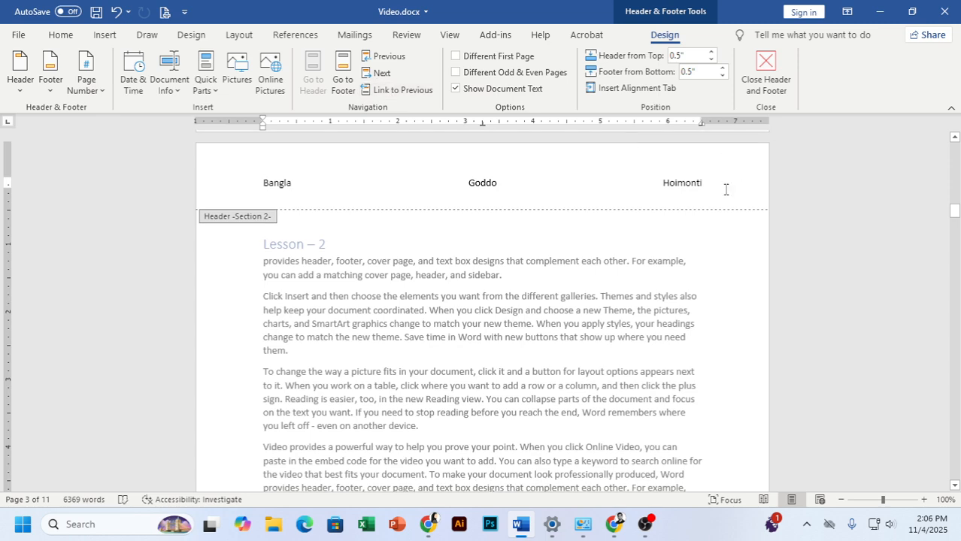
{"action": "double_click", "coordinate": [681, 183]}
{"action": "type", "text": "Bilashi"}
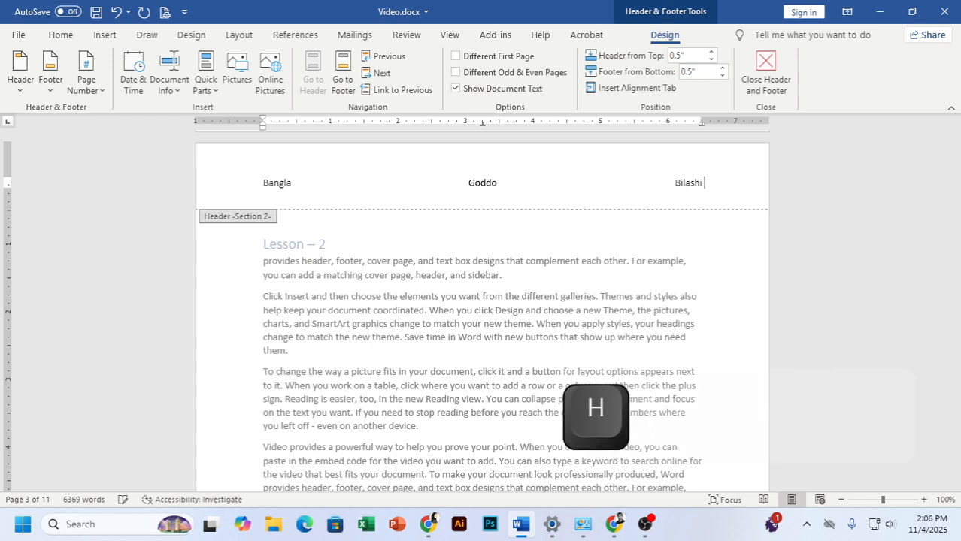
{"action": "key", "text": "BackSpace"}
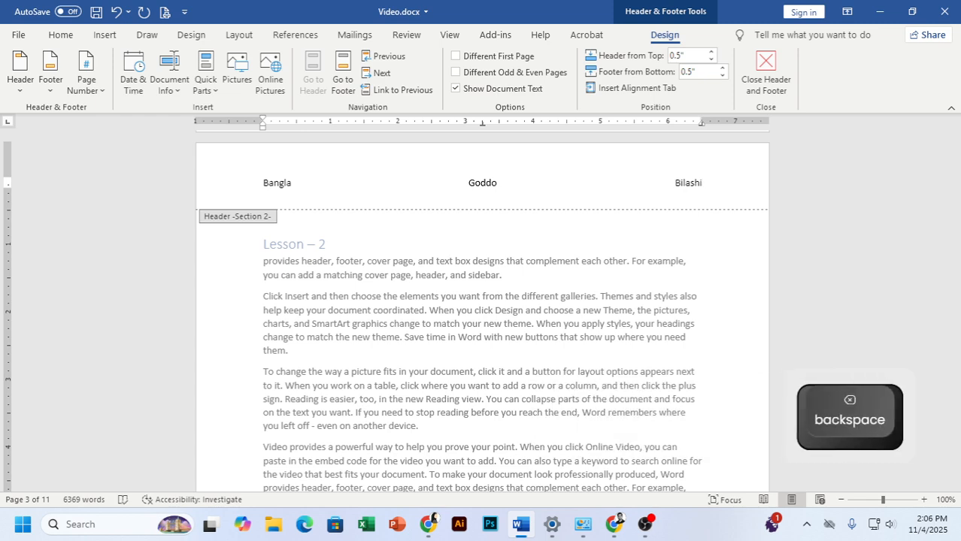
{"action": "double_click", "coordinate": [612, 226]}
Compare the headers on the pages before and after the section break at Lesson – 2.
{"action": "scroll", "coordinate": [725, 269], "scroll_direction": "up", "scroll_amount": 10}
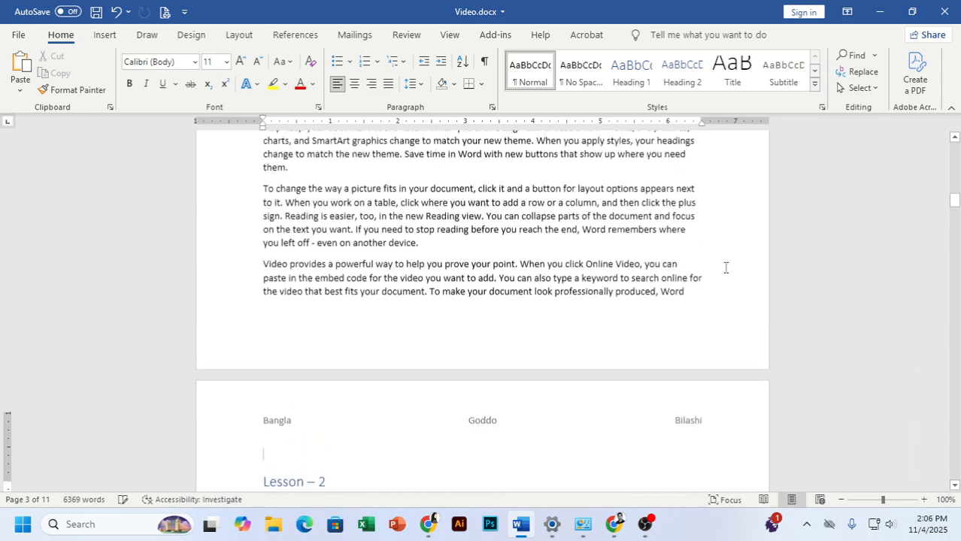
{"action": "scroll", "coordinate": [585, 351], "scroll_direction": "down", "scroll_amount": 4}
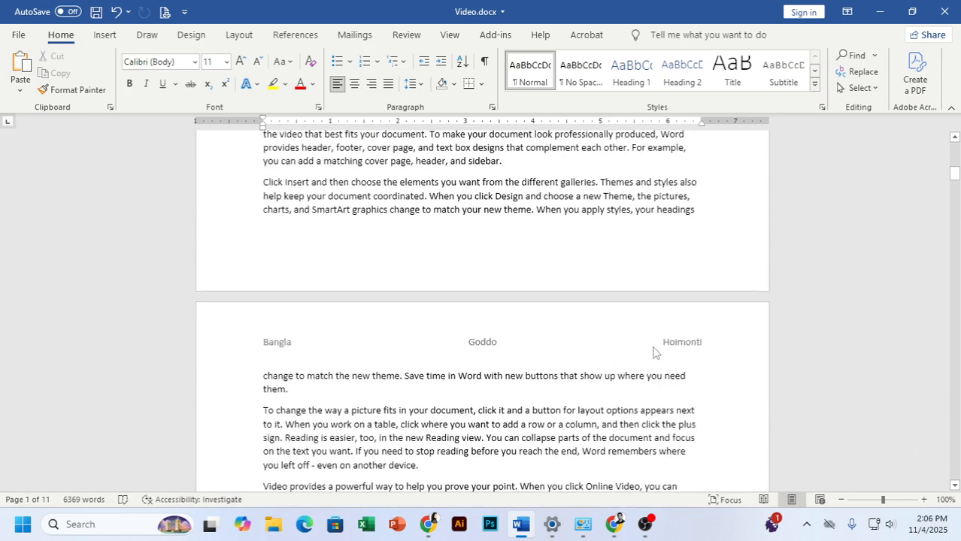
{"action": "scroll", "coordinate": [656, 351], "scroll_direction": "down", "scroll_amount": 20}
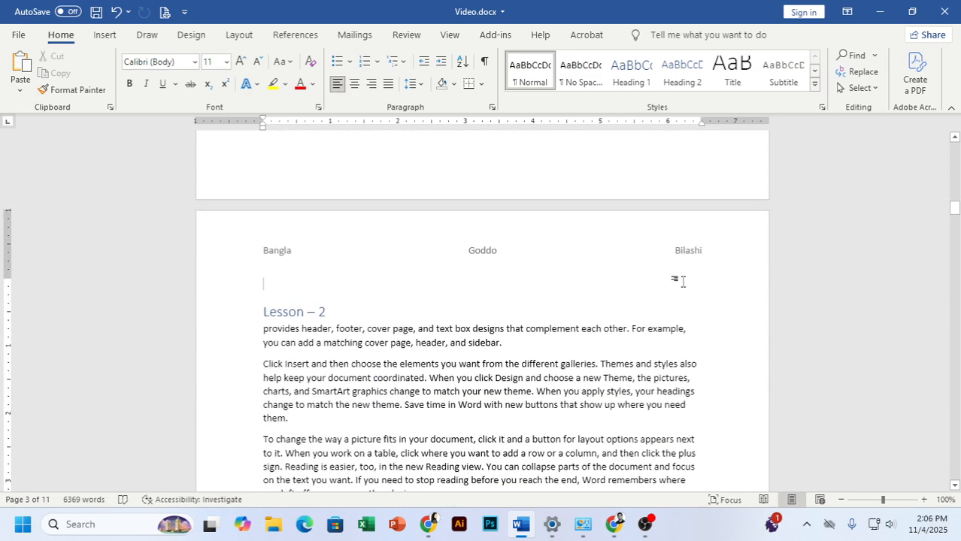
{"action": "scroll", "coordinate": [669, 289], "scroll_direction": "down", "scroll_amount": 10}
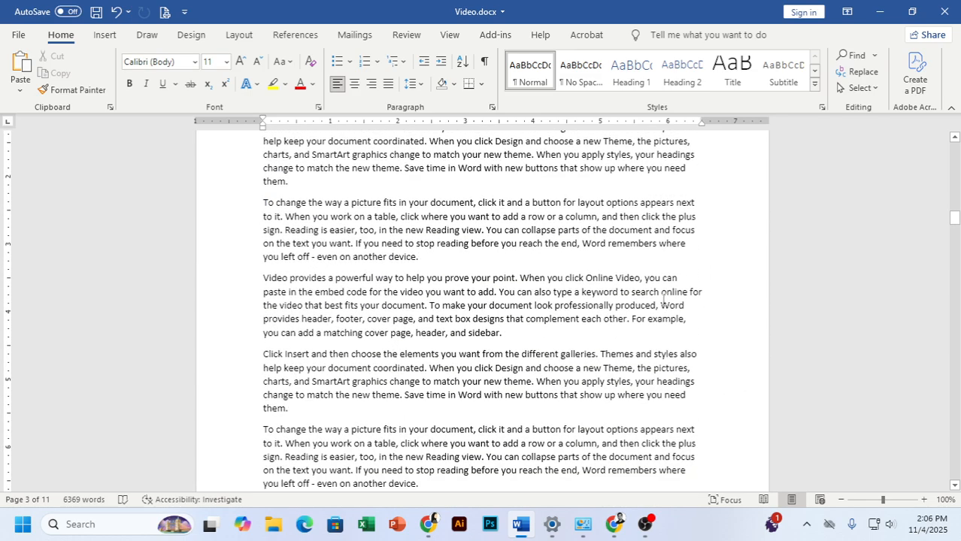
{"action": "scroll", "coordinate": [661, 303], "scroll_direction": "down", "scroll_amount": 16}
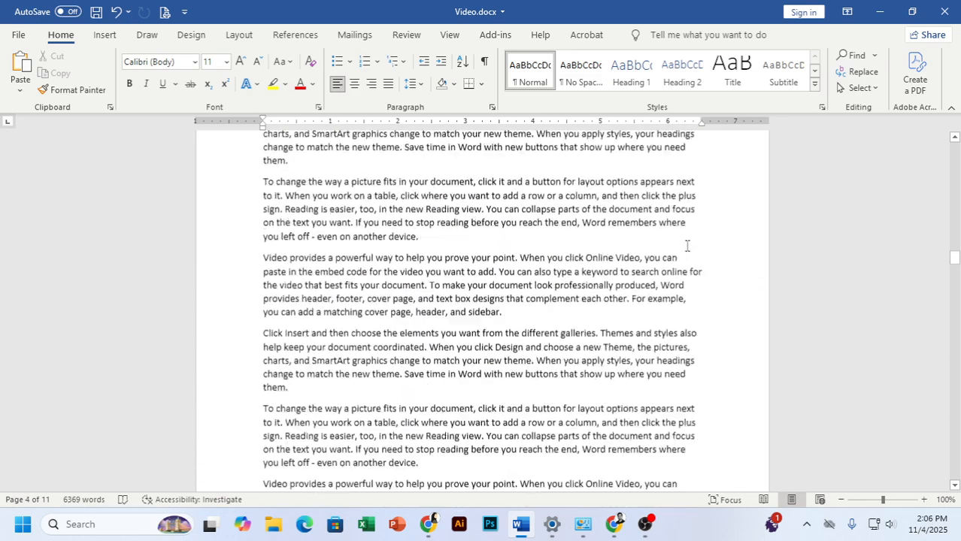
{"action": "scroll", "coordinate": [688, 245], "scroll_direction": "up", "scroll_amount": 8}
{"action": "scroll", "coordinate": [686, 246], "scroll_direction": "down", "scroll_amount": 15}
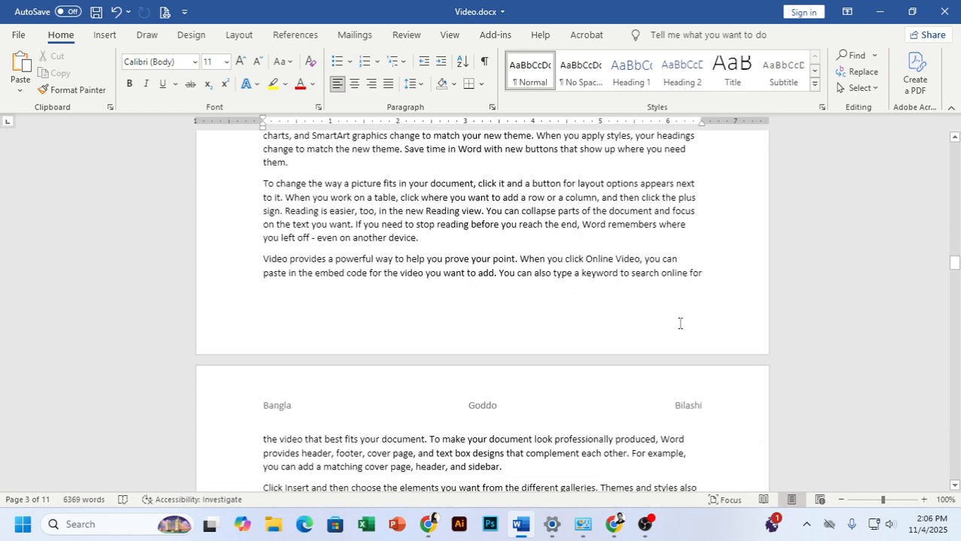
Insert a Next Page section break at the end of page 4, after "search online for".
{"action": "left_click", "coordinate": [715, 263]}
{"action": "left_click", "coordinate": [717, 276]}
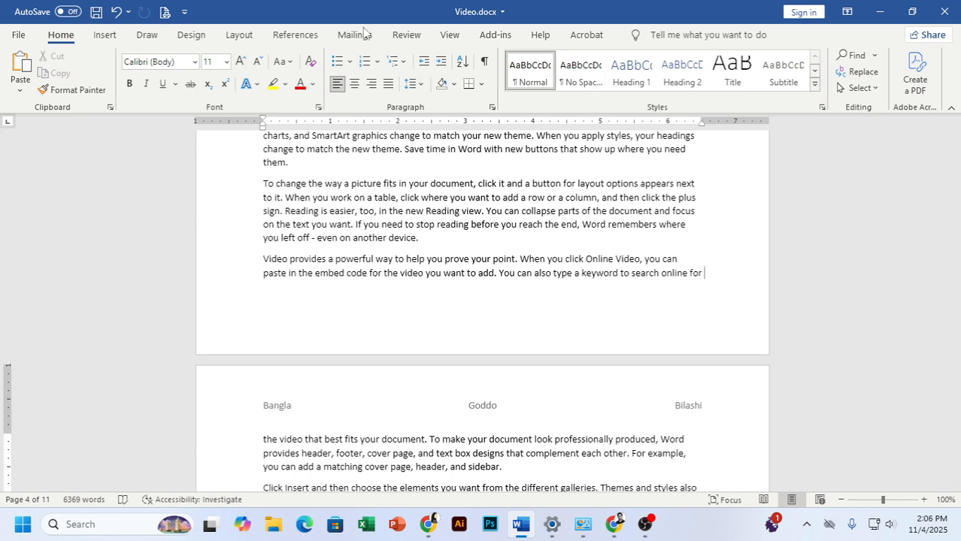
{"action": "left_click", "coordinate": [245, 35]}
{"action": "left_click", "coordinate": [191, 57]}
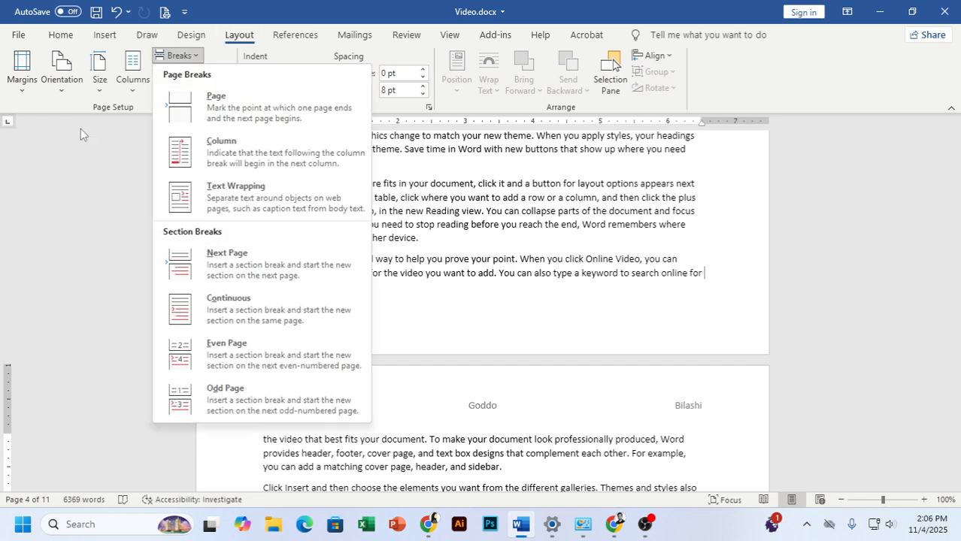
{"action": "left_click", "coordinate": [253, 271]}
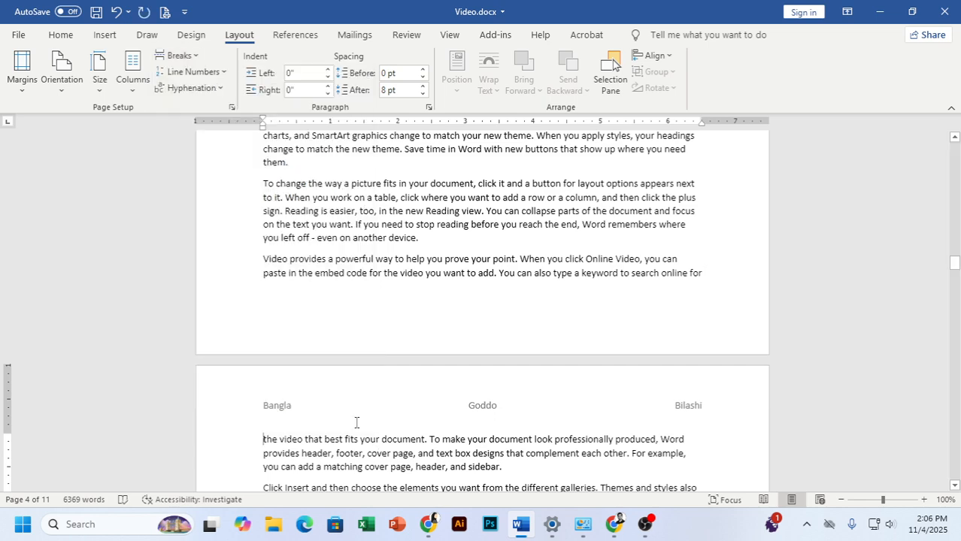
Unlink the Section 3 header from the previous section and change its middle entry to "Poddo".
{"action": "double_click", "coordinate": [284, 409]}
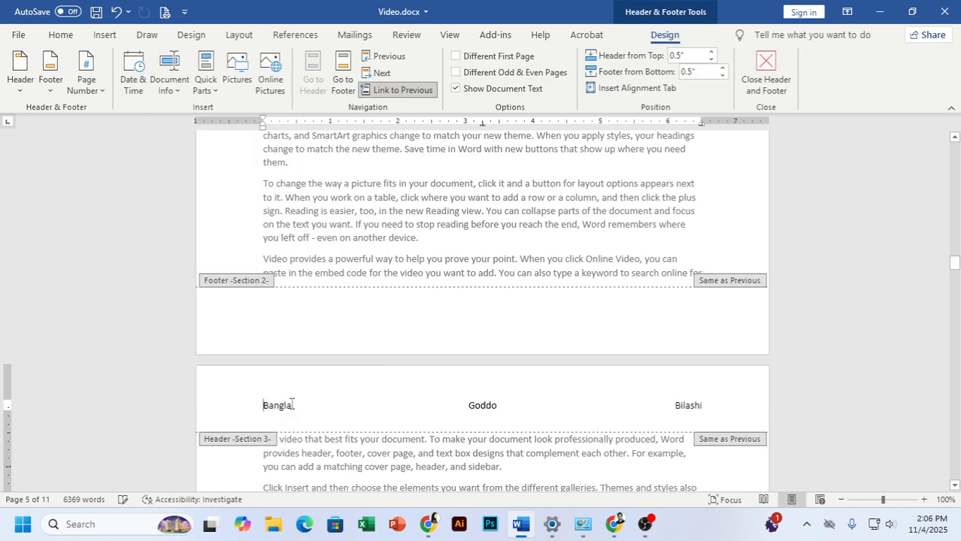
{"action": "left_click", "coordinate": [403, 92]}
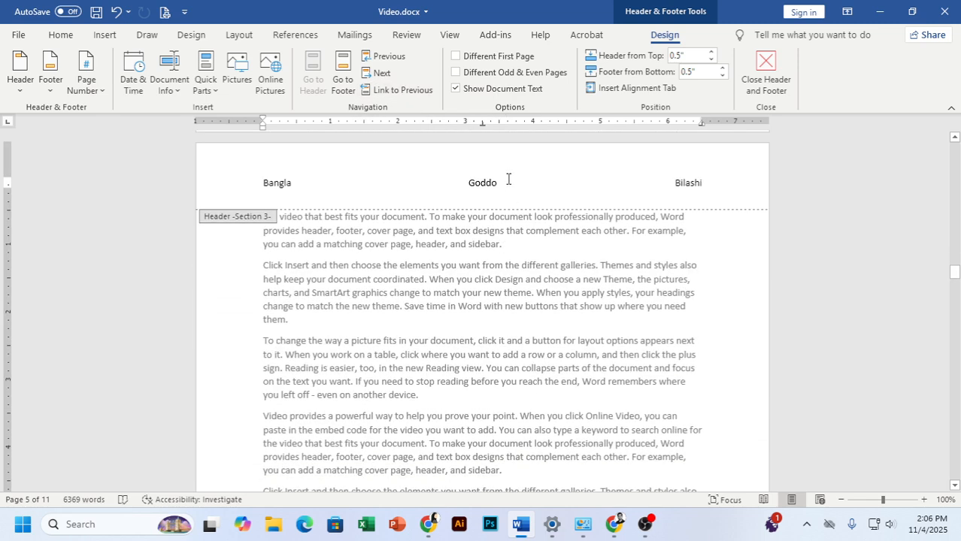
{"action": "left_click_drag", "start_coordinate": [509, 179], "coordinate": [478, 183]}
{"action": "left_click", "coordinate": [472, 183]}
{"action": "type", "text": "P"}
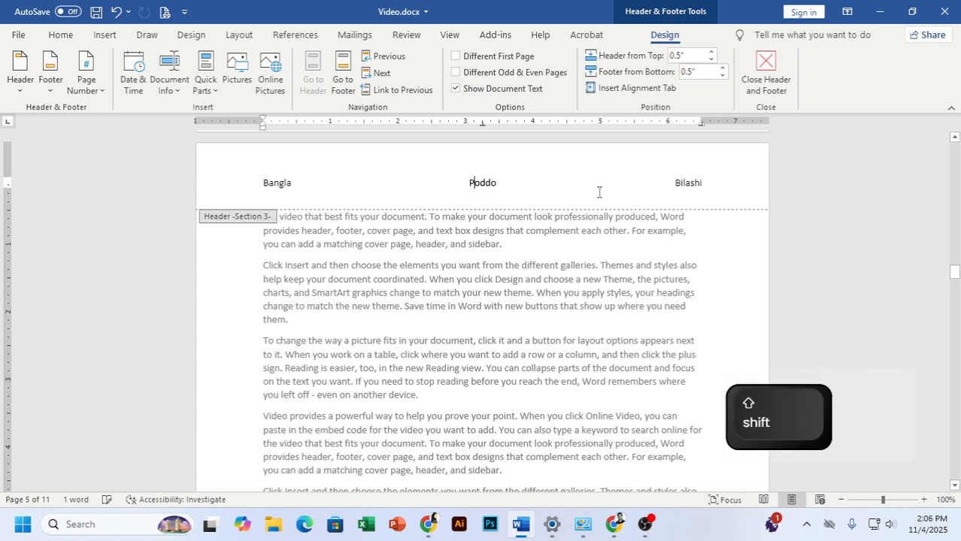
Replace the third entry of the Section 3 header with "Kobor" and finish editing the header.
{"action": "left_click_drag", "start_coordinate": [716, 183], "coordinate": [666, 183]}
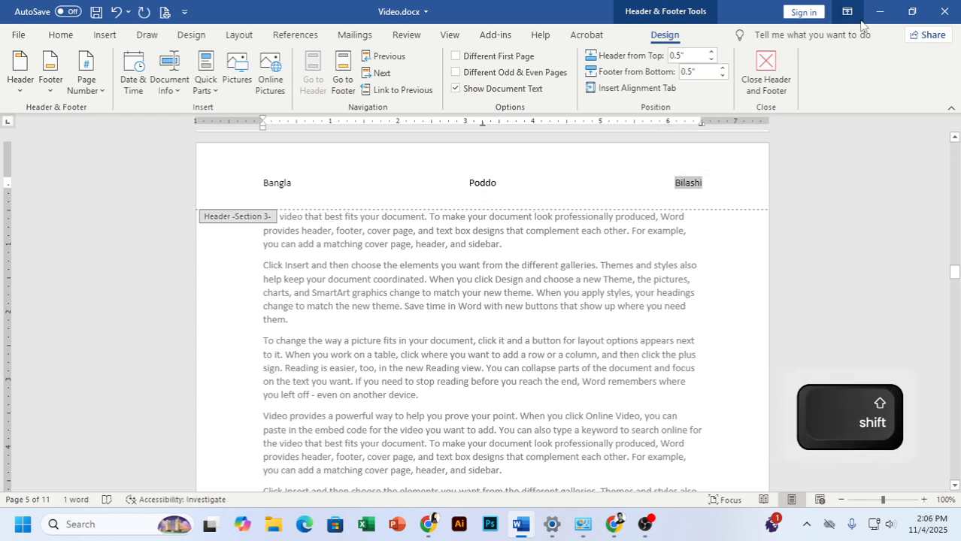
{"action": "type", "text": "Kbo"}
{"action": "key", "text": "BackSpace"}
{"action": "key", "text": "BackSpace"}
{"action": "type", "text": "o"}
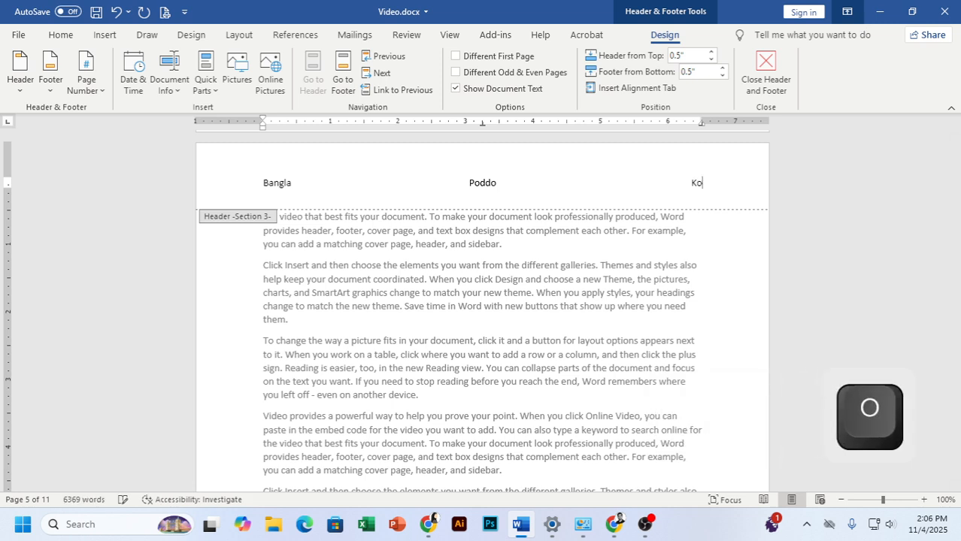
{"action": "type", "text": "boro"}
{"action": "key", "text": "BackSpace"}
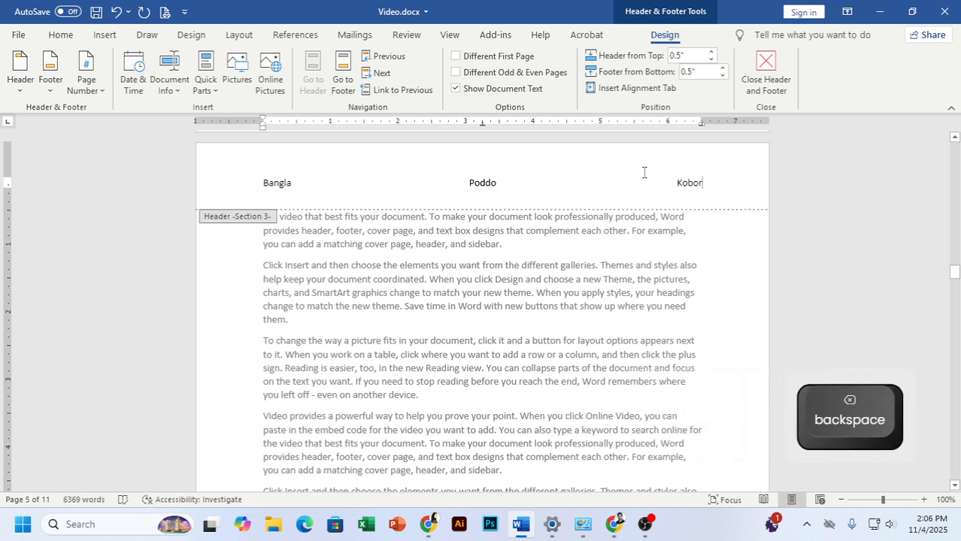
{"action": "left_click", "coordinate": [767, 76]}
Insert the Blank (Three Columns) footer and return to the body text.
{"action": "scroll", "coordinate": [481, 308], "scroll_direction": "up", "scroll_amount": 10}
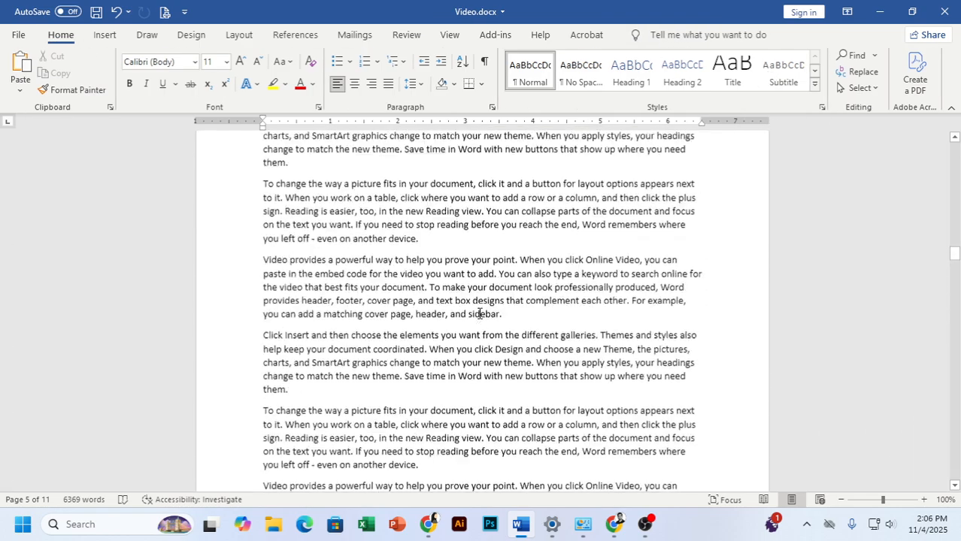
{"action": "scroll", "coordinate": [479, 313], "scroll_direction": "up", "scroll_amount": 2}
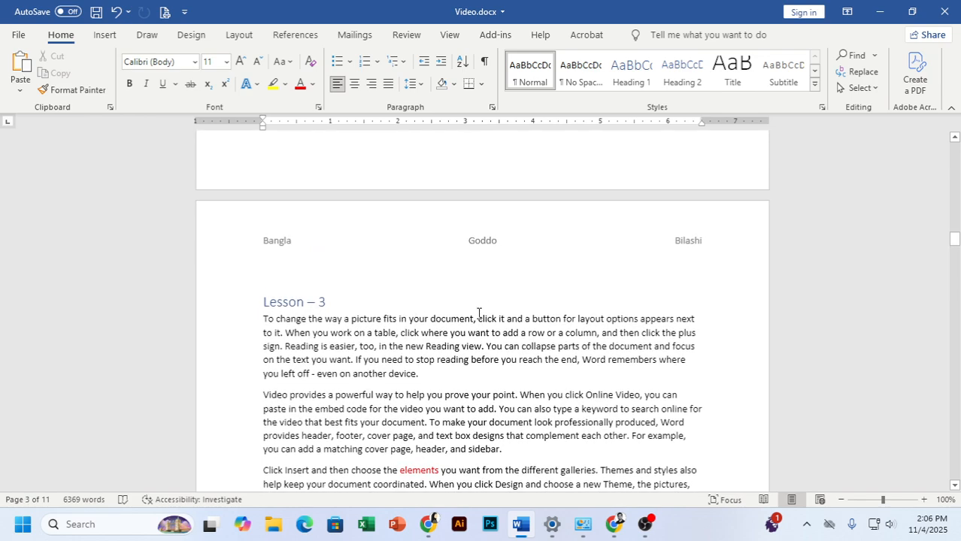
{"action": "scroll", "coordinate": [478, 312], "scroll_direction": "up", "scroll_amount": 5}
{"action": "scroll", "coordinate": [152, 49], "scroll_direction": "up", "scroll_amount": 8}
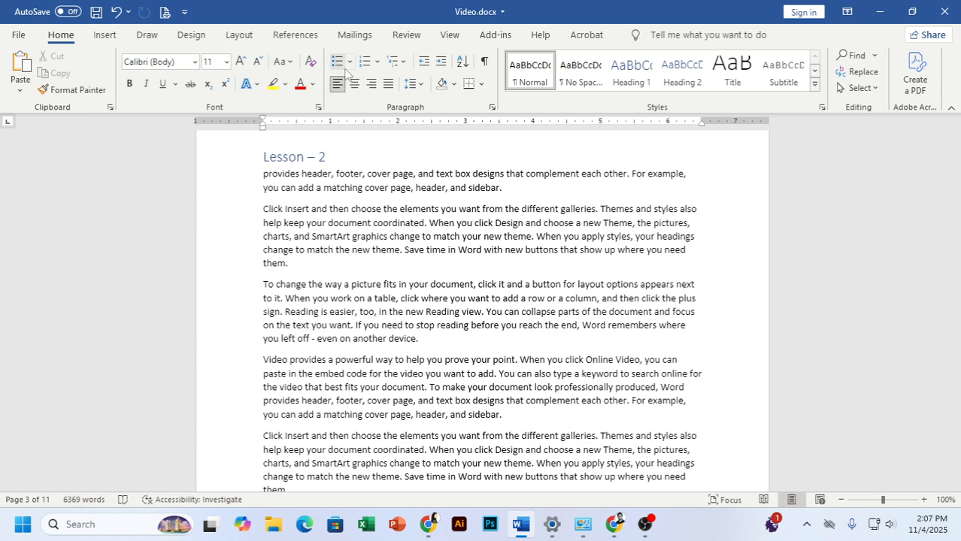
{"action": "left_click", "coordinate": [102, 35]}
{"action": "left_click", "coordinate": [648, 72]}
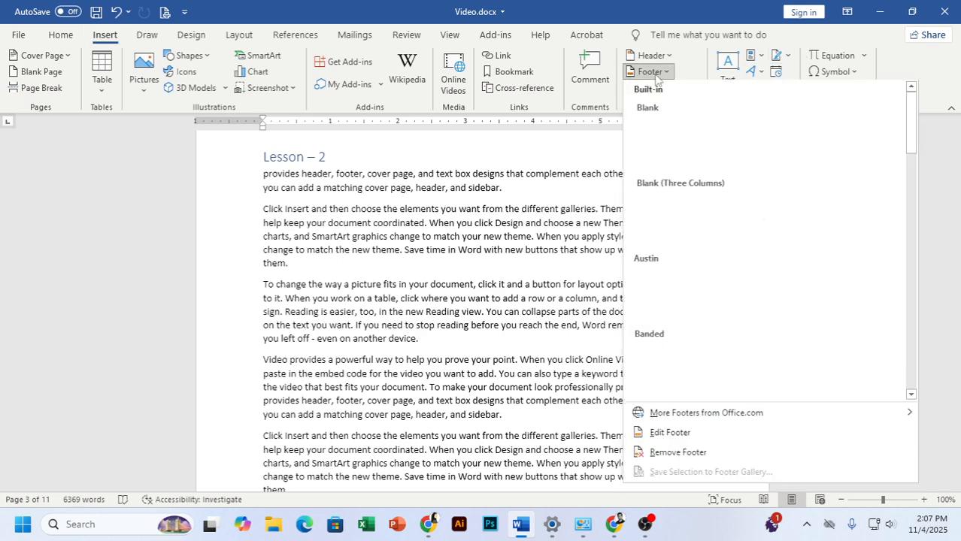
{"action": "left_click", "coordinate": [752, 211]}
{"action": "scroll", "coordinate": [256, 266], "scroll_direction": "down", "scroll_amount": 4}
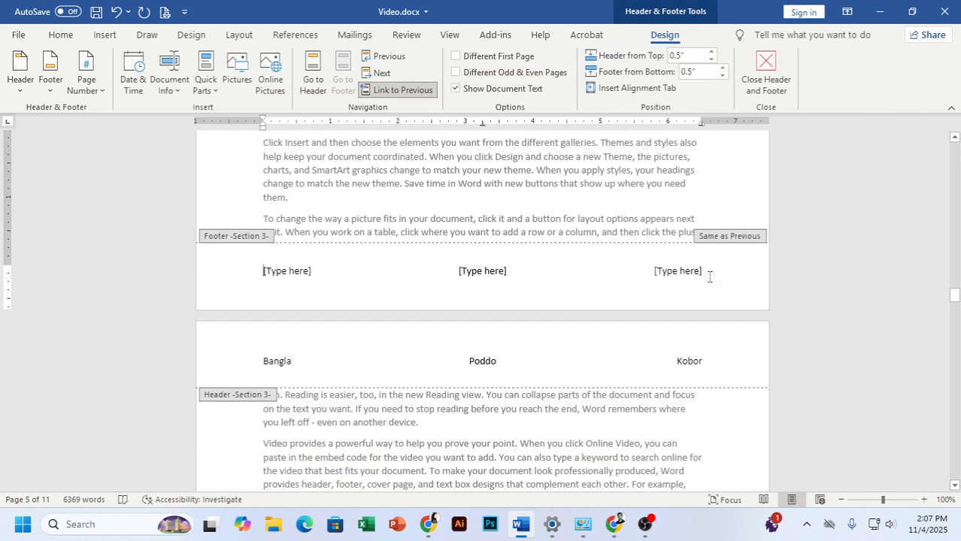
{"action": "double_click", "coordinate": [698, 195]}
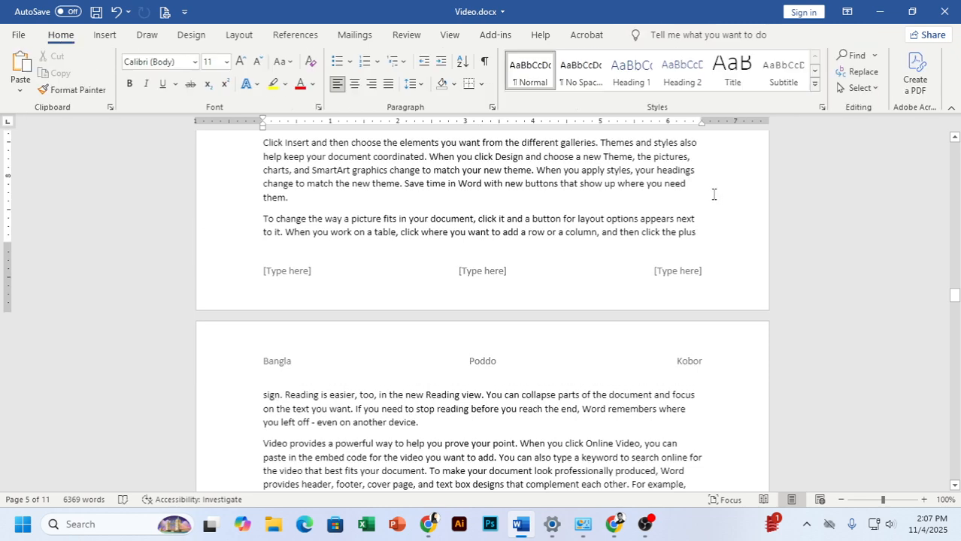
Insert a centred "Page X of Y" page number at the bottom of the pages and return to the body text.
{"action": "left_click", "coordinate": [105, 35]}
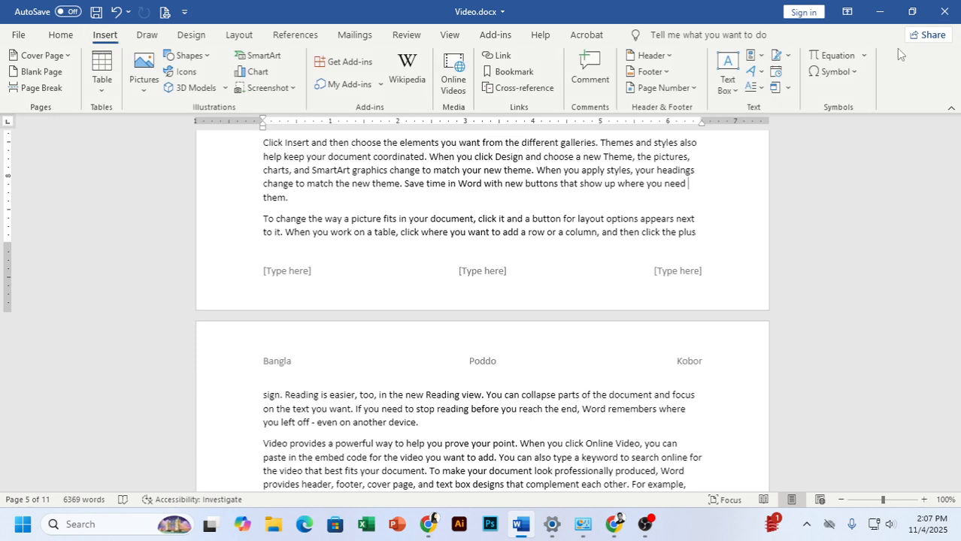
{"action": "left_click", "coordinate": [661, 88]}
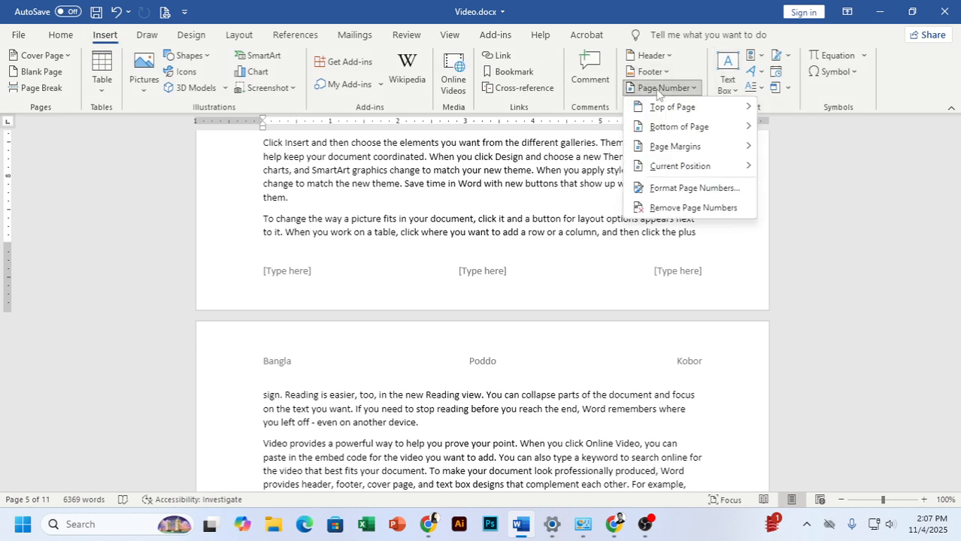
{"action": "mouse_move", "coordinate": [688, 128]}
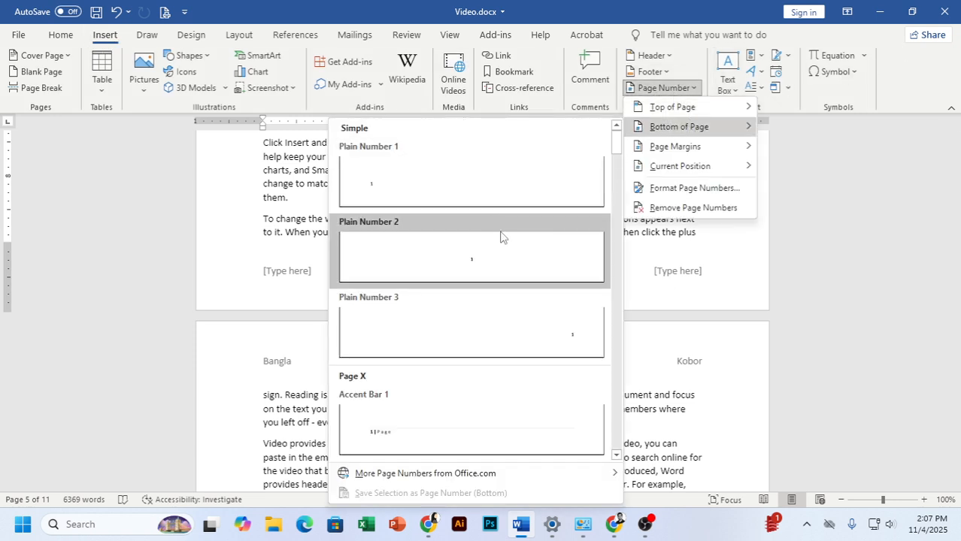
{"action": "scroll", "coordinate": [505, 248], "scroll_direction": "down", "scroll_amount": 5}
{"action": "left_click", "coordinate": [521, 215]}
{"action": "scroll", "coordinate": [511, 300], "scroll_direction": "down", "scroll_amount": 4}
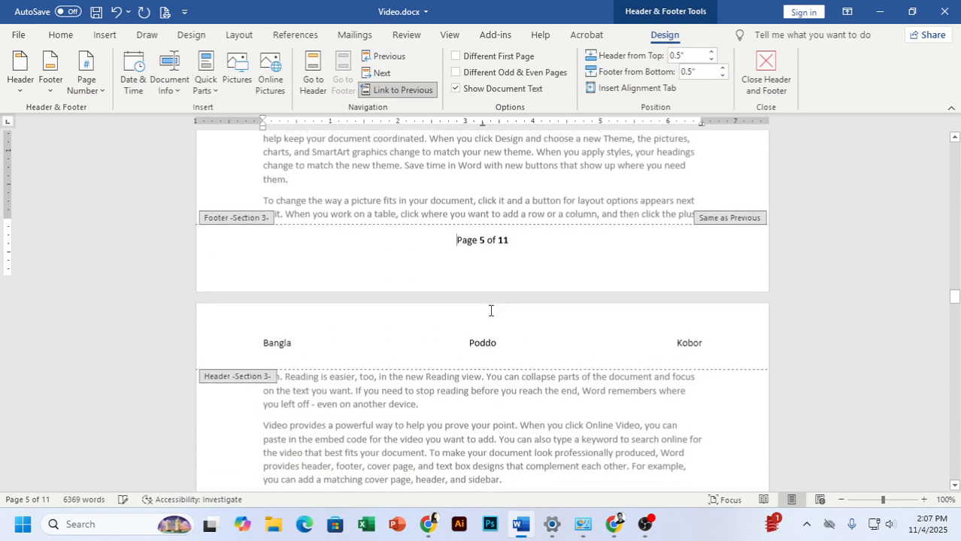
{"action": "scroll", "coordinate": [493, 344], "scroll_direction": "down", "scroll_amount": 10}
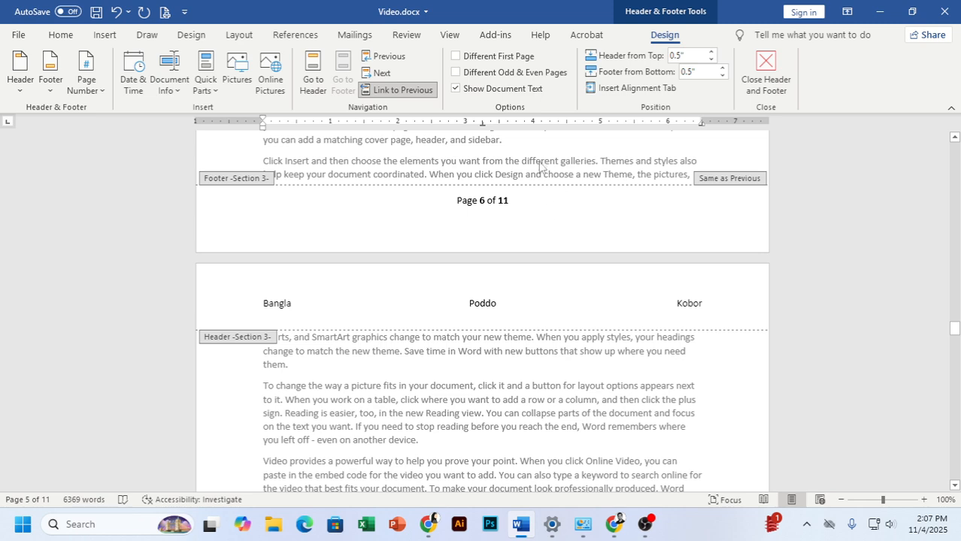
{"action": "double_click", "coordinate": [546, 165]}
{"action": "scroll", "coordinate": [547, 166], "scroll_direction": "up", "scroll_amount": 2}
{"action": "scroll", "coordinate": [547, 226], "scroll_direction": "down", "scroll_amount": 6}
Replace the footer numbering with centred page numbers in square brackets and check them across the document.
{"action": "left_click", "coordinate": [104, 35]}
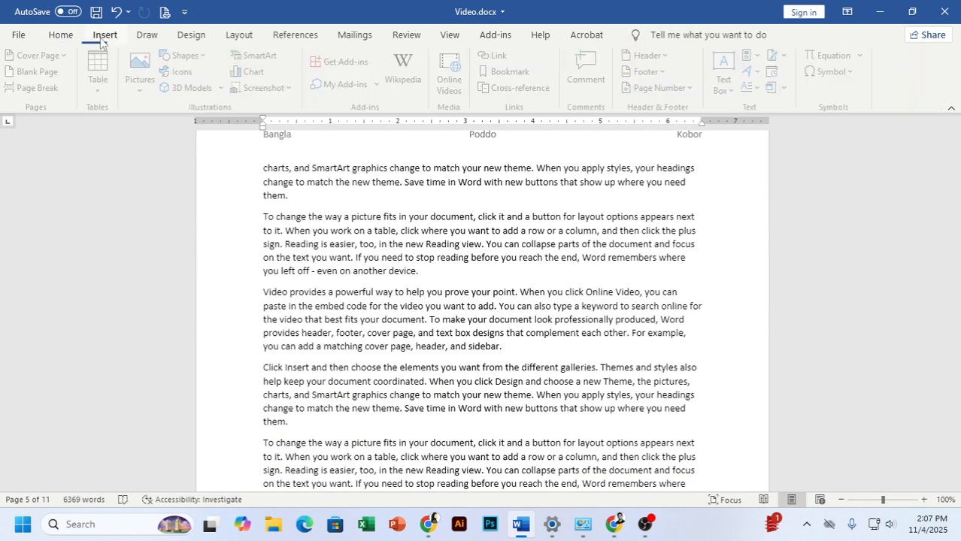
{"action": "left_click", "coordinate": [664, 88]}
{"action": "mouse_move", "coordinate": [679, 126]}
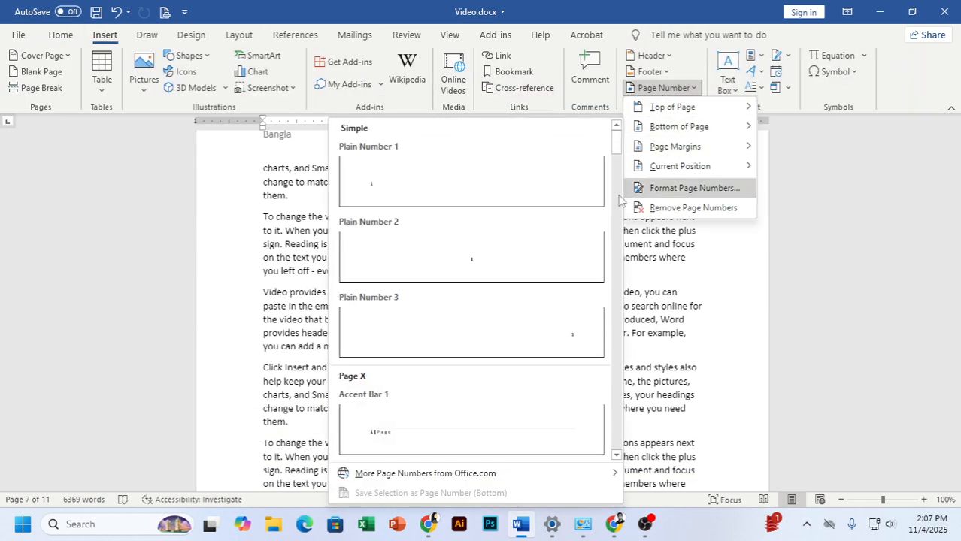
{"action": "scroll", "coordinate": [532, 321], "scroll_direction": "down", "scroll_amount": 10}
{"action": "left_click", "coordinate": [515, 257]}
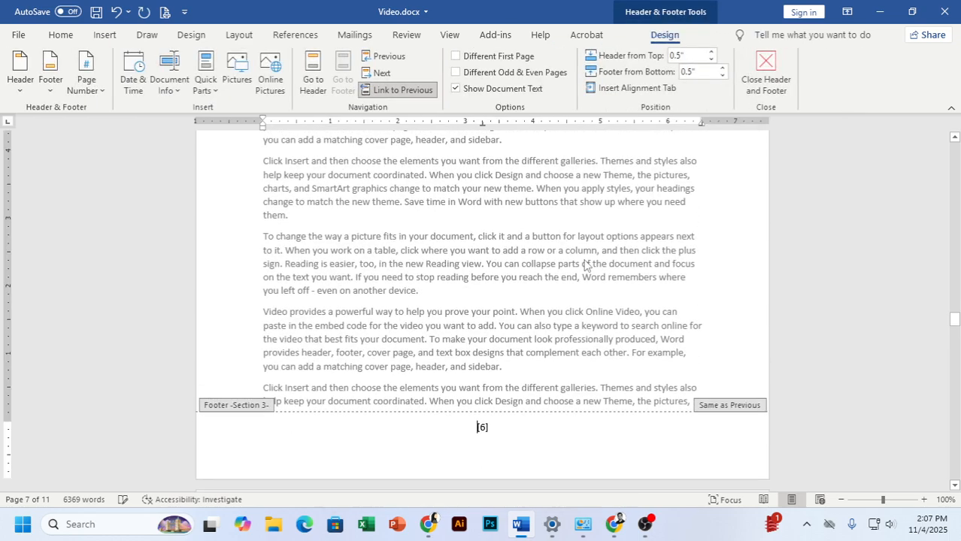
{"action": "double_click", "coordinate": [523, 300]}
{"action": "scroll", "coordinate": [542, 312], "scroll_direction": "down", "scroll_amount": 18}
{"action": "left_click_drag", "start_coordinate": [957, 356], "coordinate": [959, 414]}
{"action": "scroll", "coordinate": [725, 374], "scroll_direction": "down", "scroll_amount": 10}
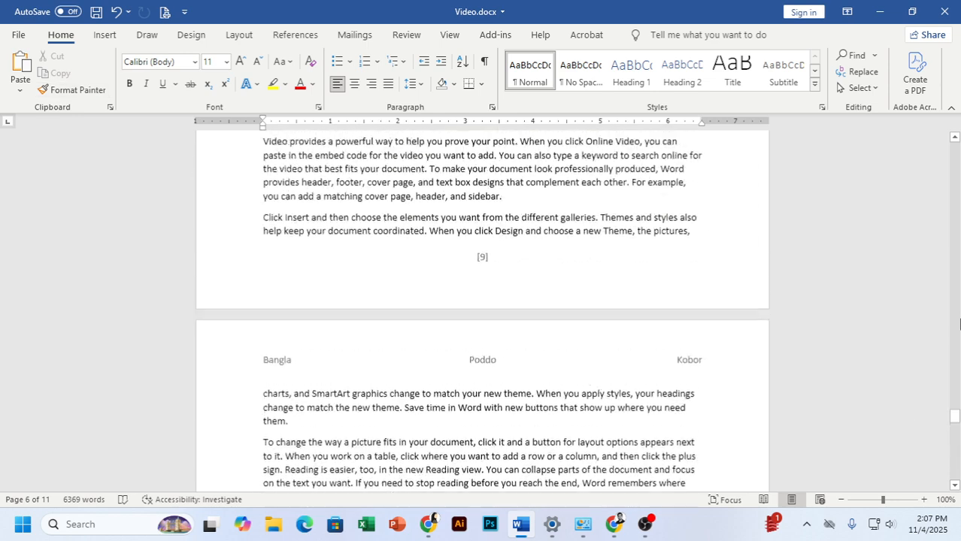
{"action": "scroll", "coordinate": [958, 323], "scroll_direction": "up", "scroll_amount": 2}
{"action": "left_click_drag", "start_coordinate": [956, 419], "coordinate": [951, 17]}
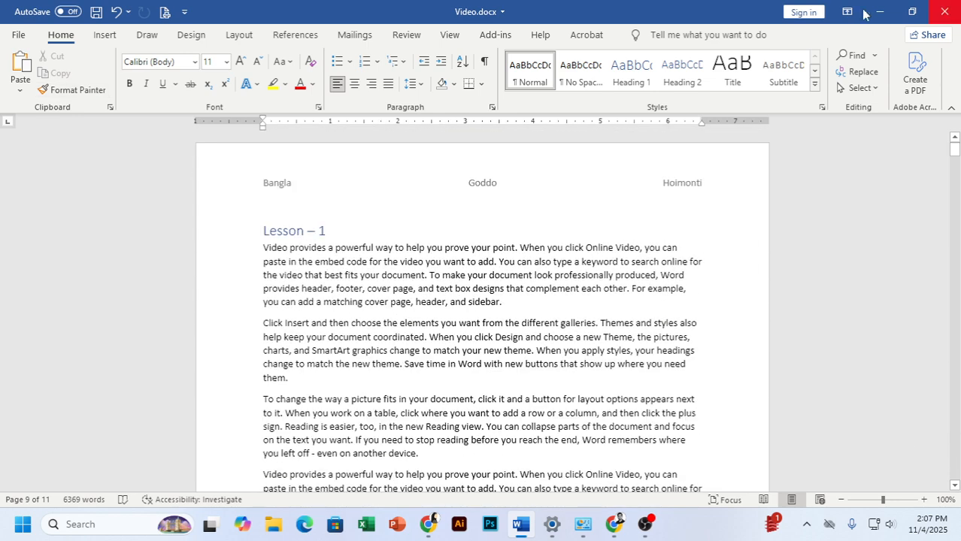
Add two empty lines after the last paragraph on page 11.
{"action": "left_click", "coordinate": [105, 35]}
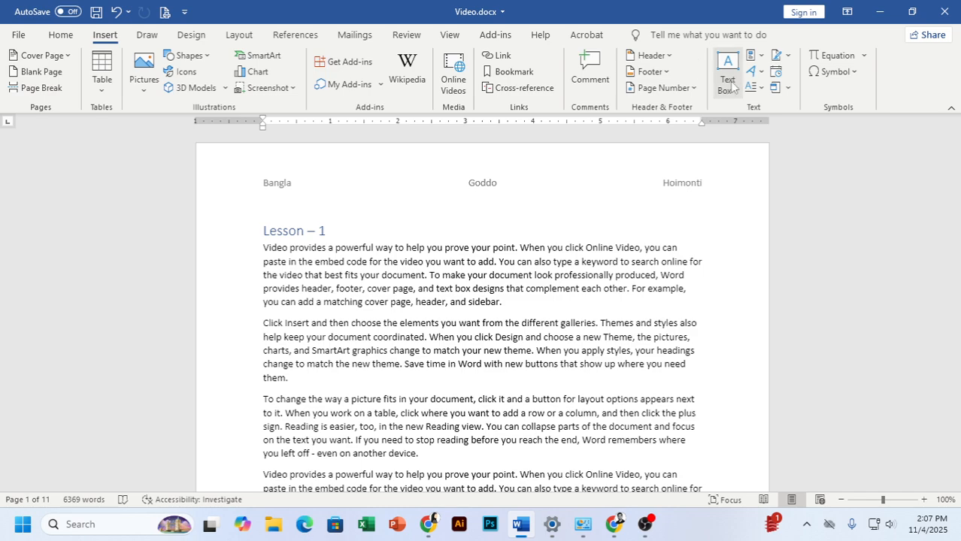
{"action": "left_click_drag", "start_coordinate": [955, 156], "coordinate": [955, 489]}
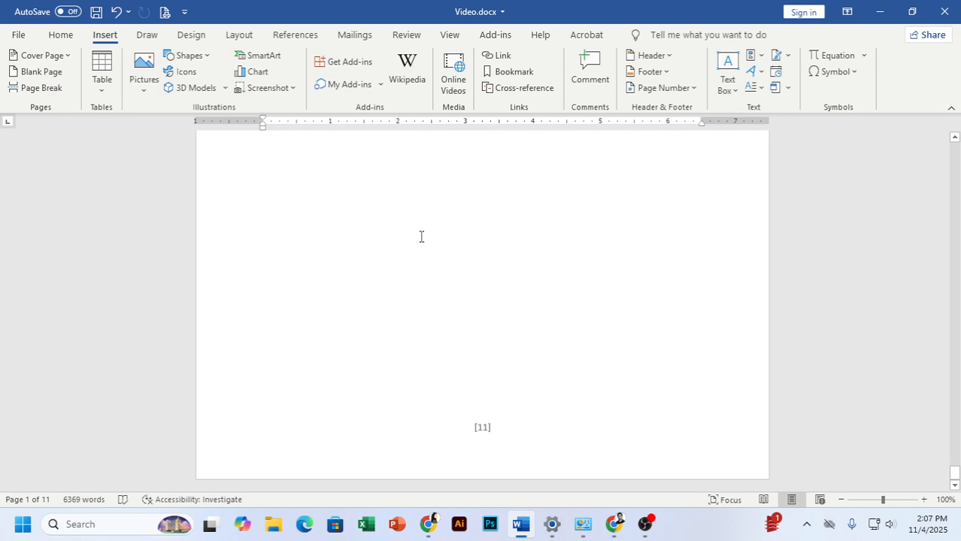
{"action": "scroll", "coordinate": [421, 236], "scroll_direction": "up", "scroll_amount": 8}
{"action": "scroll", "coordinate": [317, 376], "scroll_direction": "down", "scroll_amount": 2}
{"action": "left_click", "coordinate": [317, 312]}
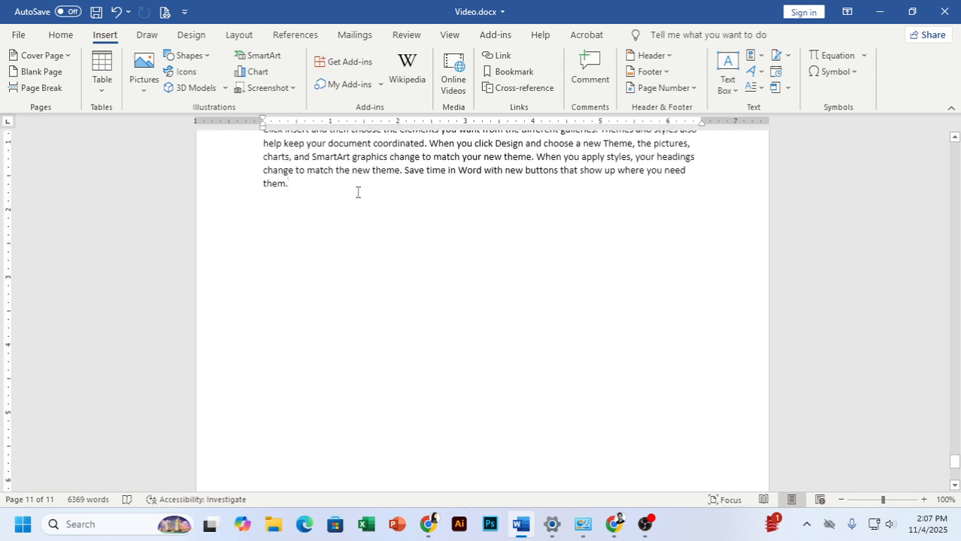
{"action": "key", "text": "Return"}
{"action": "key", "text": "Return"}
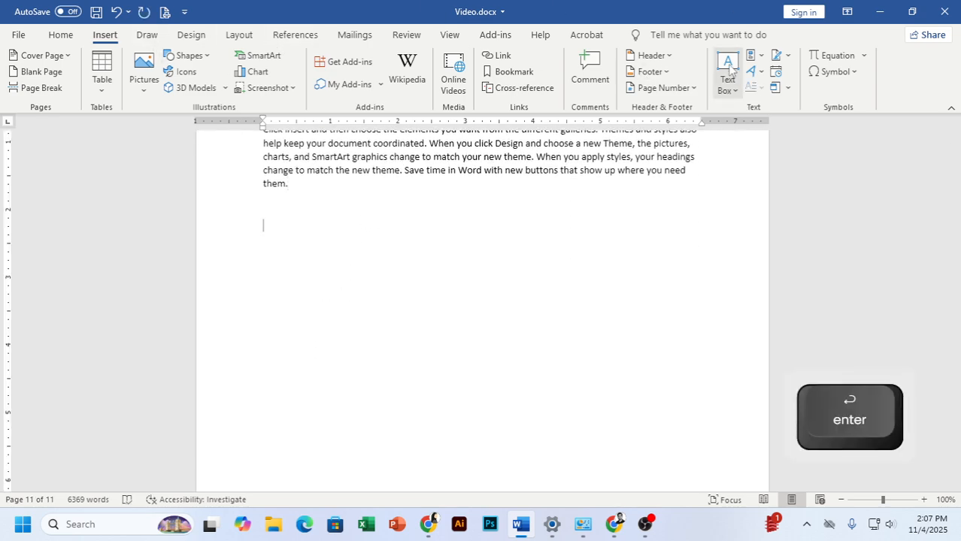
Try a preset text box at the left margin below the last paragraph, and delete it.
{"action": "left_click", "coordinate": [727, 71]}
{"action": "left_click", "coordinate": [707, 176]}
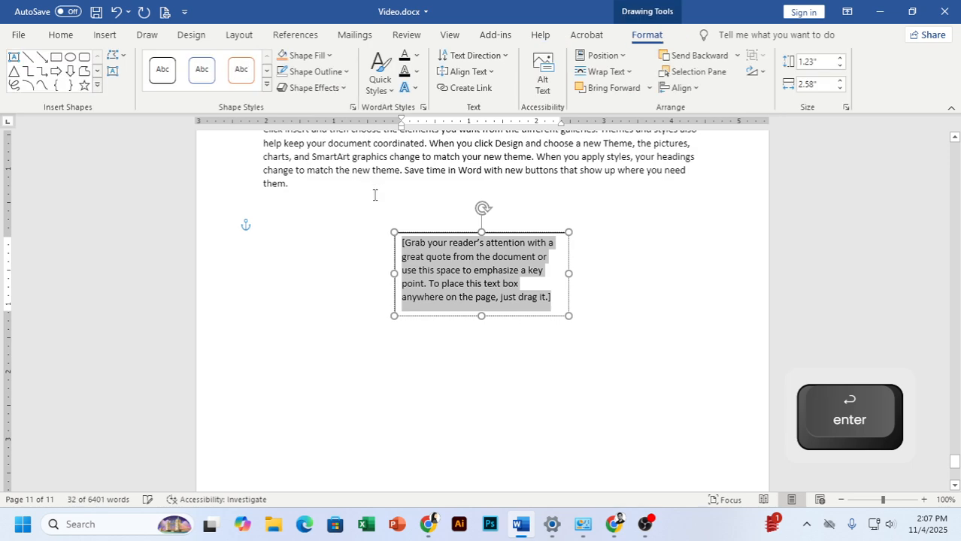
{"action": "left_click_drag", "start_coordinate": [423, 237], "coordinate": [291, 206]}
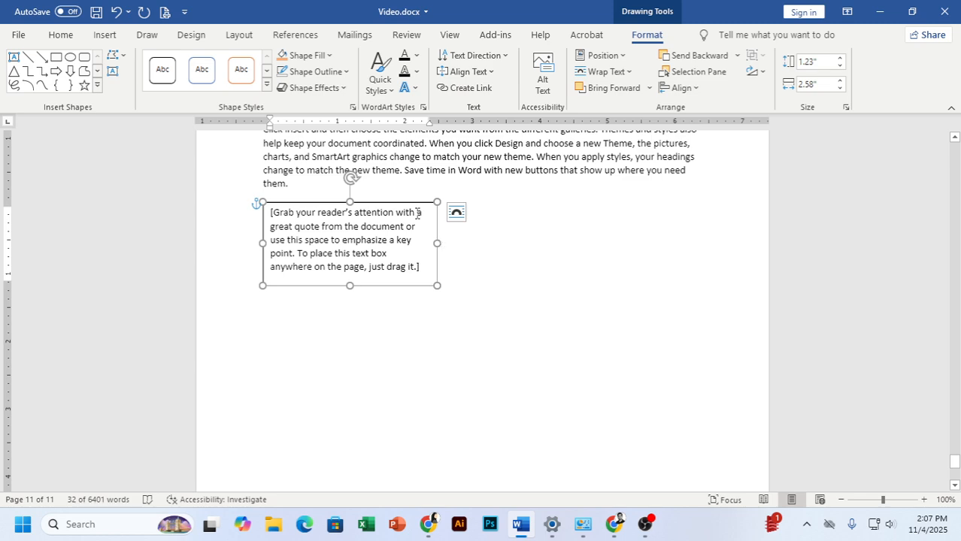
{"action": "key", "text": "Delete"}
Draw a text box about 4.14" high and 1.8" wide below the last paragraph.
{"action": "left_click", "coordinate": [104, 35]}
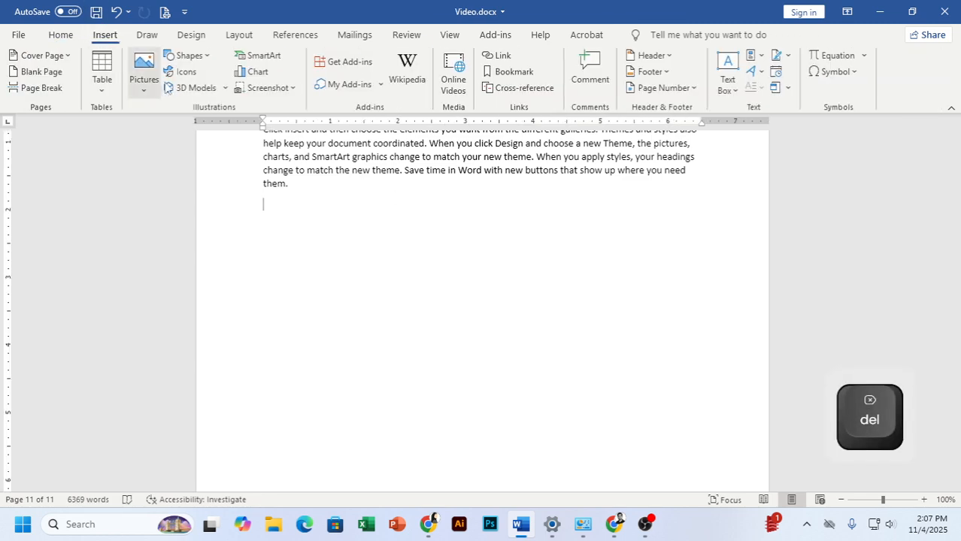
{"action": "left_click", "coordinate": [188, 57]}
{"action": "left_click", "coordinate": [169, 92]}
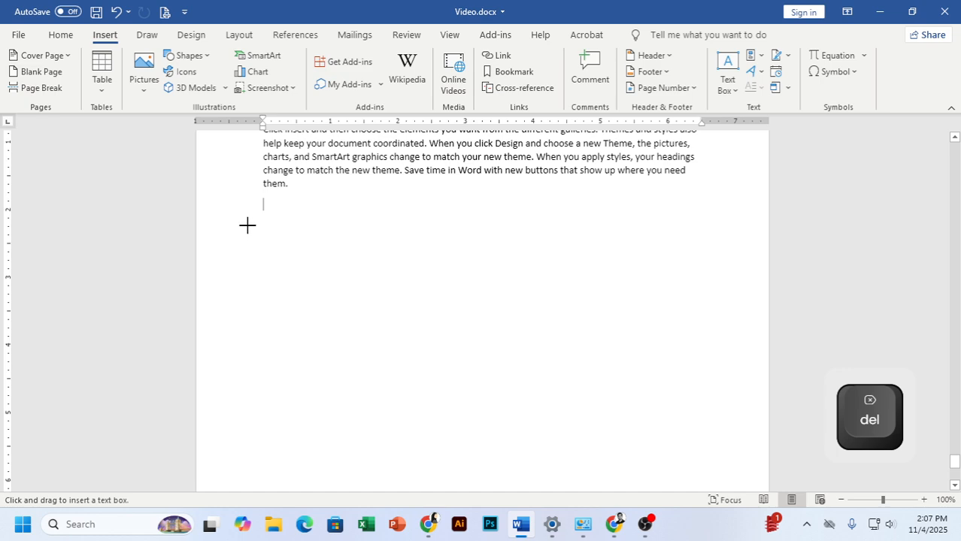
{"action": "mouse_move", "coordinate": [277, 223]}
{"action": "left_mouse_down"}
{"action": "mouse_move", "coordinate": [397, 383]}
{"action": "mouse_move", "coordinate": [399, 493]}
{"action": "left_mouse_up"}
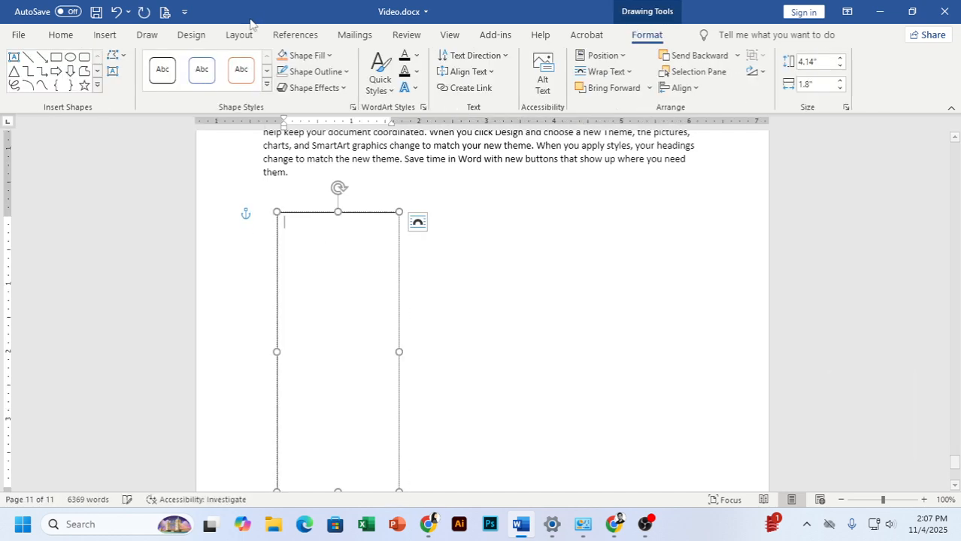
Remove the fill and outline of the drawn text box.
{"action": "left_click", "coordinate": [302, 55]}
{"action": "left_click", "coordinate": [312, 214]}
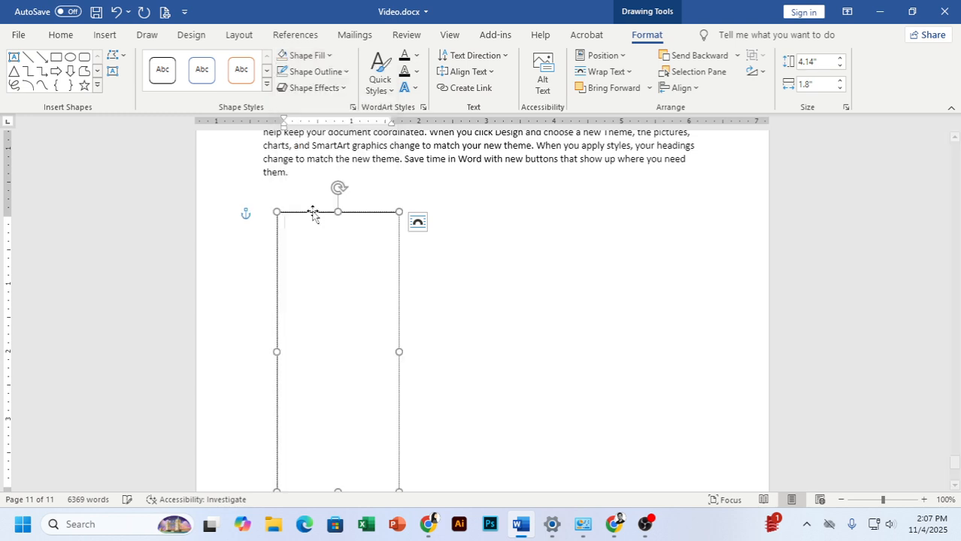
{"action": "left_click", "coordinate": [331, 71]}
{"action": "left_click", "coordinate": [316, 225]}
Fill the text box with random placeholder text and delete the whole box.
{"action": "type", "text": "Sodi fasoifj"}
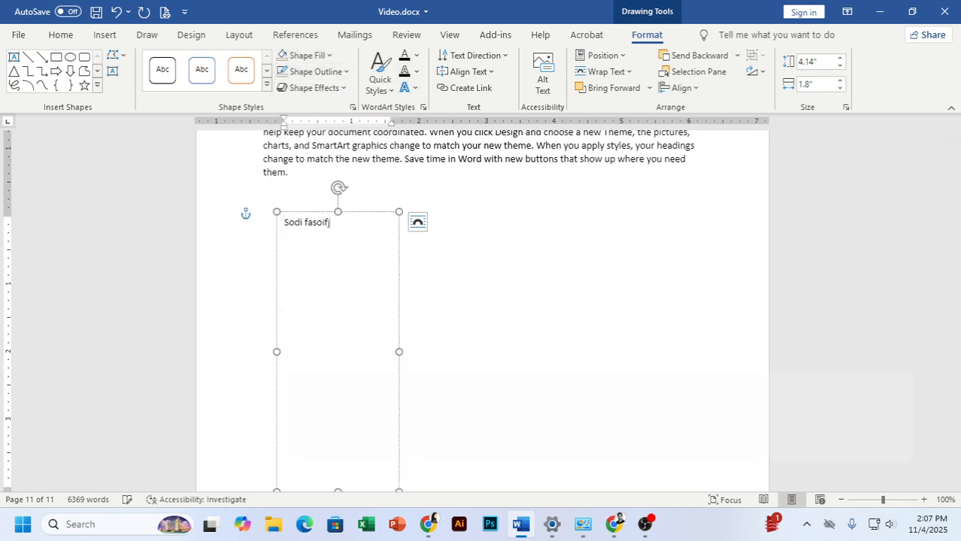
{"action": "type", "text": "isodjfiosdjfids jfoisdjf iodsjfiosdjfoisdjfoisd jfoisdjoi fsoif sdoijfoi"}
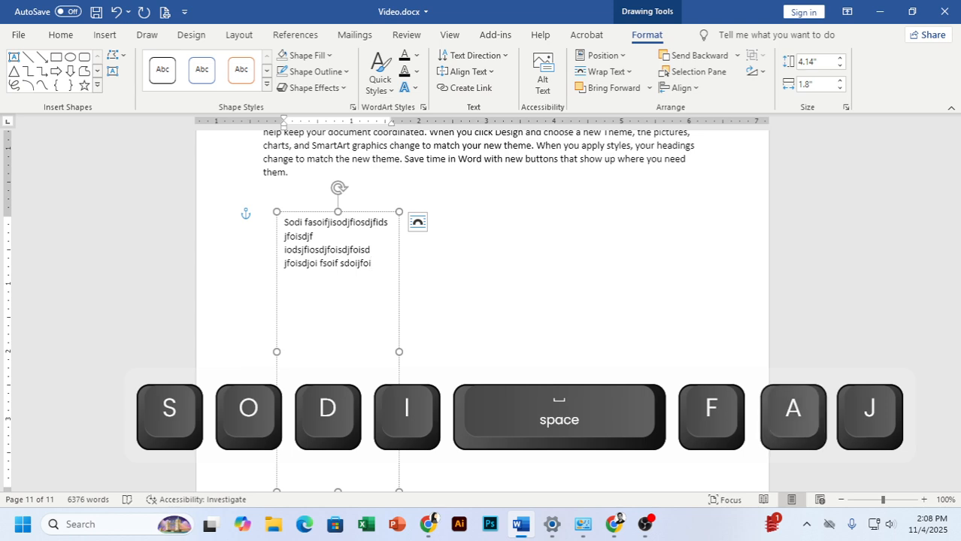
{"action": "key", "text": "Delete"}
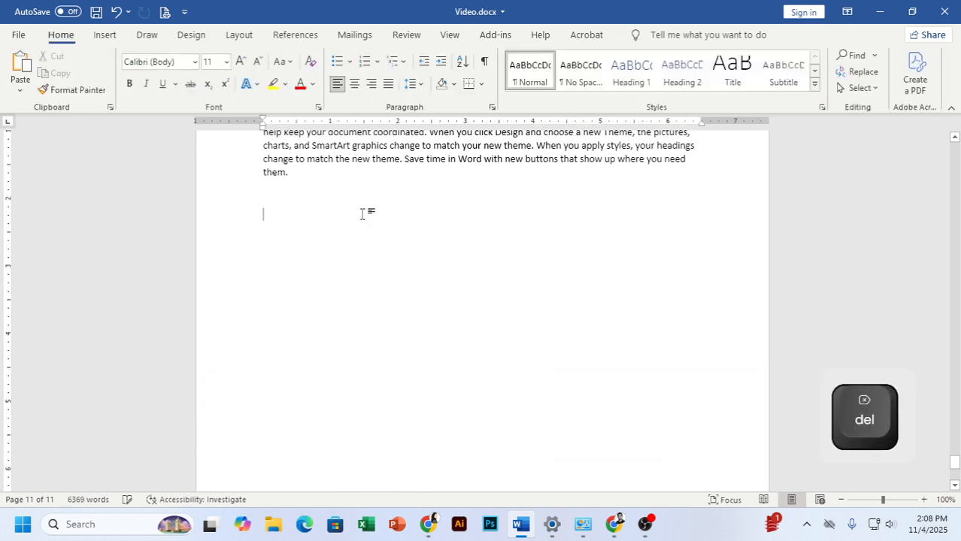
Enter the line "SOS Vocational Training Centre Dhaka" below the last paragraph.
{"action": "left_click", "coordinate": [105, 34]}
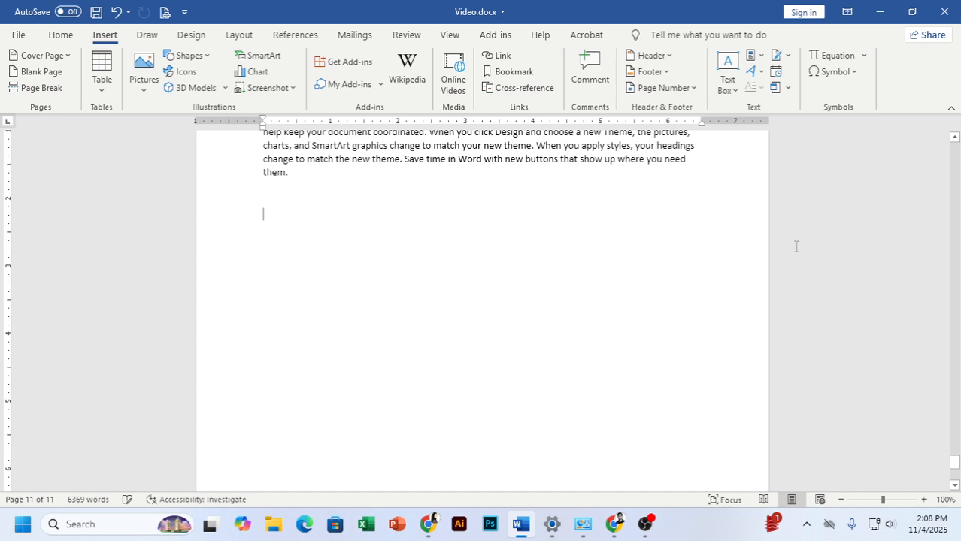
{"action": "type", "text": "SOS "}
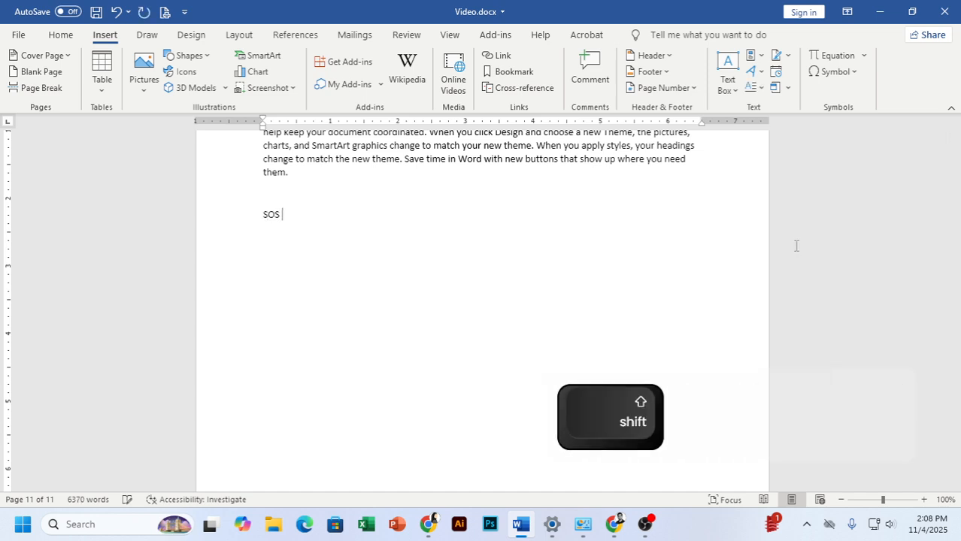
{"action": "type", "text": "Vocational T"}
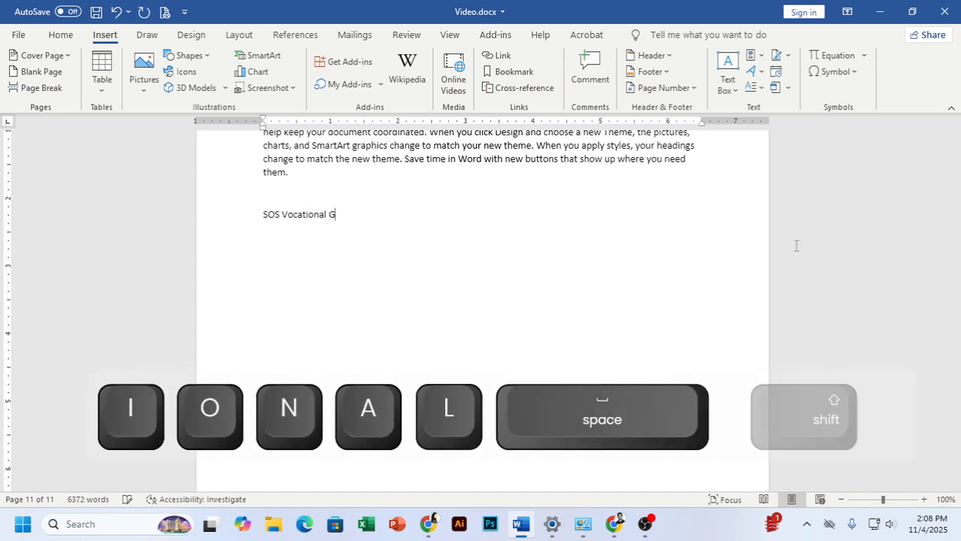
{"action": "type", "text": "raining Cetnre"}
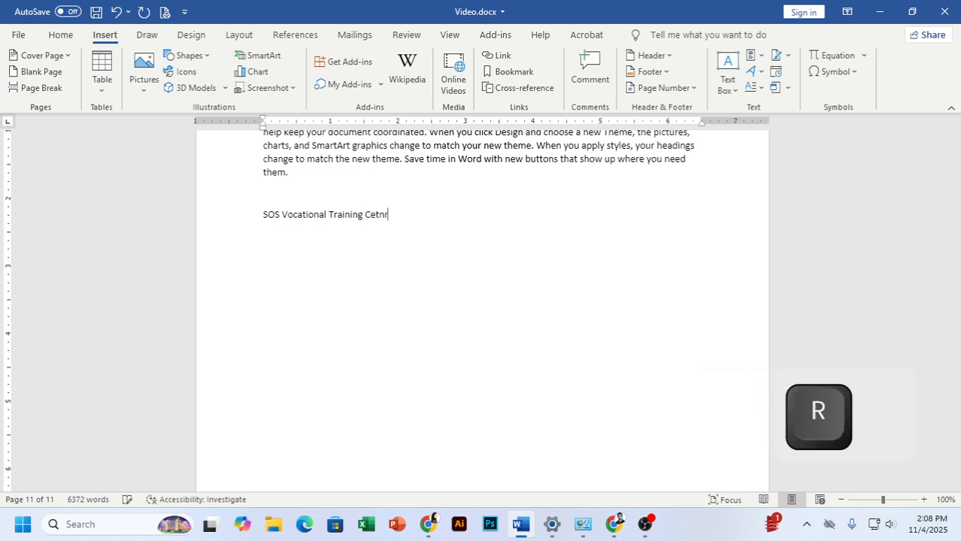
{"action": "key", "text": "BackSpace"}
{"action": "key", "text": "BackSpace"}
{"action": "key", "text": "BackSpace"}
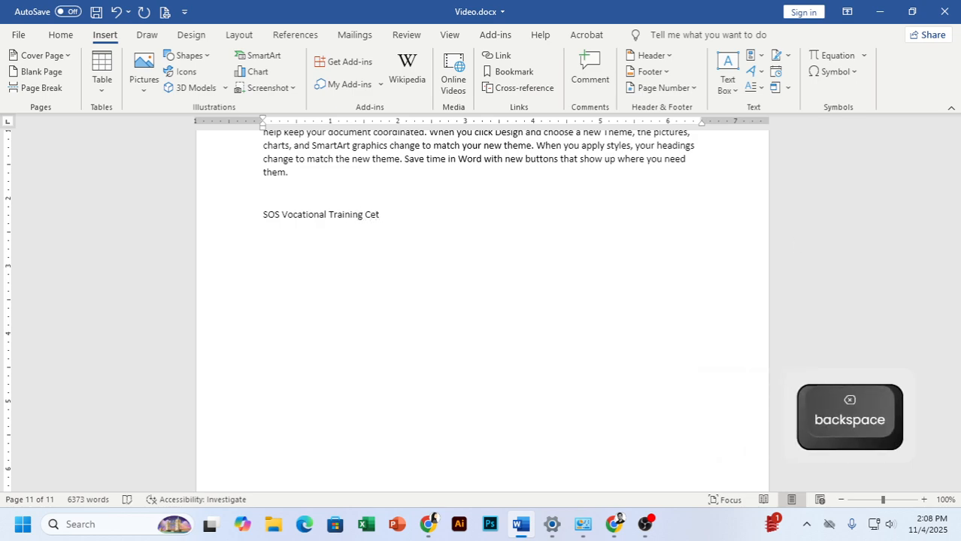
{"action": "key", "text": "BackSpace"}
{"action": "type", "text": "ntre Dhaka"}
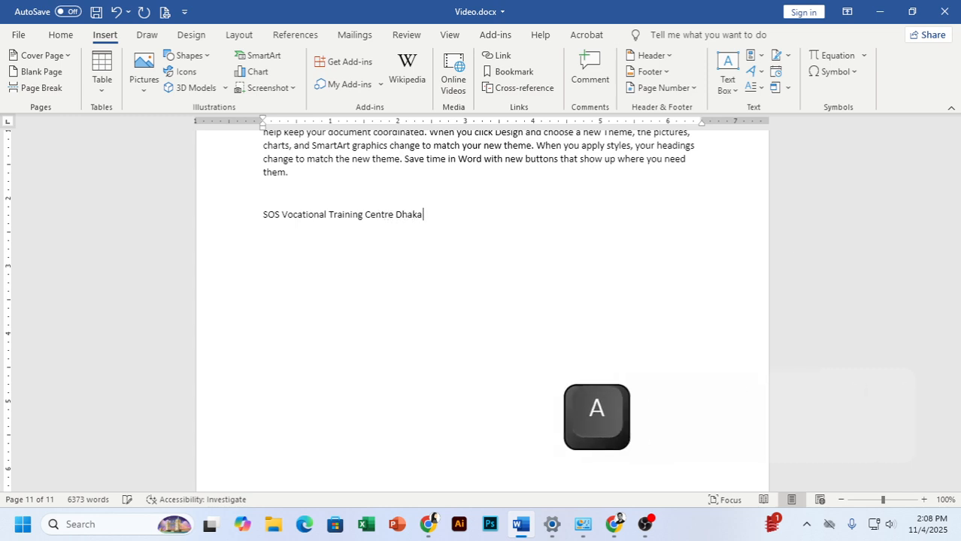
Enlarge the font of the "SOS Vocational Training Centre Dhaka" line by four size increments.
{"action": "left_click", "coordinate": [226, 215]}
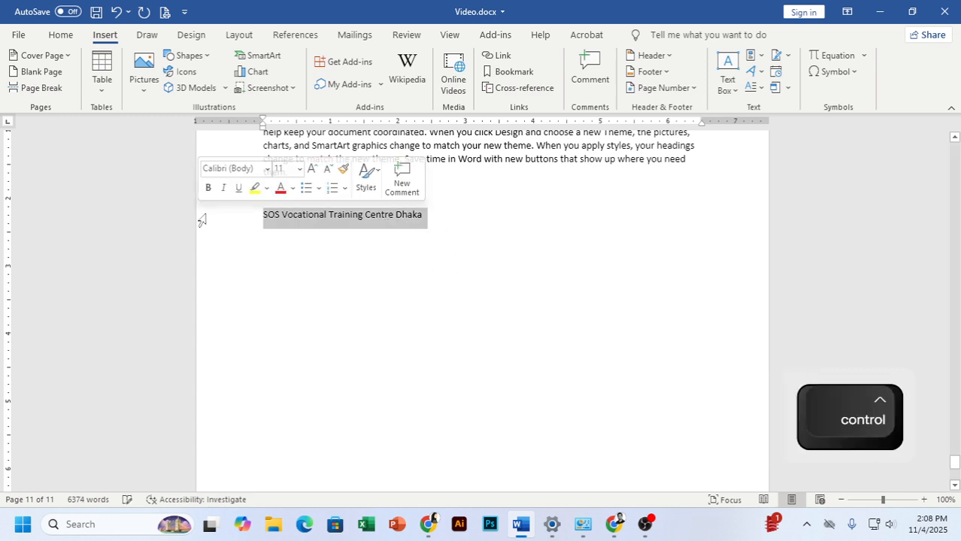
{"action": "left_click", "coordinate": [61, 34]}
{"action": "left_click", "coordinate": [228, 64]}
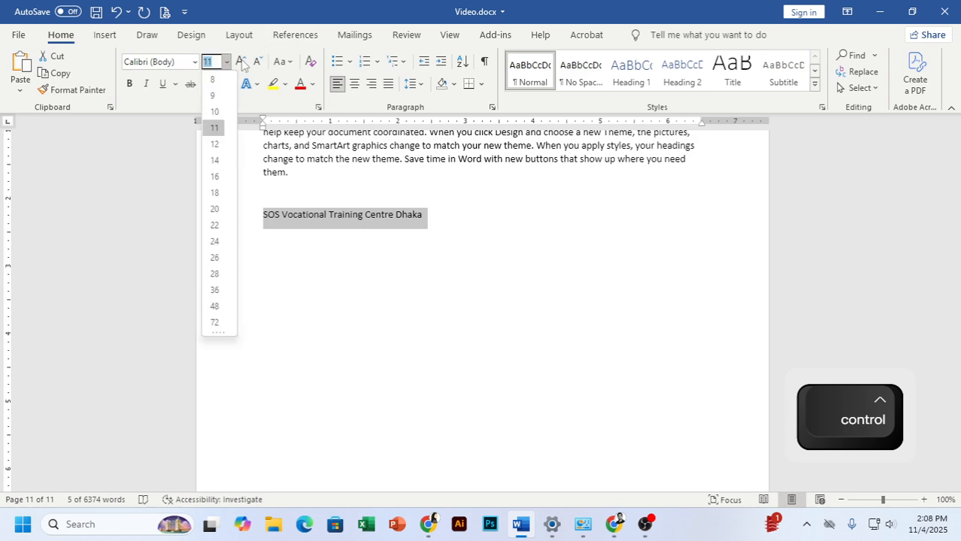
{"action": "left_click", "coordinate": [239, 62]}
{"action": "left_click", "coordinate": [239, 62]}
{"action": "left_click", "coordinate": [239, 62]}
{"action": "left_click", "coordinate": [239, 62]}
Convert the selected line into WordArt with the blue shadowed style and move it slightly down the page.
{"action": "left_click", "coordinate": [104, 34]}
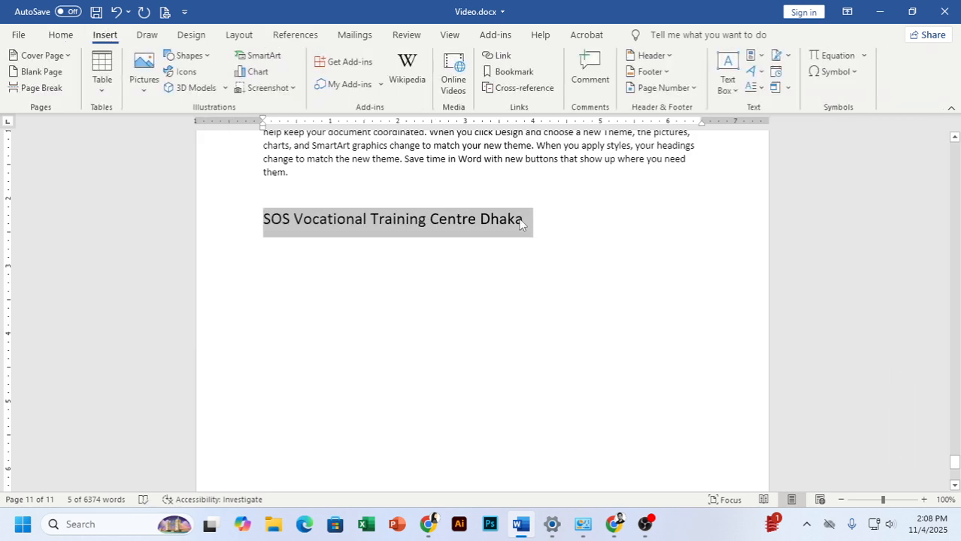
{"action": "left_click", "coordinate": [757, 78]}
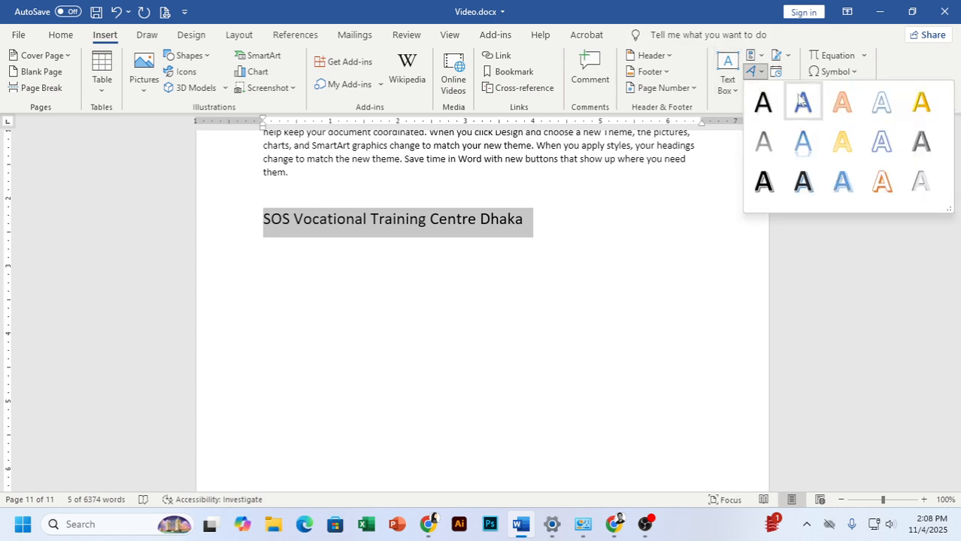
{"action": "left_click", "coordinate": [803, 100]}
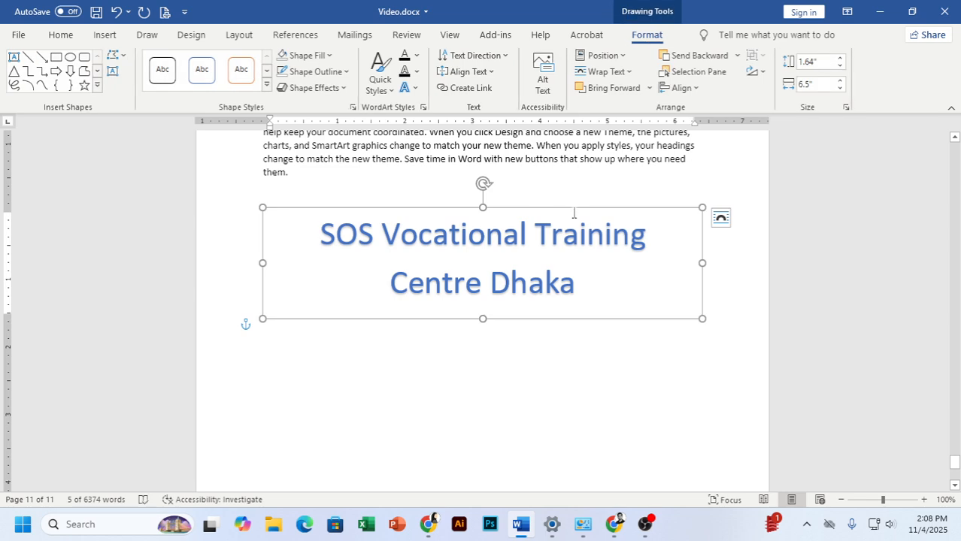
{"action": "left_click_drag", "start_coordinate": [571, 212], "coordinate": [571, 244]}
Fill the WordArt text with the standard purple colour.
{"action": "left_click_drag", "start_coordinate": [604, 333], "coordinate": [184, 268]}
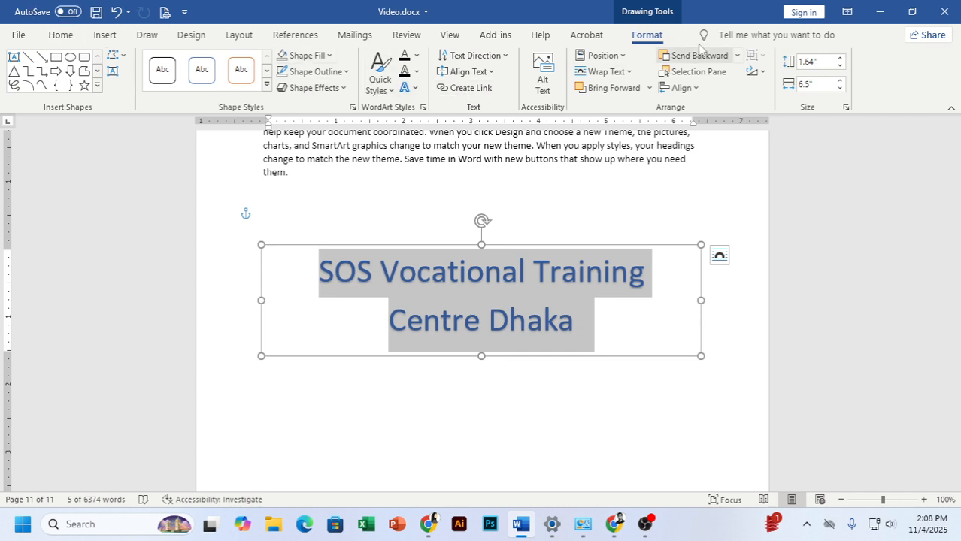
{"action": "left_click", "coordinate": [417, 56]}
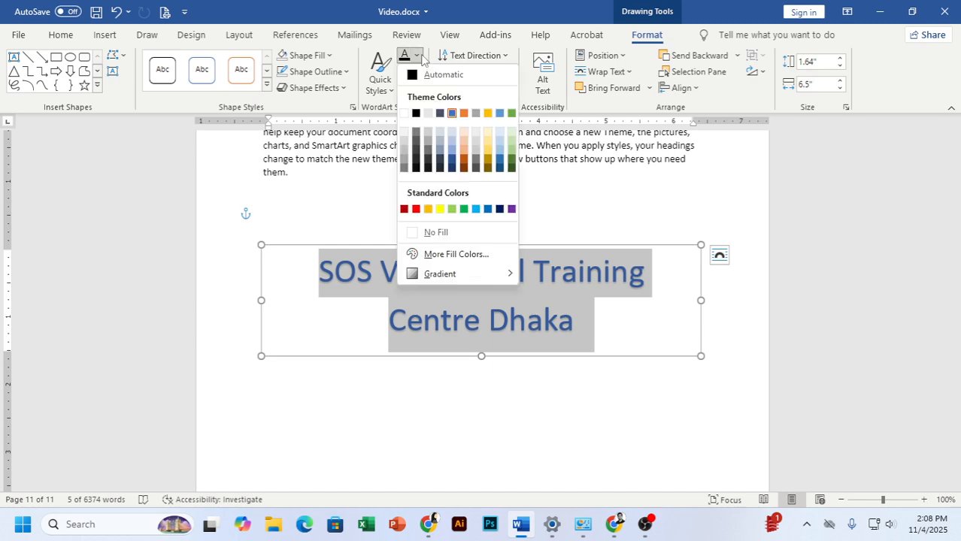
{"action": "left_click", "coordinate": [512, 209]}
Try a 2¼ pt outline in the automatic colour on the WordArt text, and remove it.
{"action": "left_click", "coordinate": [416, 72]}
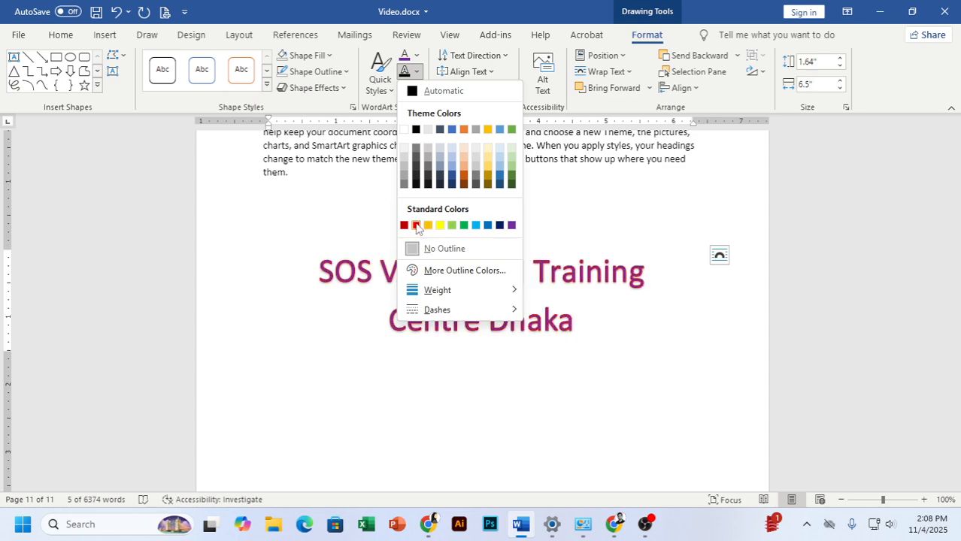
{"action": "mouse_move", "coordinate": [482, 290]}
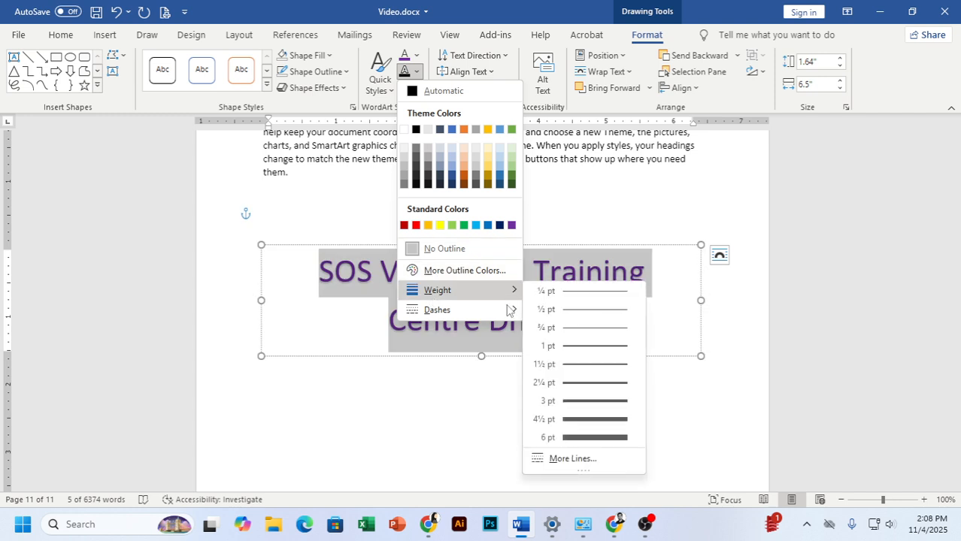
{"action": "left_click", "coordinate": [594, 385]}
{"action": "left_click", "coordinate": [416, 71]}
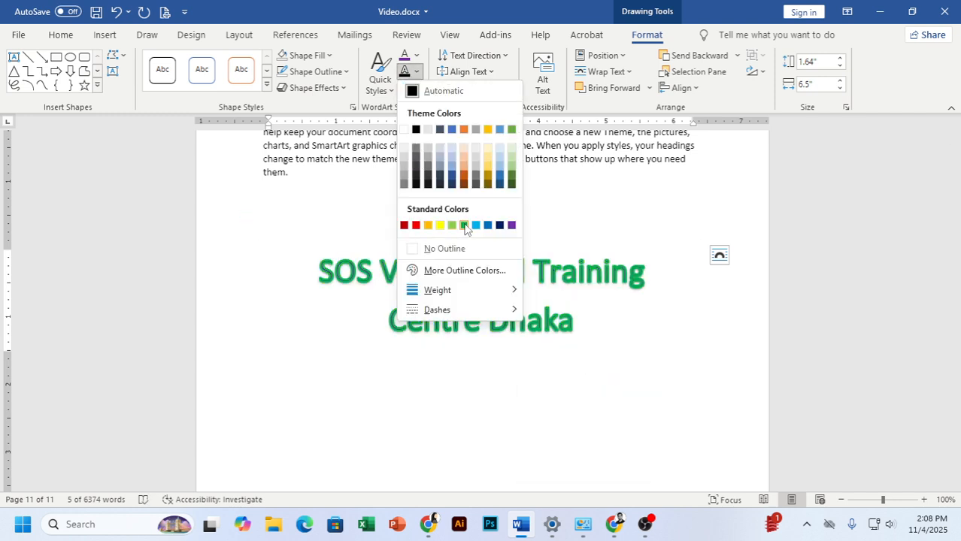
{"action": "left_click", "coordinate": [410, 71]}
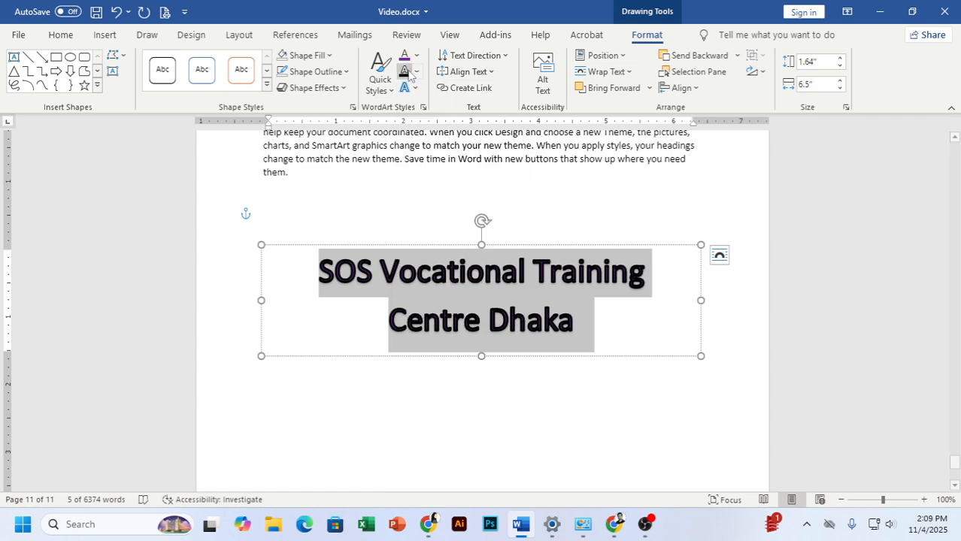
{"action": "left_click", "coordinate": [416, 71]}
{"action": "left_click", "coordinate": [440, 245]}
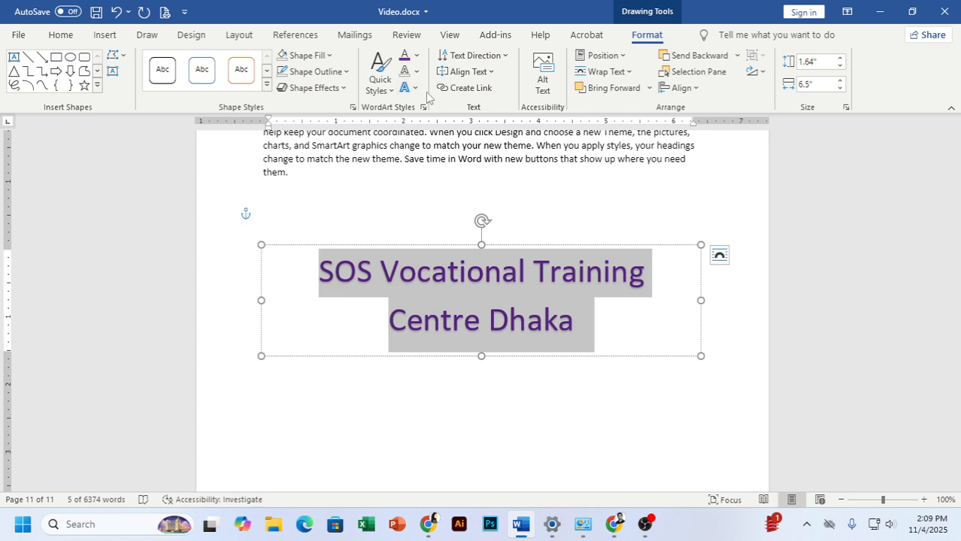
Try a ¼ pt outline on the WordArt text, and remove it.
{"action": "left_click", "coordinate": [416, 71]}
{"action": "mouse_move", "coordinate": [432, 293]}
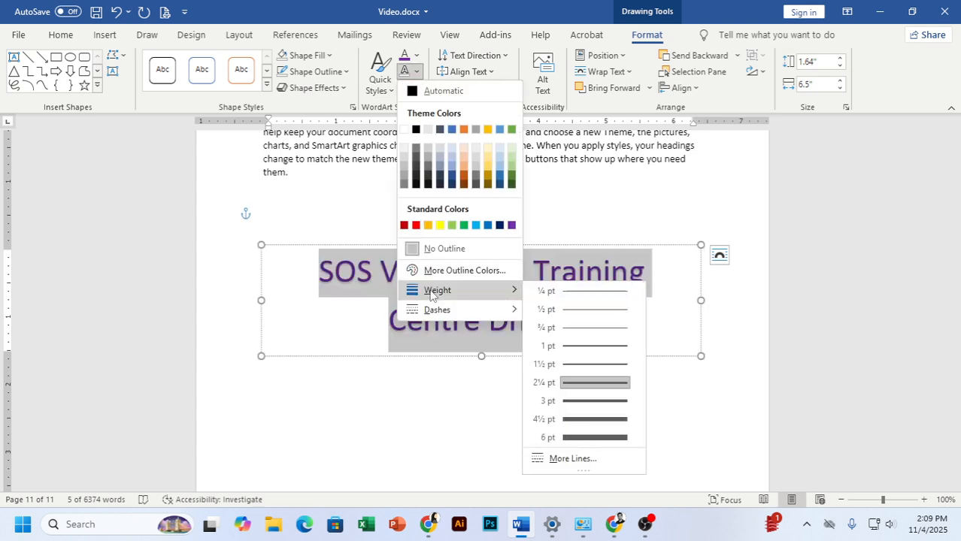
{"action": "left_click", "coordinate": [602, 291]}
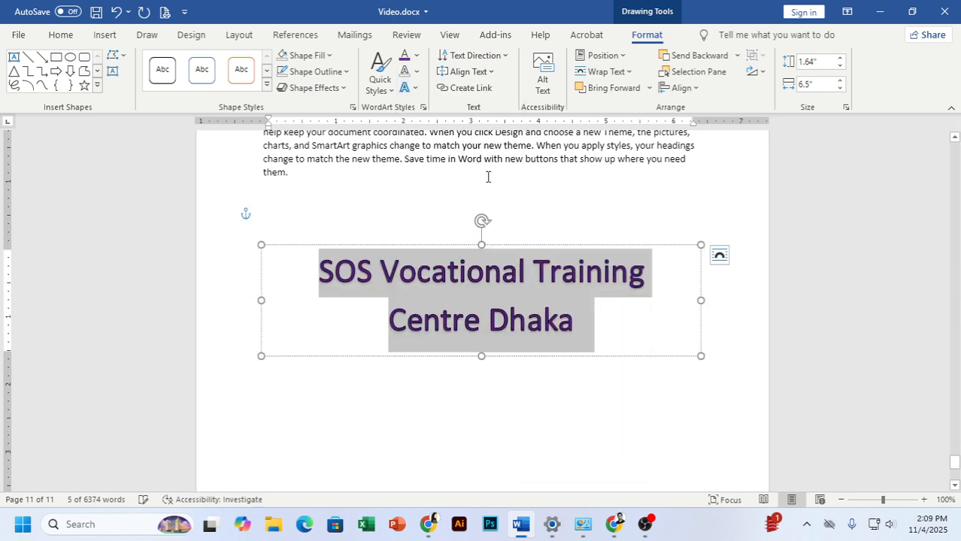
{"action": "left_click", "coordinate": [415, 72]}
{"action": "left_click", "coordinate": [428, 249]}
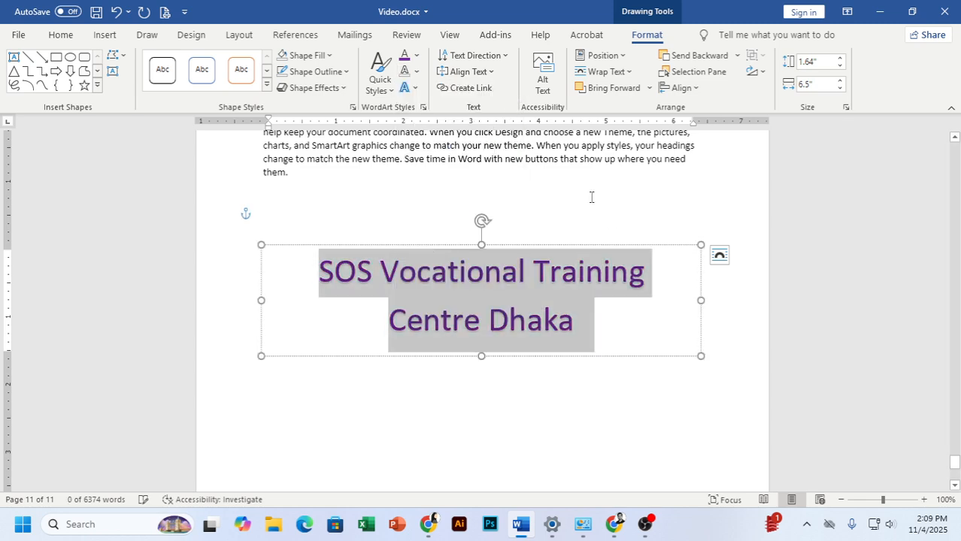
Remove the shadow effect from the WordArt text.
{"action": "left_click", "coordinate": [412, 88]}
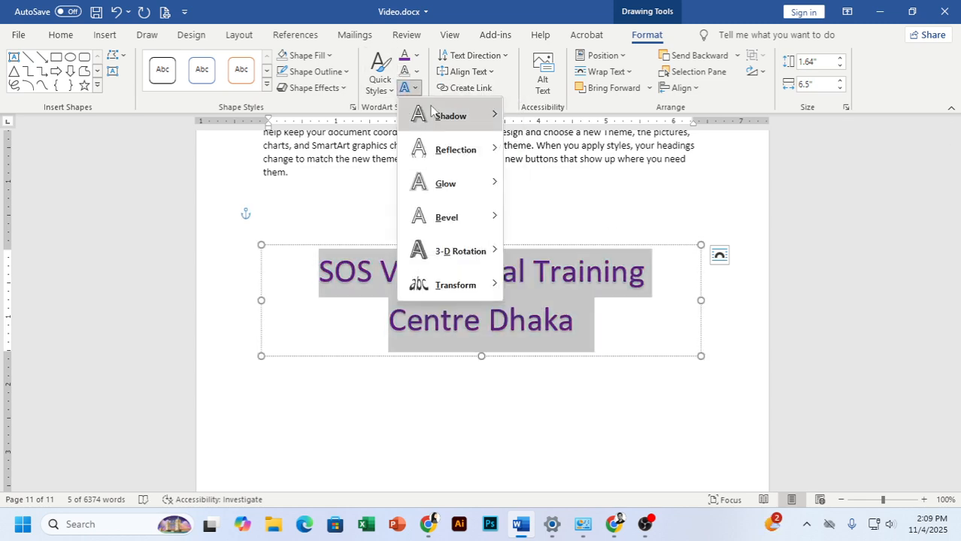
{"action": "mouse_move", "coordinate": [428, 114]}
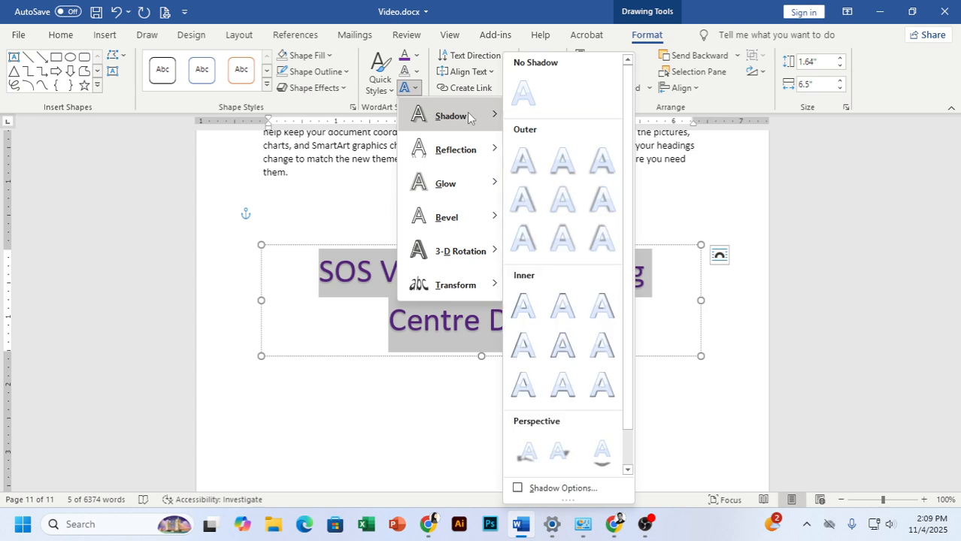
{"action": "left_click", "coordinate": [530, 94]}
Review the reflection, glow, bevel and 3-D rotation text effects, and apply the Arch follow-path transform to the WordArt.
{"action": "left_click", "coordinate": [413, 88]}
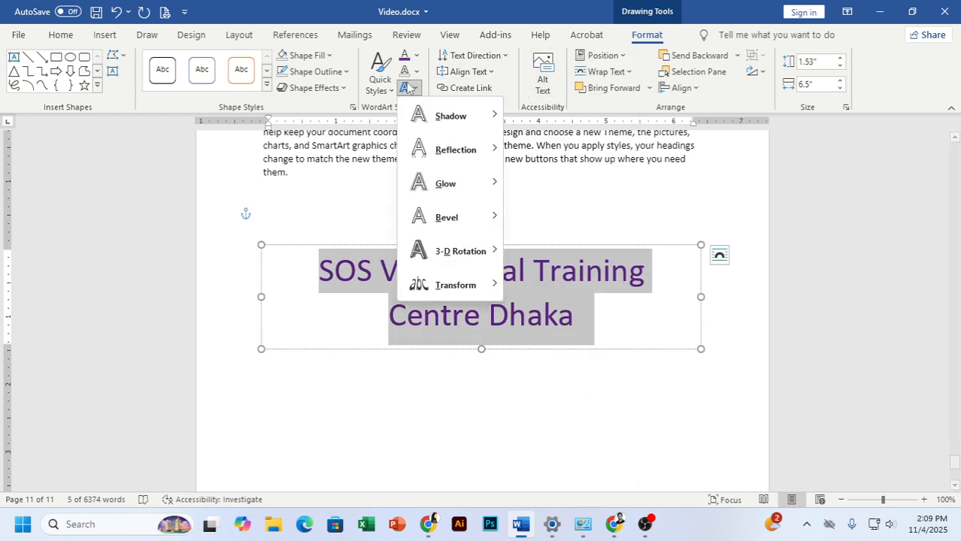
{"action": "mouse_move", "coordinate": [467, 149]}
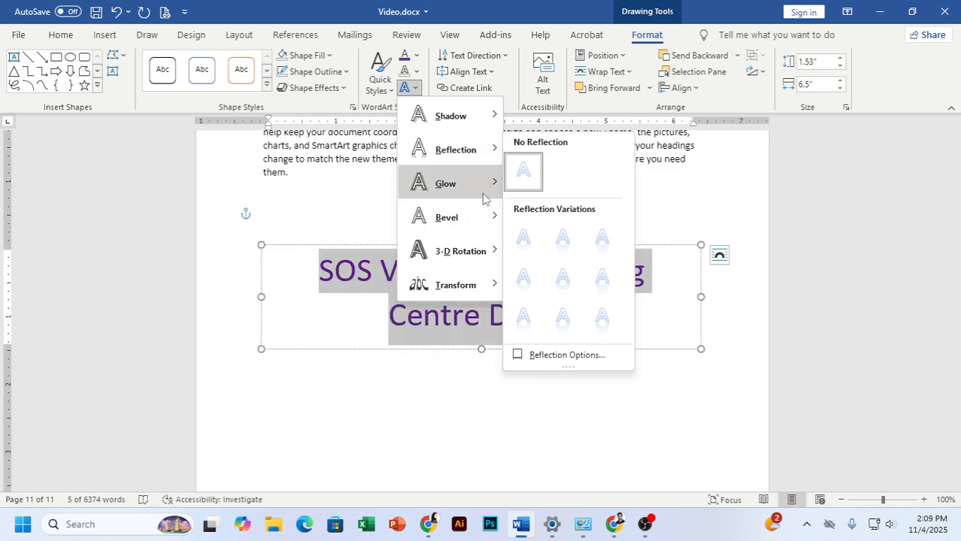
{"action": "mouse_move", "coordinate": [483, 191]}
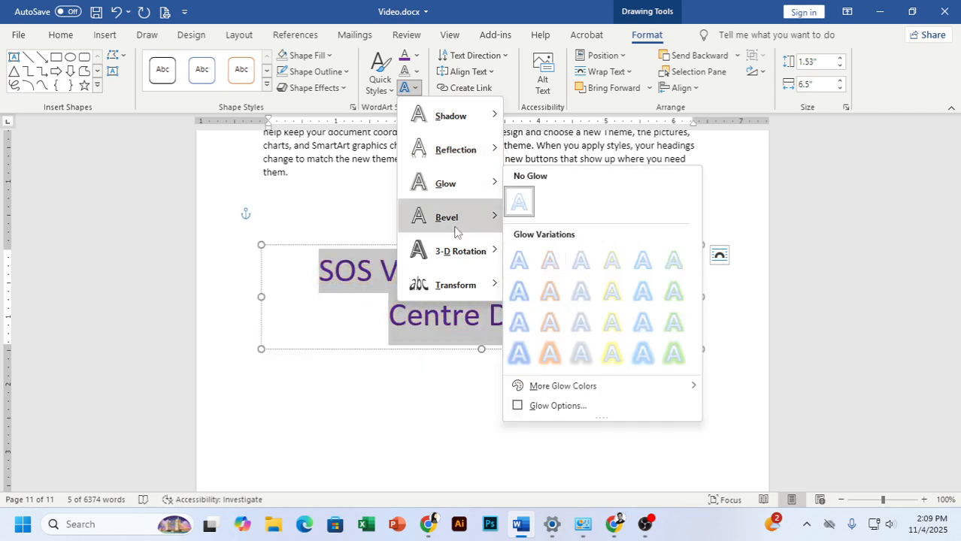
{"action": "mouse_move", "coordinate": [485, 218]}
{"action": "mouse_move", "coordinate": [458, 254]}
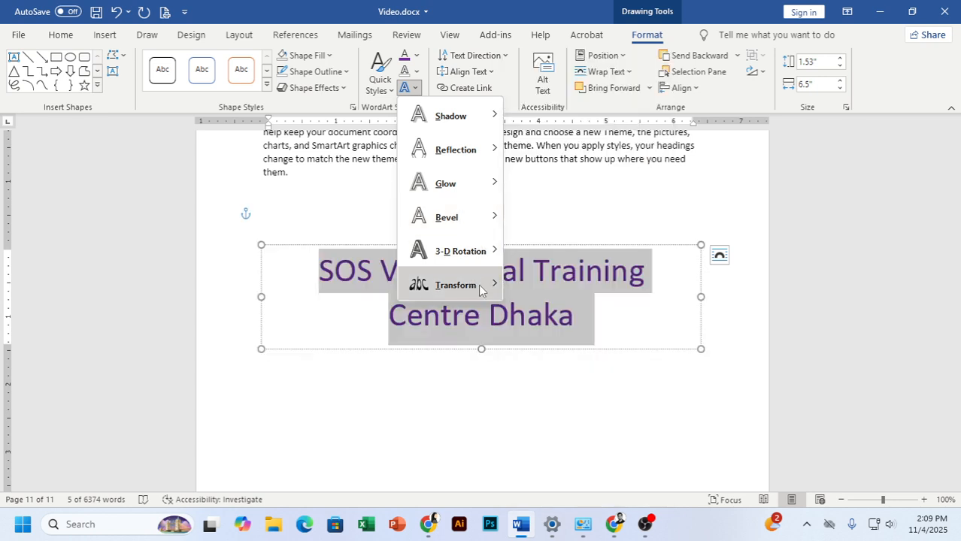
{"action": "mouse_move", "coordinate": [489, 284]}
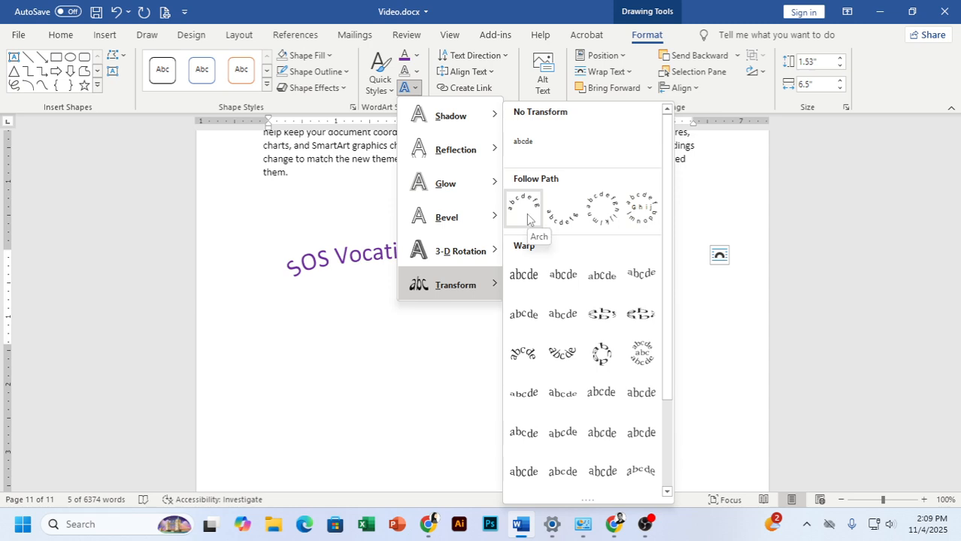
{"action": "left_click", "coordinate": [528, 218]}
{"action": "left_click", "coordinate": [456, 298]}
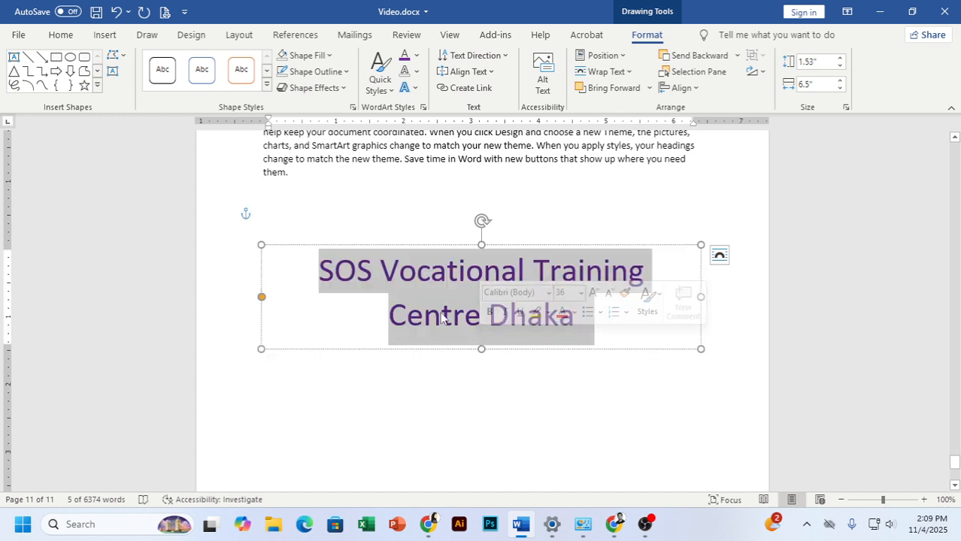
{"action": "left_click", "coordinate": [443, 317]}
{"action": "left_click", "coordinate": [445, 249]}
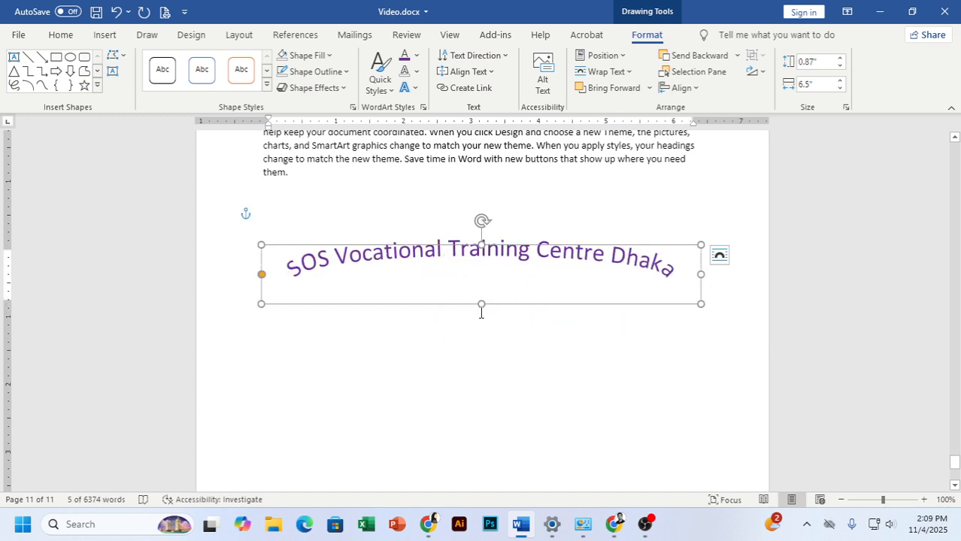
Resize the arched WordArt to about 3.96" high and 4.54" wide, and move it towards the page centre.
{"action": "left_click_drag", "start_coordinate": [480, 304], "coordinate": [481, 423]}
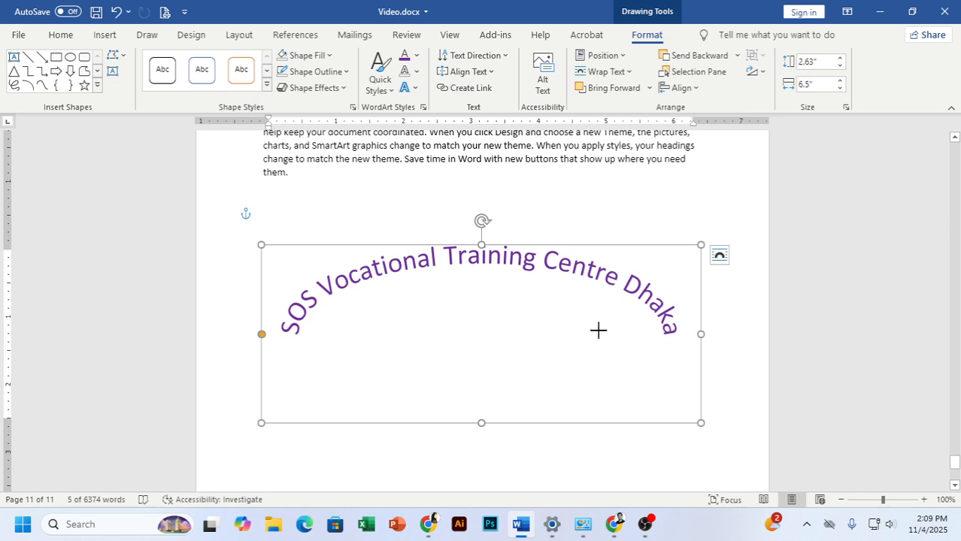
{"action": "left_click_drag", "start_coordinate": [598, 330], "coordinate": [449, 335]}
{"action": "left_click_drag", "start_coordinate": [354, 422], "coordinate": [348, 490]}
{"action": "left_click_drag", "start_coordinate": [449, 363], "coordinate": [566, 346]}
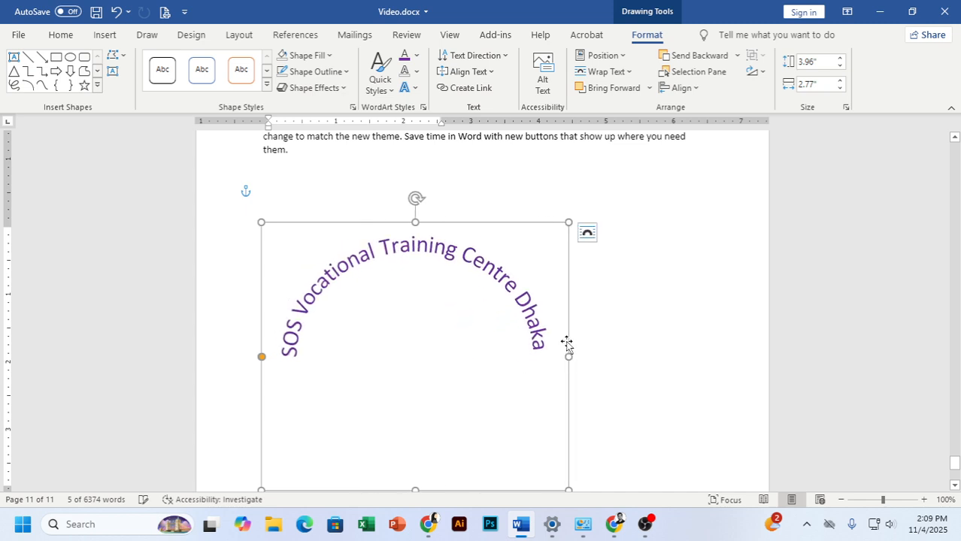
{"action": "left_click_drag", "start_coordinate": [506, 221], "coordinate": [576, 209]}
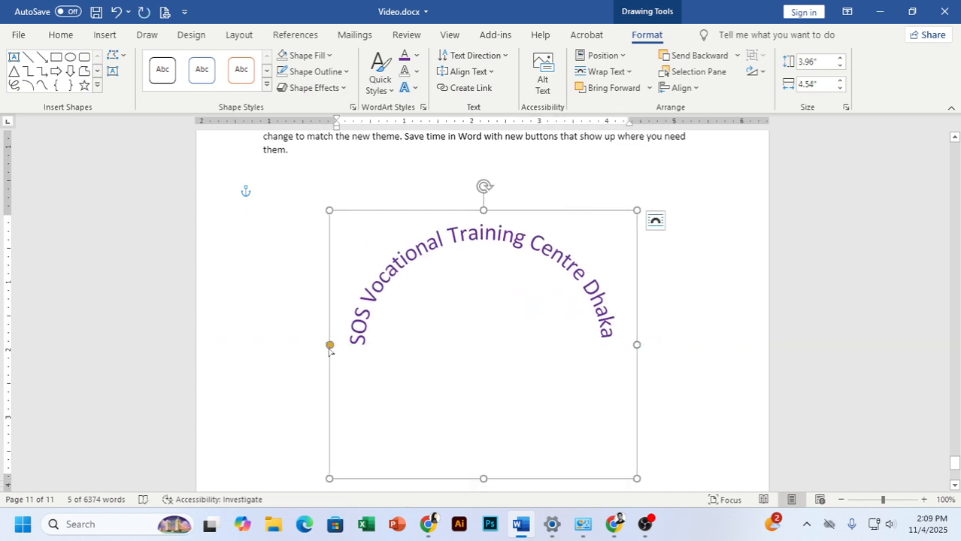
Extend the ends of the WordArt's arch slightly downward and stretch its frame to about 4.37" high.
{"action": "mouse_move", "coordinate": [330, 346]}
{"action": "left_mouse_down"}
{"action": "mouse_move", "coordinate": [375, 453]}
{"action": "mouse_move", "coordinate": [381, 445]}
{"action": "mouse_move", "coordinate": [332, 364]}
{"action": "left_mouse_up"}
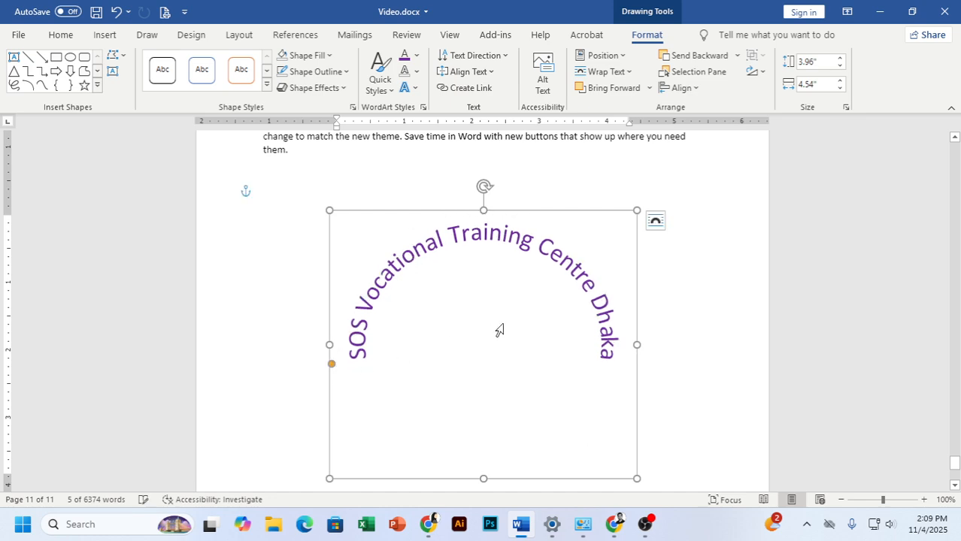
{"action": "left_click_drag", "start_coordinate": [484, 210], "coordinate": [533, 204]}
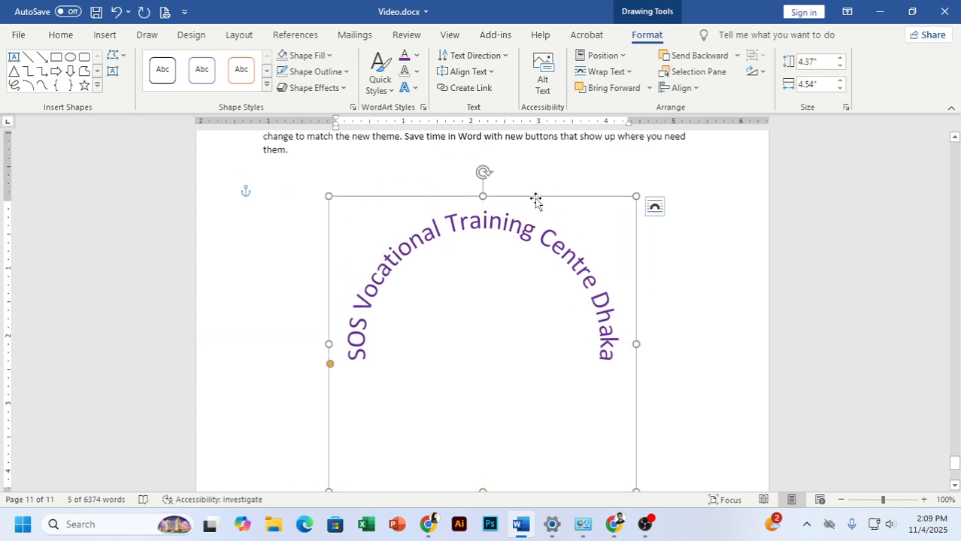
Delete the arched WordArt, and apply a Dropped drop cap to the first paragraph under the Lesson – 1 heading.
{"action": "key", "text": "Delete"}
{"action": "left_click", "coordinate": [98, 35]}
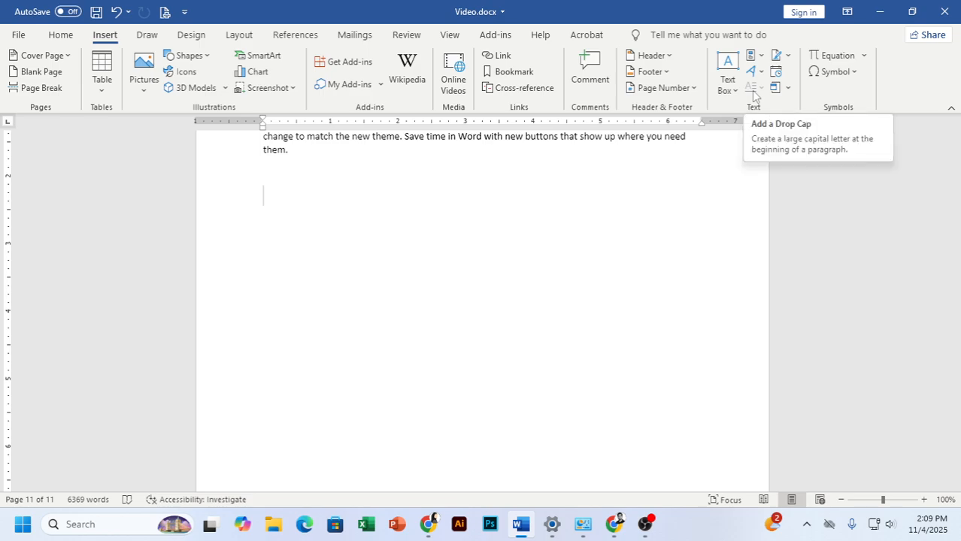
{"action": "scroll", "coordinate": [287, 335], "scroll_direction": "up", "scroll_amount": 15}
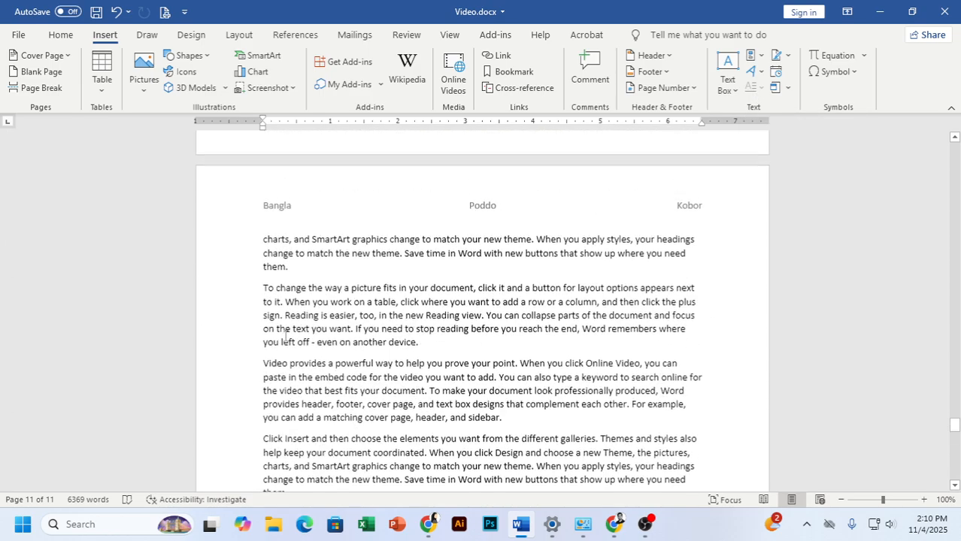
{"action": "scroll", "coordinate": [287, 335], "scroll_direction": "up", "scroll_amount": 6}
{"action": "left_click_drag", "start_coordinate": [956, 416], "coordinate": [956, 147]}
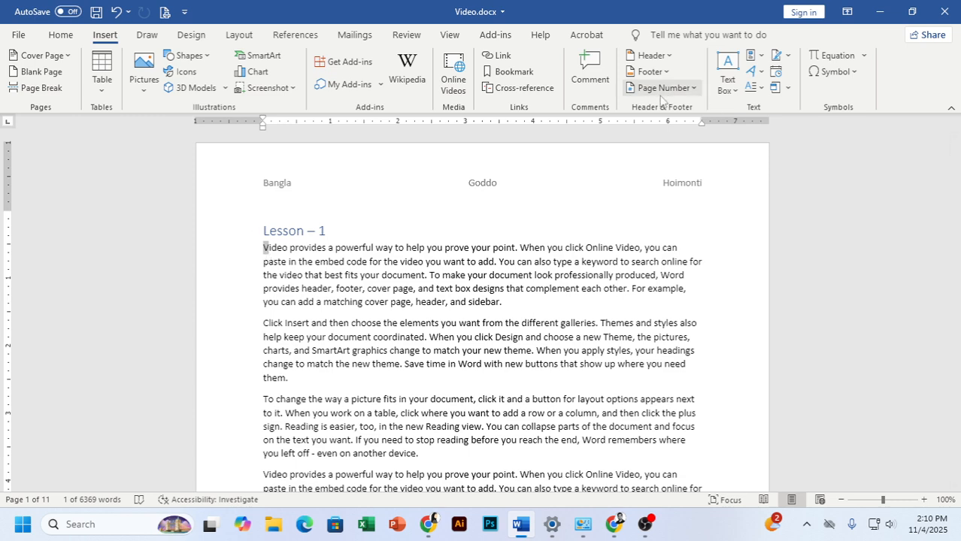
{"action": "left_click", "coordinate": [762, 89]}
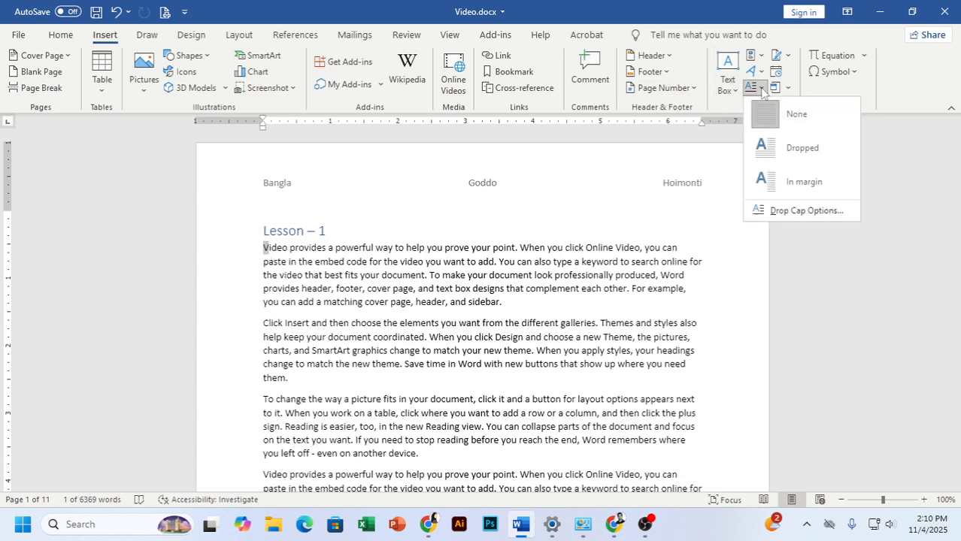
{"action": "left_click", "coordinate": [800, 144]}
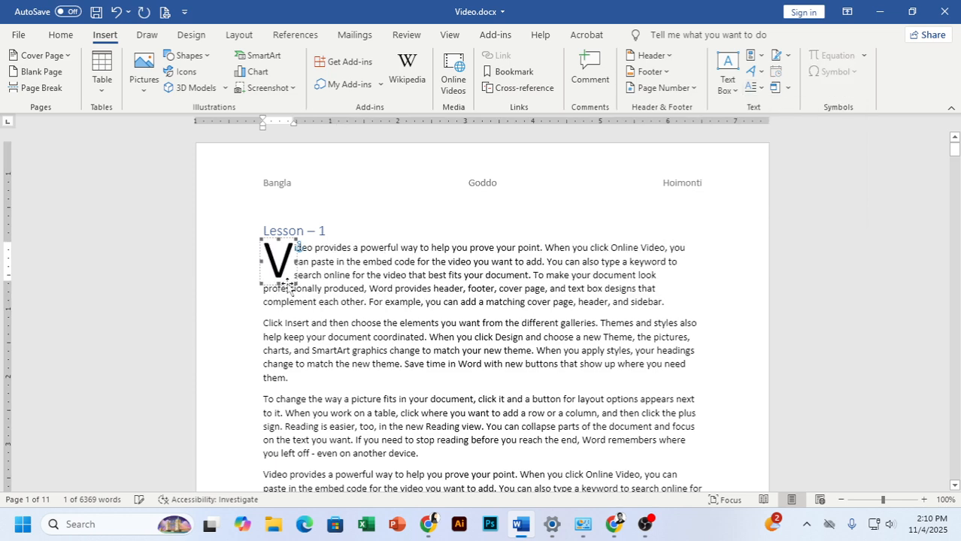
{"action": "left_click", "coordinate": [338, 260]}
{"action": "double_click", "coordinate": [279, 255]}
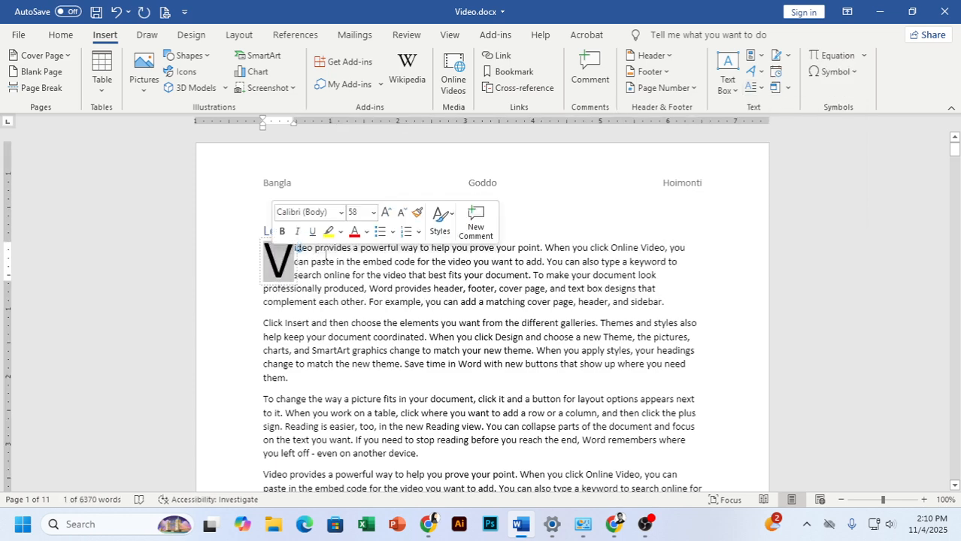
{"action": "left_click", "coordinate": [321, 261]}
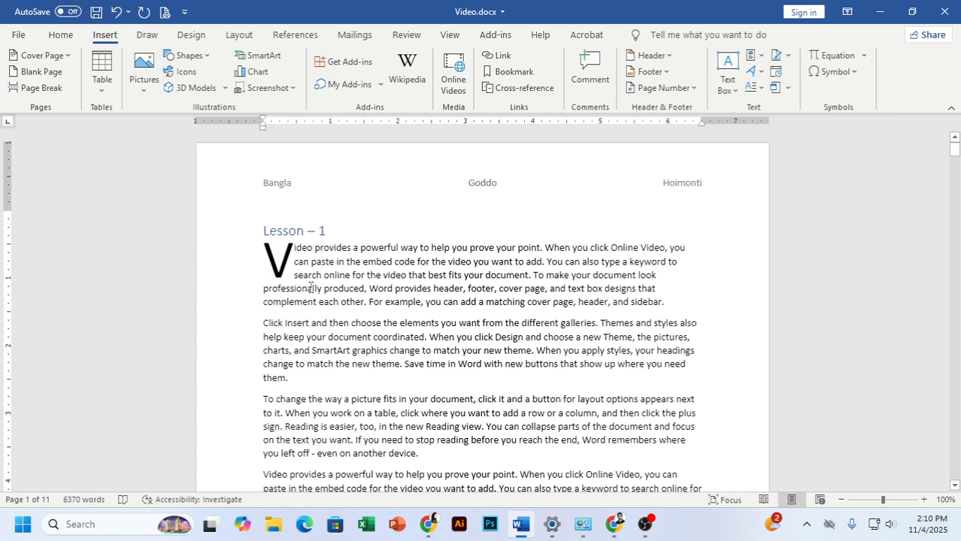
Set the drop cap V to drop 5 lines with a 0.5" distance from the text.
{"action": "left_click", "coordinate": [292, 260]}
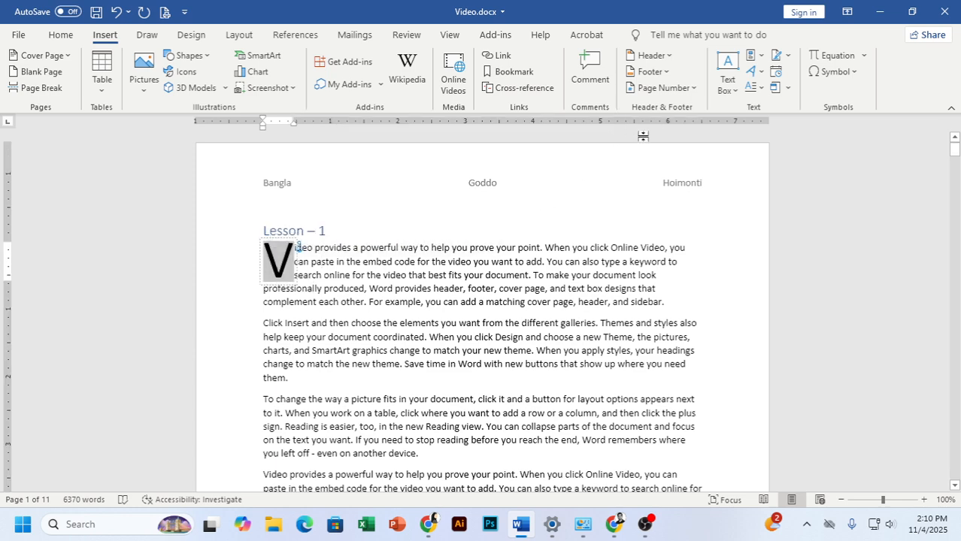
{"action": "left_click", "coordinate": [751, 89]}
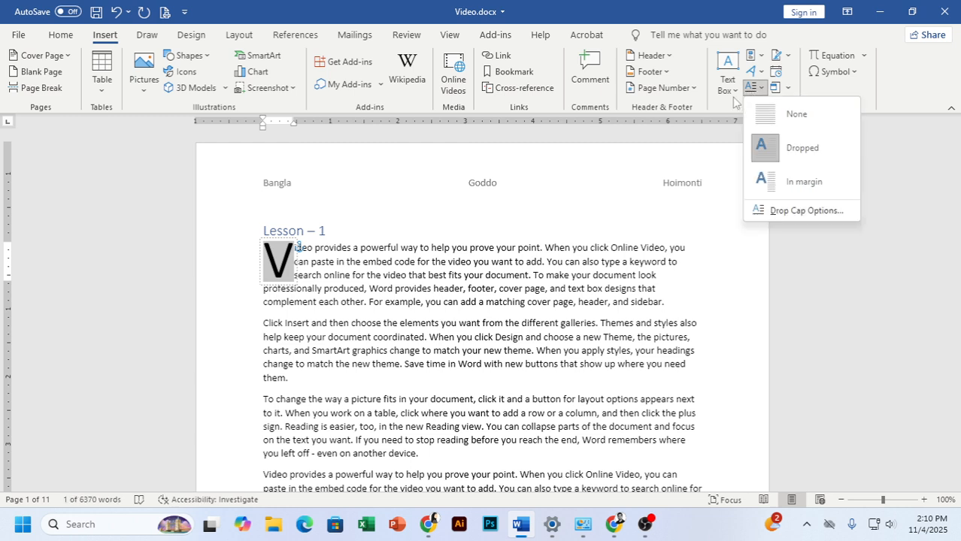
{"action": "left_click", "coordinate": [783, 214]}
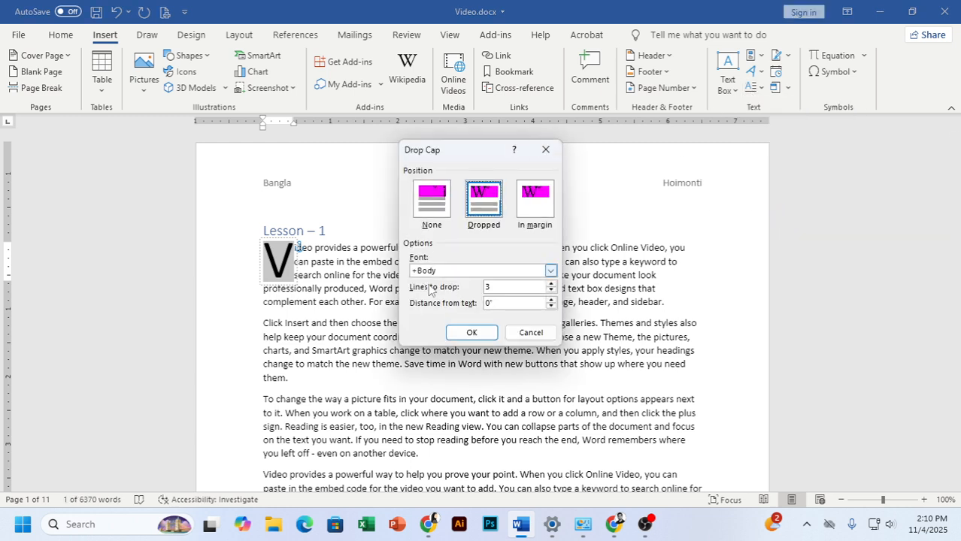
{"action": "left_click", "coordinate": [552, 286]}
{"action": "left_click", "coordinate": [552, 285]}
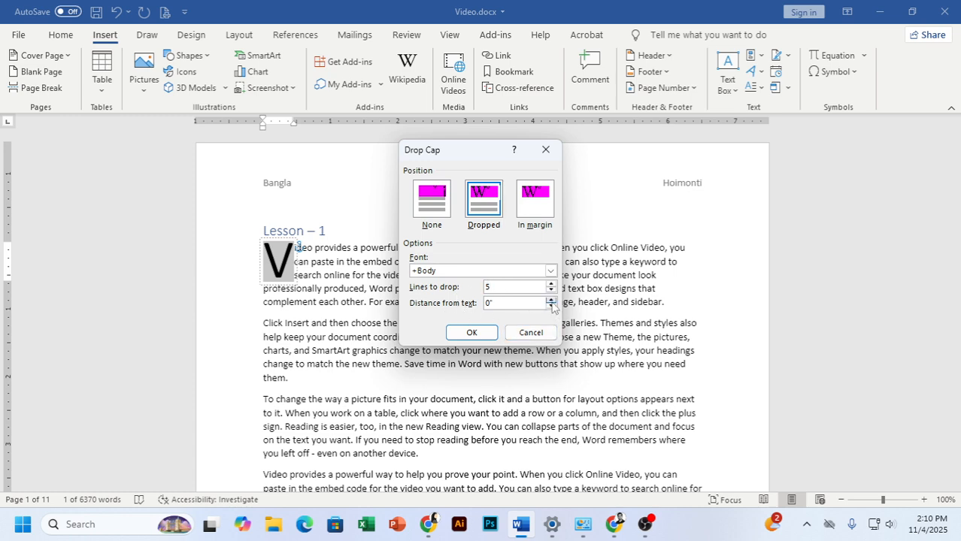
{"action": "left_click", "coordinate": [552, 299]}
{"action": "left_click", "coordinate": [552, 299]}
{"action": "left_click", "coordinate": [552, 300]}
{"action": "left_click", "coordinate": [472, 332]}
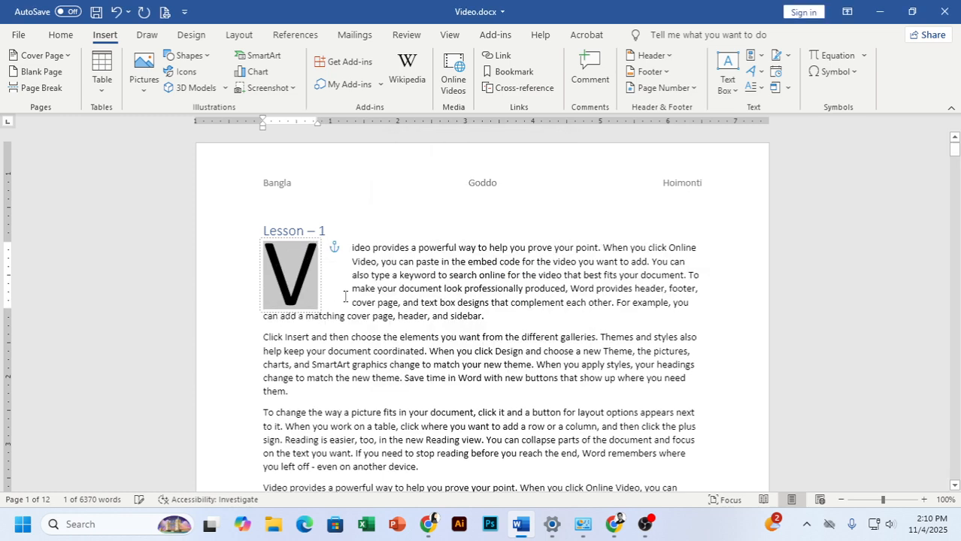
Set the drop cap's distance from text to 0".
{"action": "double_click", "coordinate": [309, 276]}
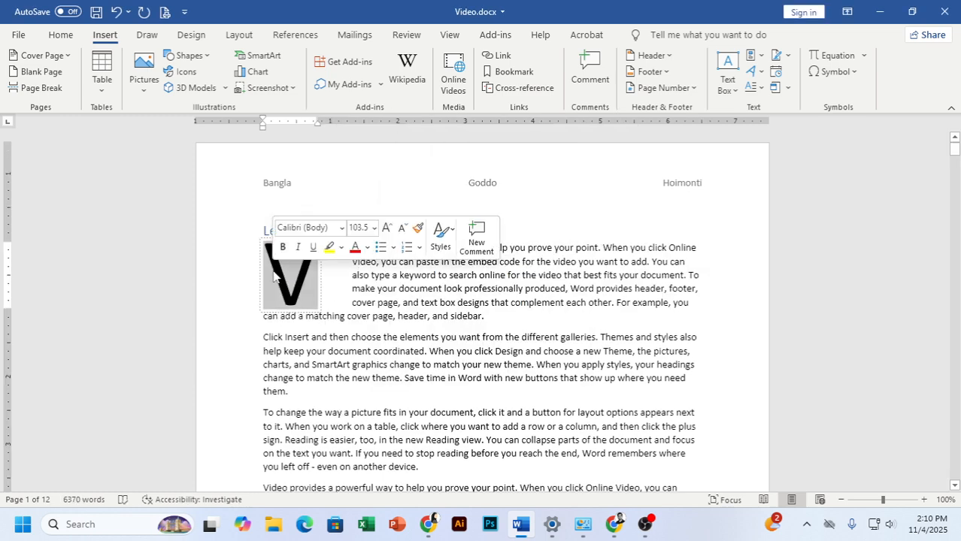
{"action": "left_click", "coordinate": [754, 87]}
{"action": "left_click", "coordinate": [783, 213]}
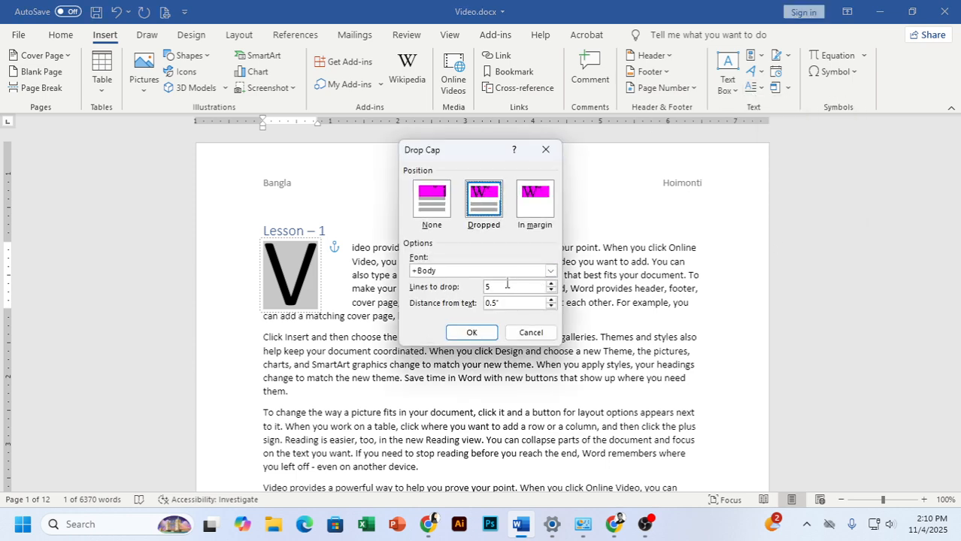
{"action": "left_click_drag", "start_coordinate": [505, 285], "coordinate": [485, 302]}
{"action": "type", "text": "0"}
{"action": "left_click", "coordinate": [471, 333]}
{"action": "left_click", "coordinate": [394, 276]}
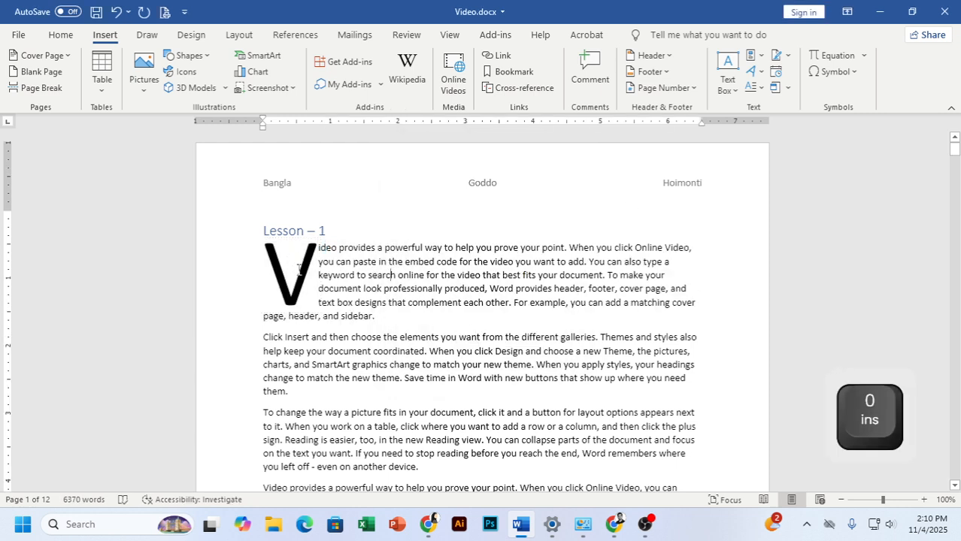
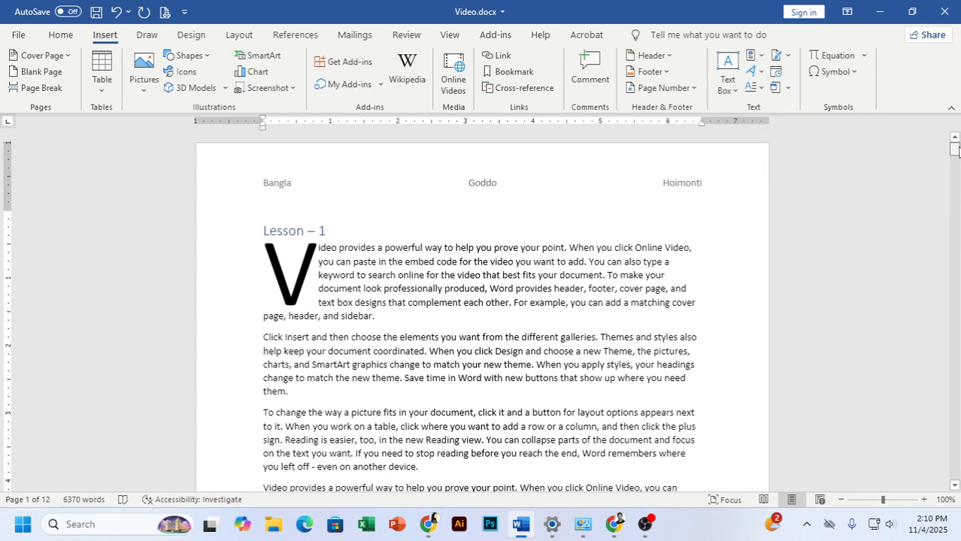
Insert the date in the "4 November 2025" format below the last paragraph of the document.
{"action": "left_click_drag", "start_coordinate": [955, 151], "coordinate": [955, 477]}
{"action": "scroll", "coordinate": [330, 394], "scroll_direction": "up", "scroll_amount": 10}
{"action": "left_click", "coordinate": [307, 364]}
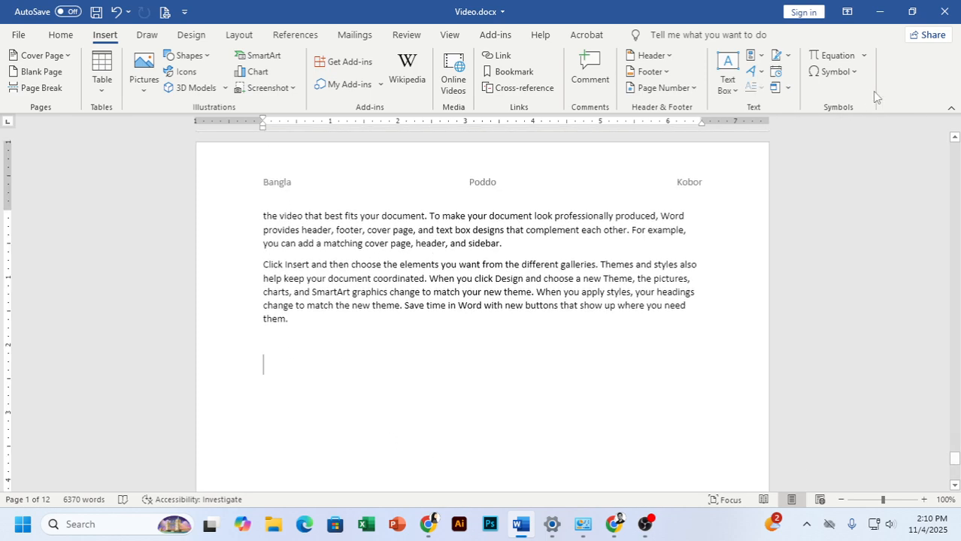
{"action": "left_click", "coordinate": [776, 72]}
{"action": "left_click", "coordinate": [344, 234]}
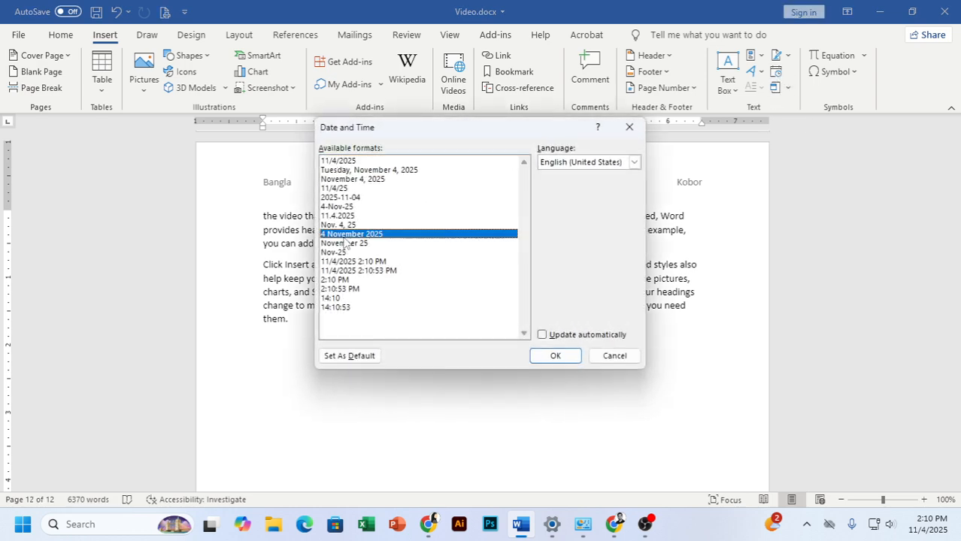
{"action": "left_click", "coordinate": [562, 358]}
Insert the current 12-hour time with seconds on a new line below the date, and delete both the date and time lines.
{"action": "key", "text": "Return"}
{"action": "left_click", "coordinate": [776, 71]}
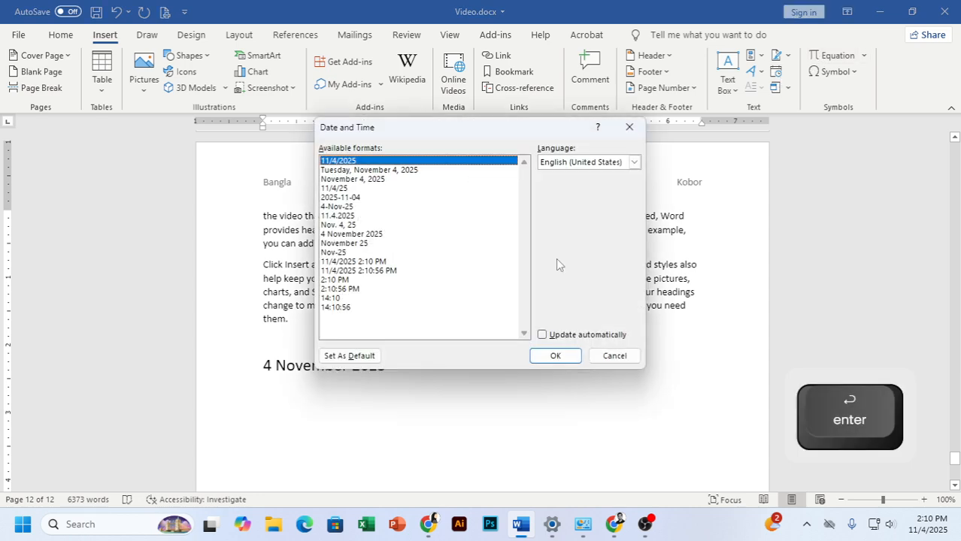
{"action": "left_click", "coordinate": [336, 290]}
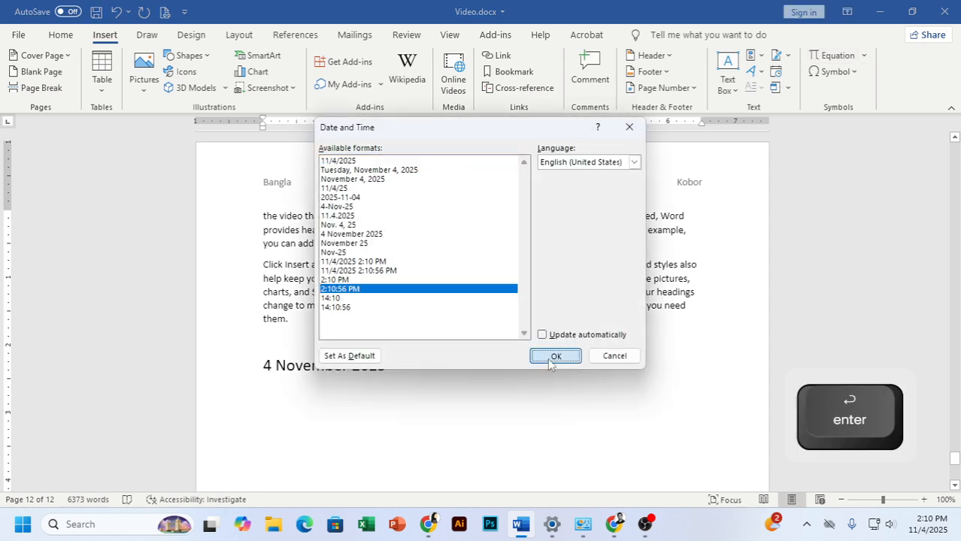
{"action": "left_click", "coordinate": [554, 358]}
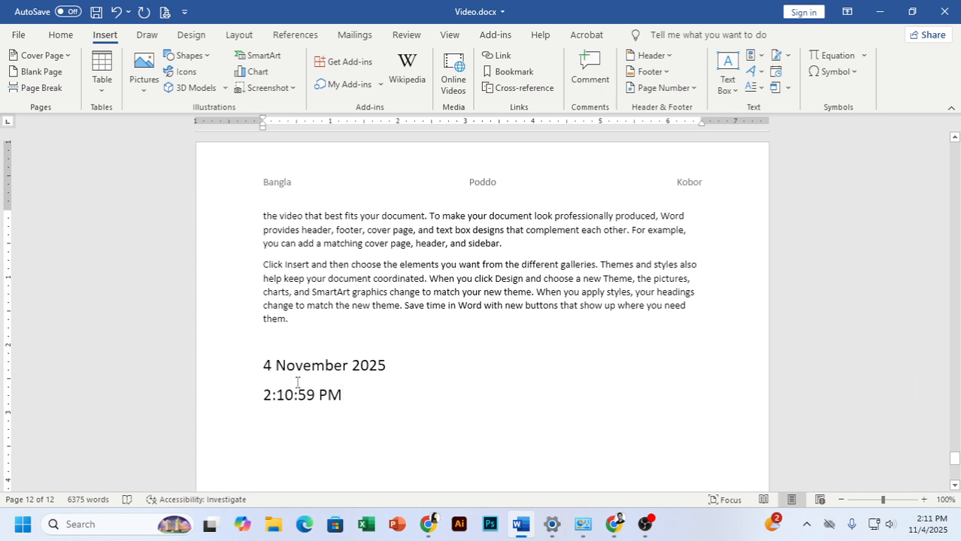
{"action": "left_click_drag", "start_coordinate": [418, 403], "coordinate": [146, 376]}
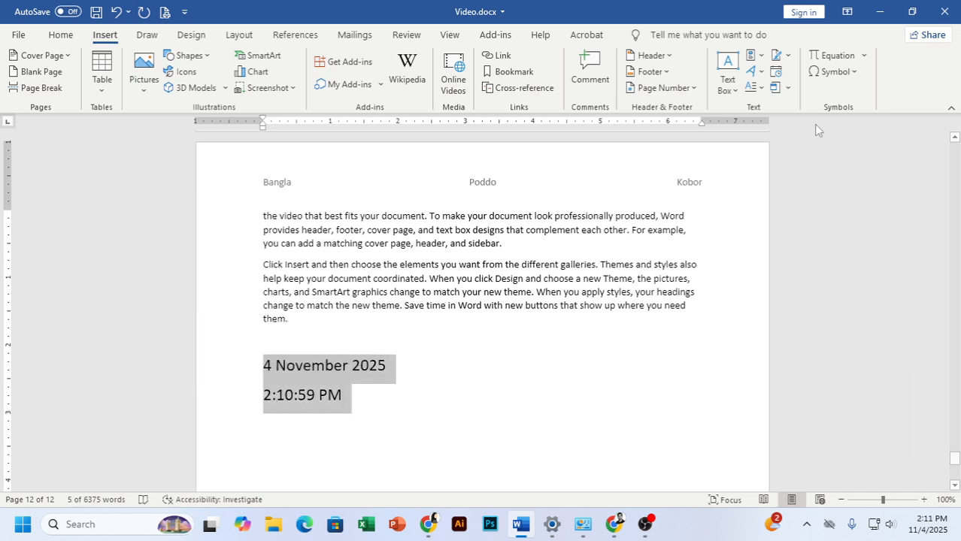
{"action": "key", "text": "BackSpace"}
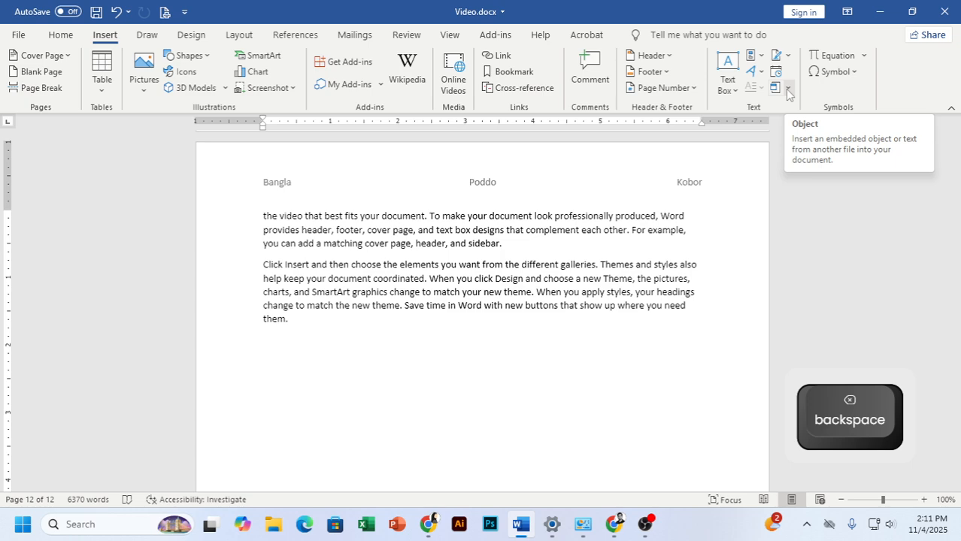
Insert the text of Cycle Wise Trainer List.docx below the last paragraph and check the imported heading and table.
{"action": "left_click", "coordinate": [788, 91]}
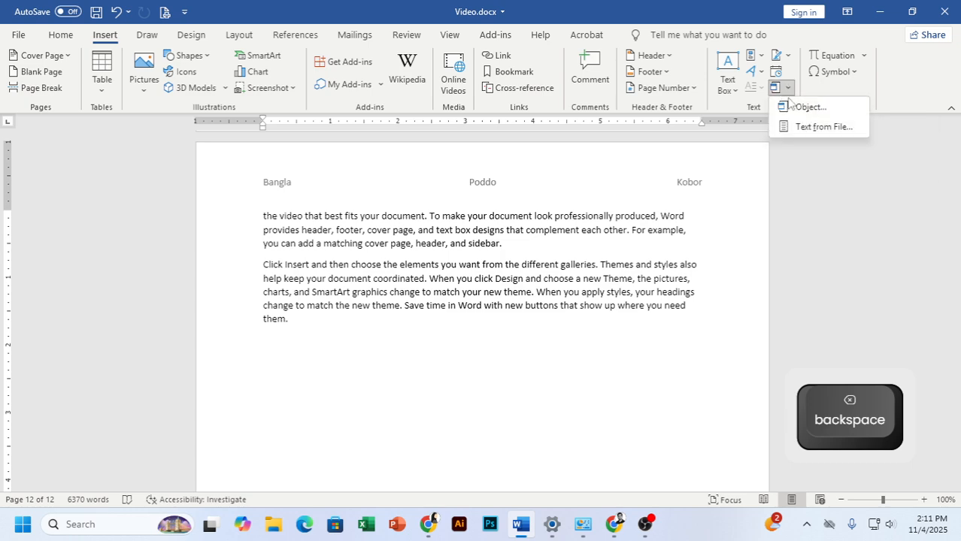
{"action": "left_click", "coordinate": [815, 128]}
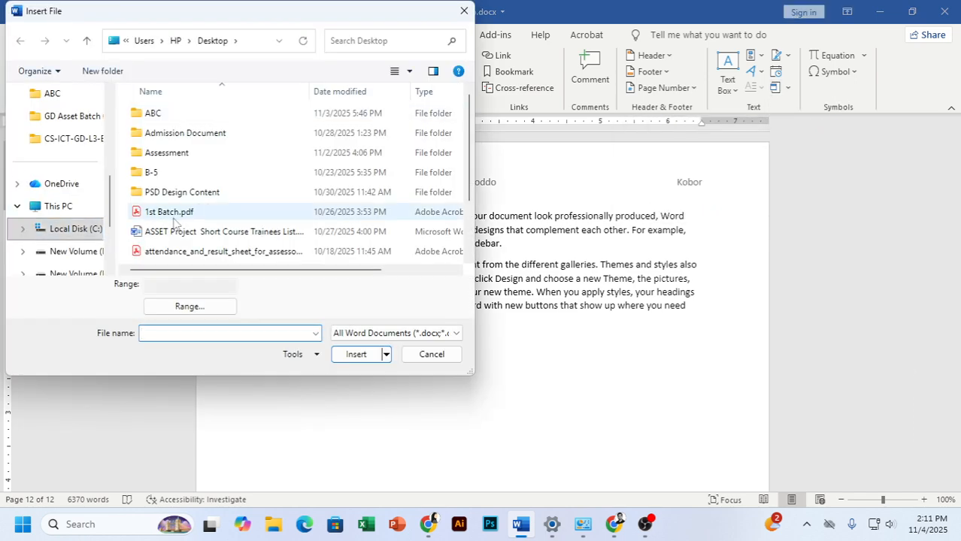
{"action": "scroll", "coordinate": [191, 191], "scroll_direction": "down", "scroll_amount": 1}
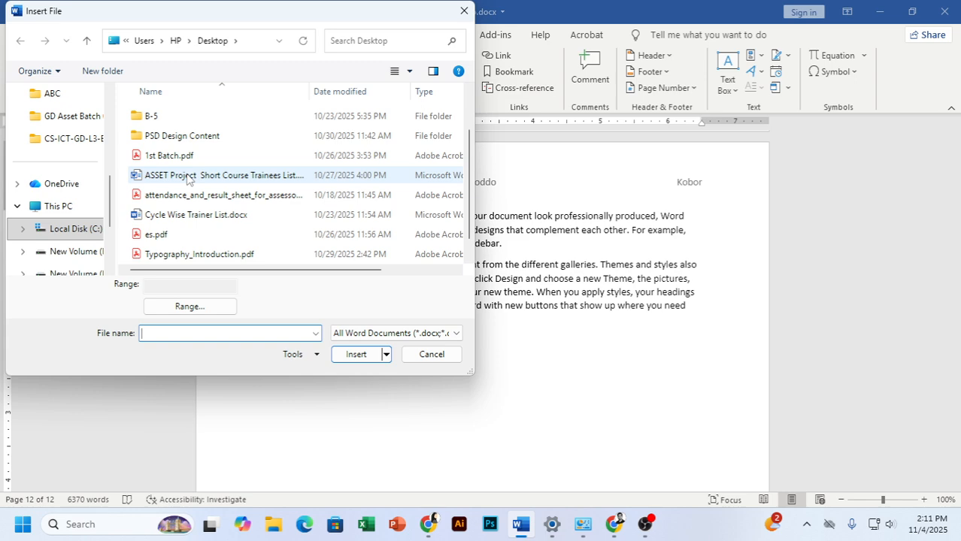
{"action": "left_click", "coordinate": [188, 178]}
{"action": "left_click", "coordinate": [200, 215]}
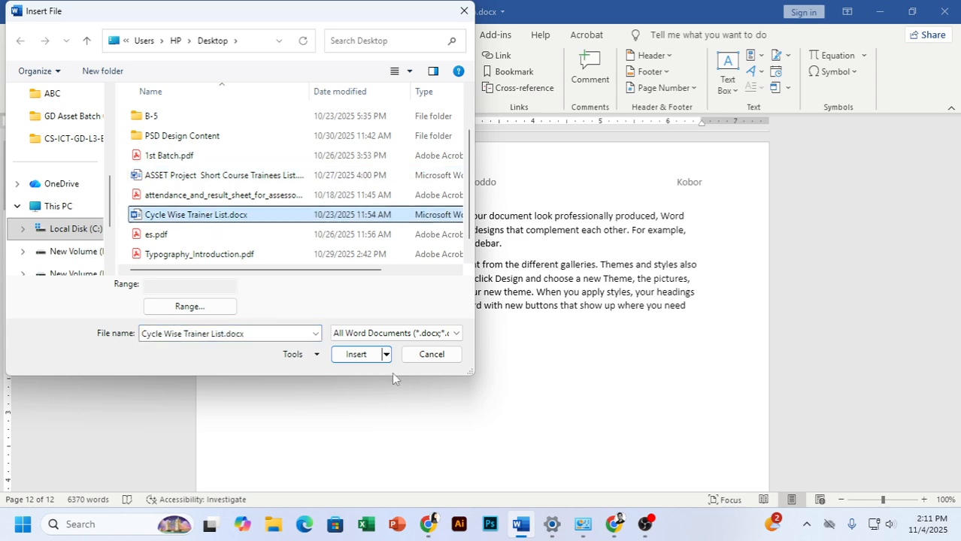
{"action": "left_click", "coordinate": [357, 355]}
{"action": "scroll", "coordinate": [412, 360], "scroll_direction": "up", "scroll_amount": 10}
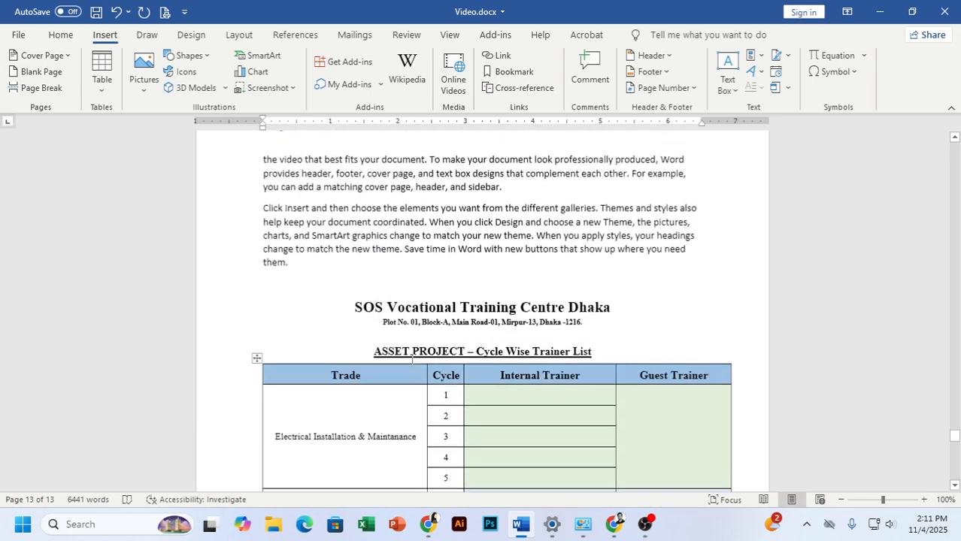
{"action": "scroll", "coordinate": [412, 364], "scroll_direction": "down", "scroll_amount": 8}
{"action": "scroll", "coordinate": [412, 364], "scroll_direction": "up", "scroll_amount": 4}
{"action": "left_click_drag", "start_coordinate": [411, 230], "coordinate": [556, 347]}
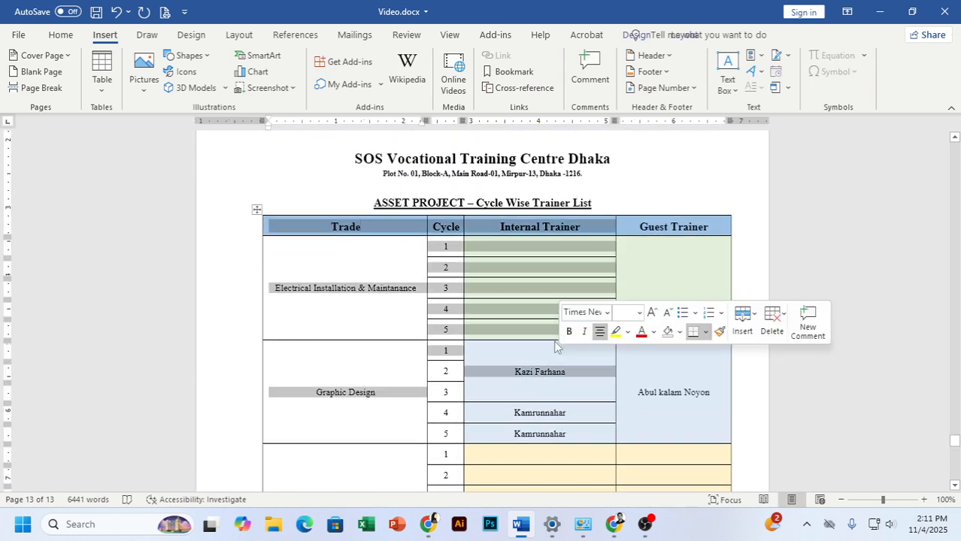
Colour the imported title "SOS Vocational Training Centre Dhaka" red.
{"action": "left_click_drag", "start_coordinate": [353, 159], "coordinate": [704, 157]}
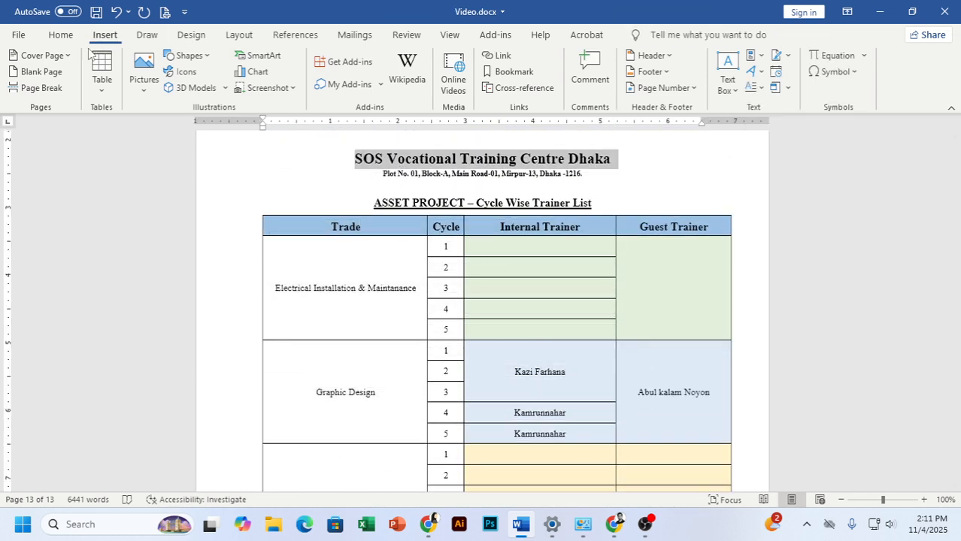
{"action": "left_click", "coordinate": [60, 35]}
{"action": "left_click", "coordinate": [300, 84]}
{"action": "left_click", "coordinate": [501, 227]}
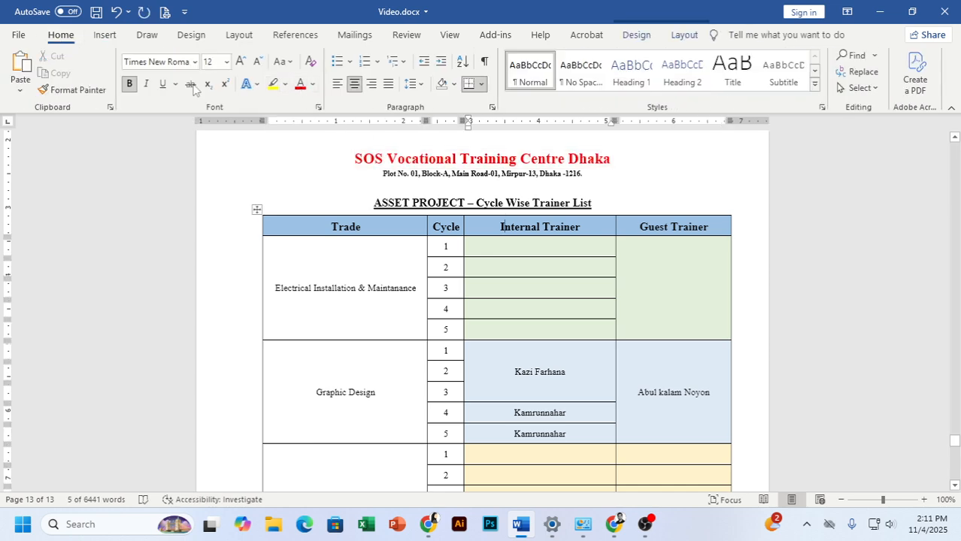
Undo the title's red font colour and the insertion of the trainer list text.
{"action": "left_click", "coordinate": [116, 12]}
{"action": "left_click", "coordinate": [117, 12]}
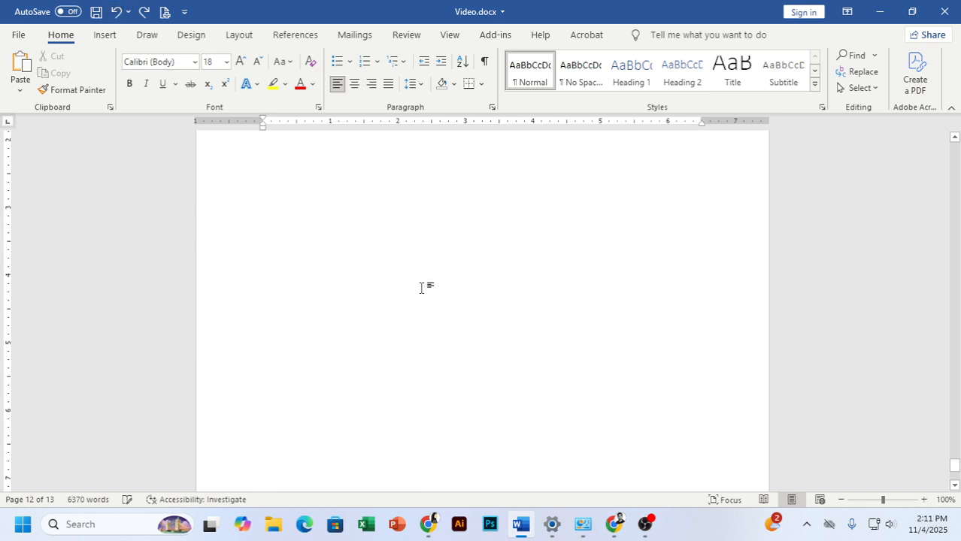
{"action": "left_click", "coordinate": [104, 34]}
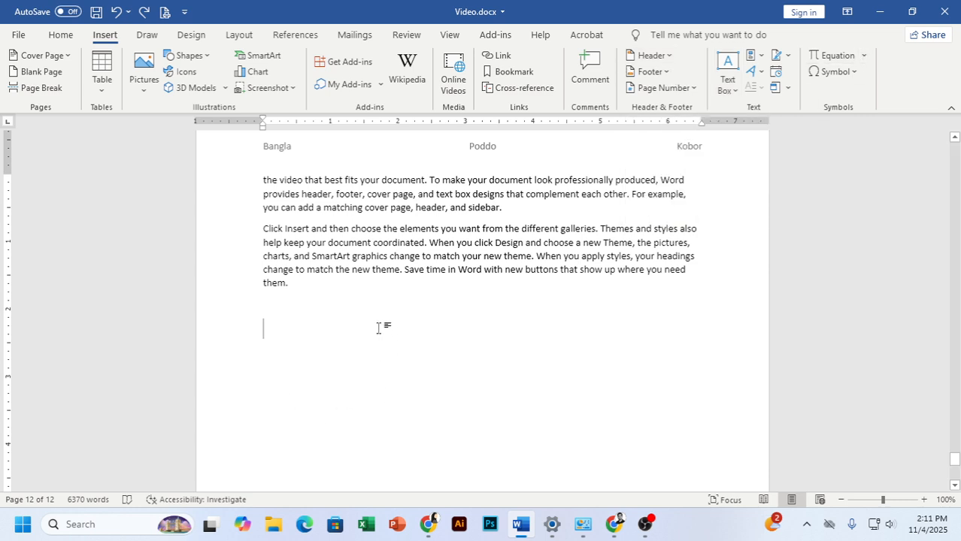
Open the Paint app from the Windows search with a blank canvas.
{"action": "key", "text": "super"}
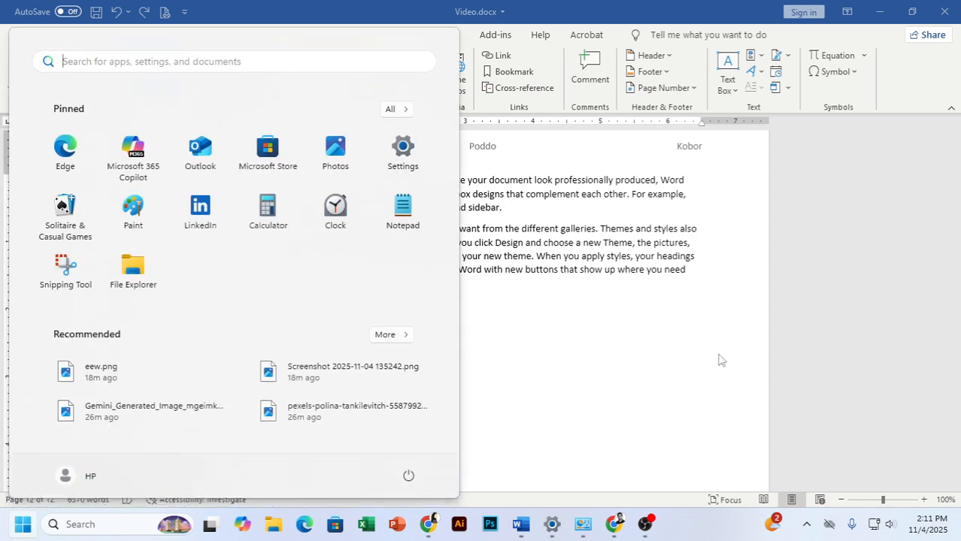
{"action": "type", "text": "paint"}
{"action": "key", "text": "Return"}
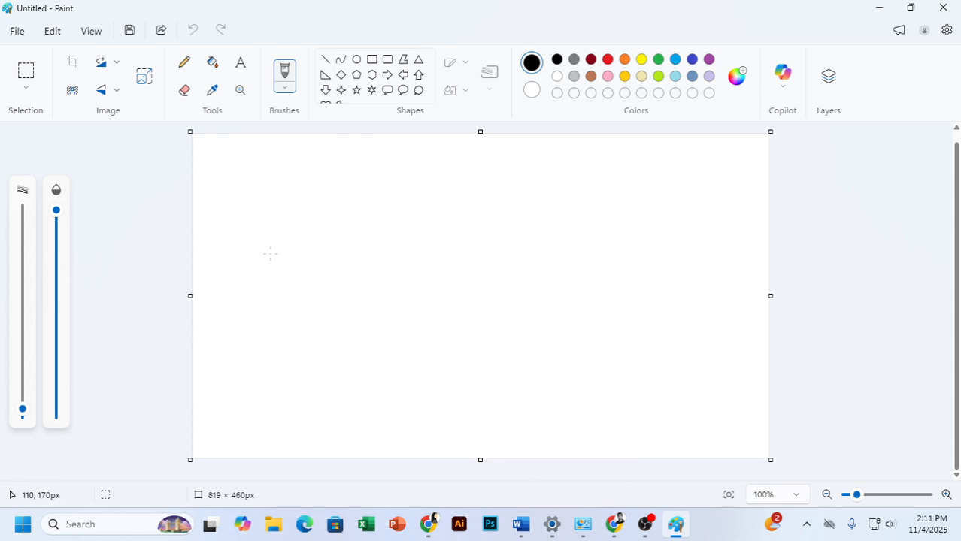
Sketch a large square with a smaller square above its upper-right corner on the blank canvas.
{"action": "mouse_move", "coordinate": [270, 253]}
{"action": "left_mouse_down"}
{"action": "mouse_move", "coordinate": [391, 251]}
{"action": "mouse_move", "coordinate": [406, 348]}
{"action": "mouse_move", "coordinate": [274, 388]}
{"action": "mouse_move", "coordinate": [273, 269]}
{"action": "left_mouse_up"}
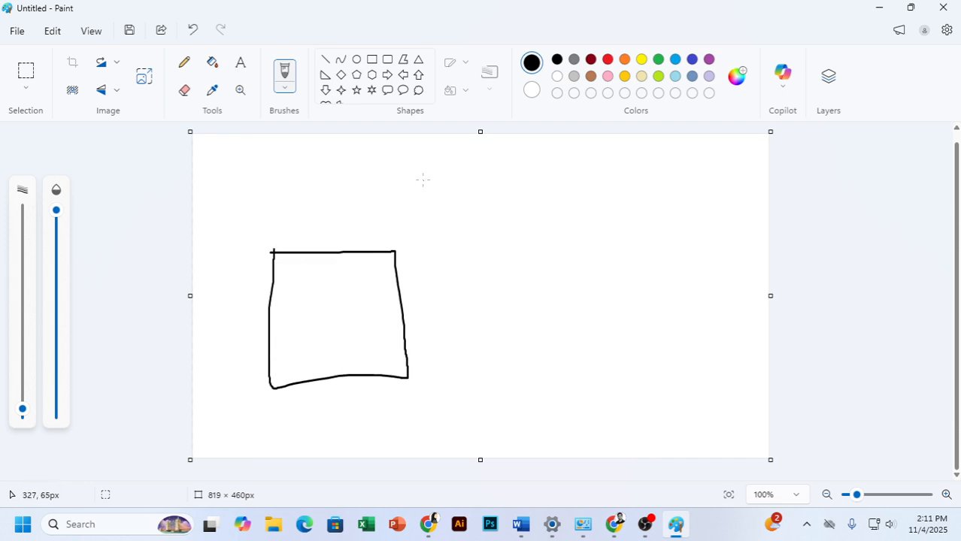
{"action": "mouse_move", "coordinate": [422, 179]}
{"action": "left_mouse_down"}
{"action": "mouse_move", "coordinate": [488, 240]}
{"action": "mouse_move", "coordinate": [495, 186]}
{"action": "mouse_move", "coordinate": [405, 180]}
{"action": "left_mouse_up"}
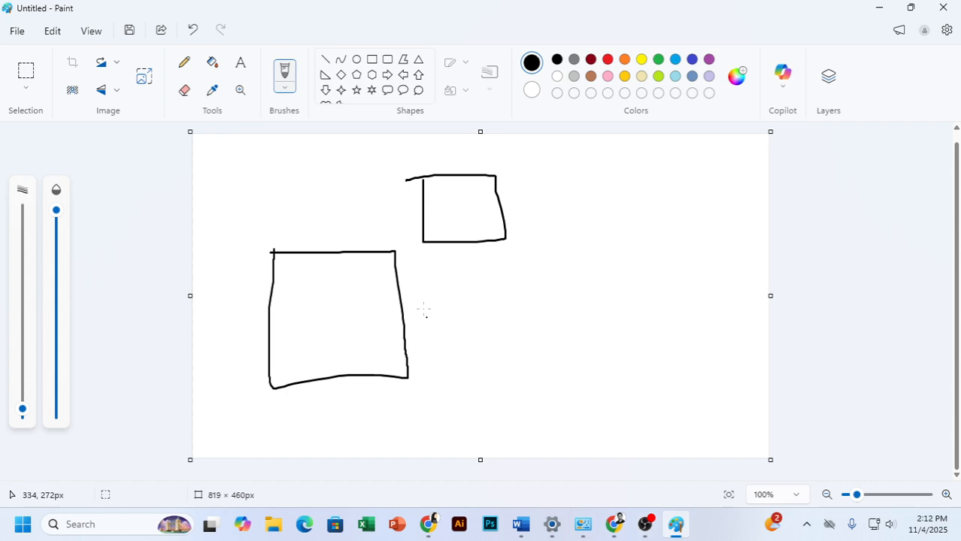
Switch to Word and insert a new equation with an empty superscript structure below the last paragraph.
{"action": "left_click", "coordinate": [526, 529]}
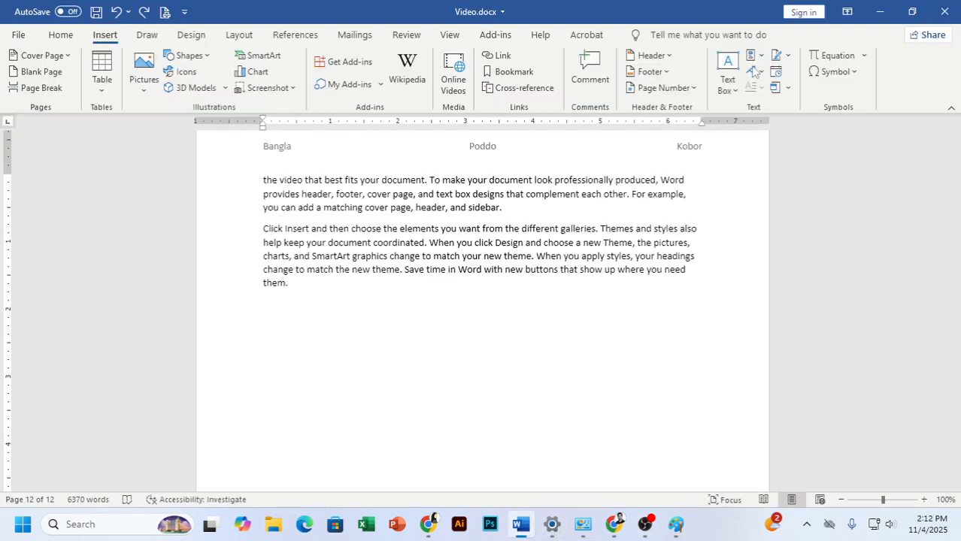
{"action": "left_click", "coordinate": [827, 55]}
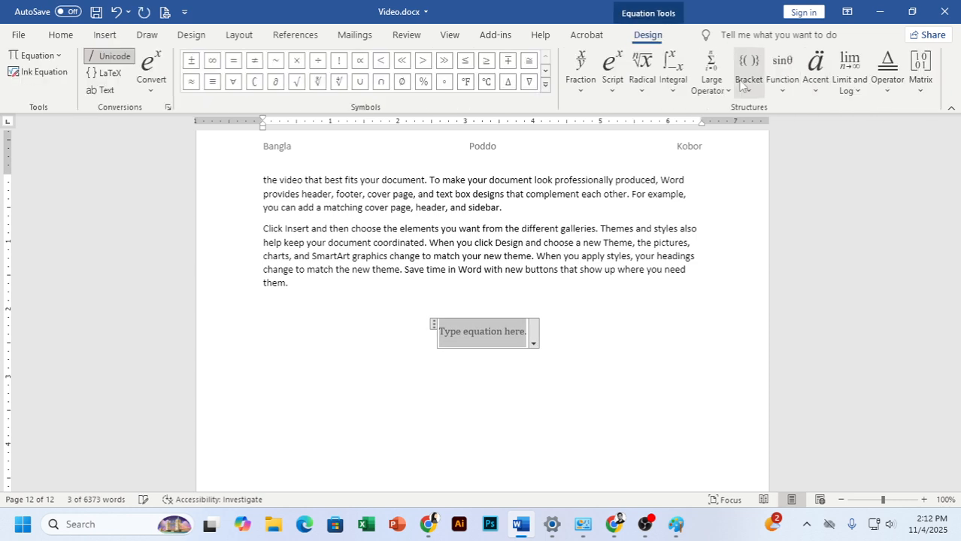
{"action": "left_click", "coordinate": [612, 76]}
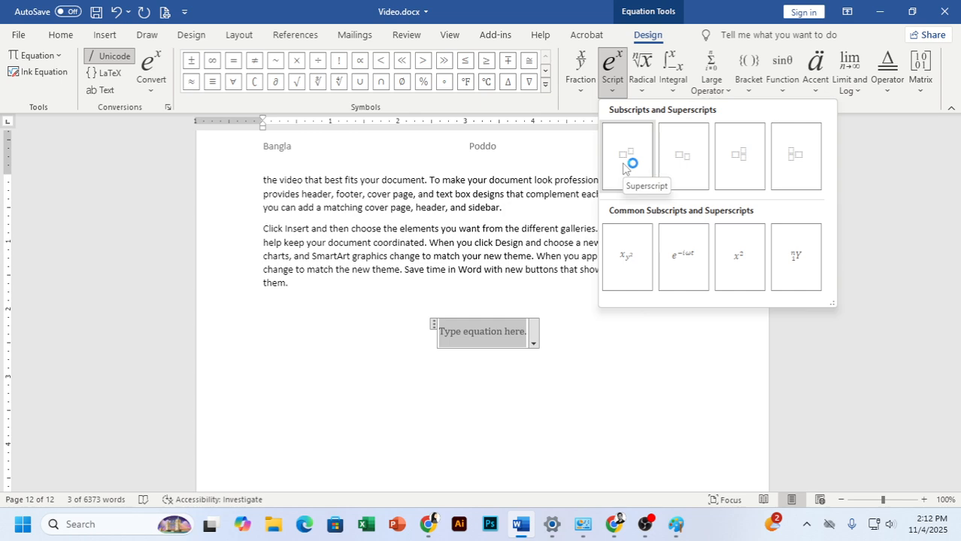
{"action": "left_click", "coordinate": [623, 170]}
{"action": "left_click", "coordinate": [476, 332]}
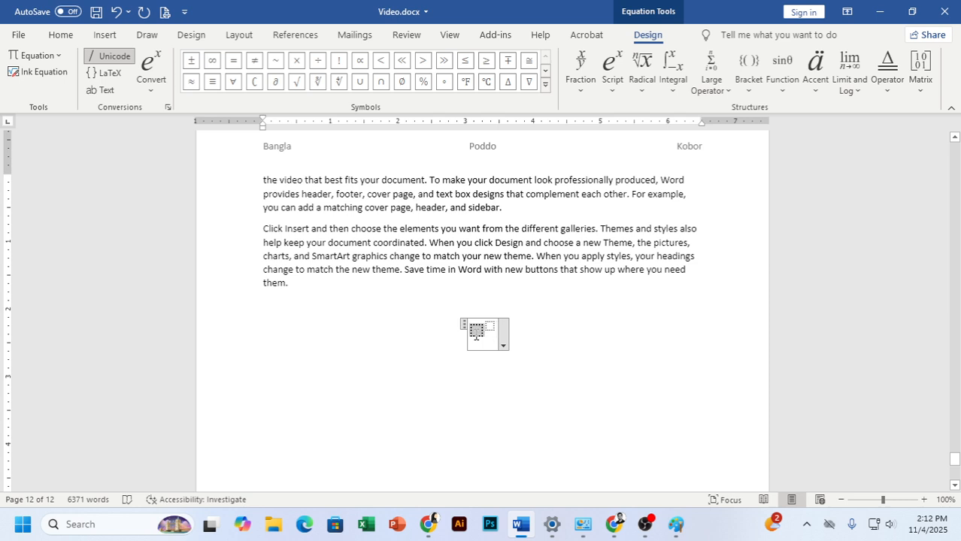
Place parentheses in the superscript's base and fill the equation in as (a + b) with exponent 2.
{"action": "left_click", "coordinate": [756, 88]}
{"action": "left_click", "coordinate": [744, 158]}
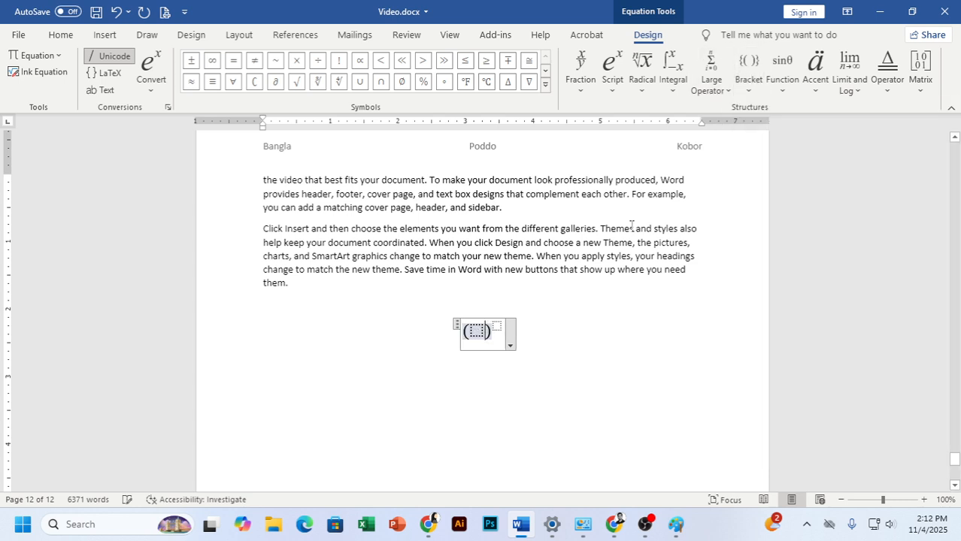
{"action": "type", "text": "a + "}
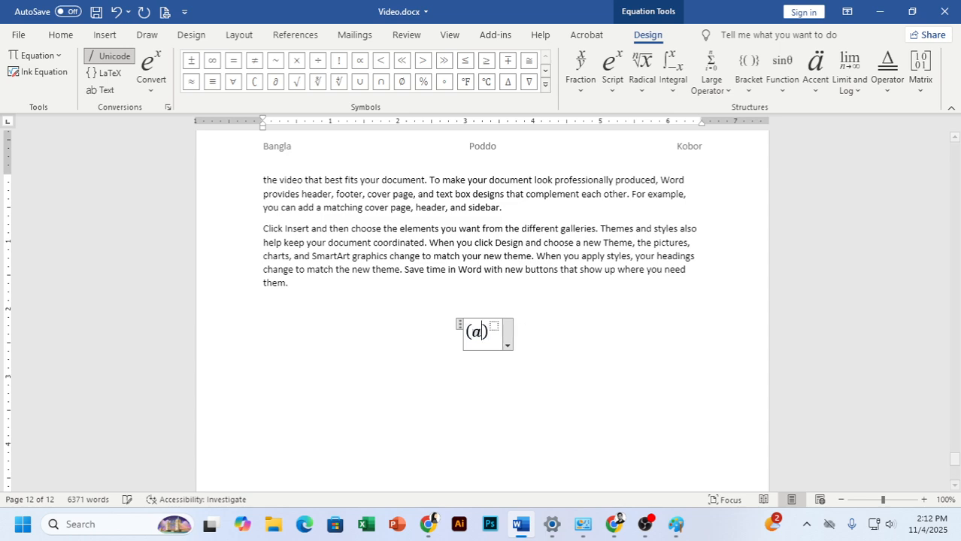
{"action": "type", "text": "b)"}
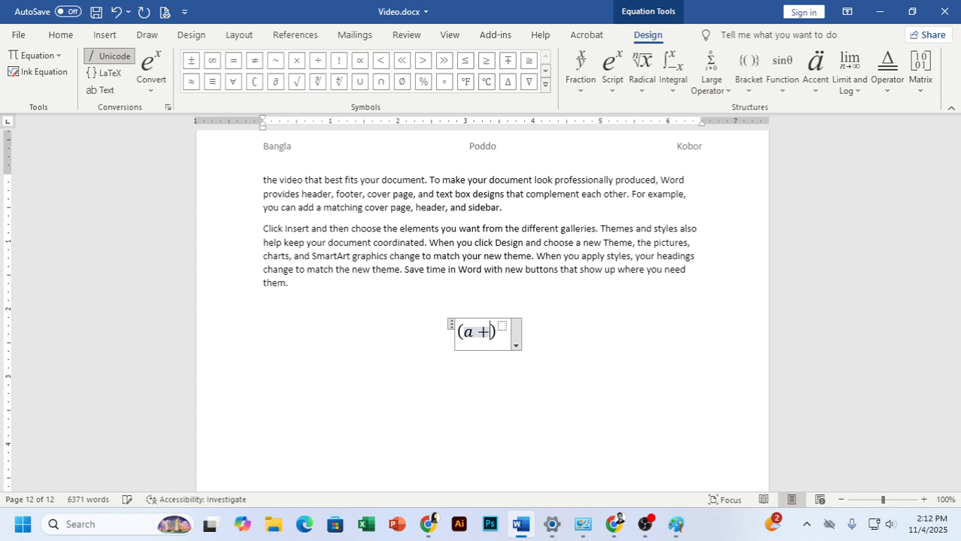
{"action": "type", "text": "^2"}
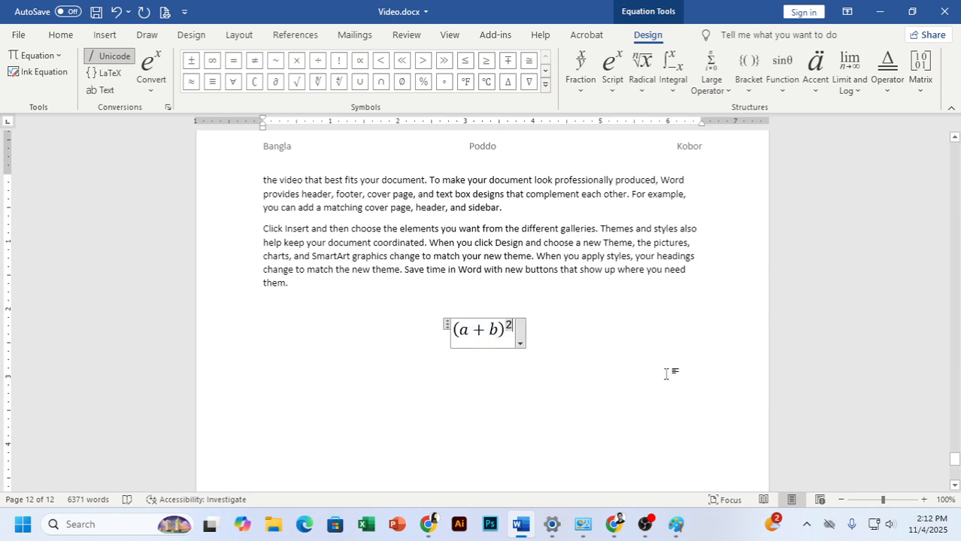
Switch to Paint and handwrite (a+b) inside the large square and 2 inside the small square.
{"action": "left_click", "coordinate": [518, 526]}
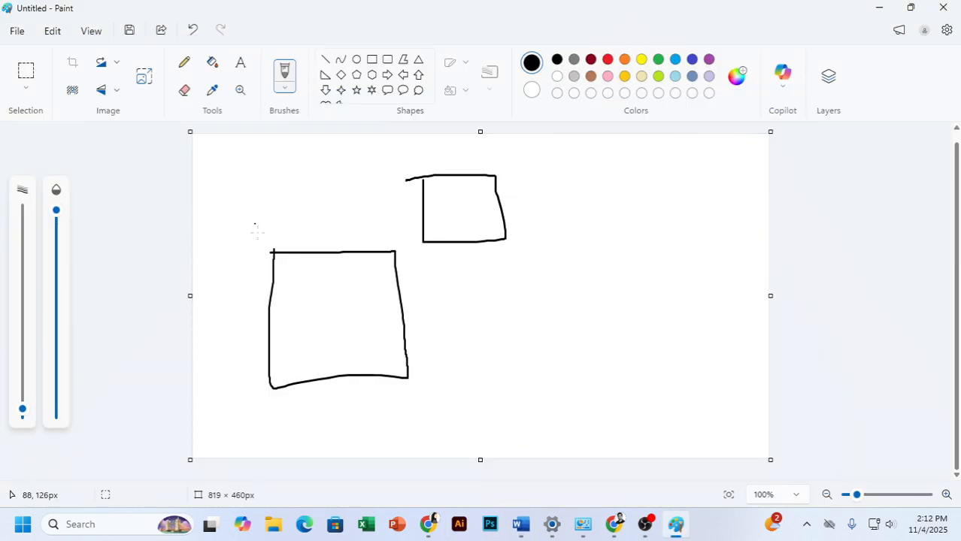
{"action": "mouse_move", "coordinate": [294, 275]}
{"action": "left_mouse_down"}
{"action": "mouse_move", "coordinate": [288, 286]}
{"action": "mouse_move", "coordinate": [307, 369]}
{"action": "left_mouse_up"}
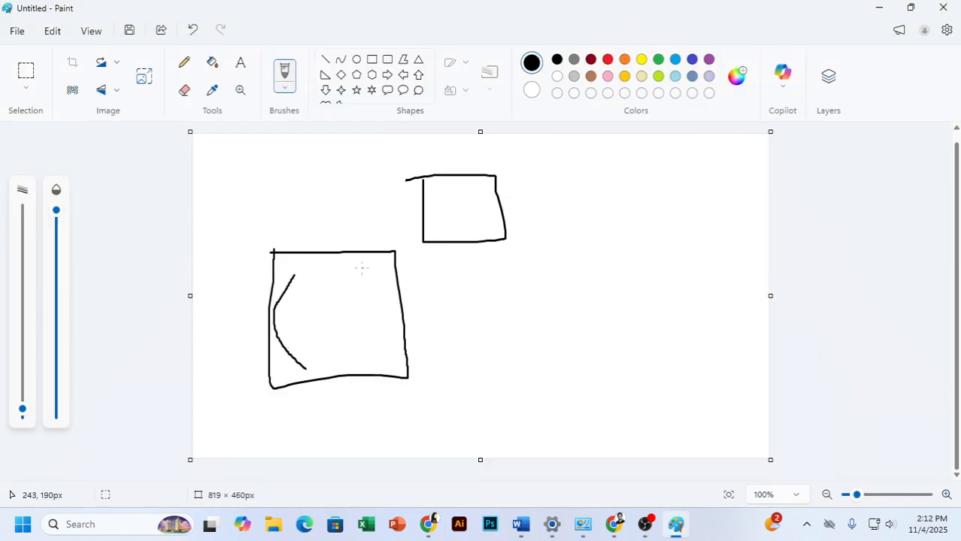
{"action": "mouse_move", "coordinate": [357, 269]}
{"action": "left_mouse_down"}
{"action": "mouse_move", "coordinate": [378, 328]}
{"action": "mouse_move", "coordinate": [358, 353]}
{"action": "left_mouse_up"}
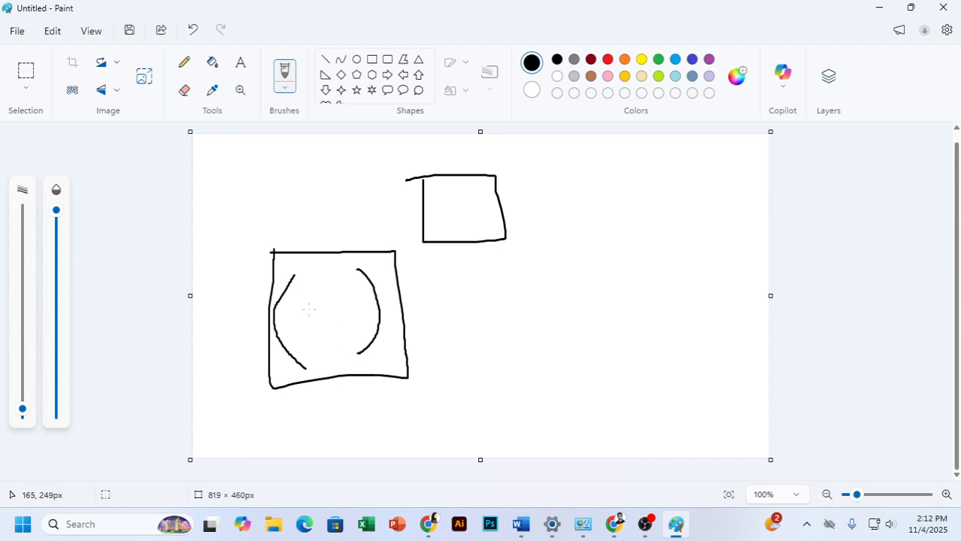
{"action": "mouse_move", "coordinate": [298, 308]}
{"action": "left_mouse_down"}
{"action": "mouse_move", "coordinate": [314, 306]}
{"action": "mouse_move", "coordinate": [325, 329]}
{"action": "mouse_move", "coordinate": [347, 315]}
{"action": "mouse_move", "coordinate": [341, 329]}
{"action": "left_mouse_up"}
{"action": "mouse_move", "coordinate": [351, 296]}
{"action": "left_mouse_down"}
{"action": "mouse_move", "coordinate": [359, 332]}
{"action": "mouse_move", "coordinate": [350, 320]}
{"action": "left_mouse_up"}
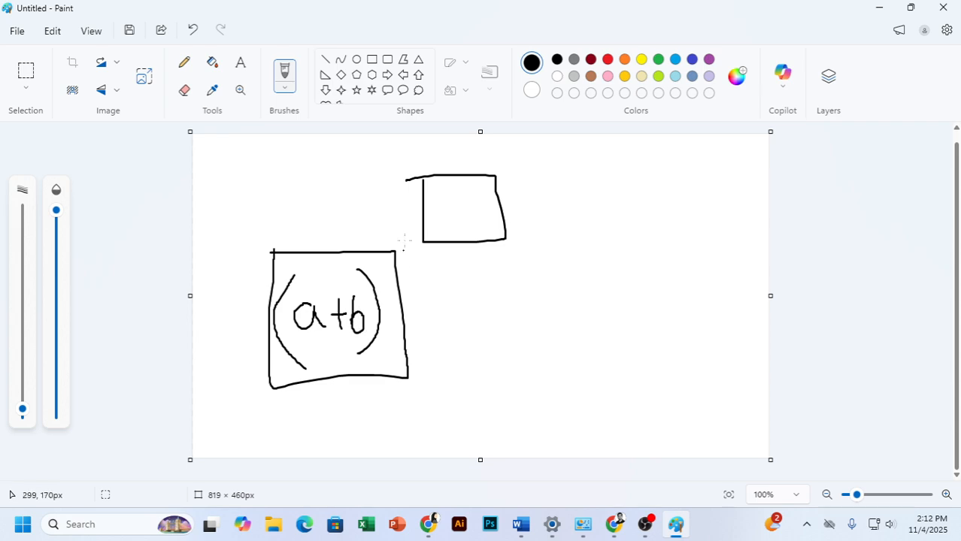
{"action": "mouse_move", "coordinate": [442, 205]}
{"action": "left_mouse_down"}
{"action": "mouse_move", "coordinate": [452, 228]}
{"action": "mouse_move", "coordinate": [498, 219]}
{"action": "left_mouse_up"}
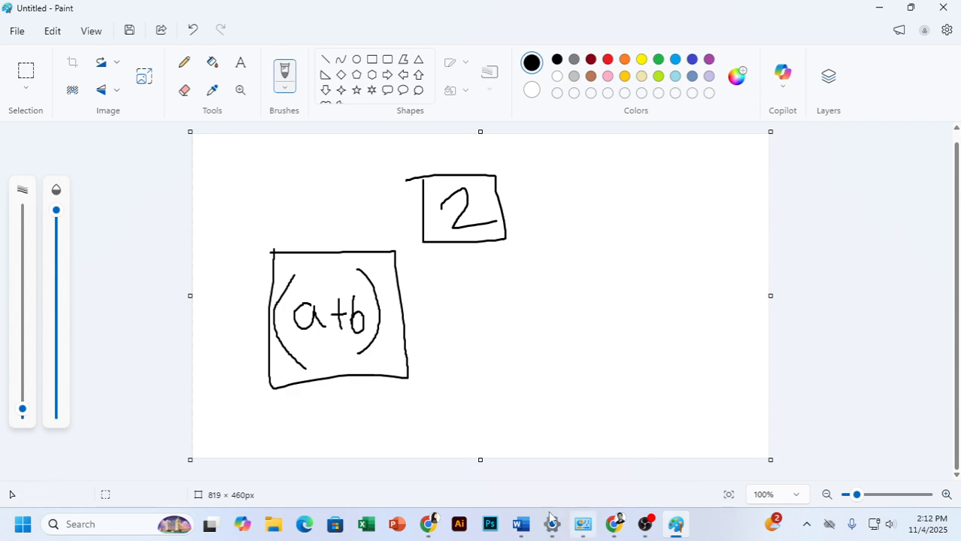
Return to Word and continue the equation after the exponent with = a², using a superscript structure.
{"action": "left_click", "coordinate": [521, 524]}
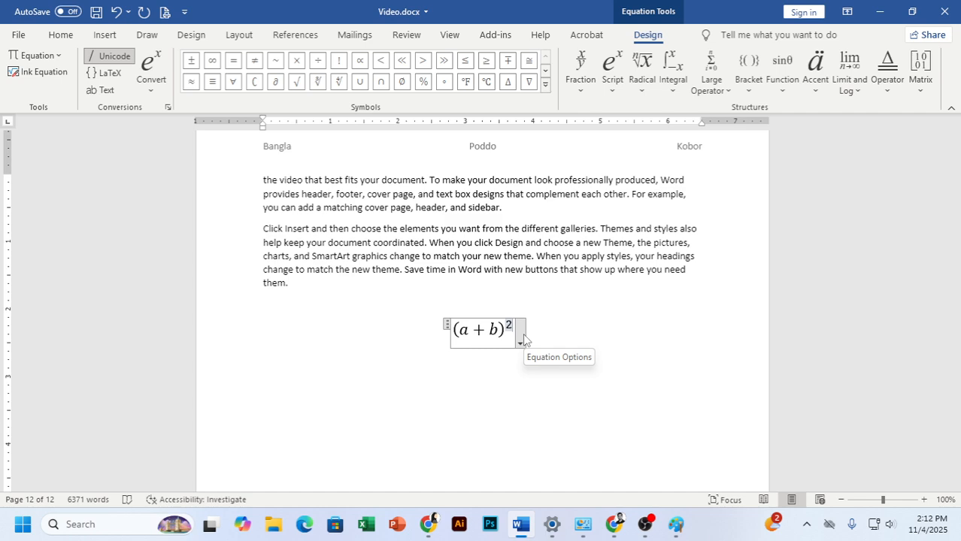
{"action": "key", "text": "Right"}
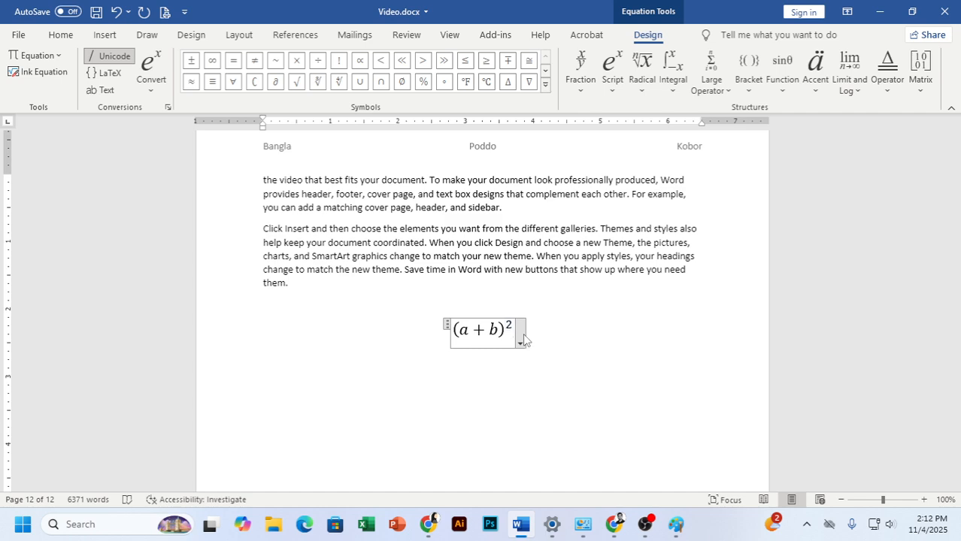
{"action": "type", "text": "="}
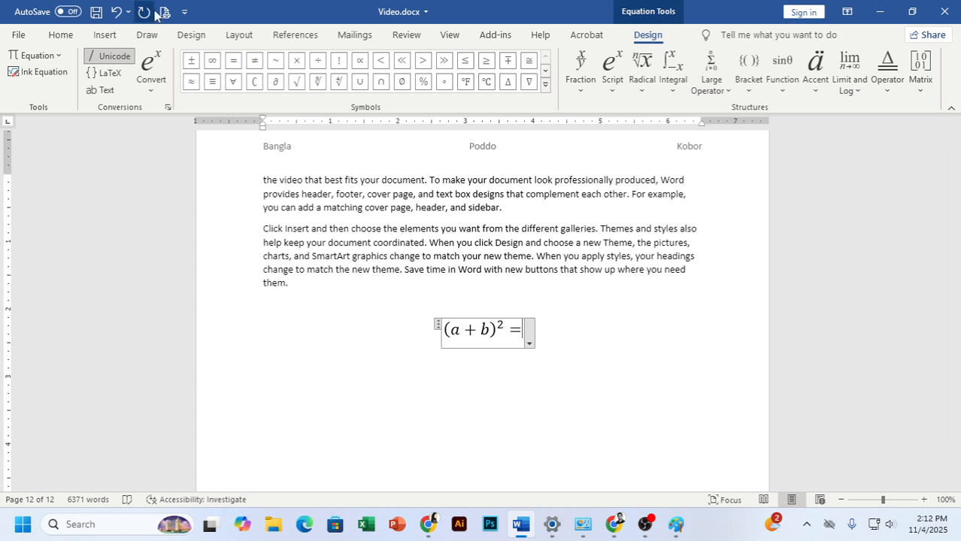
{"action": "left_click", "coordinate": [613, 84]}
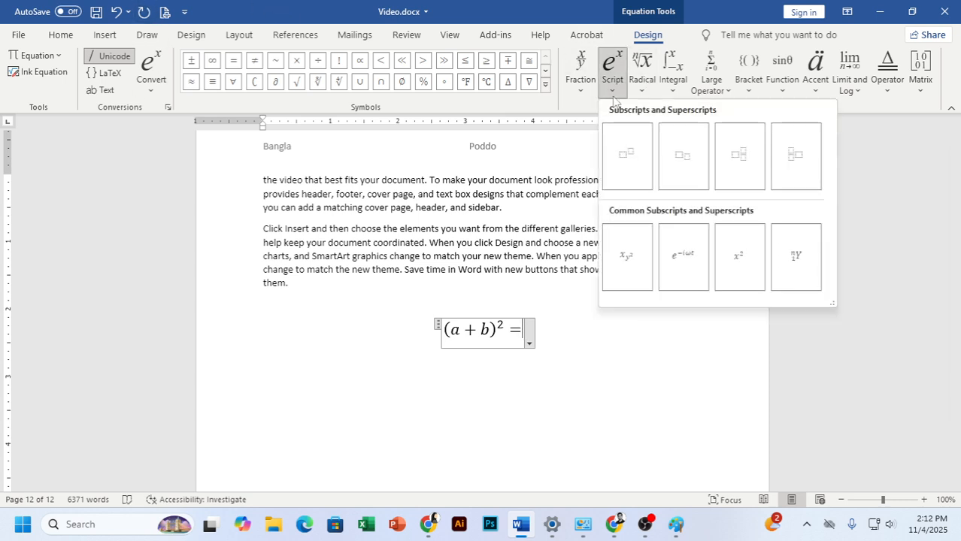
{"action": "left_click", "coordinate": [627, 156]}
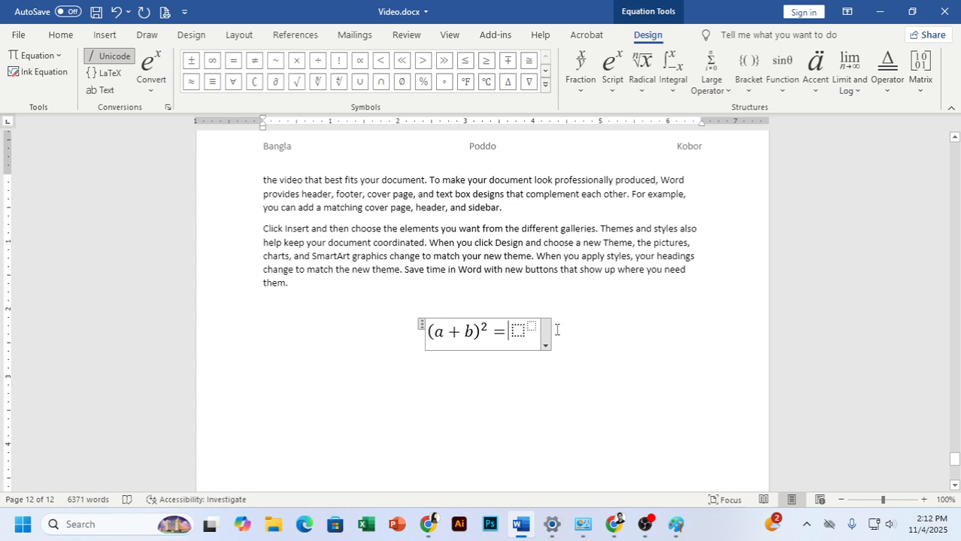
{"action": "type", "text": "a^"}
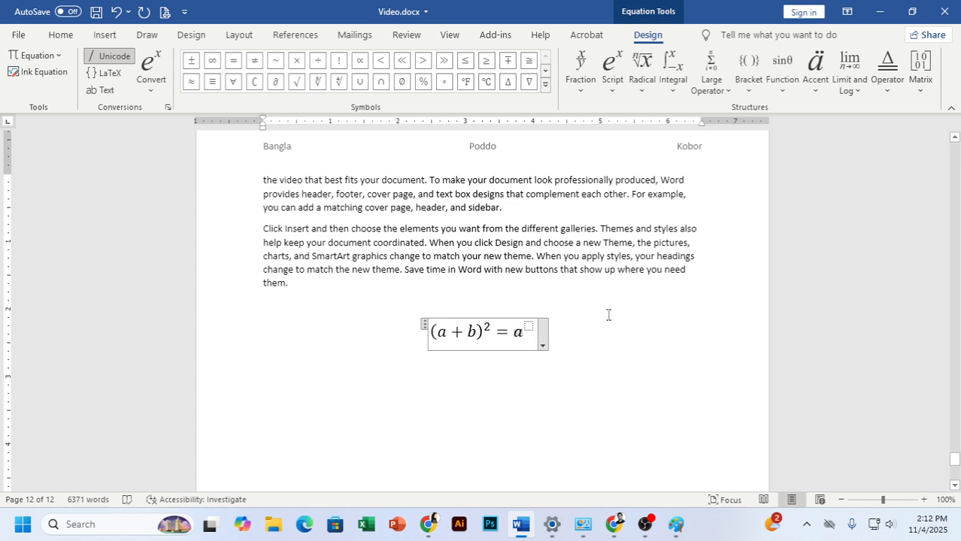
{"action": "type", "text": "2"}
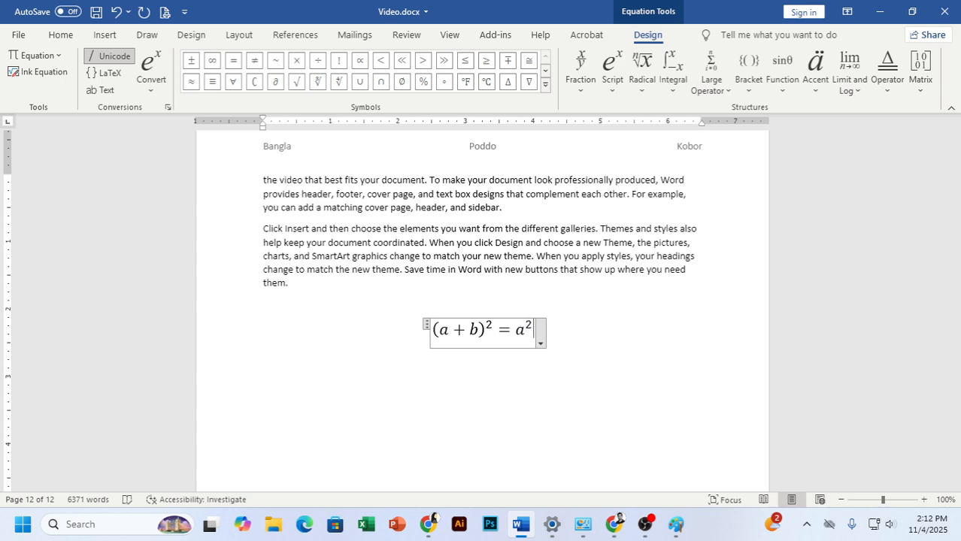
{"action": "key", "text": "Right"}
Complete the equation's right-hand side with + 2ab + b², using a superscript structure for b².
{"action": "type", "text": "+ 2ab +"}
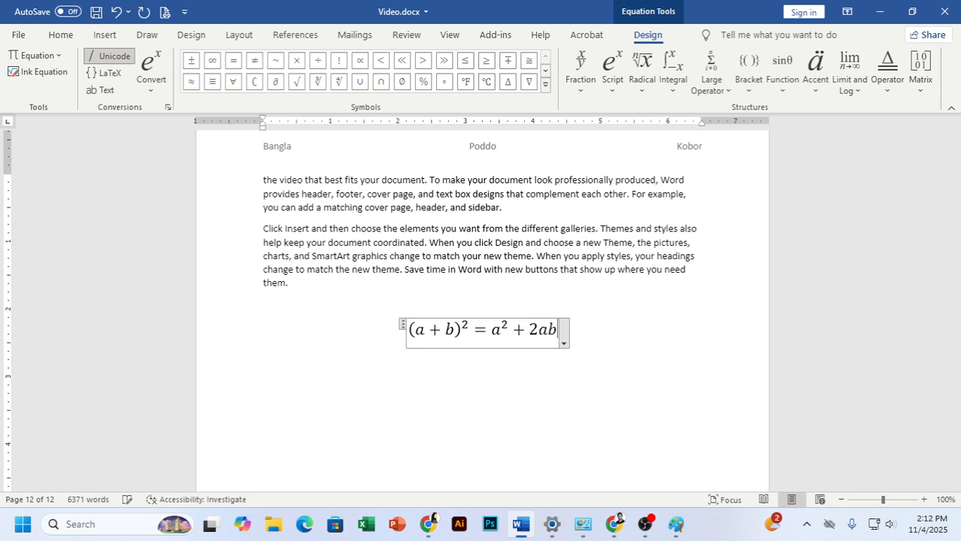
{"action": "left_click", "coordinate": [612, 81]}
{"action": "left_click", "coordinate": [627, 156]}
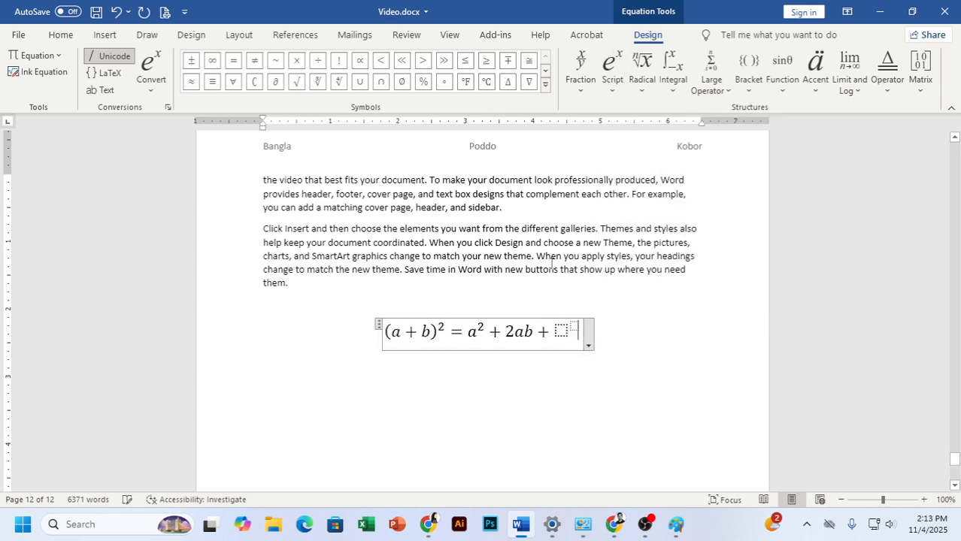
{"action": "left_click", "coordinate": [558, 334]}
{"action": "type", "text": "b"}
{"action": "key", "text": "Right"}
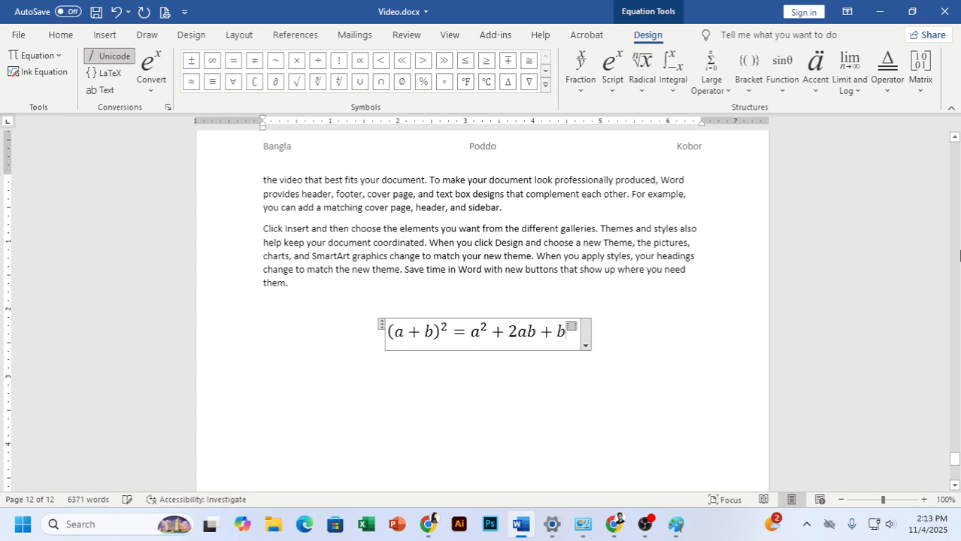
{"action": "type", "text": "2"}
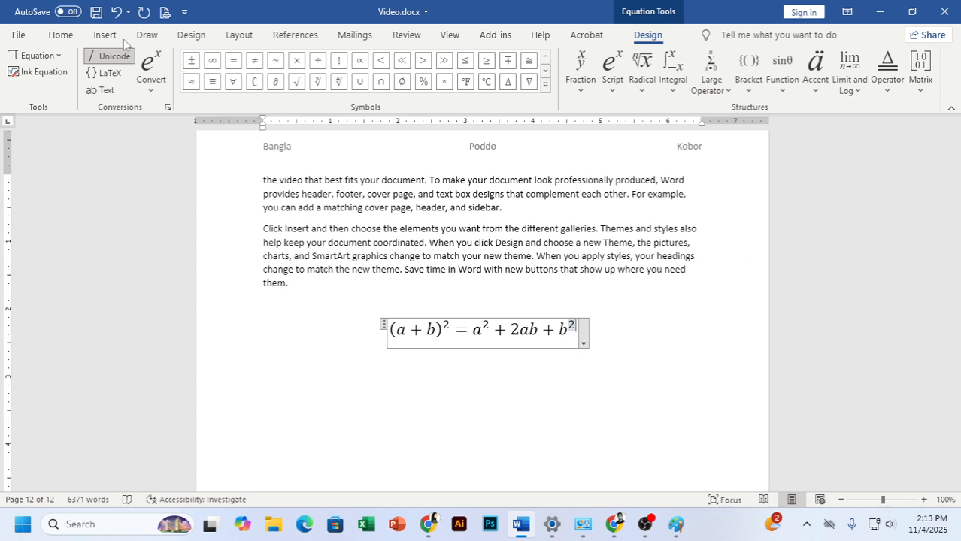
Left-align the finished equation and leave its editing box.
{"action": "left_click", "coordinate": [60, 35]}
{"action": "left_click", "coordinate": [337, 84]}
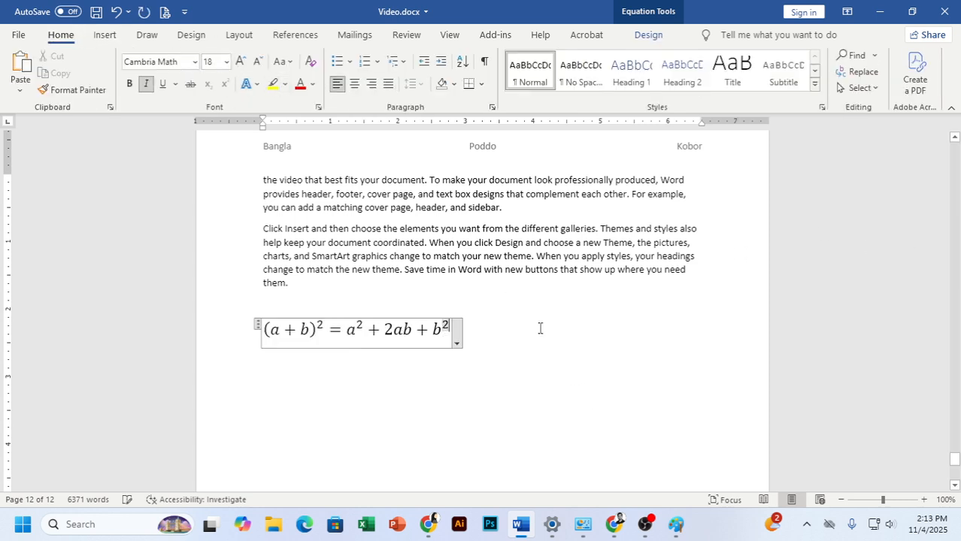
{"action": "left_click", "coordinate": [511, 341]}
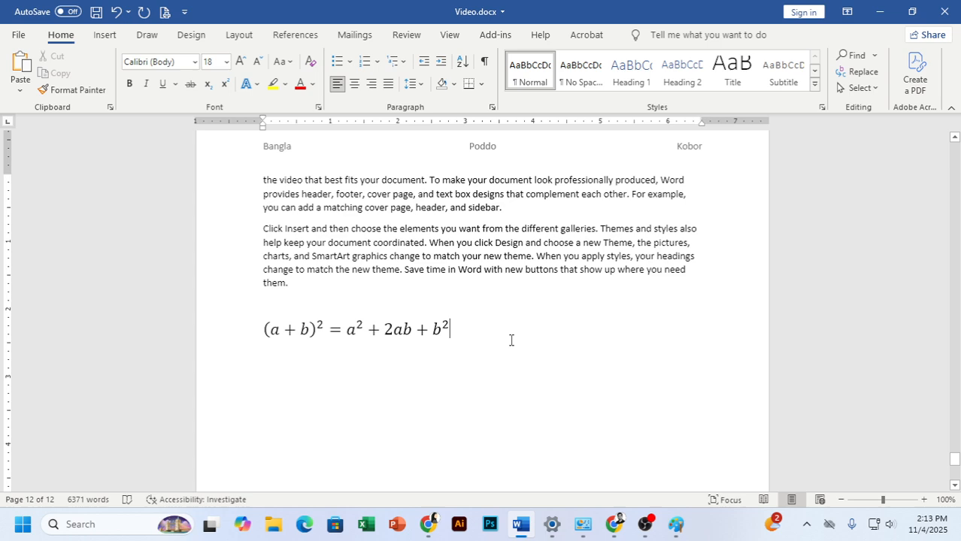
Insert a second equation below the first with a stacked fraction and a square root in its numerator.
{"action": "left_click", "coordinate": [104, 34]}
{"action": "left_click", "coordinate": [836, 57]}
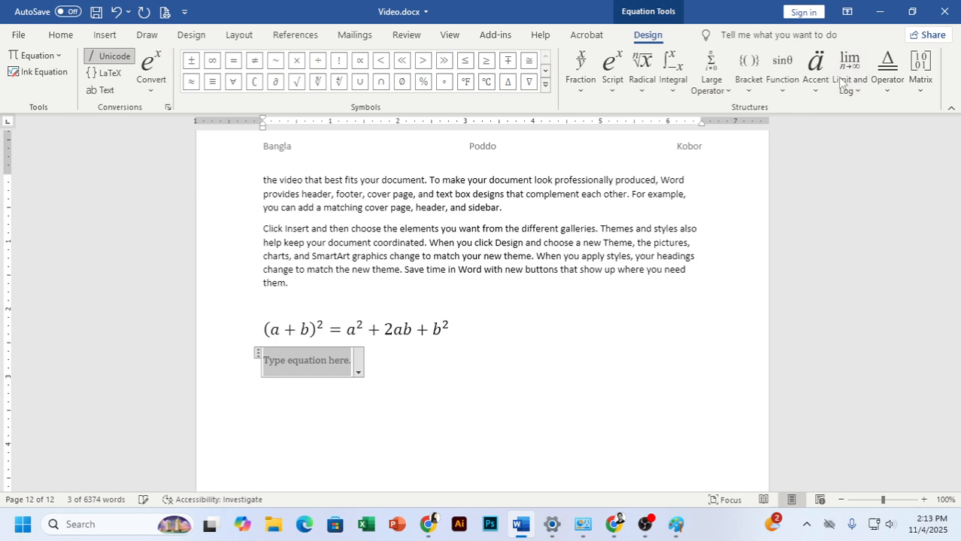
{"action": "left_click", "coordinate": [585, 83]}
{"action": "left_click", "coordinate": [593, 156]}
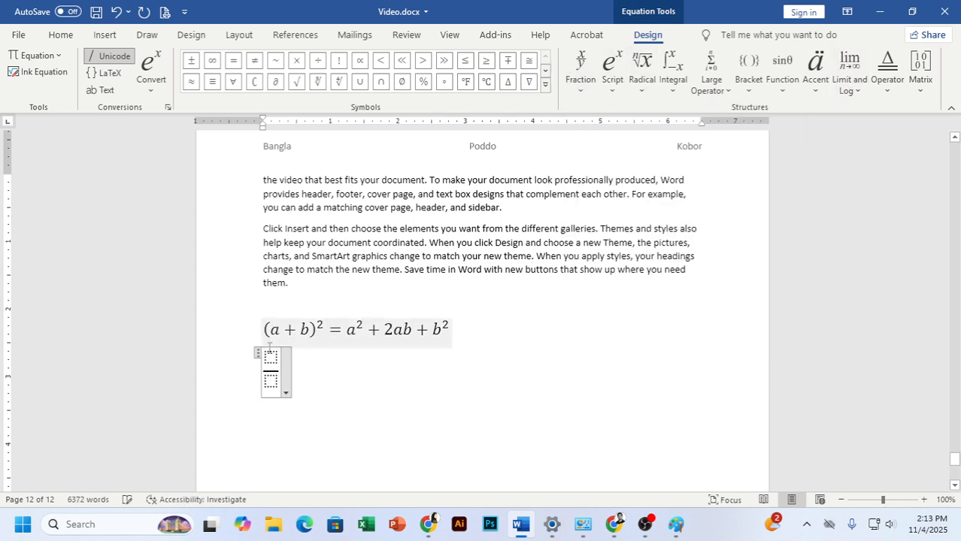
{"action": "left_click", "coordinate": [642, 69]}
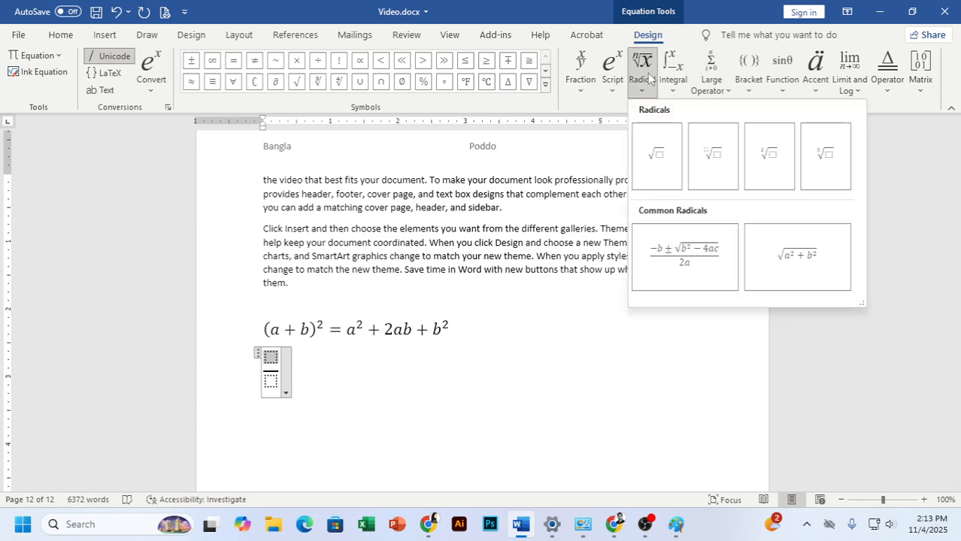
{"action": "left_click", "coordinate": [654, 160]}
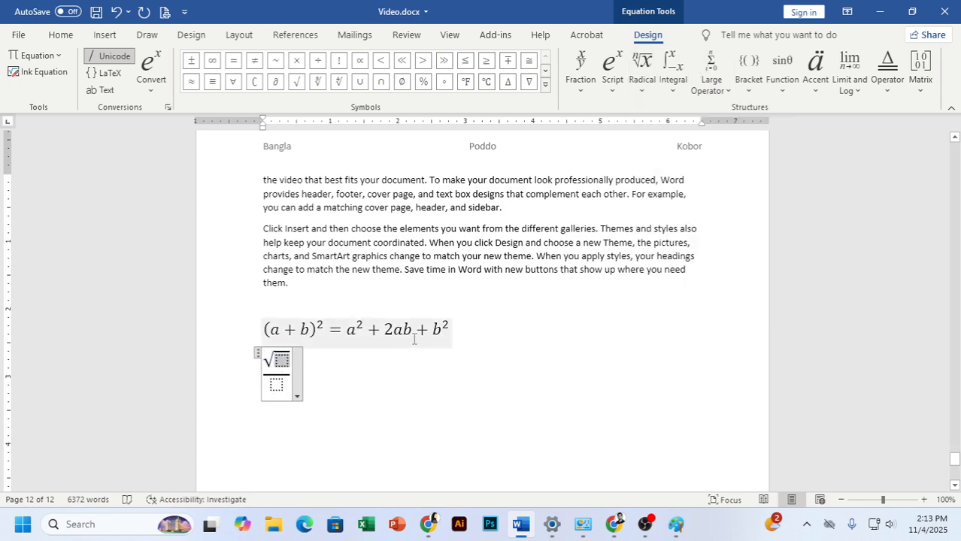
Enter 3a² under the numerator's square root, using a superscript structure for a².
{"action": "type", "text": "3"}
{"action": "left_click", "coordinate": [613, 67]}
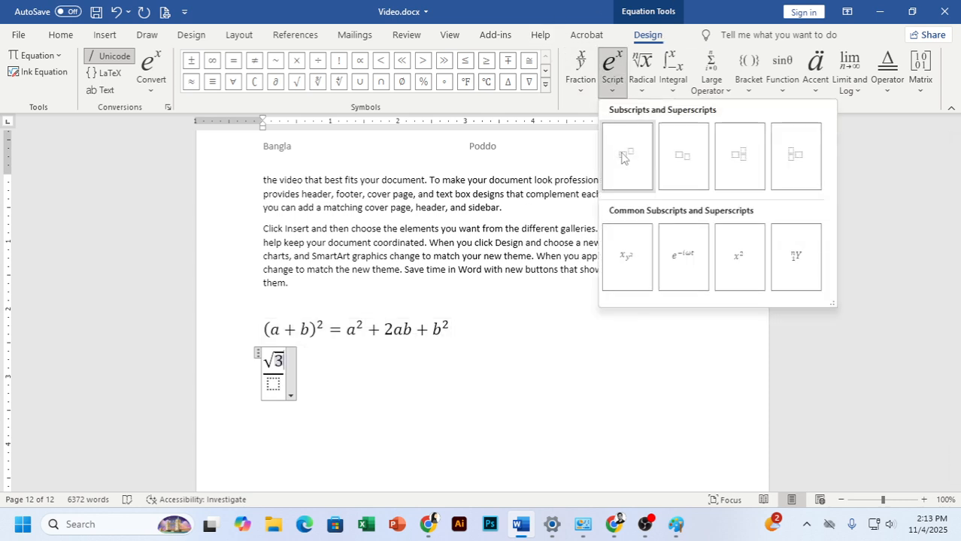
{"action": "left_click", "coordinate": [621, 154]}
{"action": "type", "text": "a"}
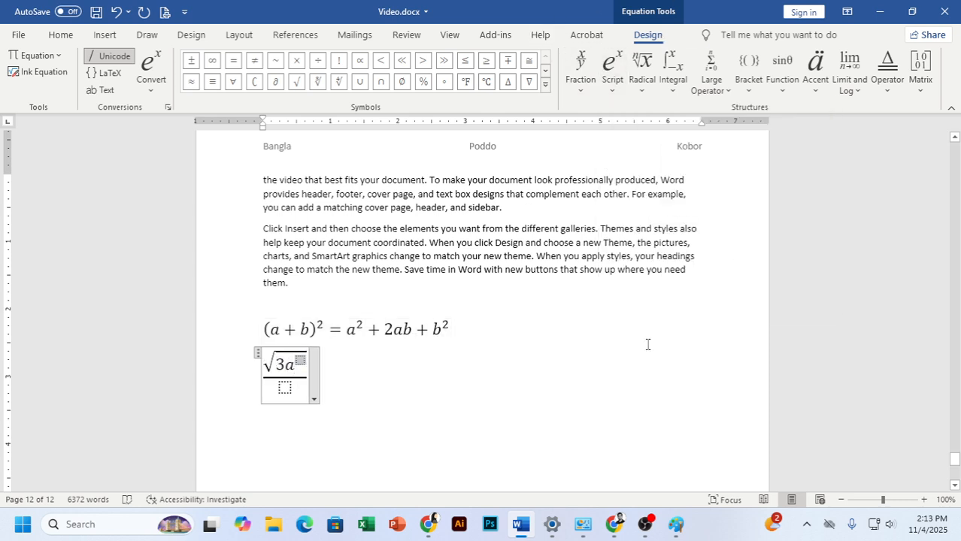
{"action": "key", "text": "Right"}
{"action": "type", "text": "2"}
{"action": "key", "text": "Right"}
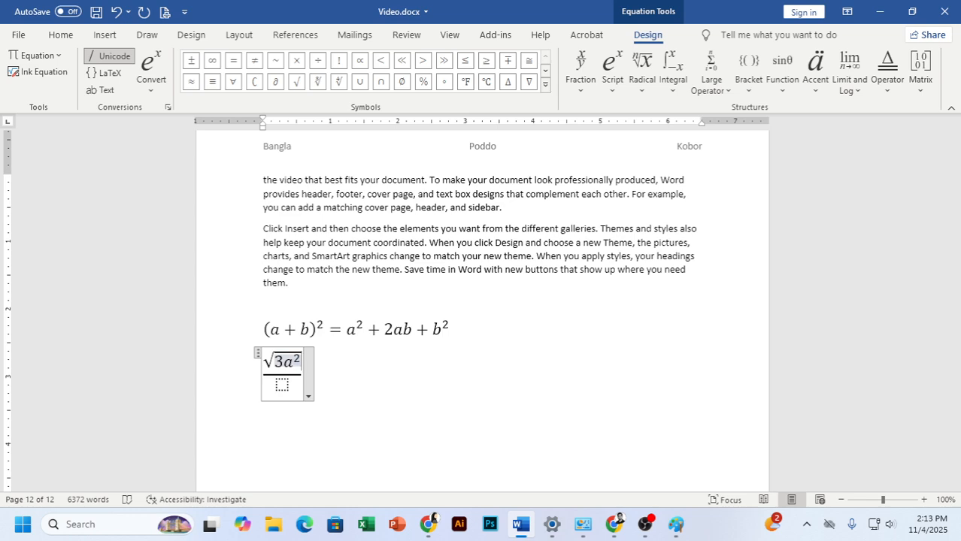
Add b under the numerator's square root and continue the numerator outside the root with a minus sign.
{"action": "type", "text": "b"}
{"action": "type", "text": "-"}
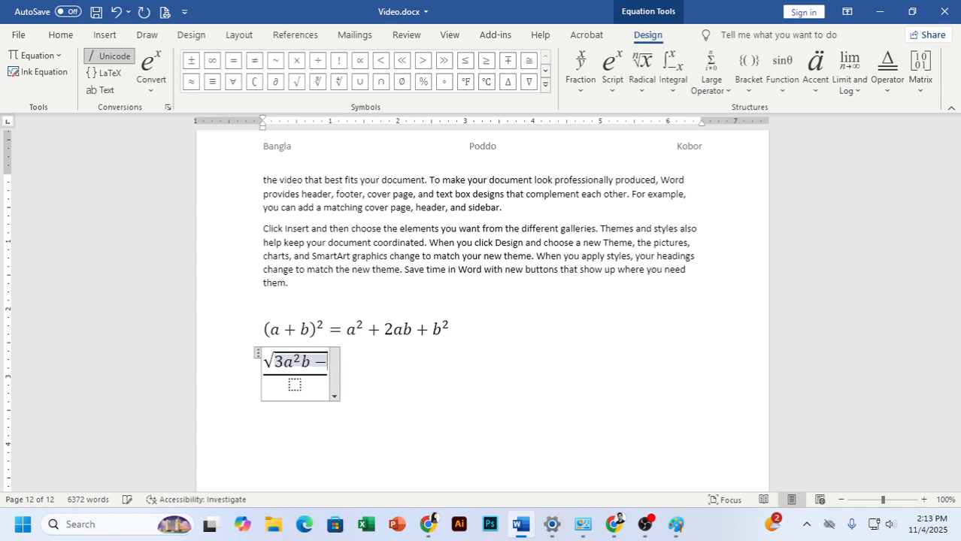
{"action": "type", "text": "3"}
{"action": "key", "text": "BackSpace"}
{"action": "key", "text": "BackSpace"}
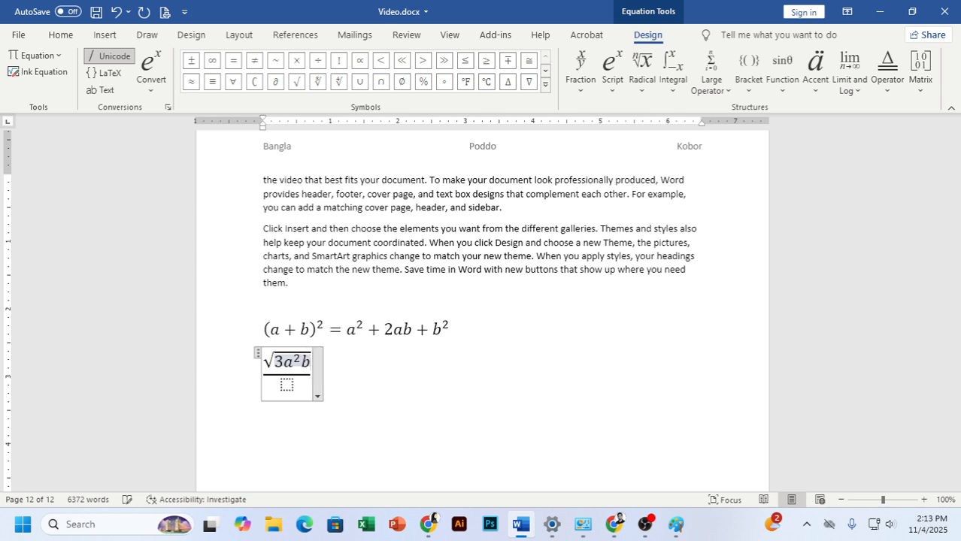
{"action": "key", "text": "Right"}
{"action": "key", "text": "Right"}
{"action": "type", "text": "-"}
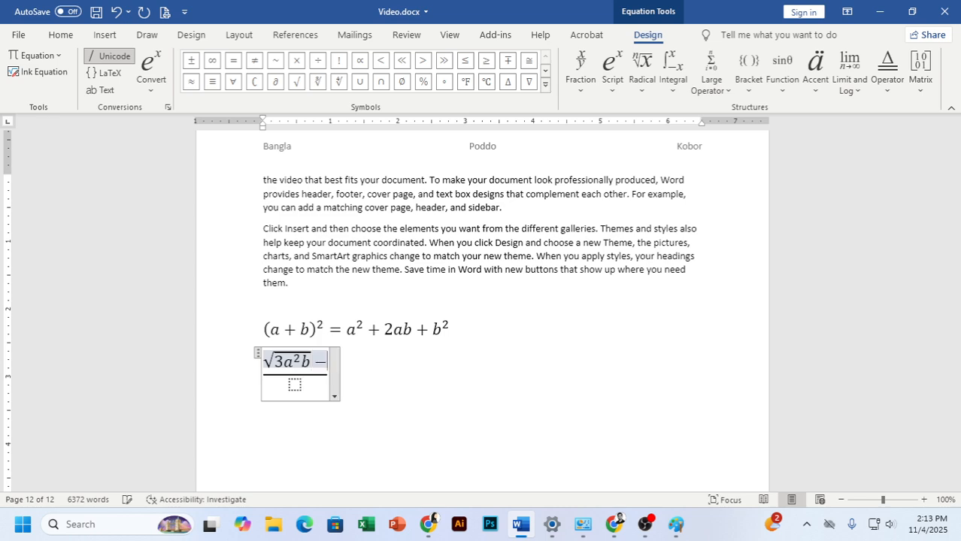
Continue the numerator with 3a²b *, using a superscript structure for a².
{"action": "type", "text": "3"}
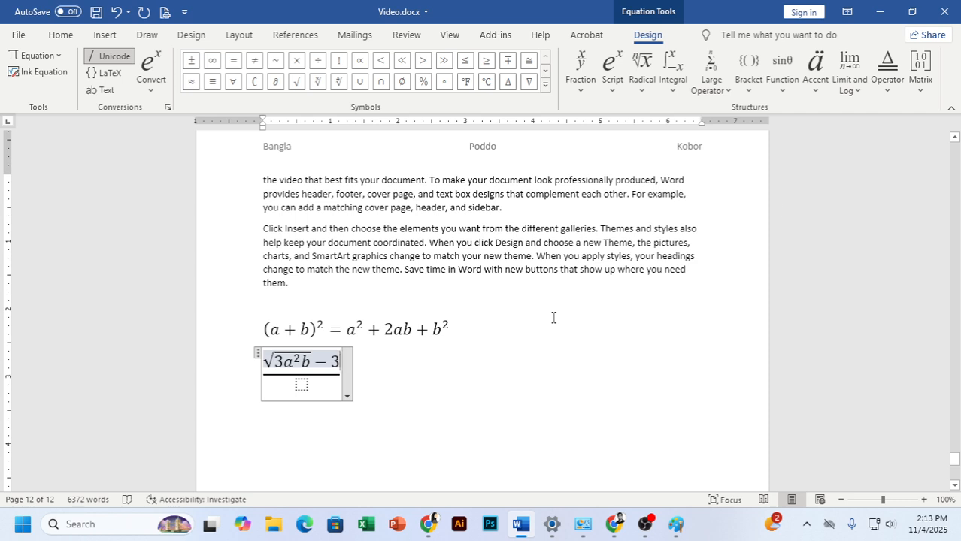
{"action": "left_click", "coordinate": [612, 71]}
{"action": "left_click", "coordinate": [628, 153]}
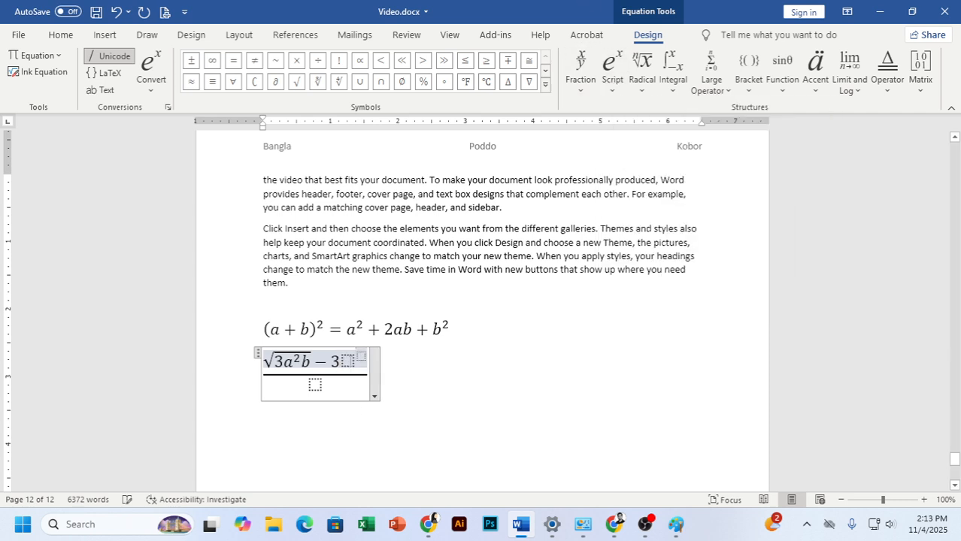
{"action": "type", "text": "a"}
{"action": "type", "text": "2"}
{"action": "key", "text": "Right"}
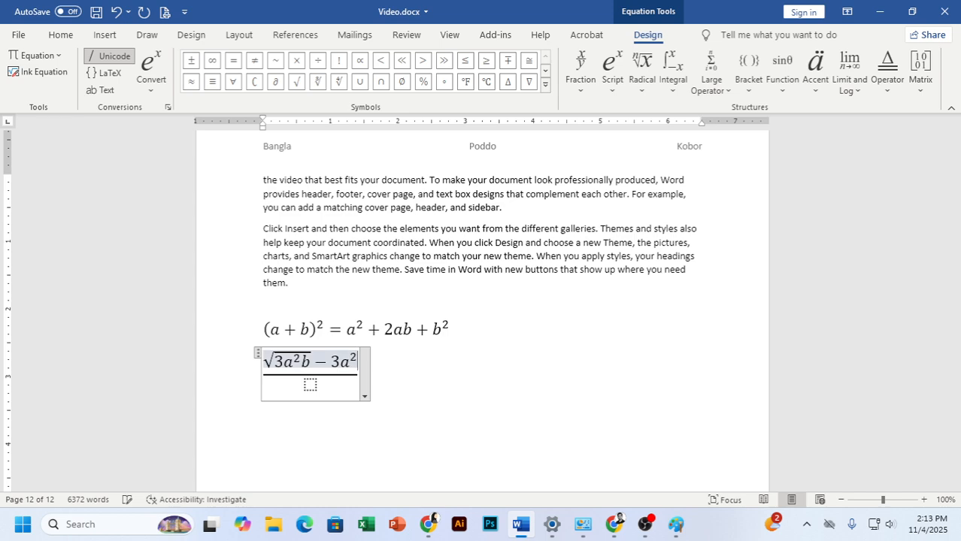
{"action": "type", "text": "b "}
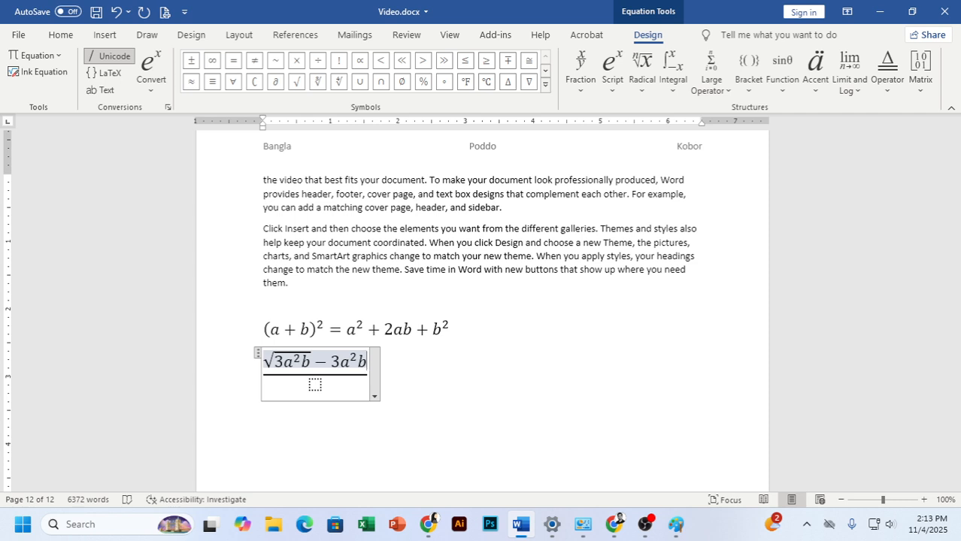
{"action": "type", "text": "*"}
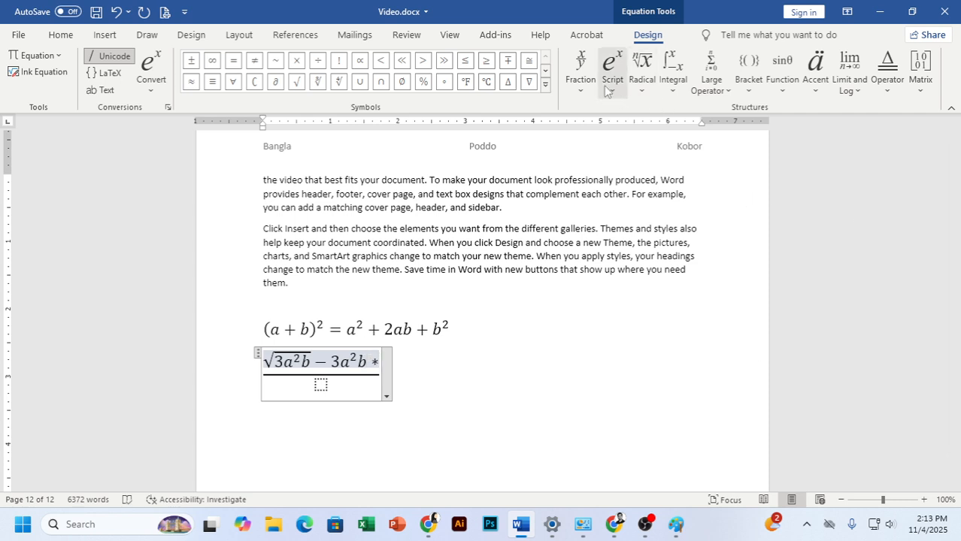
Insert a parentheses structure at the end of the numerator and enter a² inside it with a superscript structure.
{"action": "left_click", "coordinate": [754, 88]}
{"action": "left_click", "coordinate": [746, 156]}
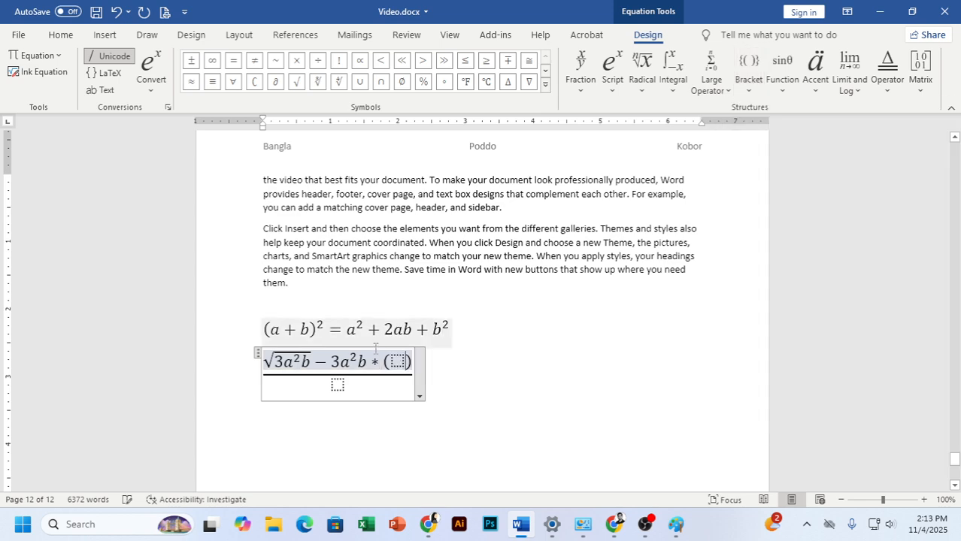
{"action": "type", "text": "a"}
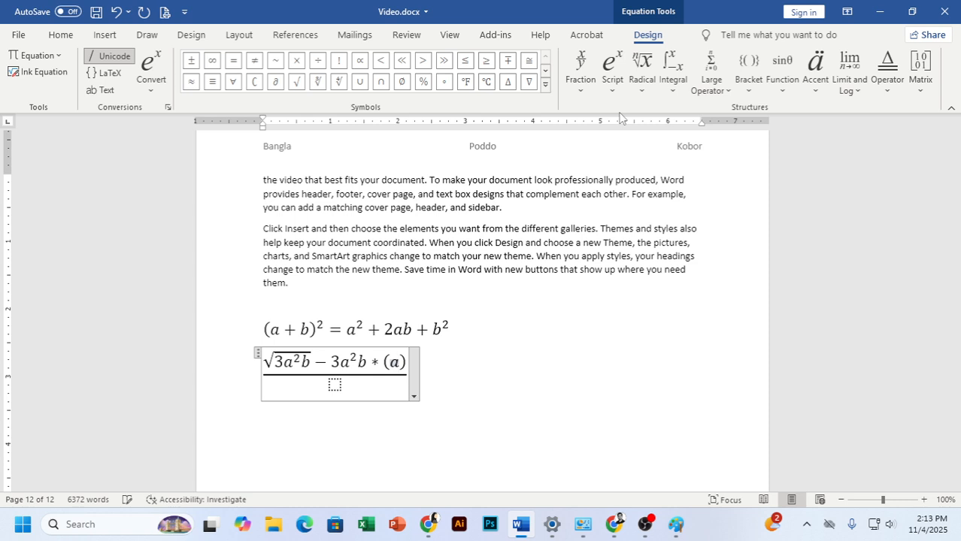
{"action": "key", "text": "BackSpace"}
{"action": "left_click", "coordinate": [613, 71]}
{"action": "left_click", "coordinate": [629, 146]}
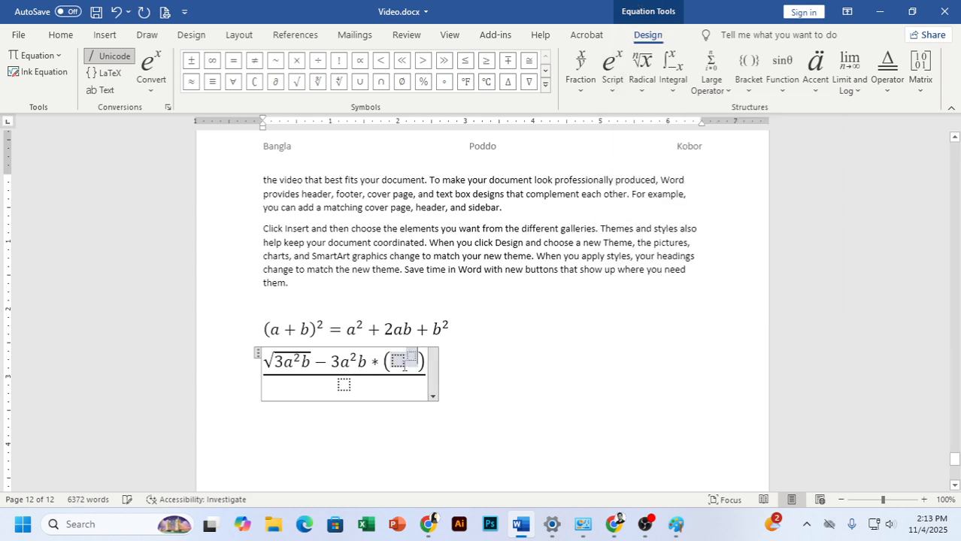
{"action": "type", "text": "a"}
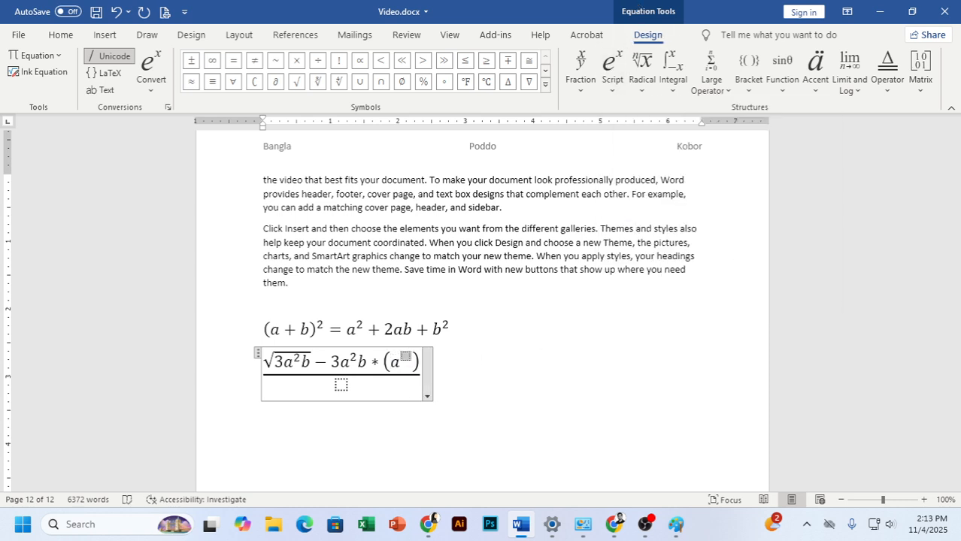
{"action": "type", "text": "2"}
{"action": "key", "text": "Right"}
Enter − b² after a² inside the parentheses, using a superscript structure for b².
{"action": "type", "text": "-"}
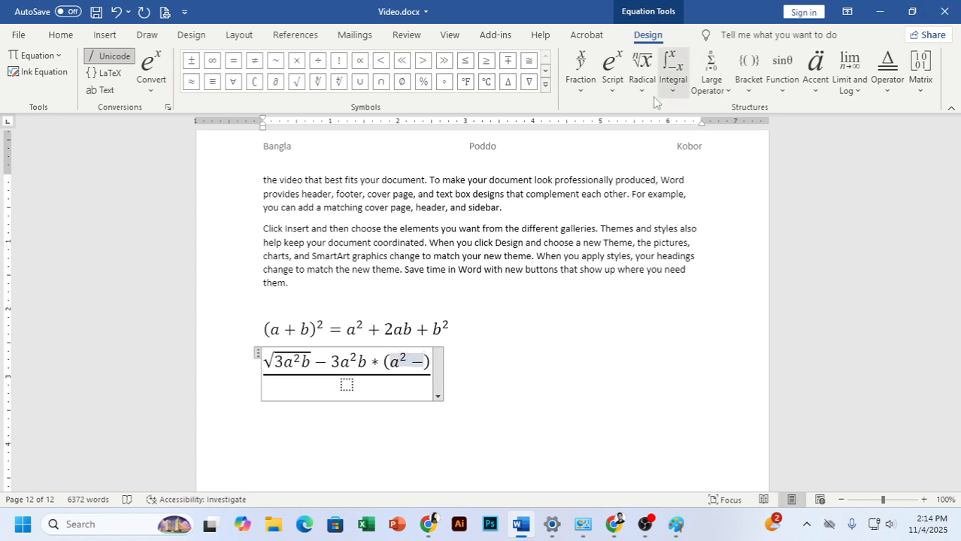
{"action": "left_click", "coordinate": [612, 71]}
{"action": "left_click", "coordinate": [627, 153]}
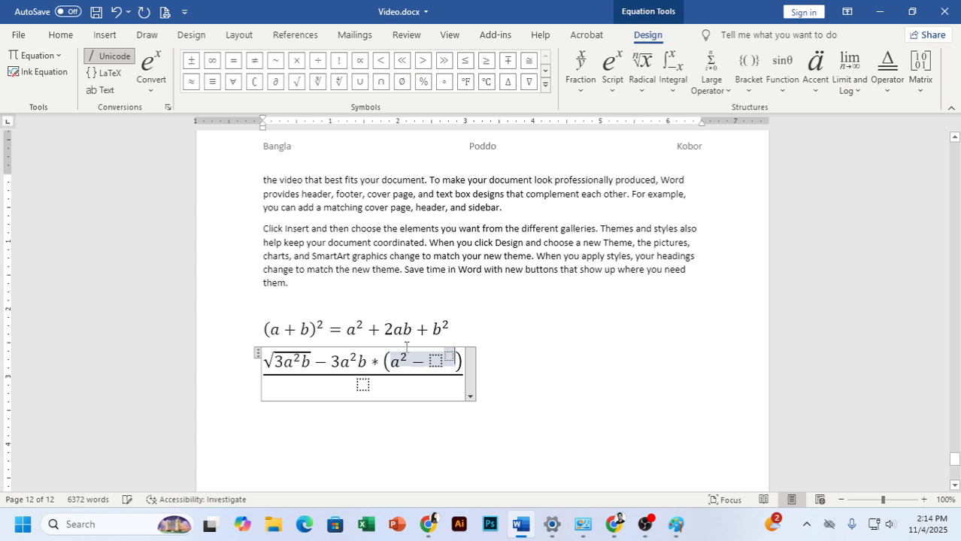
{"action": "type", "text": "b"}
{"action": "key", "text": "Right"}
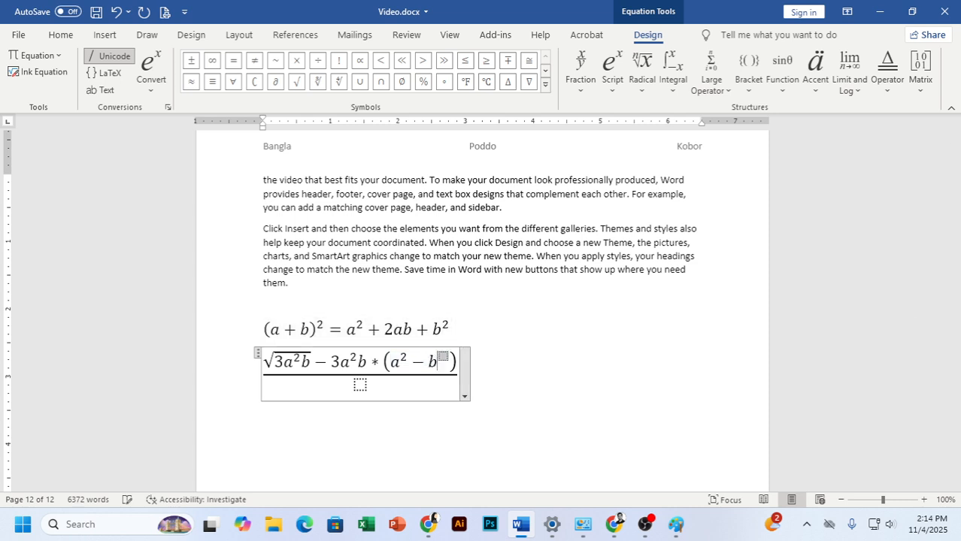
{"action": "type", "text": "2"}
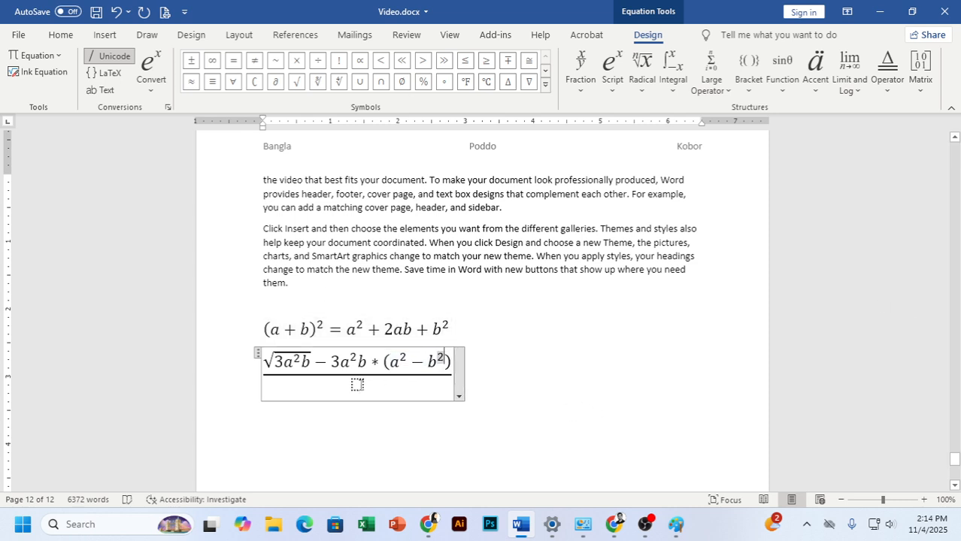
Insert a square root in the fraction's denominator and enter 6 under it.
{"action": "key", "text": "Down"}
{"action": "left_click", "coordinate": [642, 68]}
{"action": "left_click", "coordinate": [673, 184]}
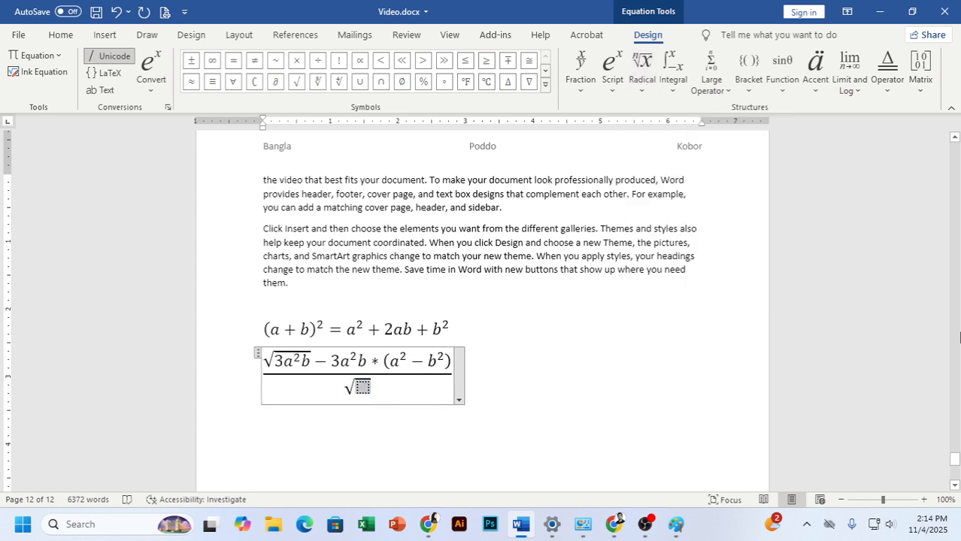
{"action": "type", "text": "3"}
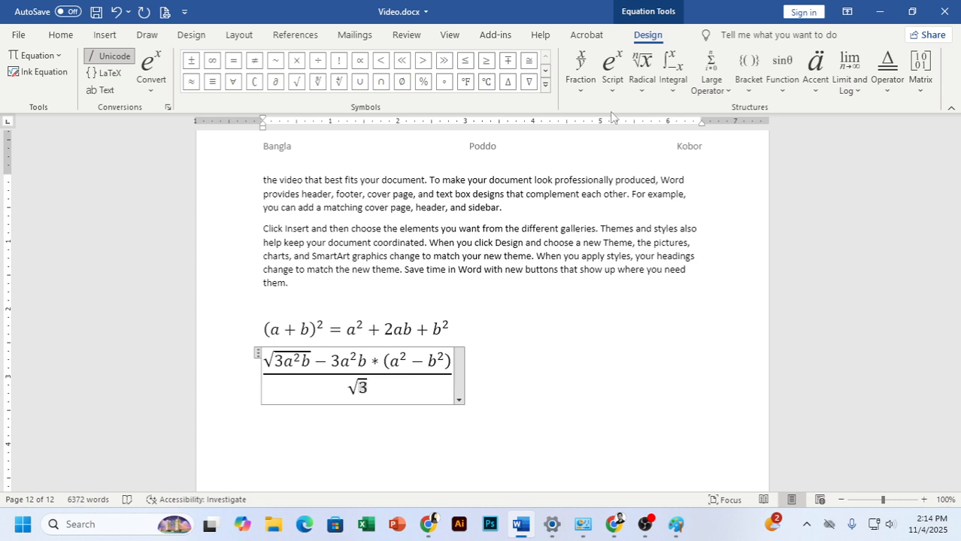
{"action": "key", "text": "BackSpace"}
{"action": "type", "text": "69"}
{"action": "key", "text": "BackSpace"}
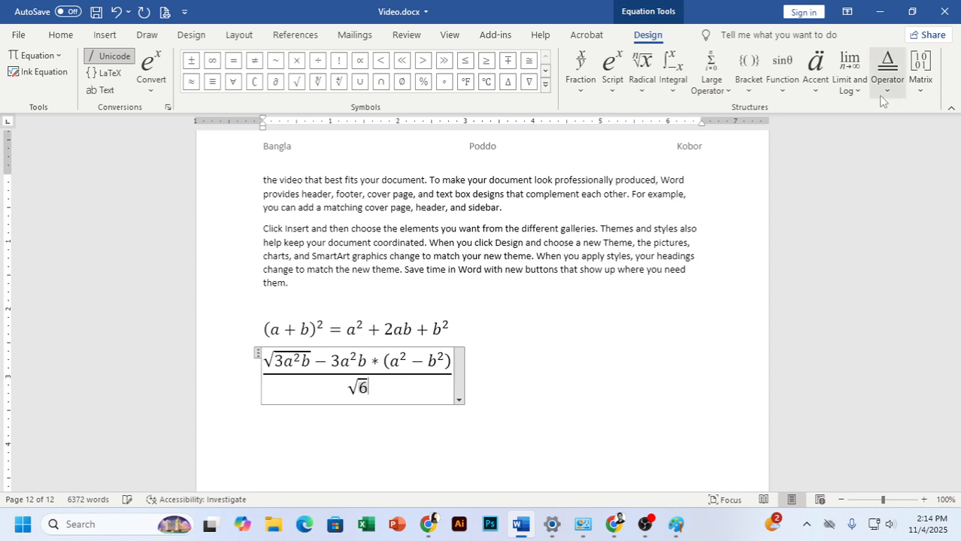
Complete the denominator's square root with a²b, using a superscript structure for a², and leave the equation.
{"action": "left_click", "coordinate": [615, 90]}
{"action": "left_click", "coordinate": [643, 177]}
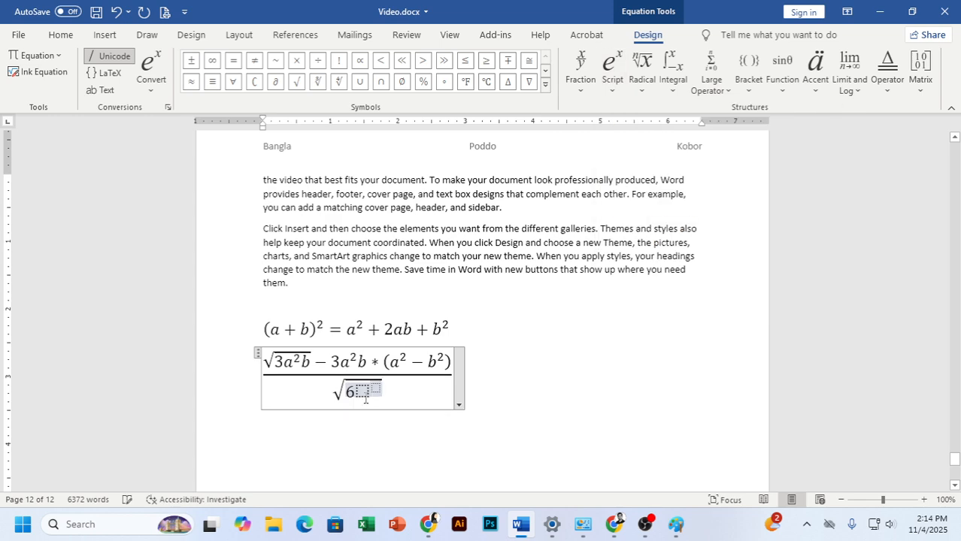
{"action": "type", "text": "a"}
{"action": "type", "text": "2"}
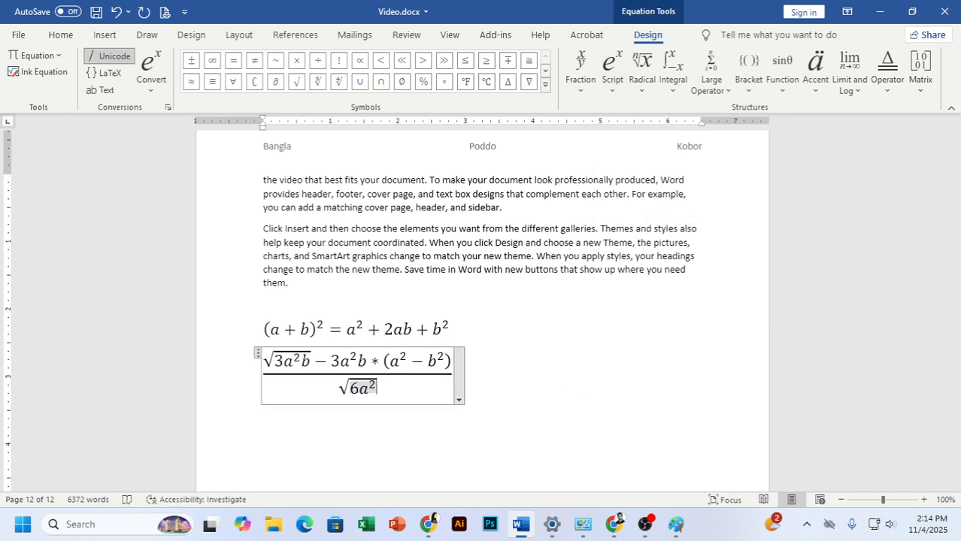
{"action": "key", "text": "Right"}
{"action": "type", "text": "b"}
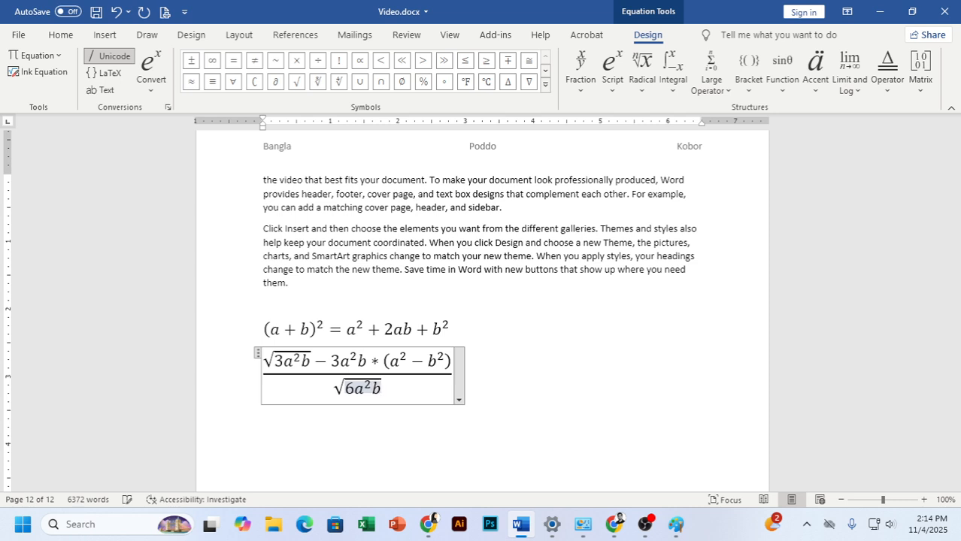
{"action": "key", "text": "Right"}
{"action": "key", "text": "Right"}
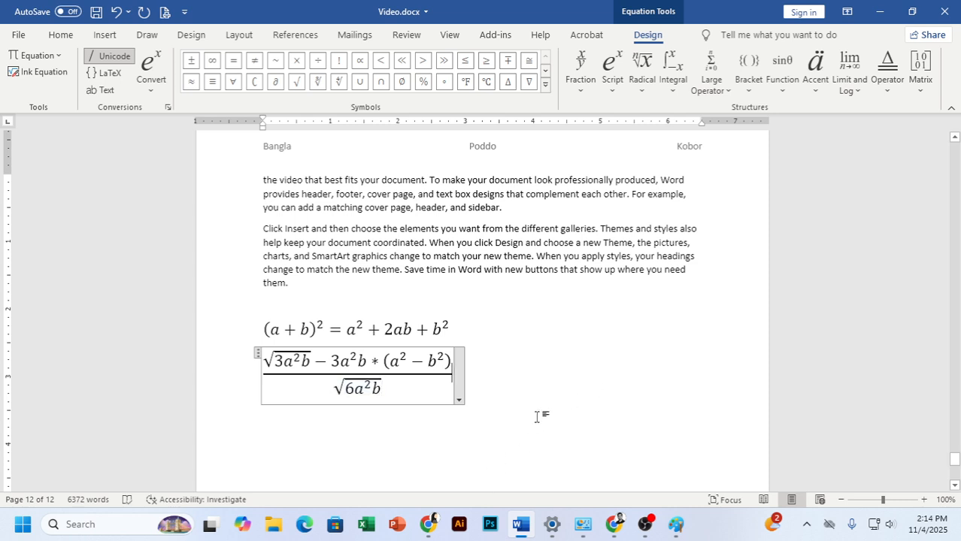
{"action": "left_click", "coordinate": [452, 369]}
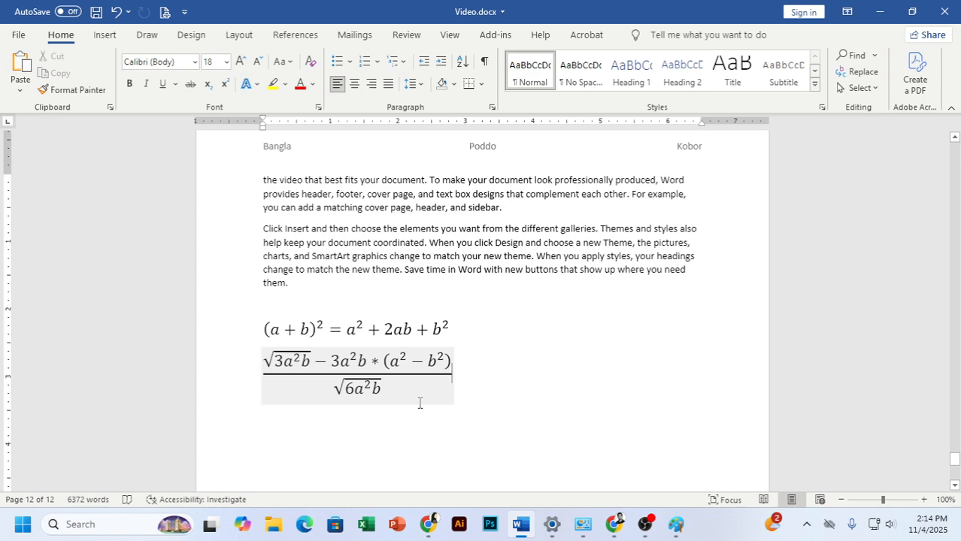
Delete both equations below the last paragraph.
{"action": "left_click_drag", "start_coordinate": [470, 416], "coordinate": [264, 307]}
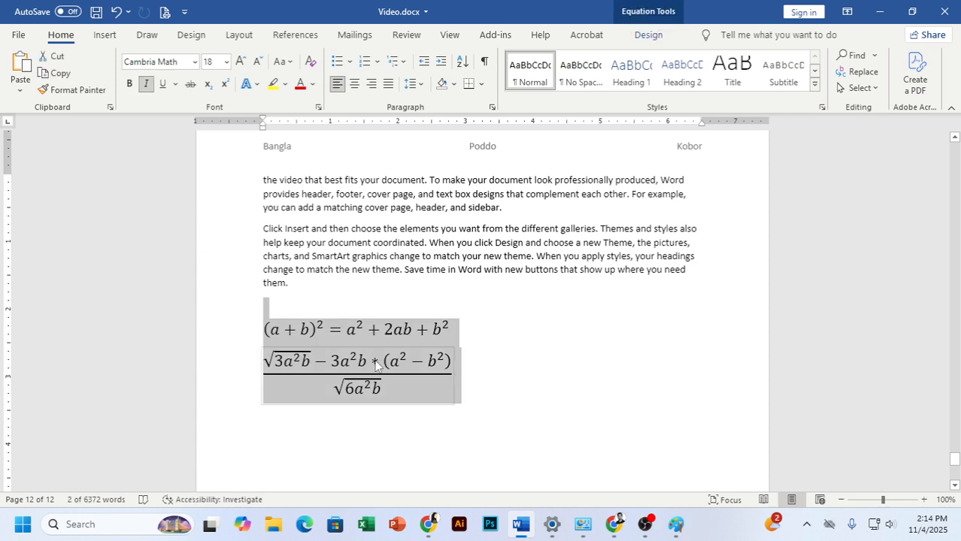
{"action": "key", "text": "Delete"}
{"action": "key", "text": "ctrl+z"}
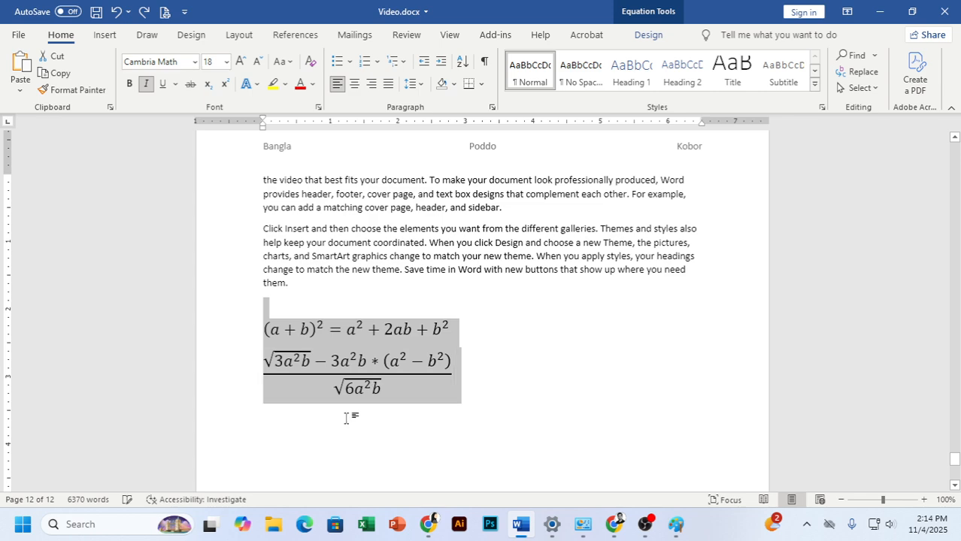
{"action": "left_click", "coordinate": [549, 390]}
{"action": "left_click", "coordinate": [196, 317]}
{"action": "key", "text": "Delete"}
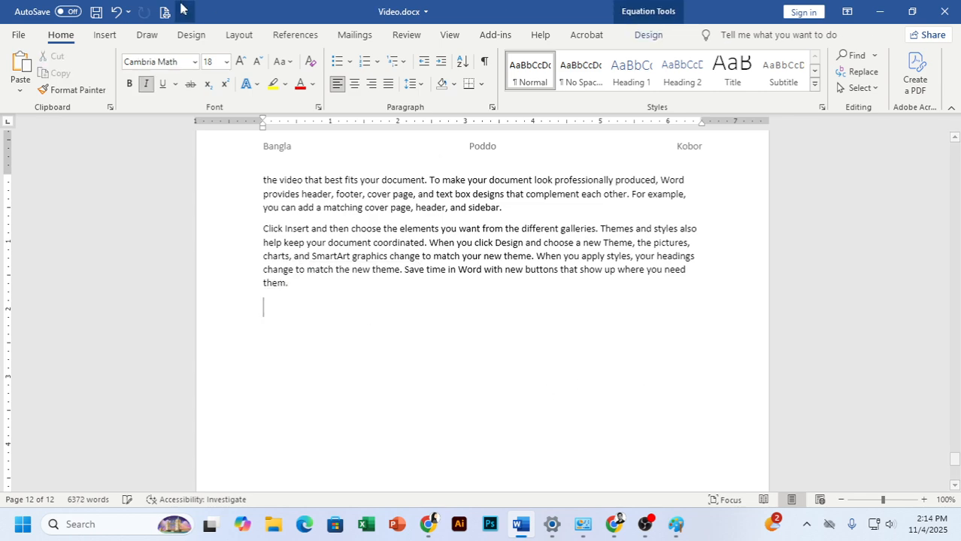
Try inserting the open book symbol on the line below the last paragraph, and remove it together with its equation box.
{"action": "left_click", "coordinate": [105, 35]}
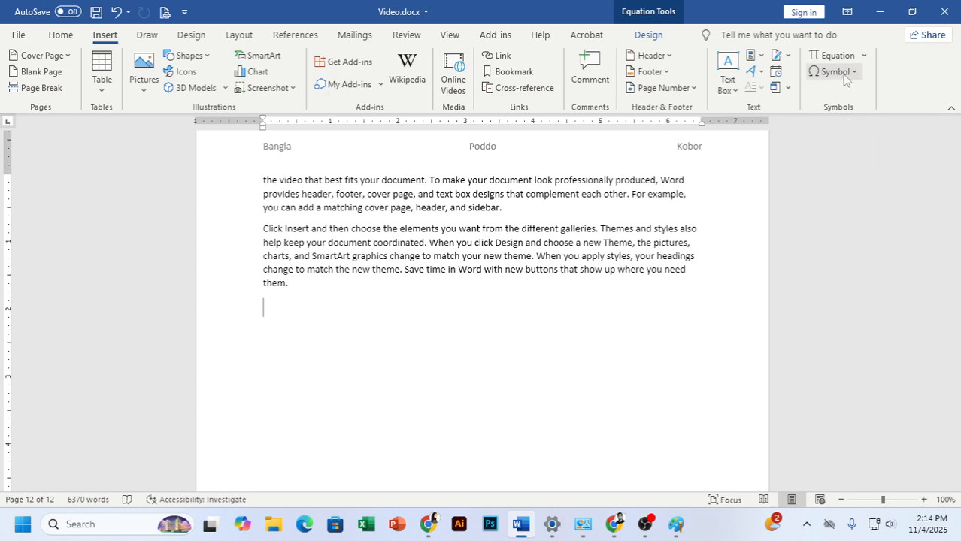
{"action": "left_click", "coordinate": [846, 79]}
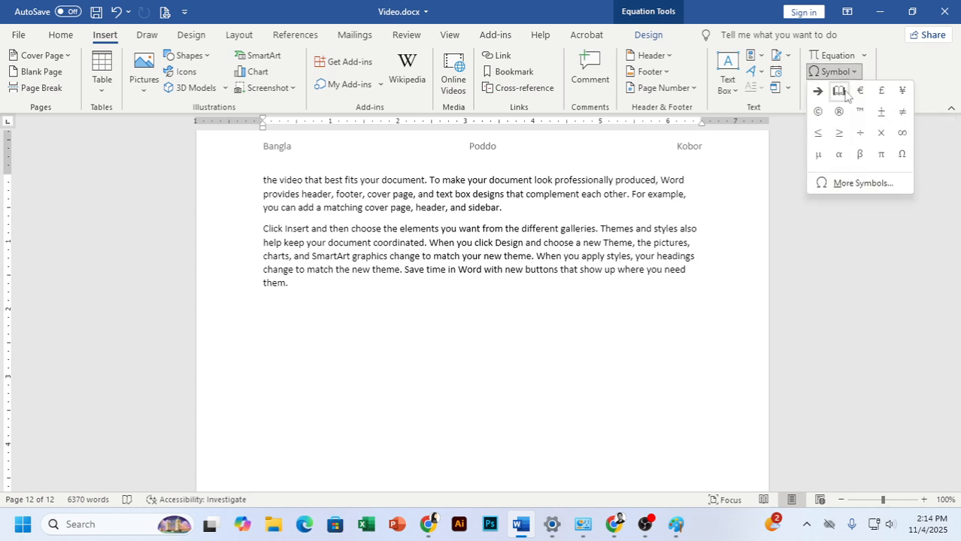
{"action": "left_click", "coordinate": [840, 91]}
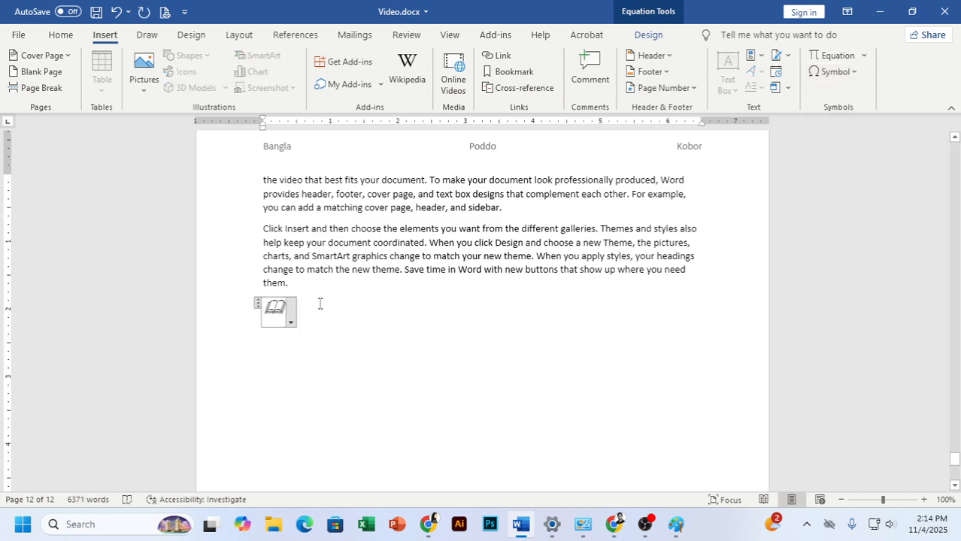
{"action": "key", "text": "BackSpace"}
{"action": "key", "text": "BackSpace"}
{"action": "key", "text": "BackSpace"}
Add four empty lines below the last paragraph and insert the open book symbol there.
{"action": "key", "text": "Return"}
{"action": "key", "text": "Return"}
{"action": "key", "text": "Return"}
{"action": "key", "text": "Return"}
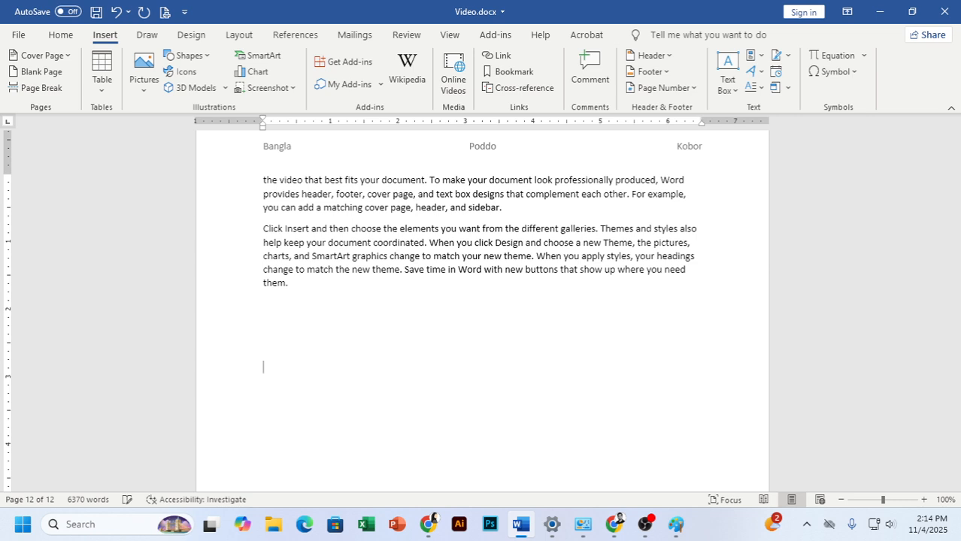
{"action": "left_click", "coordinate": [833, 72]}
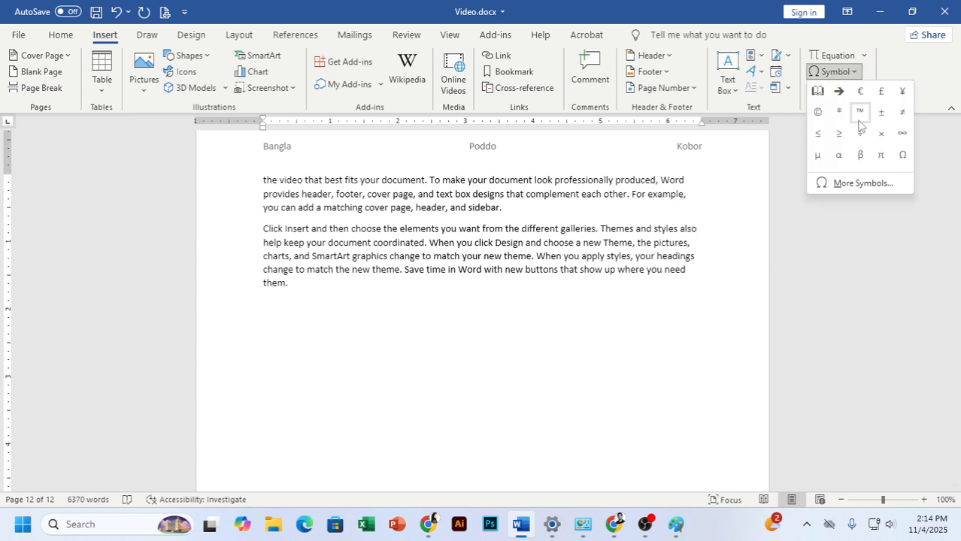
{"action": "left_click", "coordinate": [819, 91]}
Enlarge the open book symbol to font size 36.
{"action": "double_click", "coordinate": [269, 389]}
{"action": "left_click", "coordinate": [58, 35]}
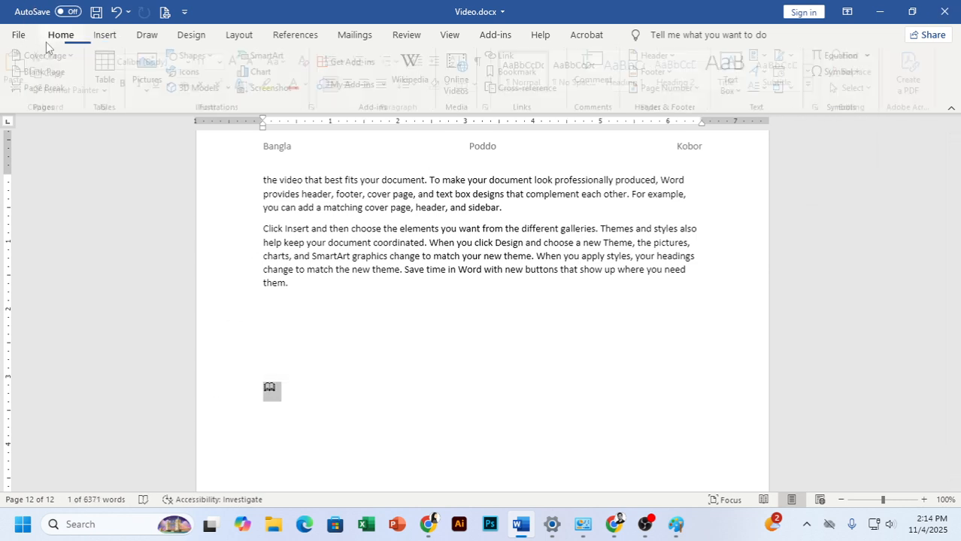
{"action": "left_click", "coordinate": [240, 61]}
{"action": "left_click", "coordinate": [241, 62]}
{"action": "left_click", "coordinate": [241, 62]}
{"action": "left_click", "coordinate": [241, 62]}
{"action": "left_click", "coordinate": [241, 62]}
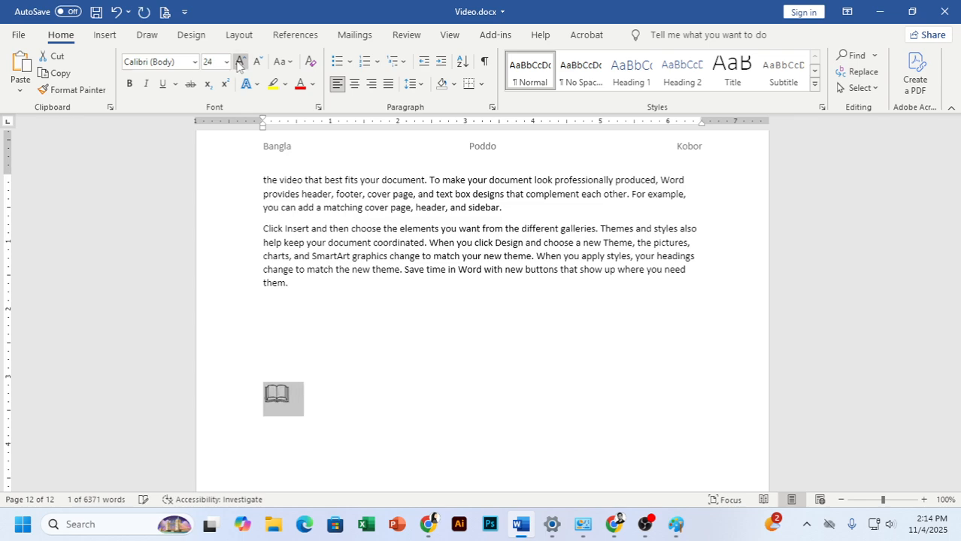
{"action": "left_click", "coordinate": [241, 61]}
{"action": "left_click", "coordinate": [241, 62]}
{"action": "left_click", "coordinate": [240, 62]}
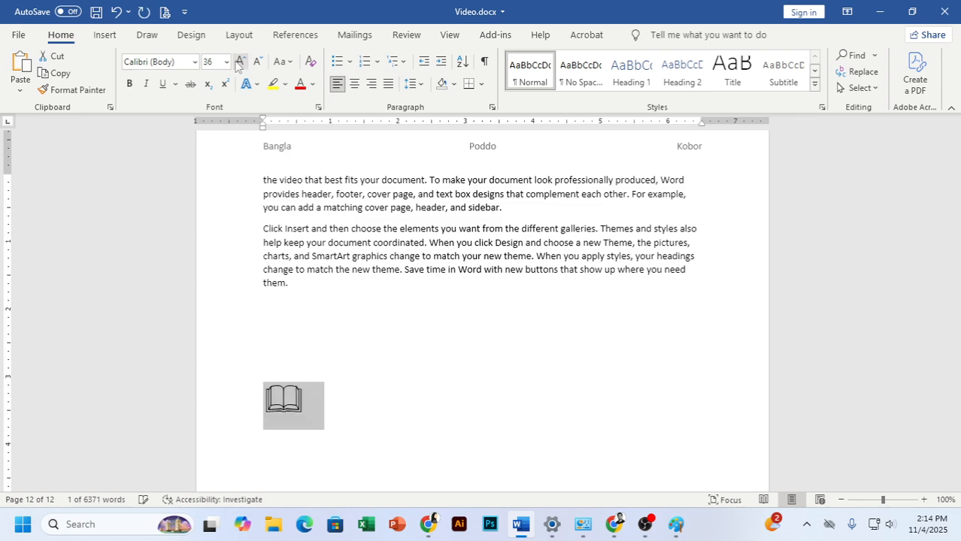
Make the open book symbol purple and bold, and enlarge it to font size 90.
{"action": "left_click", "coordinate": [313, 84]}
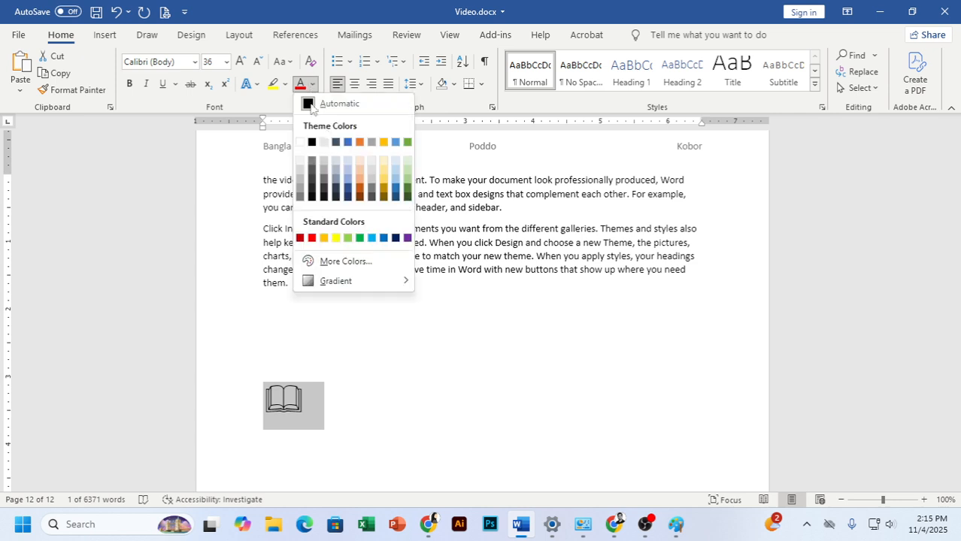
{"action": "left_click", "coordinate": [407, 237]}
{"action": "left_click", "coordinate": [129, 84]}
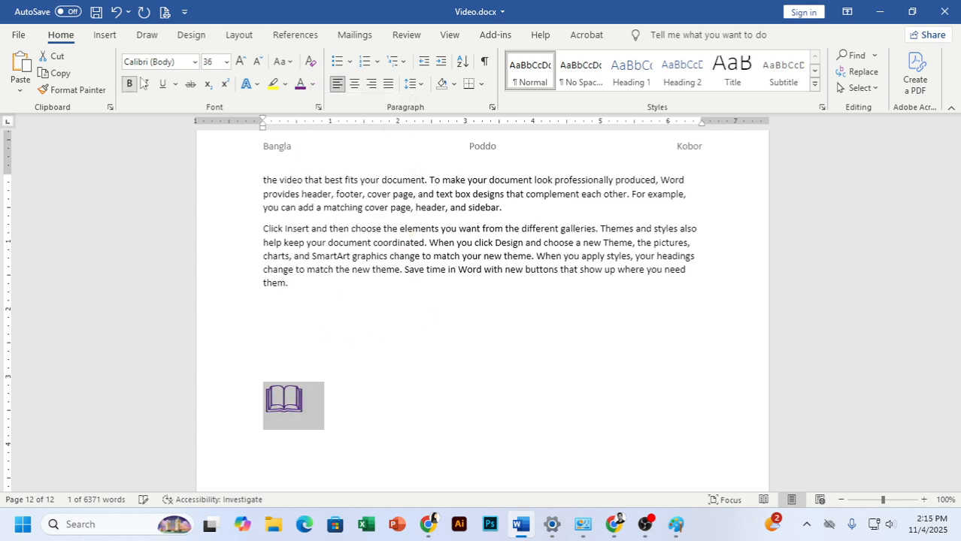
{"action": "left_click", "coordinate": [243, 64]}
{"action": "left_click", "coordinate": [243, 63]}
{"action": "left_click", "coordinate": [243, 63]}
{"action": "left_click", "coordinate": [242, 64]}
{"action": "scroll", "coordinate": [322, 331], "scroll_direction": "down", "scroll_amount": 3}
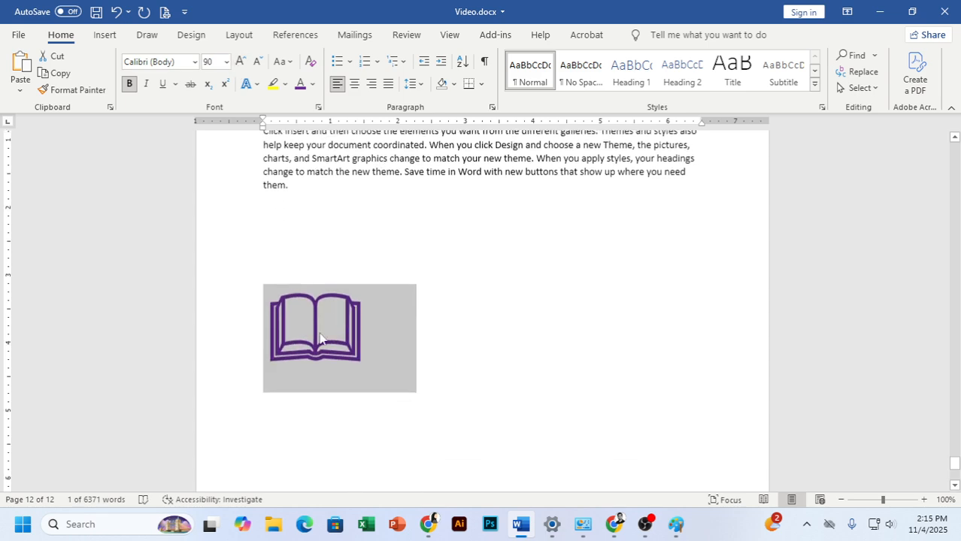
Write "আমি" before the open book symbol and "পড়ি ।" after it in SutonnyMJ, and start a new line below.
{"action": "left_click", "coordinate": [564, 317]}
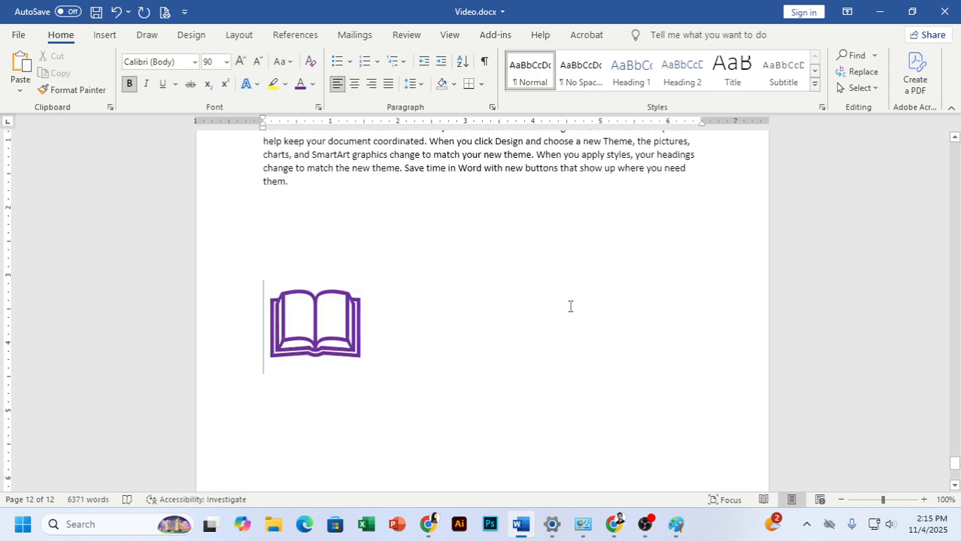
{"action": "left_click", "coordinate": [195, 62]}
{"action": "left_click", "coordinate": [212, 277]}
{"action": "type", "text": "আমি"}
{"action": "key", "text": "Right"}
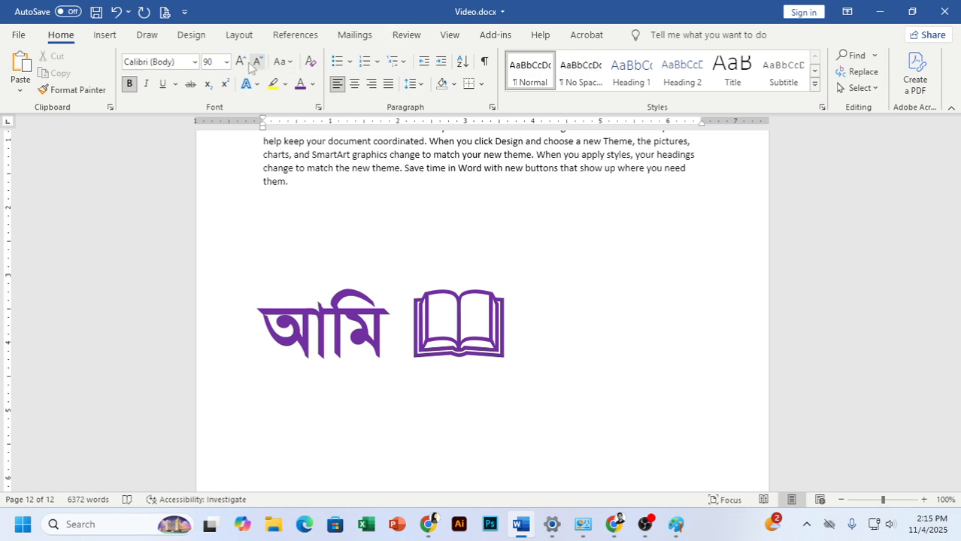
{"action": "left_click", "coordinate": [194, 62]}
{"action": "left_click", "coordinate": [331, 164]}
{"action": "type", "text": "পড়ি ।"}
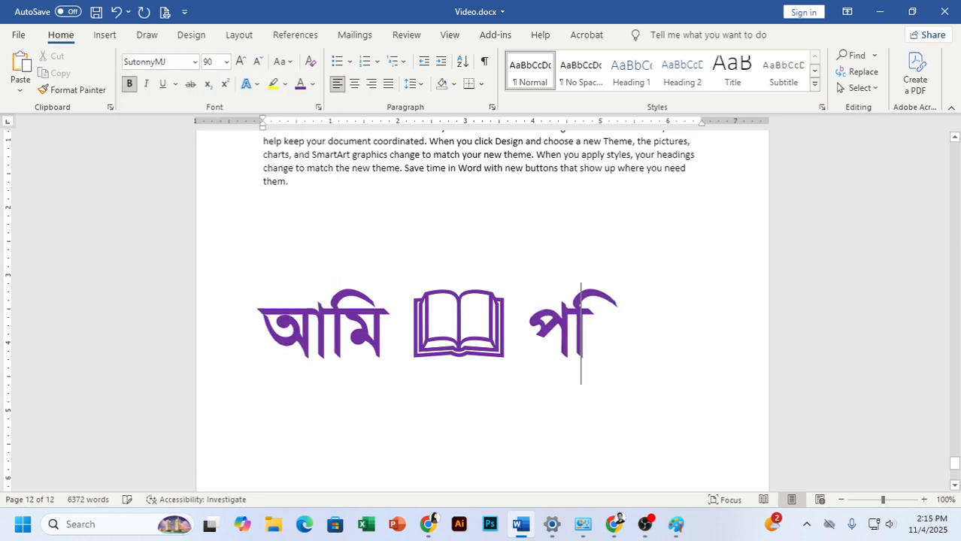
{"action": "key", "text": "Return"}
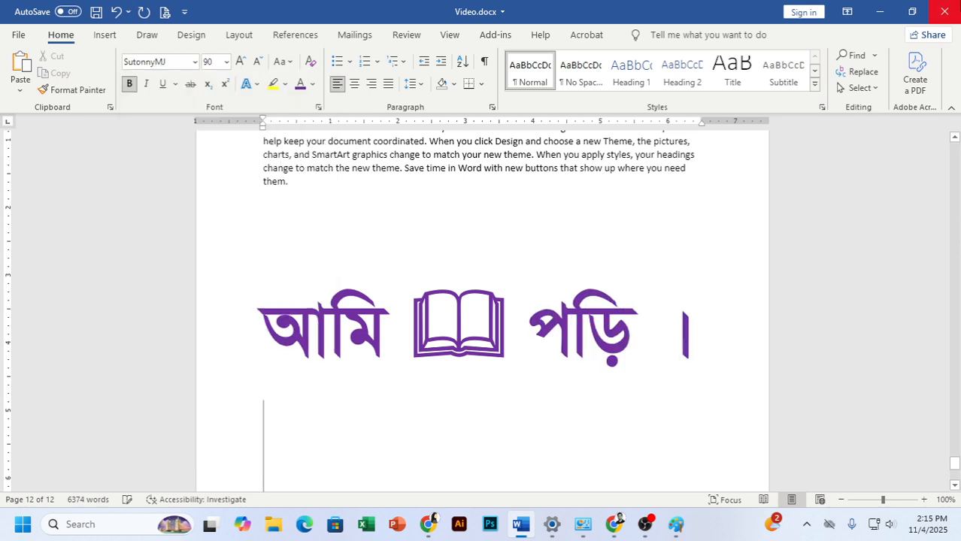
Insert the Wingdings telephone symbol (character code 40) on the line below the book sentence.
{"action": "scroll", "coordinate": [419, 280], "scroll_direction": "down", "scroll_amount": 1}
{"action": "double_click", "coordinate": [419, 281]}
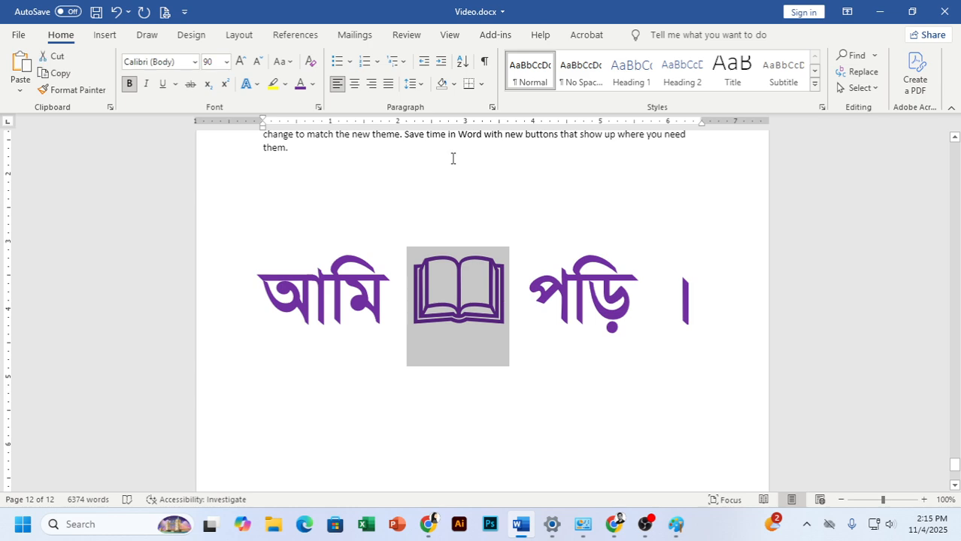
{"action": "left_click", "coordinate": [279, 408]}
{"action": "left_click", "coordinate": [104, 34]}
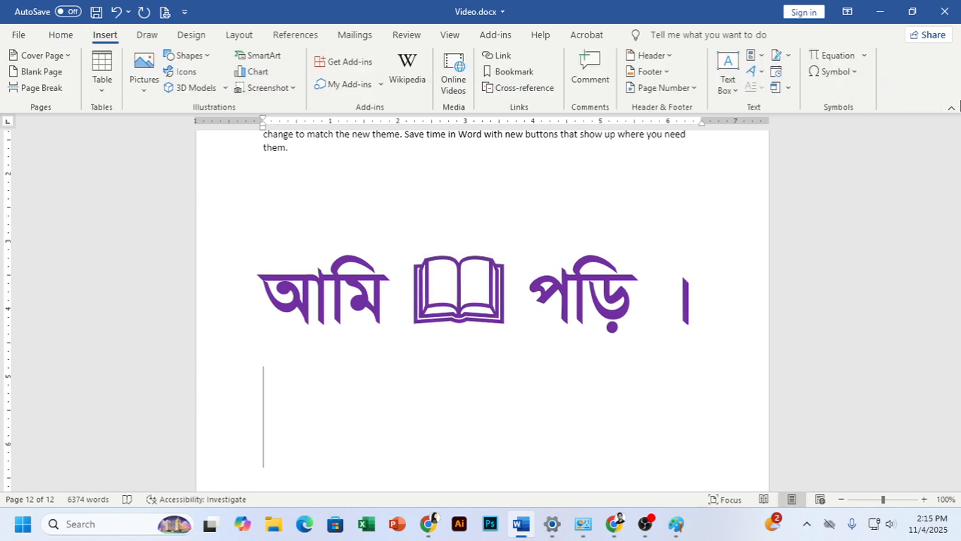
{"action": "left_click", "coordinate": [833, 71]}
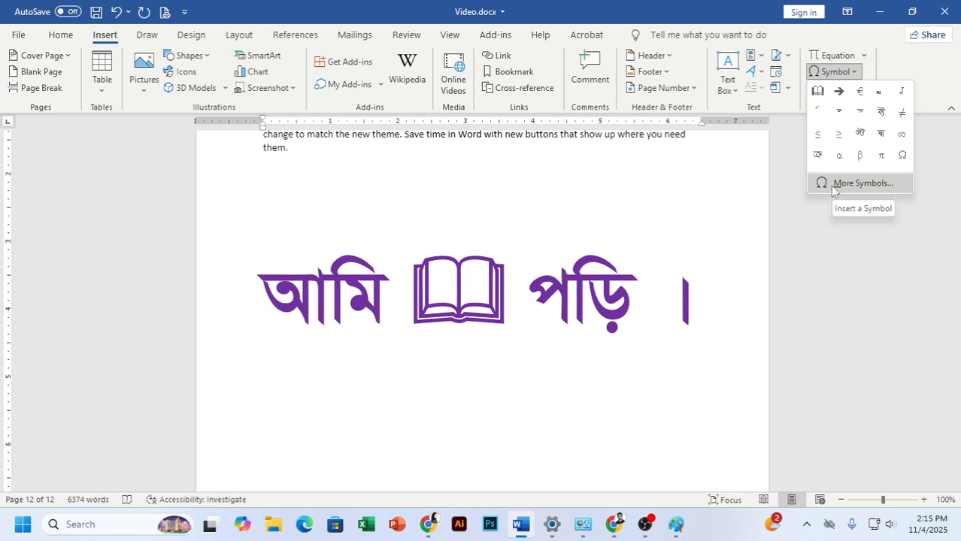
{"action": "left_click", "coordinate": [832, 188]}
{"action": "left_click", "coordinate": [649, 115]}
{"action": "left_click", "coordinate": [835, 72]}
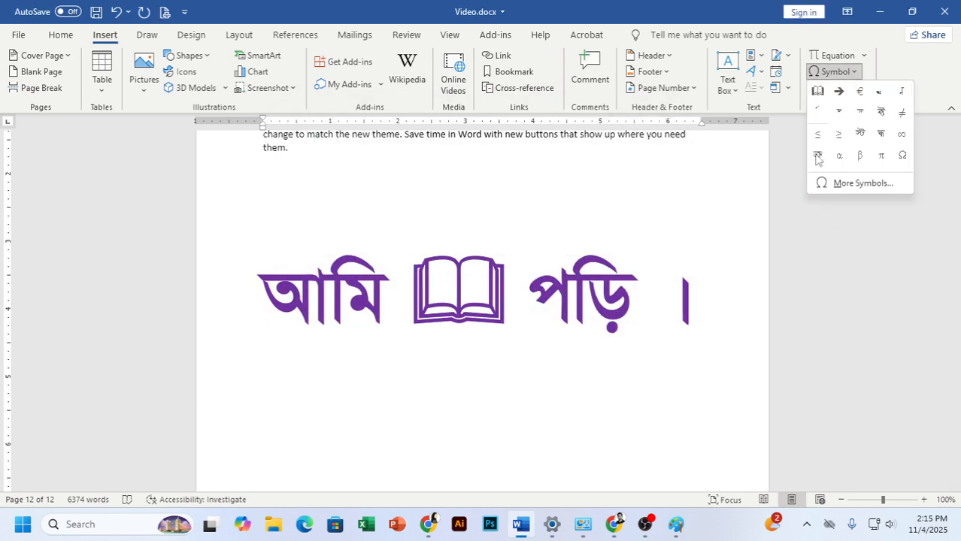
{"action": "left_click", "coordinate": [839, 185]}
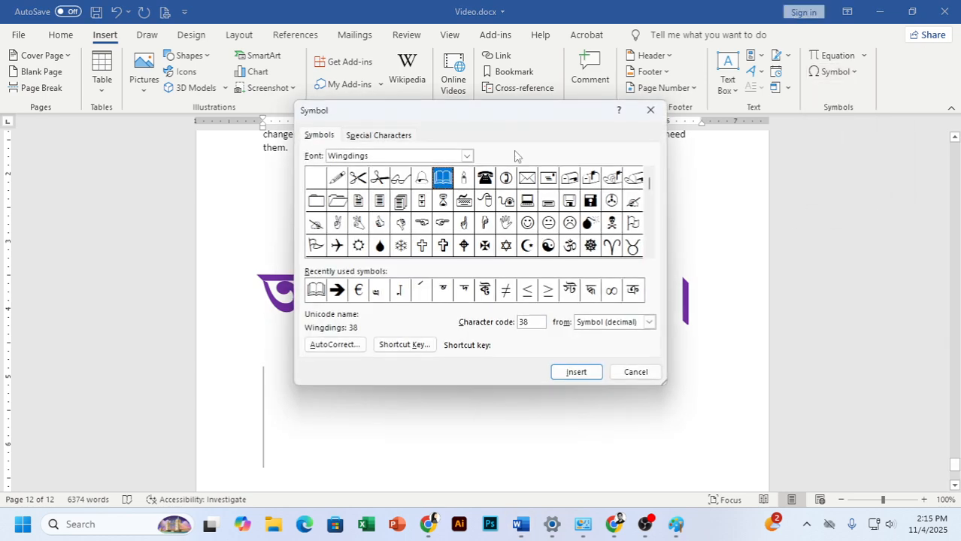
{"action": "left_click", "coordinate": [485, 184]}
{"action": "left_click", "coordinate": [579, 370]}
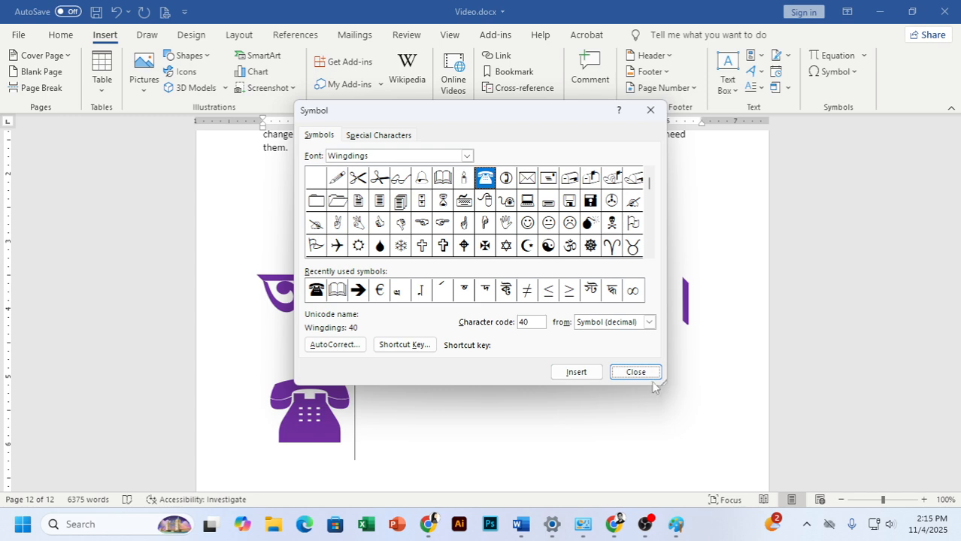
{"action": "left_click_drag", "start_coordinate": [430, 122], "coordinate": [739, 61]}
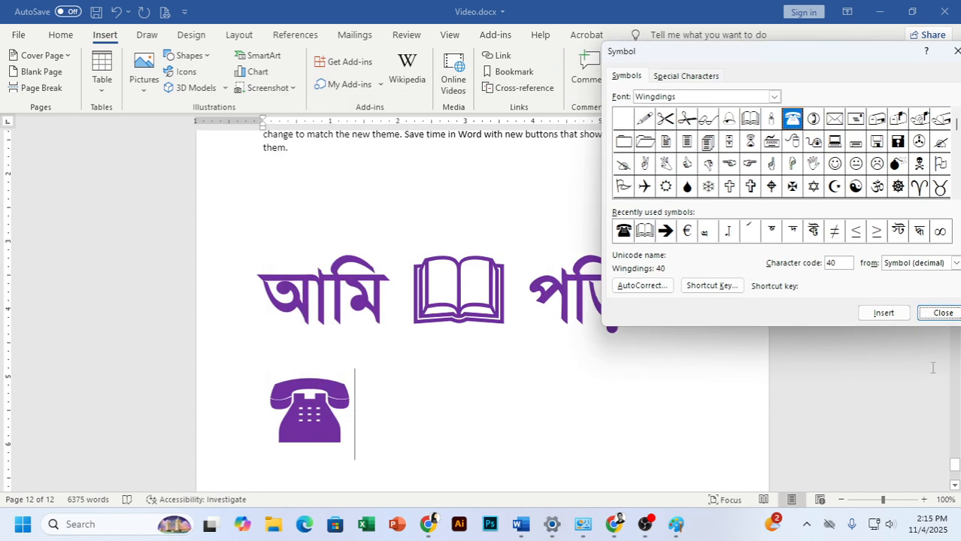
{"action": "left_click", "coordinate": [942, 311]}
Write "কম ব্যবহার করো" after the telephone symbol and reduce that whole line to font size 48.
{"action": "type", "text": "কম"}
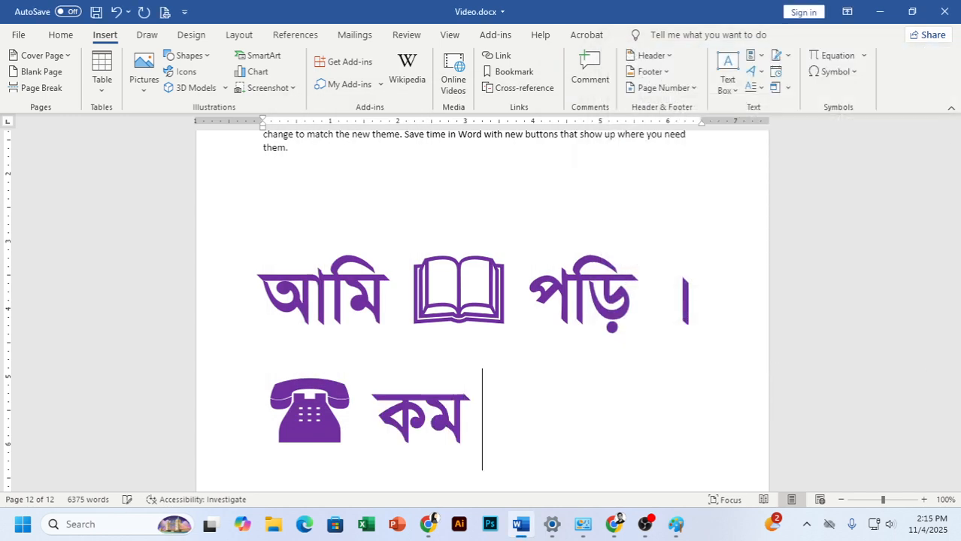
{"action": "type", "text": " ব্যবহার করো"}
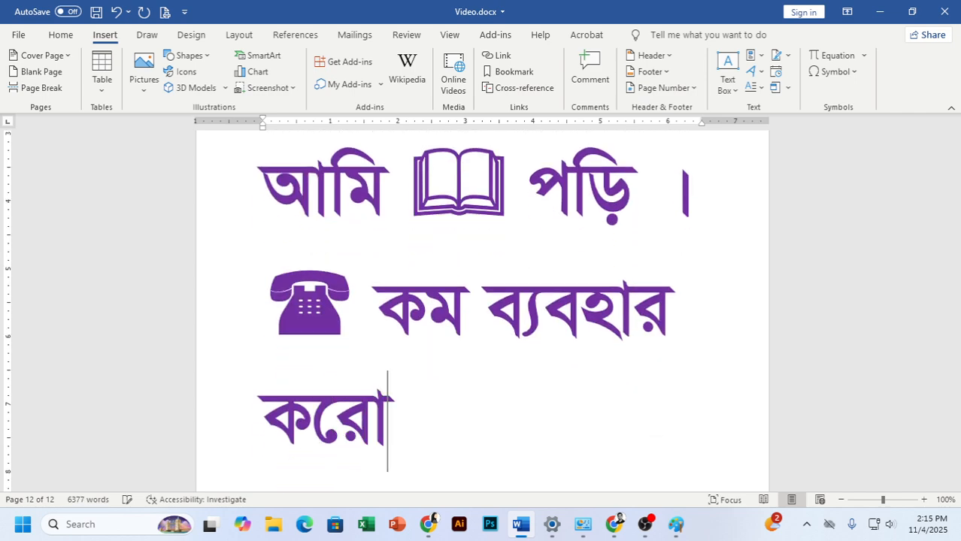
{"action": "left_click_drag", "start_coordinate": [491, 422], "coordinate": [75, 269]}
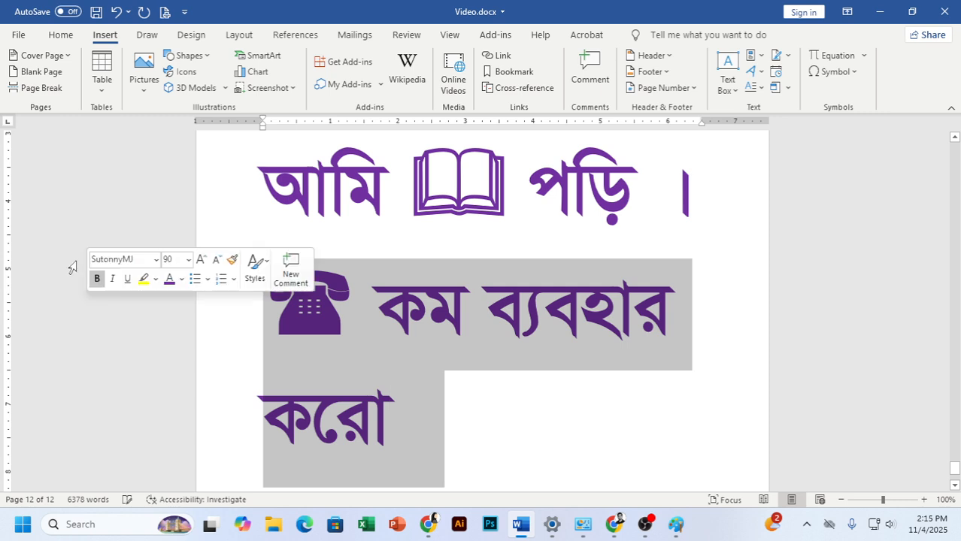
{"action": "left_click", "coordinate": [60, 33]}
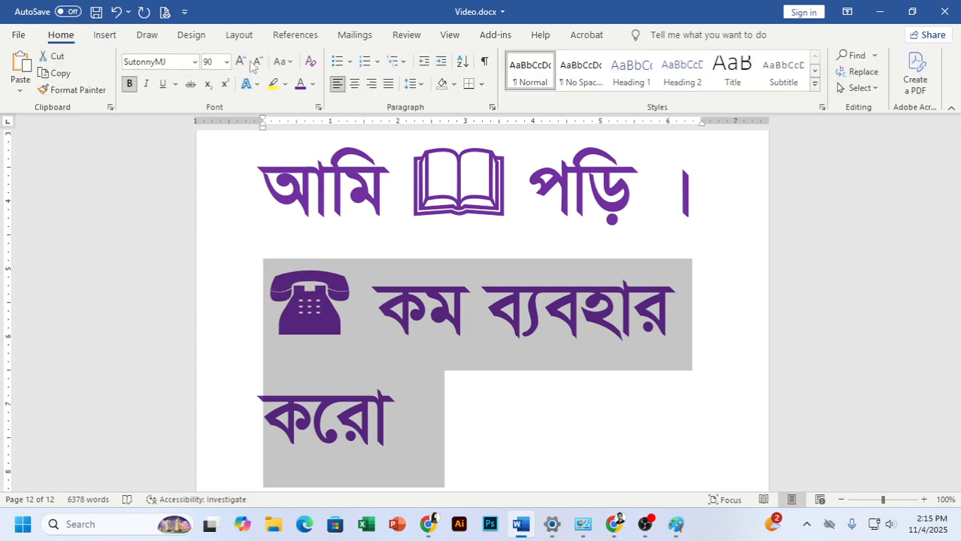
{"action": "left_click", "coordinate": [256, 62]}
{"action": "left_click", "coordinate": [255, 62]}
{"action": "left_click", "coordinate": [240, 61]}
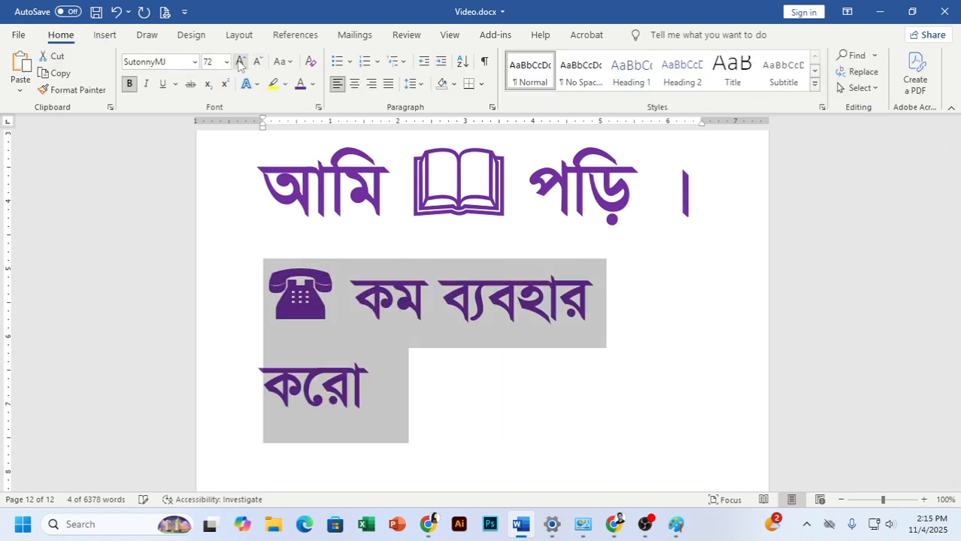
{"action": "left_click", "coordinate": [255, 62]}
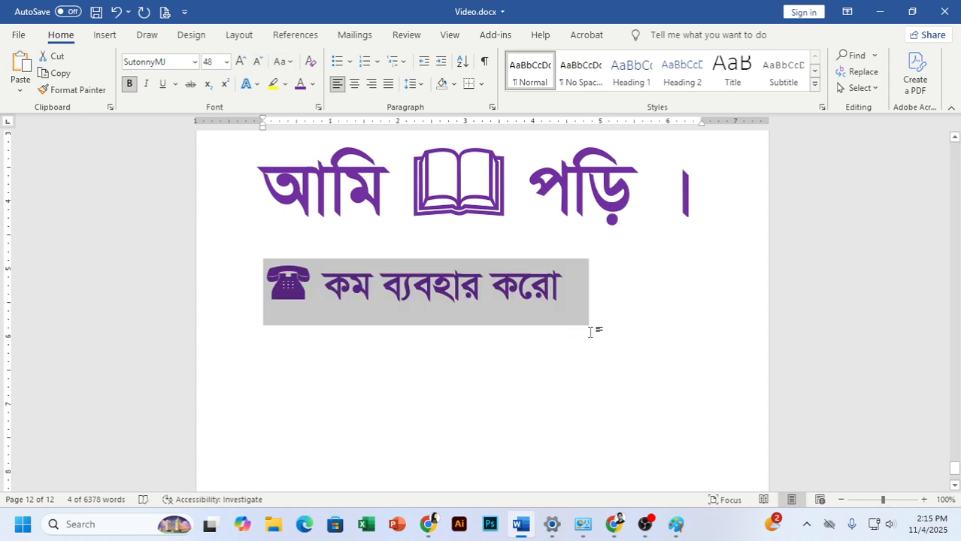
Delete both Bangla symbol sentences below the last paragraph.
{"action": "left_click_drag", "start_coordinate": [591, 333], "coordinate": [208, 191]}
{"action": "key", "text": "Delete"}
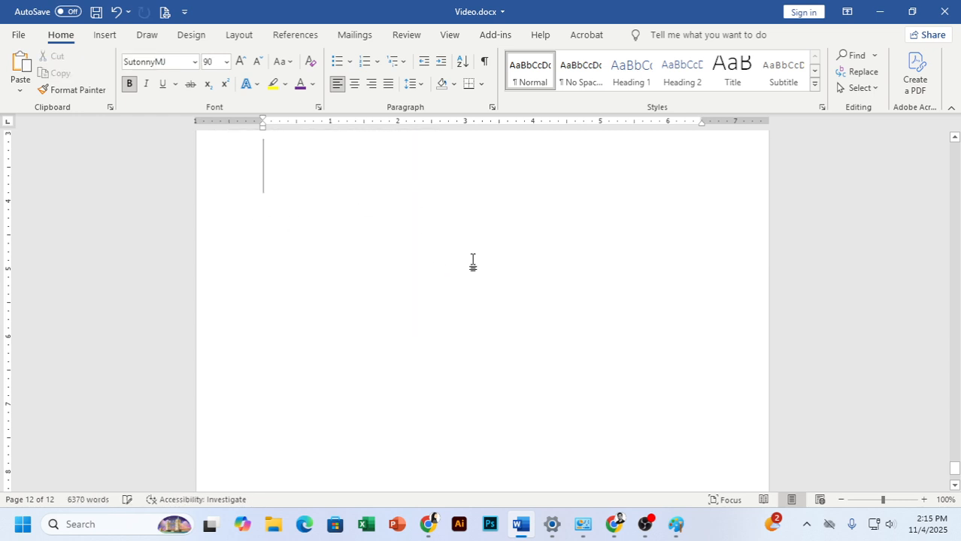
{"action": "scroll", "coordinate": [472, 260], "scroll_direction": "up", "scroll_amount": 3}
Bring up the full symbol chooser and set its font to SutonnyMJ.
{"action": "left_click", "coordinate": [147, 35]}
{"action": "left_click", "coordinate": [104, 34]}
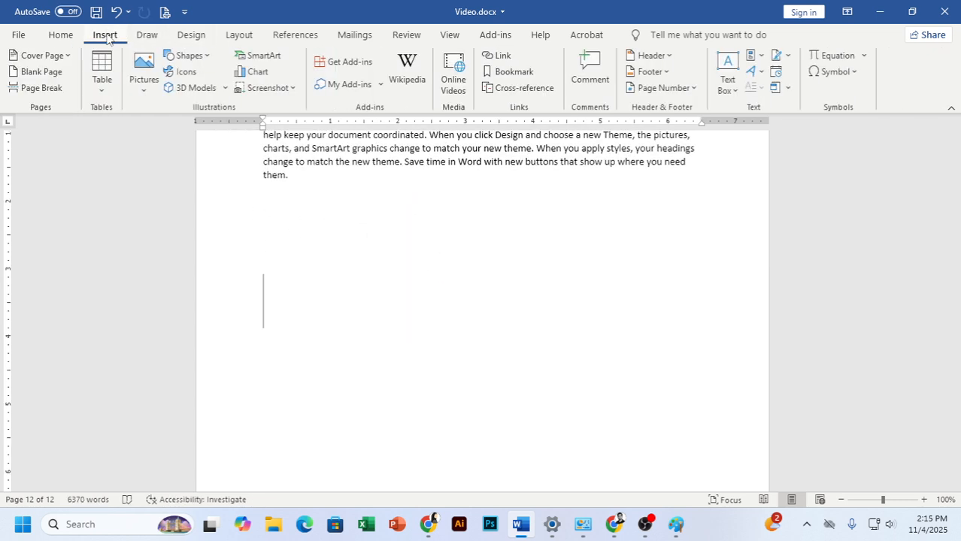
{"action": "left_click", "coordinate": [834, 71]}
{"action": "left_click", "coordinate": [849, 184]}
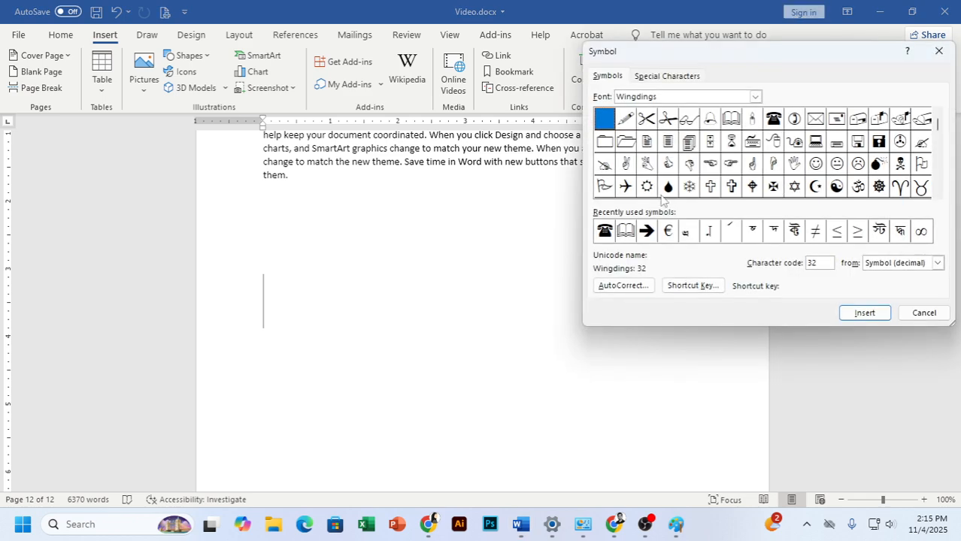
{"action": "left_click", "coordinate": [756, 97]}
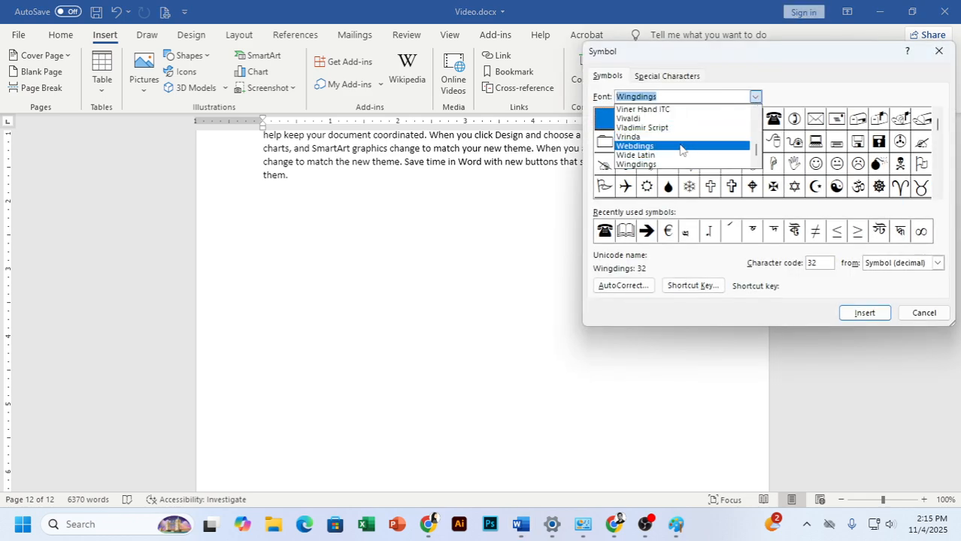
{"action": "scroll", "coordinate": [681, 150], "scroll_direction": "up", "scroll_amount": 3}
{"action": "scroll", "coordinate": [681, 153], "scroll_direction": "up", "scroll_amount": 2}
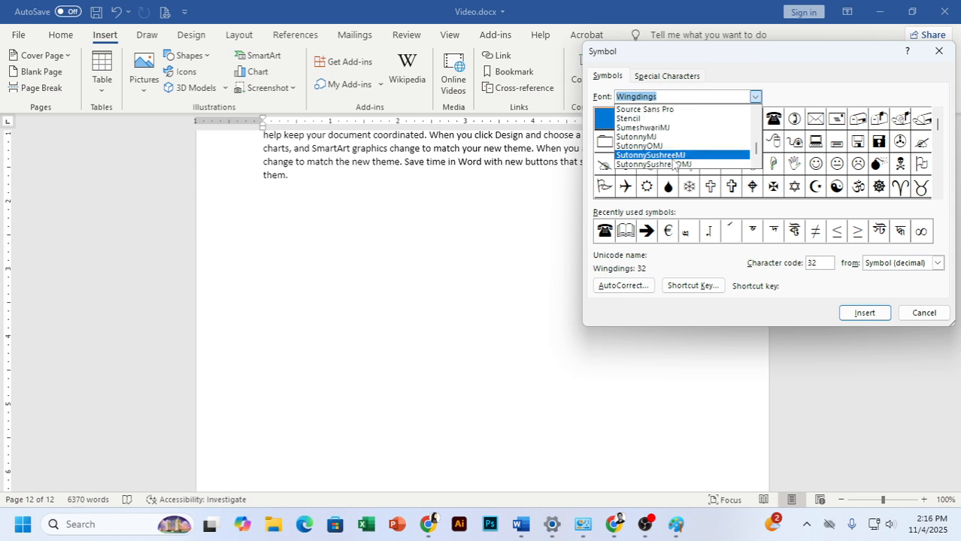
{"action": "left_click", "coordinate": [662, 140]}
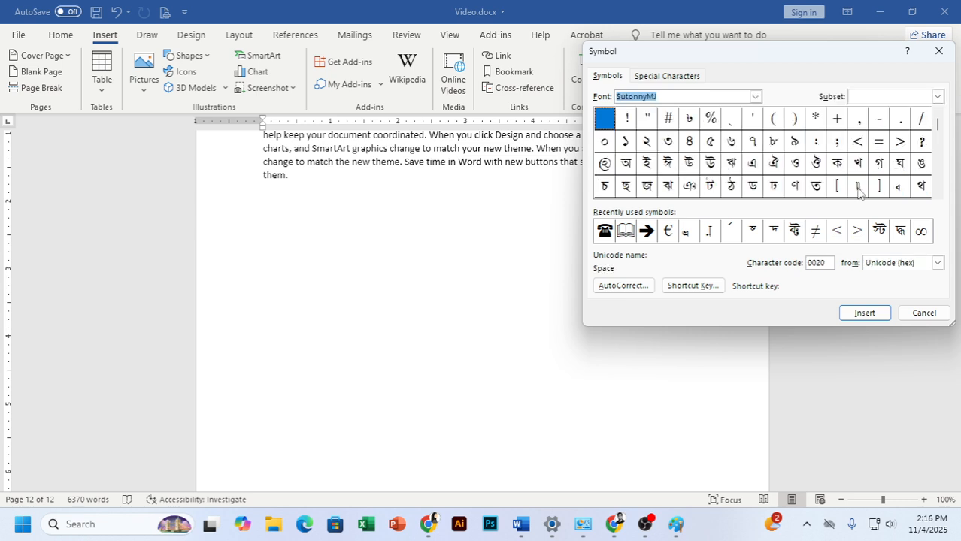
Insert the SutonnyMJ characters ি, ব and জ্ঞ on the empty line to form "বিজ্ঞ".
{"action": "left_click", "coordinate": [938, 197]}
{"action": "left_click", "coordinate": [937, 197]}
{"action": "double_click", "coordinate": [752, 186]}
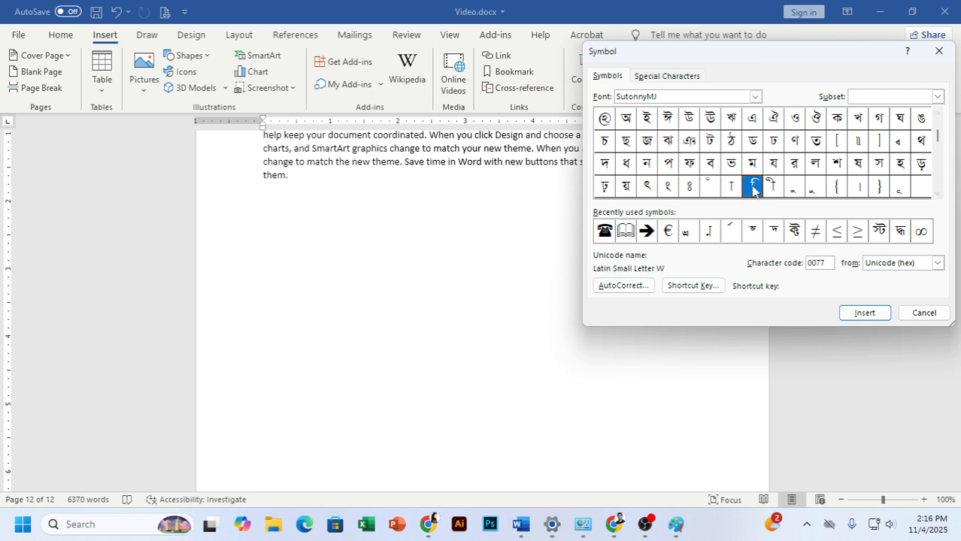
{"action": "double_click", "coordinate": [710, 163]}
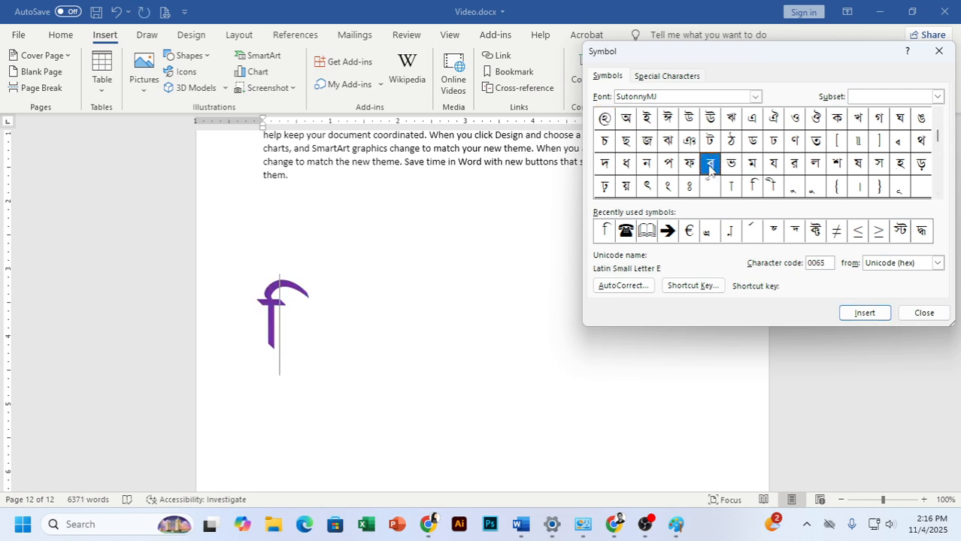
{"action": "left_click", "coordinate": [938, 196]}
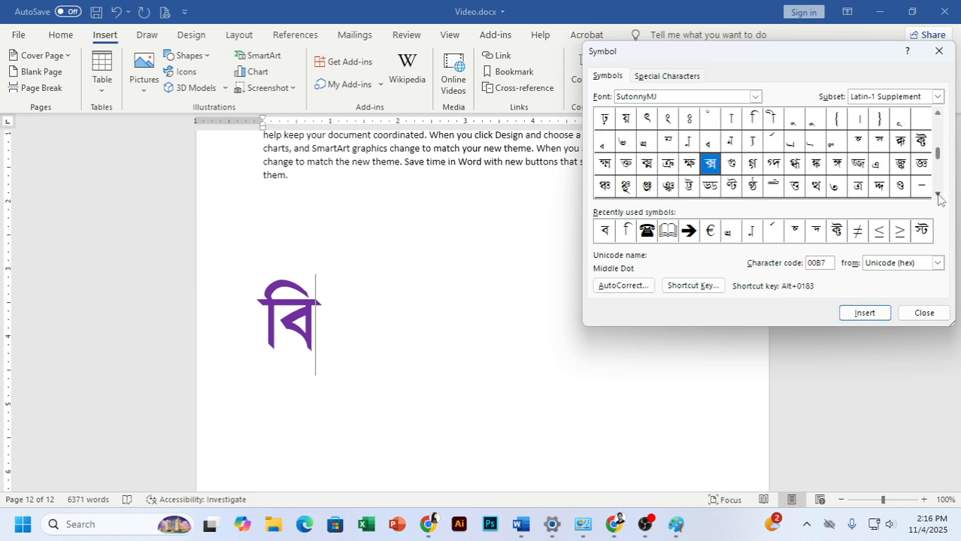
{"action": "left_click", "coordinate": [938, 196]}
{"action": "double_click", "coordinate": [920, 141]}
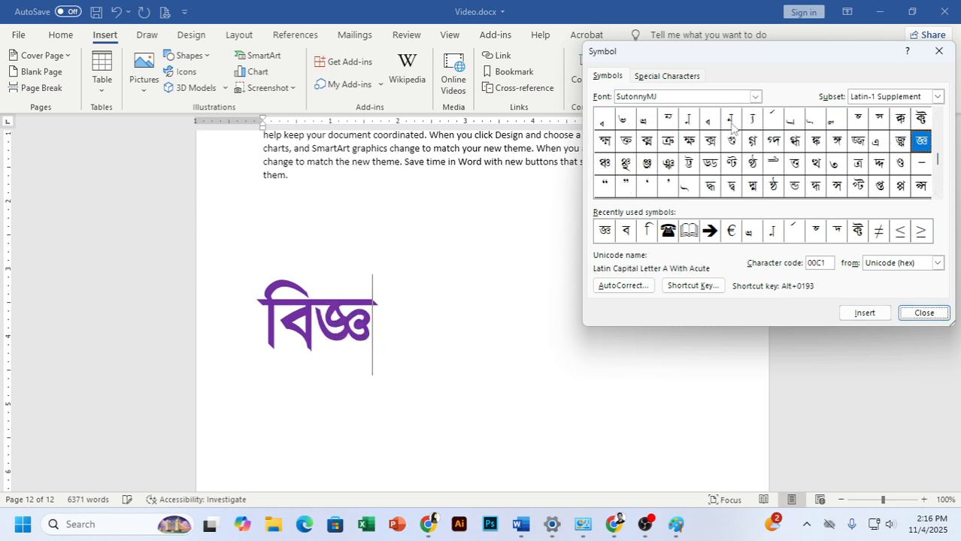
Complete the word "বিজ্ঞপ্তি" by inserting the SutonnyMJ characters ি and প্ত.
{"action": "left_click", "coordinate": [938, 114]}
{"action": "double_click", "coordinate": [752, 118]}
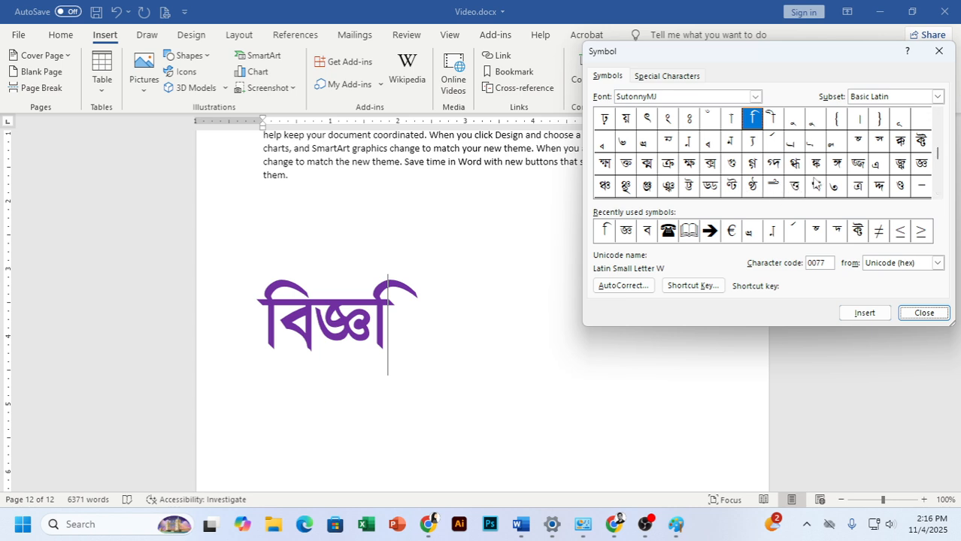
{"action": "left_click", "coordinate": [937, 196]}
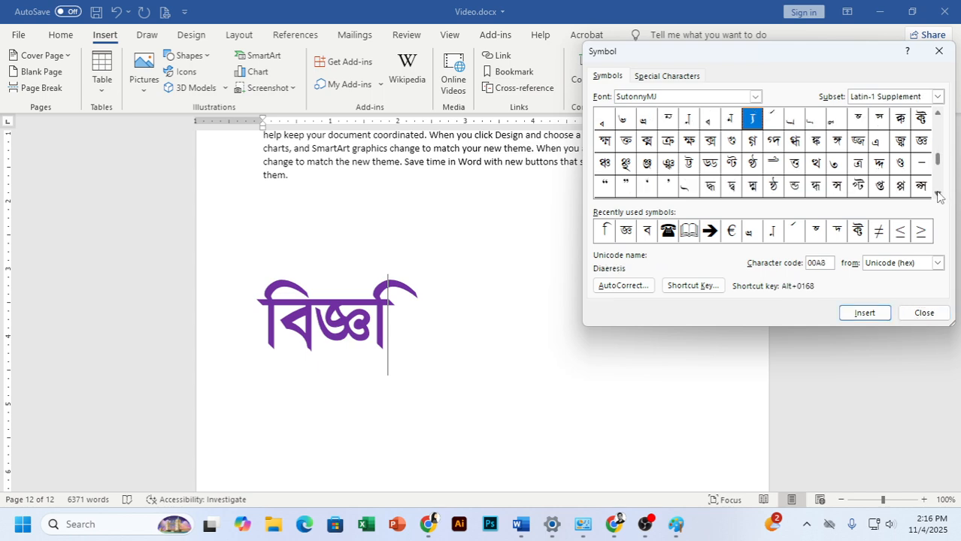
{"action": "double_click", "coordinate": [880, 186]}
Reduce the font size of the word "বিজ্ঞপ্তি" below the last paragraph to 48 pt.
{"action": "left_click", "coordinate": [460, 332]}
{"action": "left_click_drag", "start_coordinate": [459, 331], "coordinate": [43, 339]}
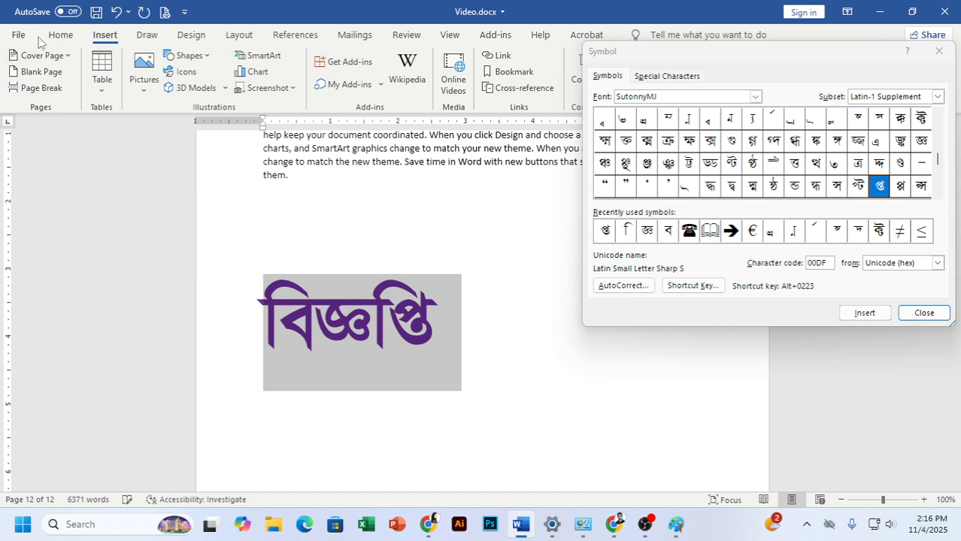
{"action": "left_click", "coordinate": [60, 36]}
{"action": "left_click", "coordinate": [256, 61]}
{"action": "left_click", "coordinate": [256, 61]}
{"action": "left_click", "coordinate": [257, 61]}
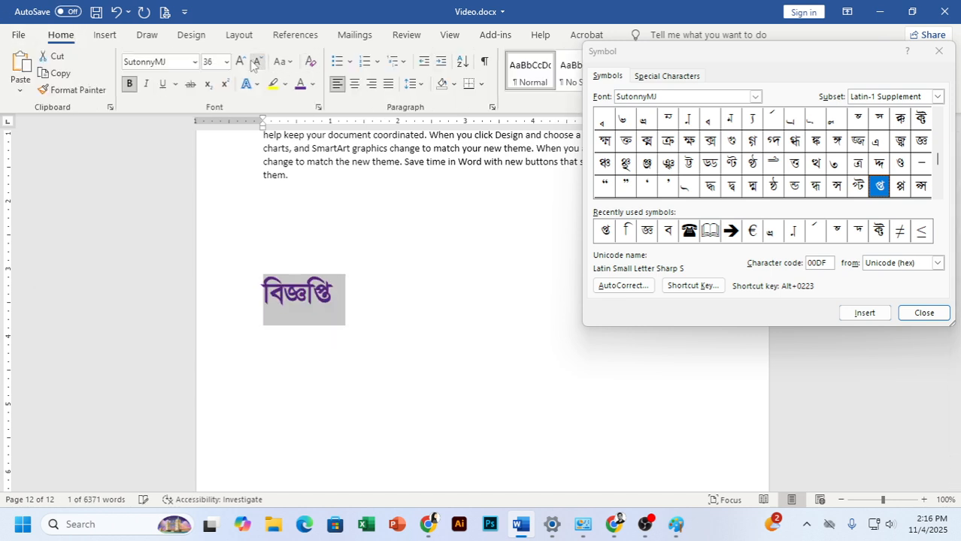
{"action": "left_click", "coordinate": [256, 61]}
{"action": "left_click", "coordinate": [240, 61]}
{"action": "left_click", "coordinate": [240, 61]}
Color the word "বিজ্ঞপ্তি" standard blue, center it on the page, and dismiss the symbol chooser.
{"action": "left_click", "coordinate": [313, 84]}
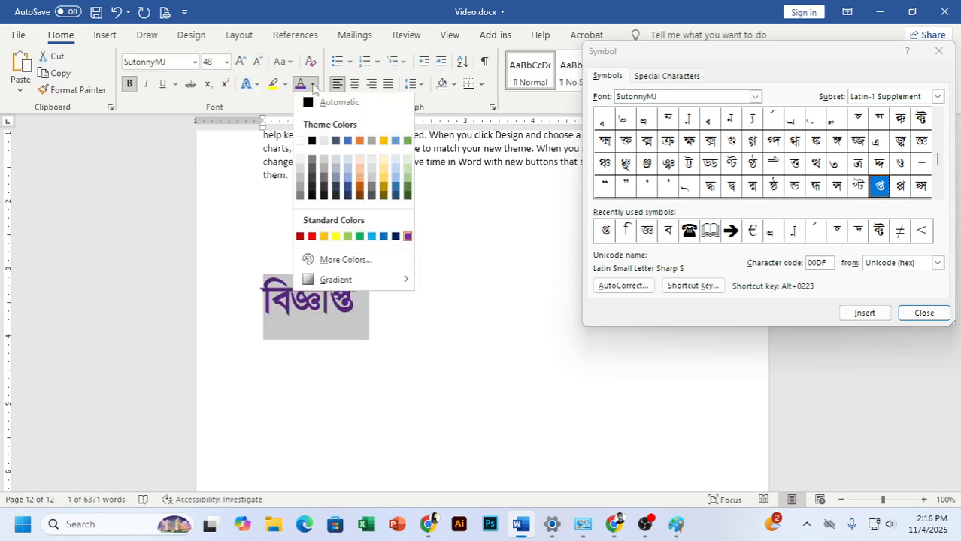
{"action": "left_click", "coordinate": [385, 239]}
{"action": "left_click", "coordinate": [354, 84]}
{"action": "left_click", "coordinate": [410, 260]}
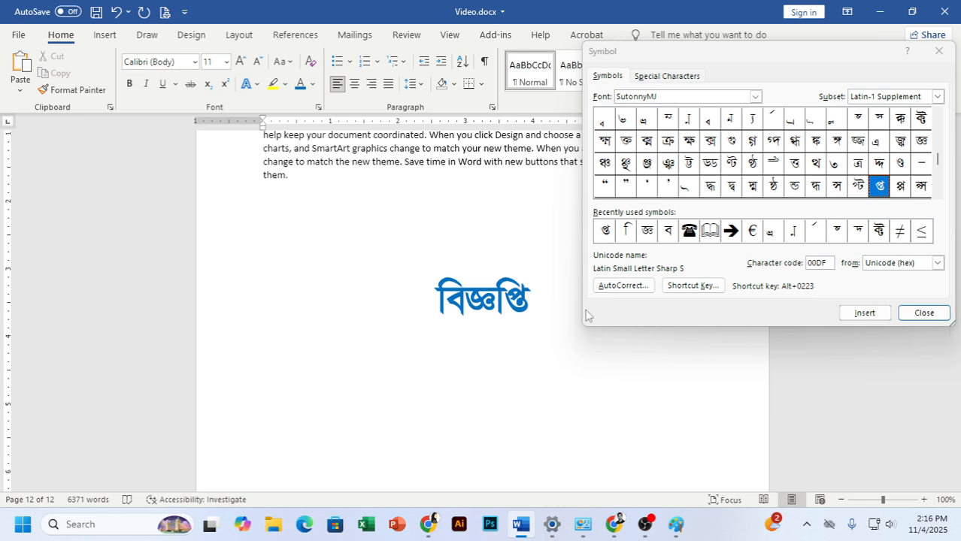
{"action": "left_click", "coordinate": [939, 50]}
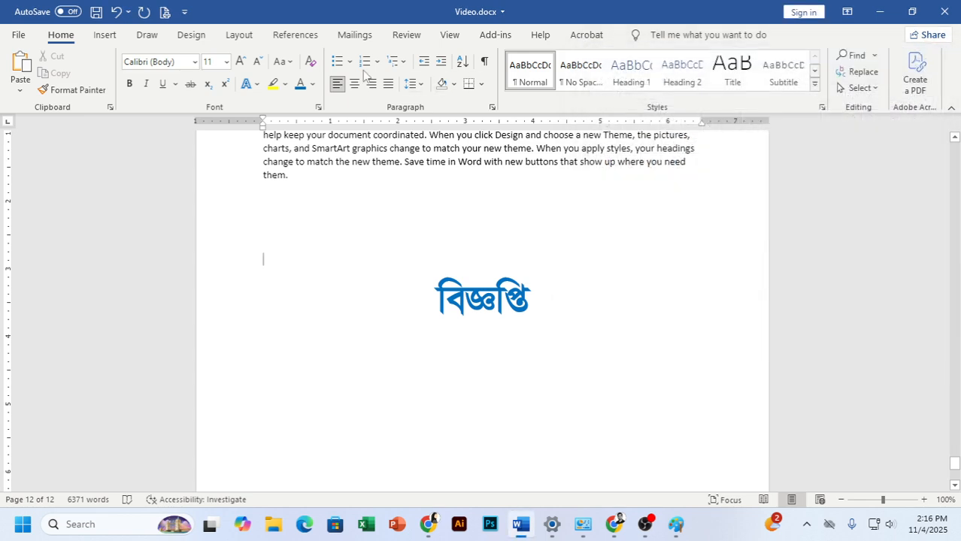
Delete the centered word "বিজ্ঞপ্তি" below the last paragraph.
{"action": "left_click", "coordinate": [109, 35]}
{"action": "left_click", "coordinate": [841, 73]}
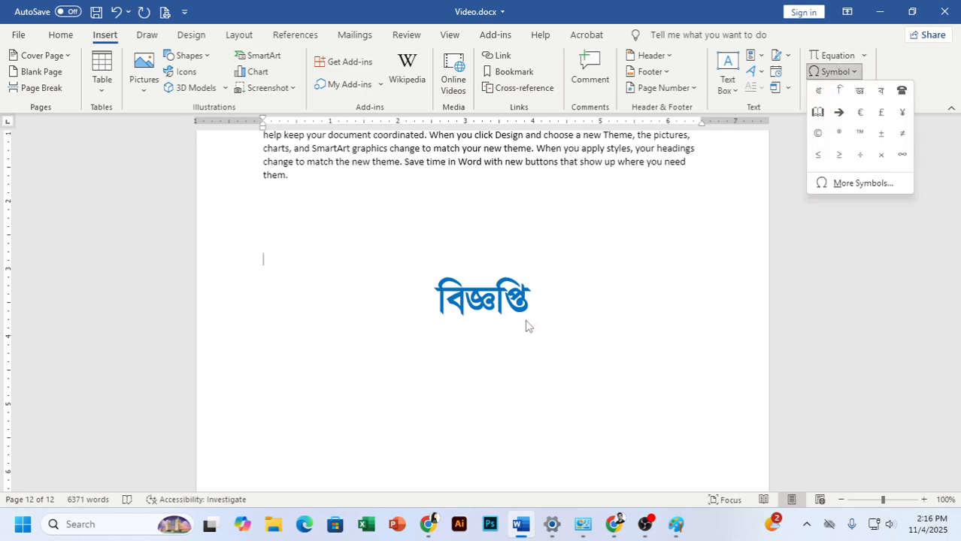
{"action": "left_click_drag", "start_coordinate": [534, 326], "coordinate": [224, 248]}
{"action": "key", "text": "BackSpace"}
{"action": "key", "text": "BackSpace"}
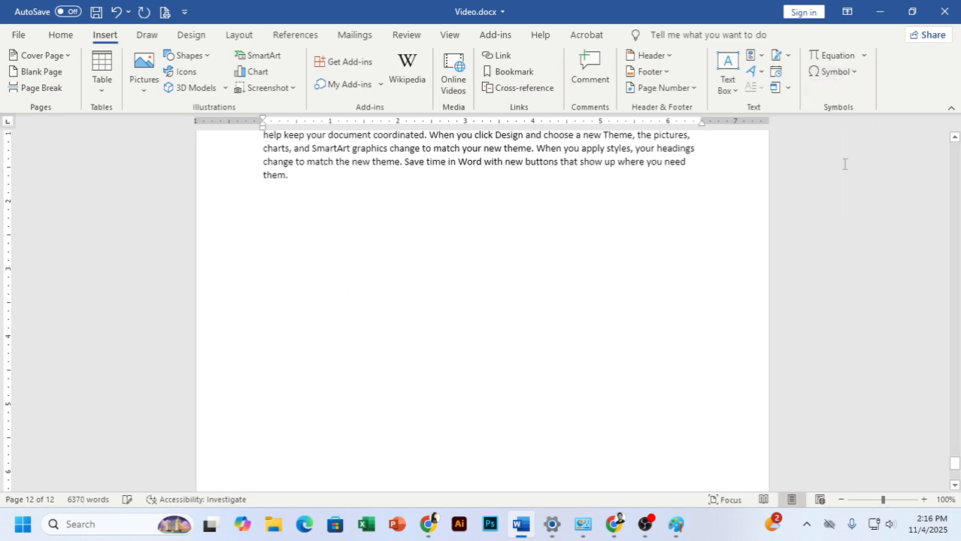
Bring up the full symbol chooser and set its font to Arial.
{"action": "left_click", "coordinate": [833, 72]}
{"action": "left_click", "coordinate": [850, 186]}
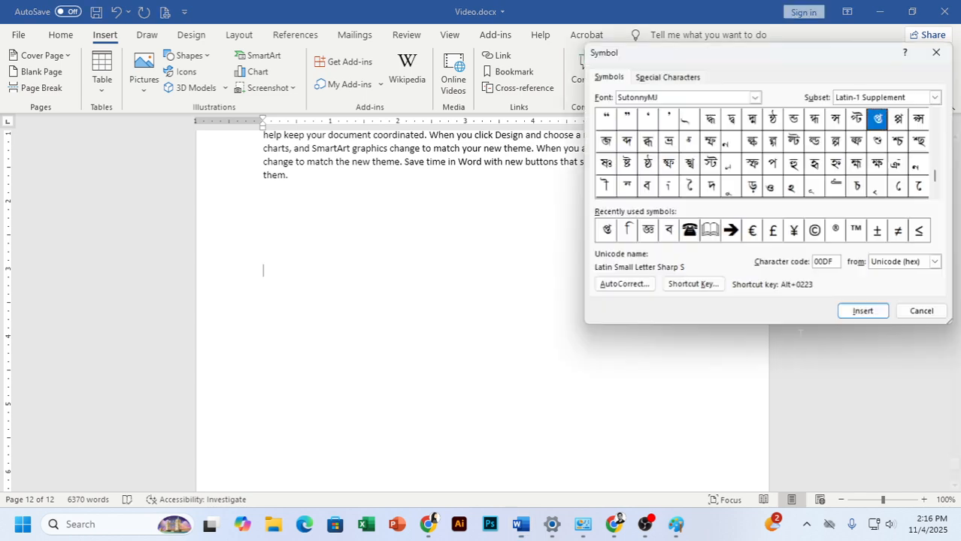
{"action": "left_click", "coordinate": [756, 98]}
{"action": "scroll", "coordinate": [707, 146], "scroll_direction": "up", "scroll_amount": 15}
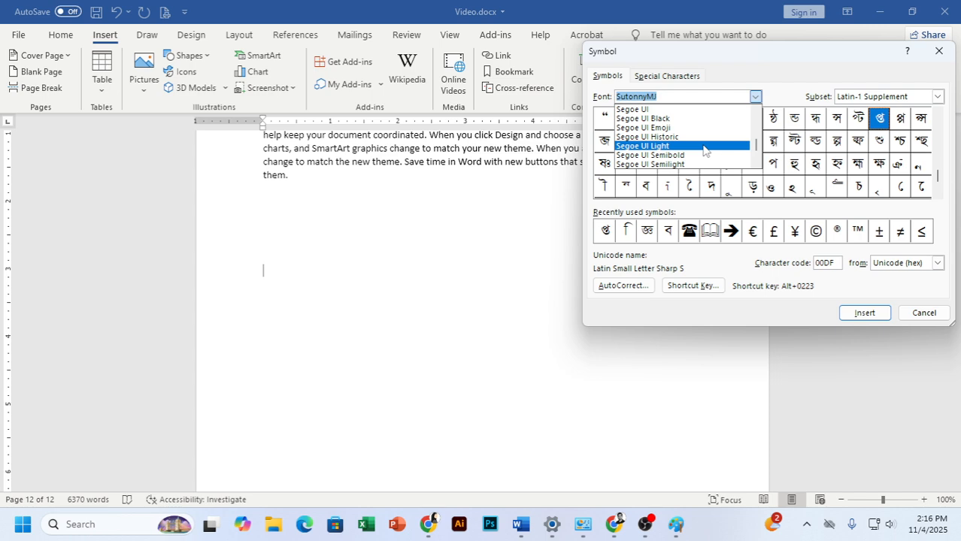
{"action": "scroll", "coordinate": [703, 149], "scroll_direction": "up", "scroll_amount": 15}
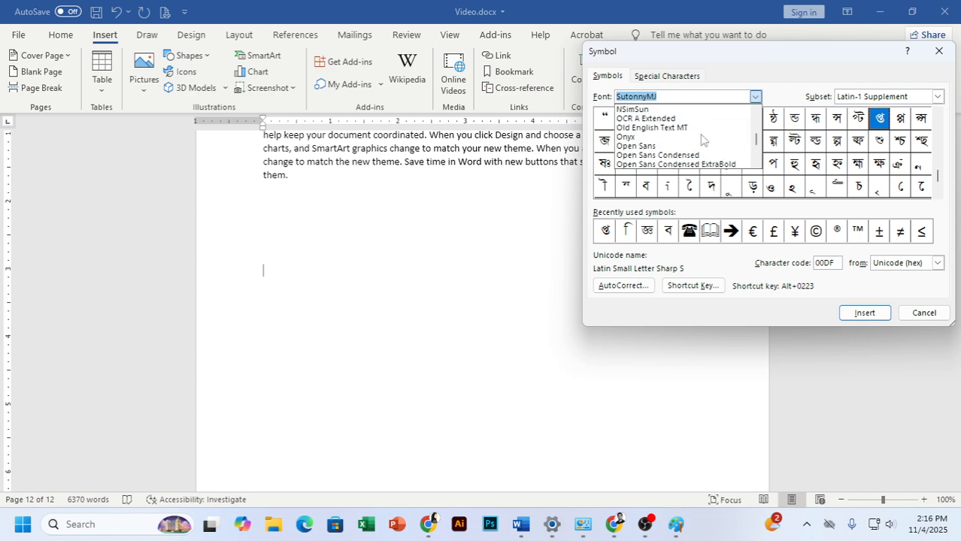
{"action": "scroll", "coordinate": [699, 142], "scroll_direction": "up", "scroll_amount": 10}
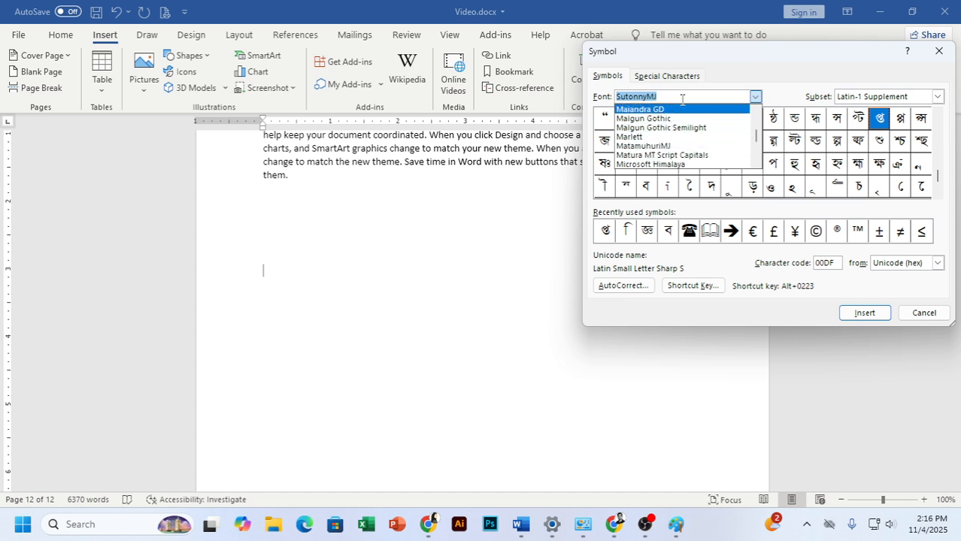
{"action": "type", "text": "Al"}
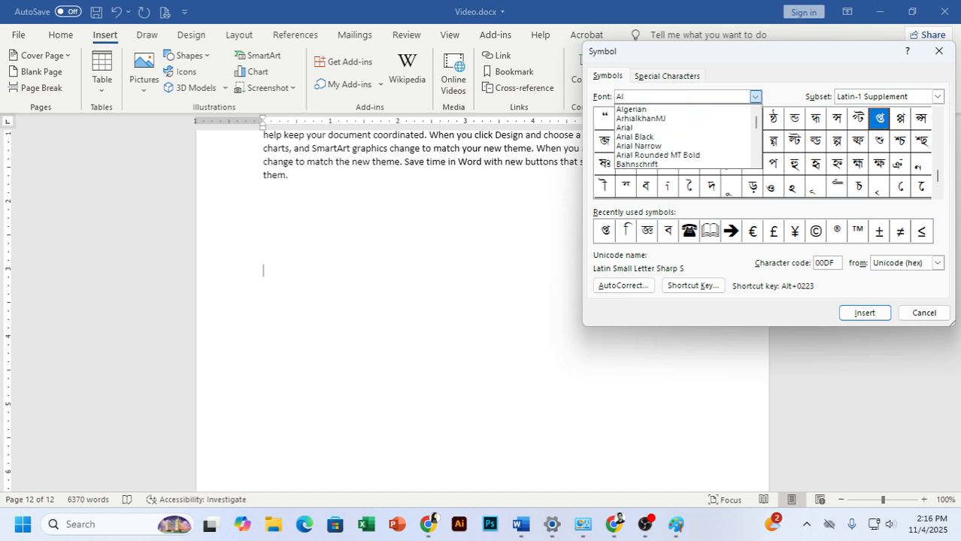
{"action": "key", "text": "Down"}
{"action": "key", "text": "Down"}
{"action": "key", "text": "Down"}
{"action": "key", "text": "Return"}
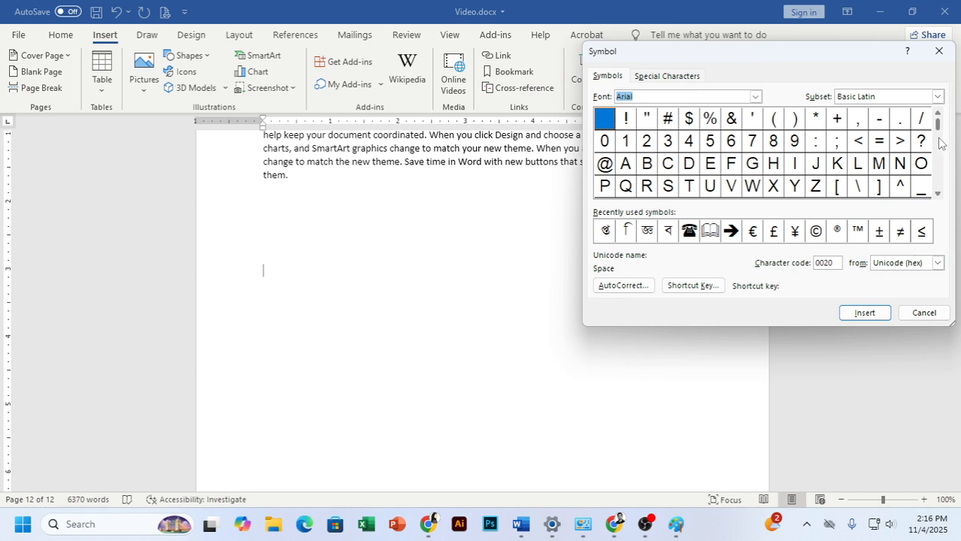
Insert a row of seven Arial letters from Arabic Presentation Forms, including Veh isolated, Peh final and Nyeh final, on the empty line.
{"action": "left_click_drag", "start_coordinate": [938, 124], "coordinate": [939, 175]}
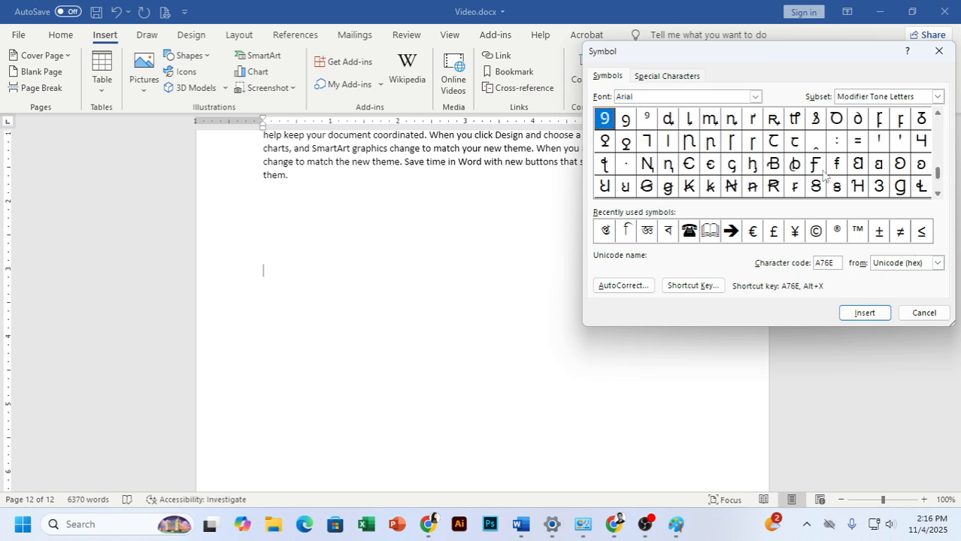
{"action": "left_click", "coordinate": [939, 195]}
{"action": "left_click", "coordinate": [939, 195]}
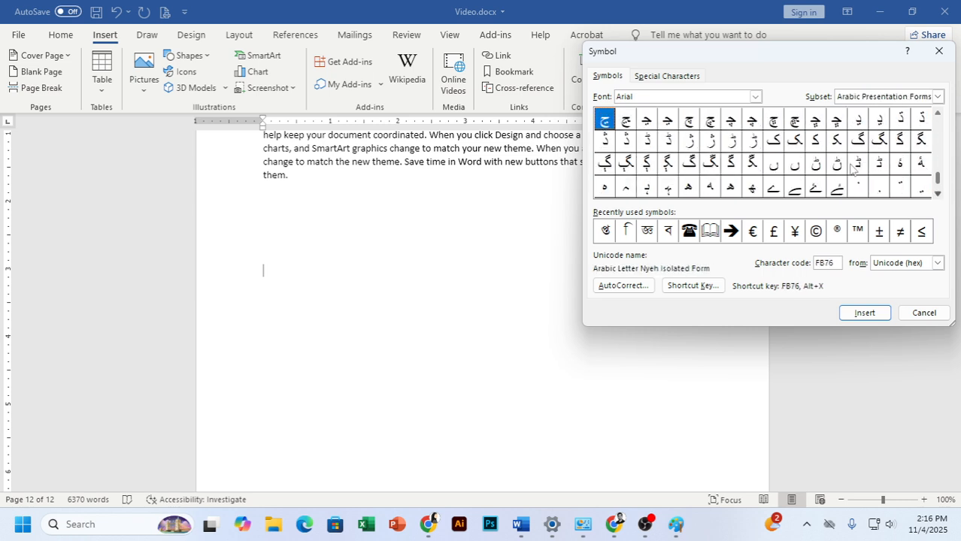
{"action": "left_click", "coordinate": [939, 113]}
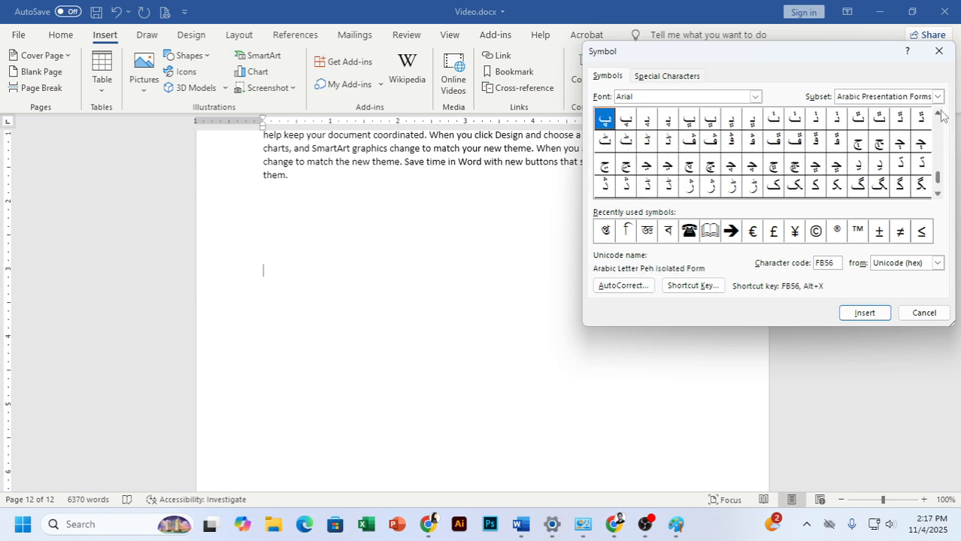
{"action": "left_click", "coordinate": [774, 164]}
{"action": "double_click", "coordinate": [777, 166]}
{"action": "double_click", "coordinate": [693, 167]}
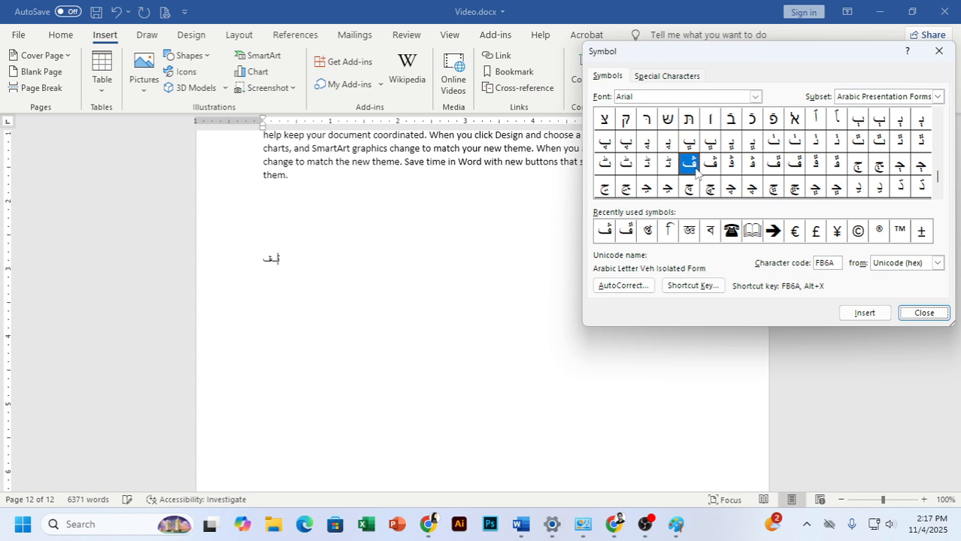
{"action": "double_click", "coordinate": [713, 166]}
{"action": "left_click", "coordinate": [693, 161]}
{"action": "double_click", "coordinate": [689, 142]}
{"action": "double_click", "coordinate": [626, 142]}
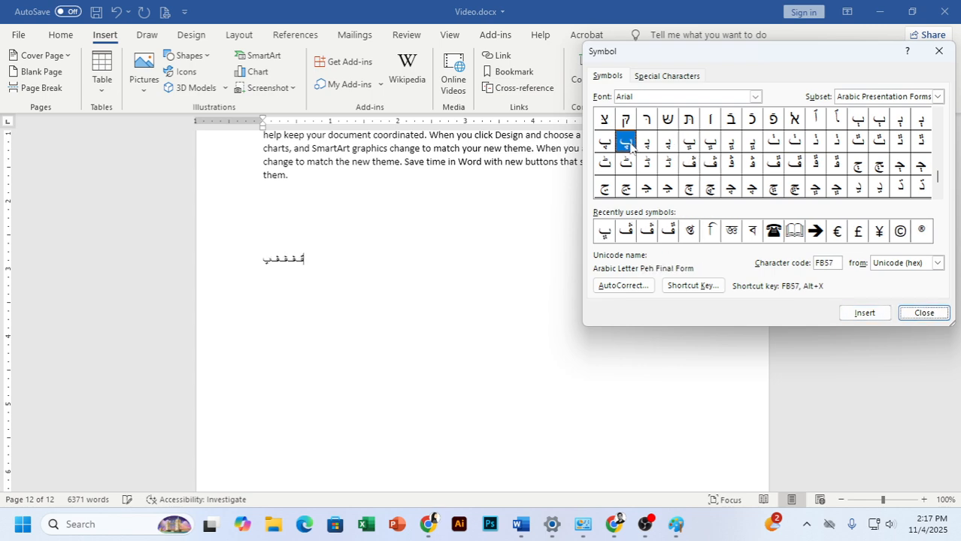
{"action": "left_click", "coordinate": [626, 189]}
{"action": "double_click", "coordinate": [626, 189]}
Enlarge the inserted line of Arabic letters to 24 pt.
{"action": "left_click", "coordinate": [528, 339]}
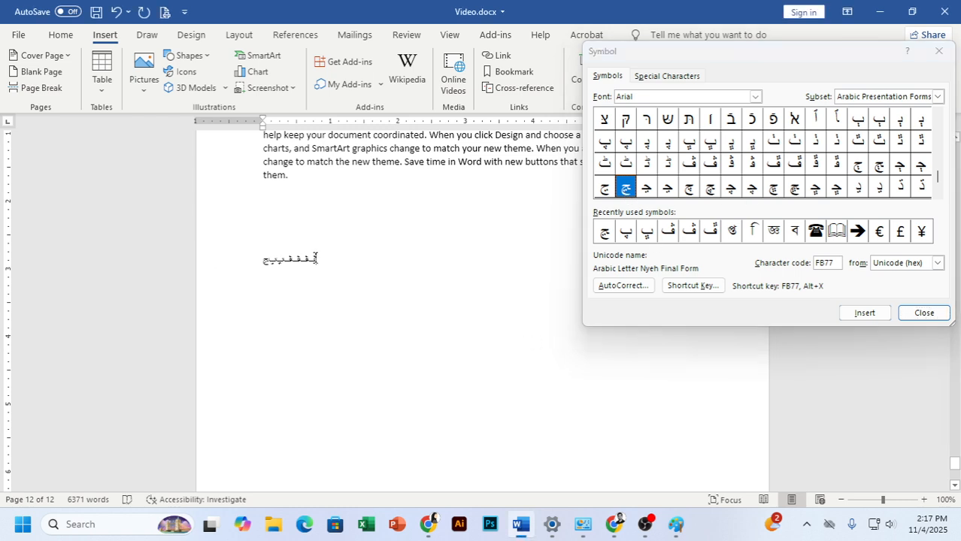
{"action": "left_click_drag", "start_coordinate": [262, 263], "coordinate": [341, 257]}
{"action": "left_click", "coordinate": [324, 262]}
{"action": "left_click_drag", "start_coordinate": [264, 265], "coordinate": [332, 263]}
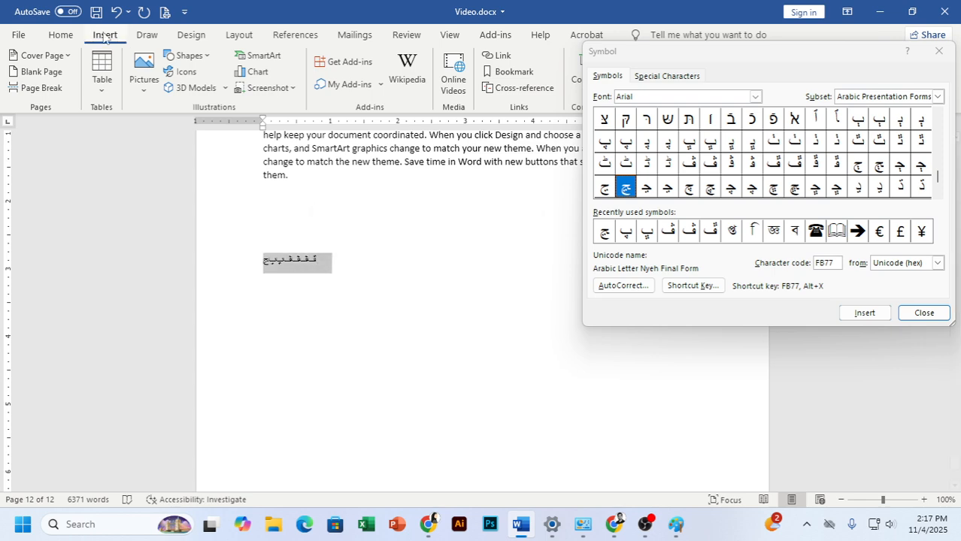
{"action": "left_click", "coordinate": [62, 35]}
{"action": "left_click", "coordinate": [240, 63]}
{"action": "left_click", "coordinate": [240, 63]}
{"action": "left_click", "coordinate": [241, 63]}
{"action": "left_click", "coordinate": [241, 64]}
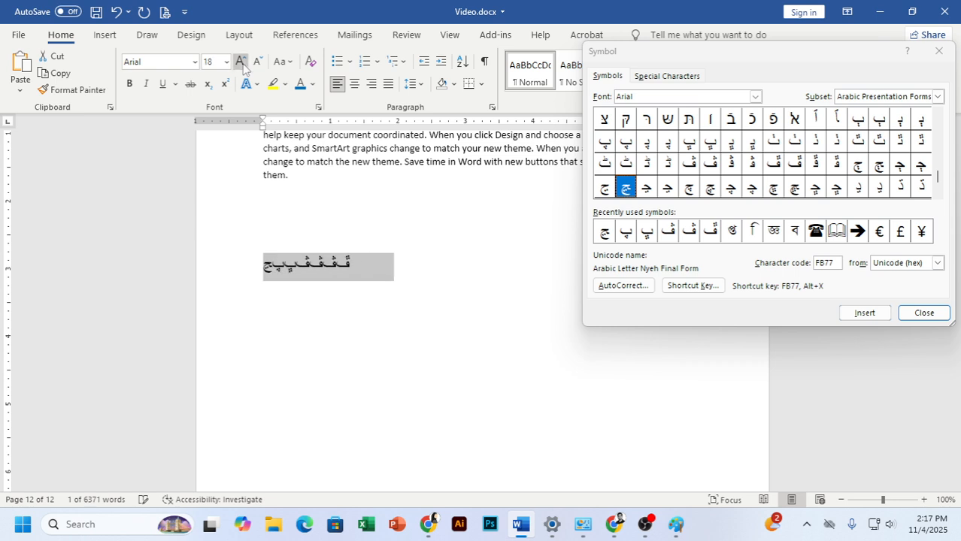
{"action": "left_click", "coordinate": [240, 63]}
{"action": "left_click", "coordinate": [241, 63]}
{"action": "left_click", "coordinate": [240, 64]}
{"action": "left_click", "coordinate": [465, 315]}
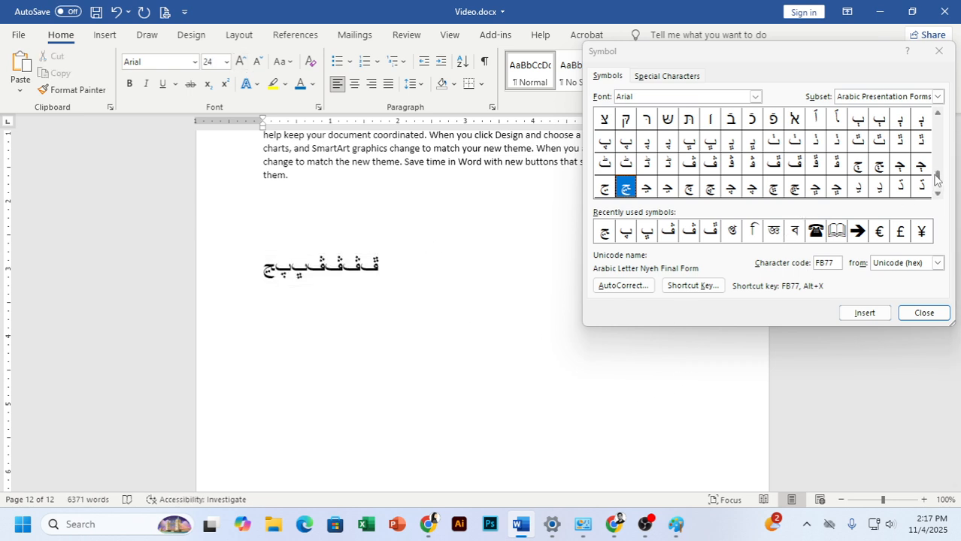
Insert the Arabic ligature ﷺ (character code FDFA) after the Arabic letters, then dismiss the symbol chooser.
{"action": "left_click", "coordinate": [939, 198]}
{"action": "left_click", "coordinate": [938, 197]}
{"action": "left_click", "coordinate": [939, 198]}
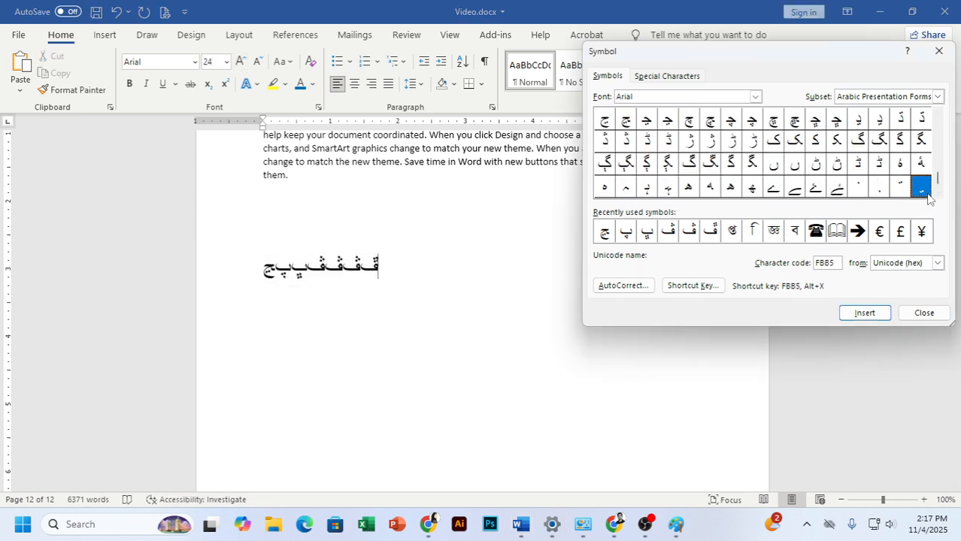
{"action": "left_click", "coordinate": [938, 198]}
{"action": "left_click", "coordinate": [938, 198]}
{"action": "left_click", "coordinate": [938, 198]}
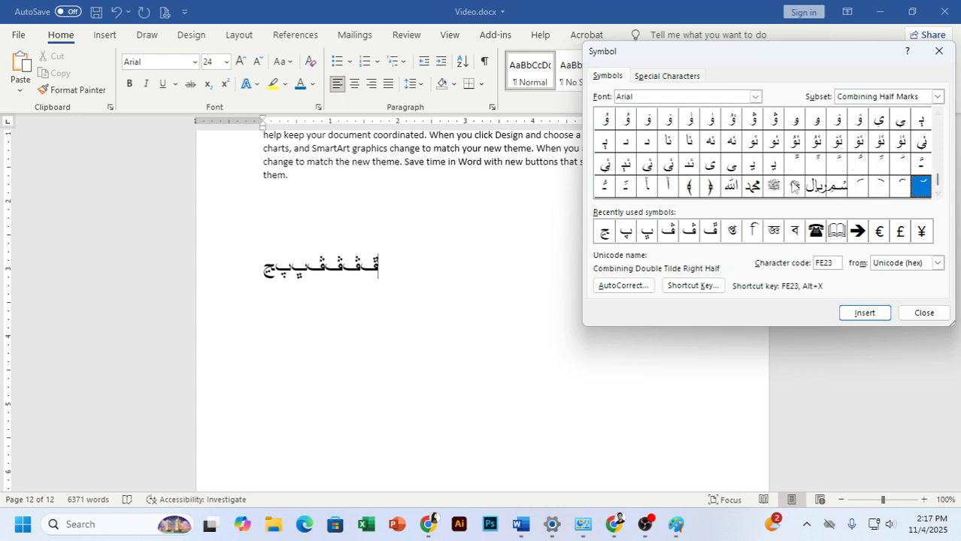
{"action": "left_click", "coordinate": [775, 186]}
{"action": "double_click", "coordinate": [778, 188]}
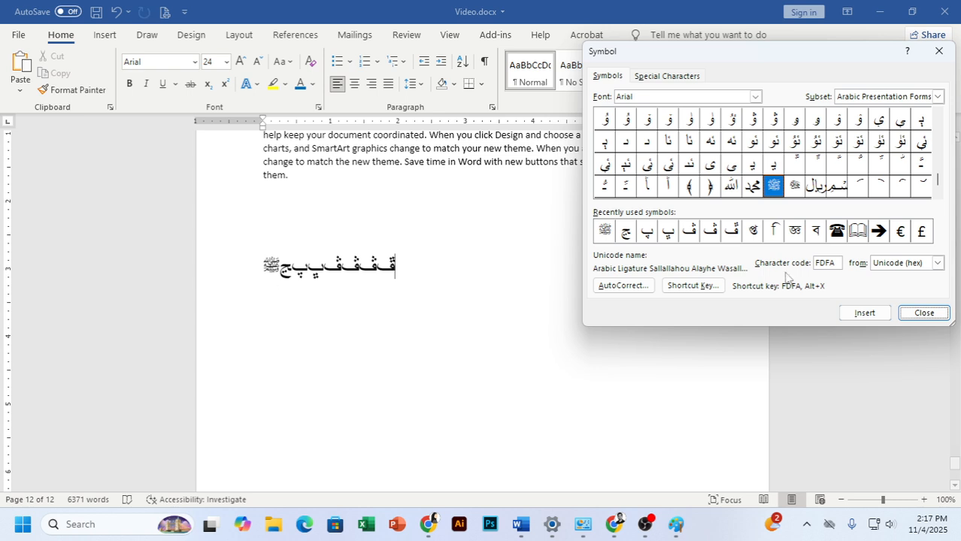
{"action": "left_click", "coordinate": [936, 53]}
Bring up the recently used symbols to reach the full symbol chooser again.
{"action": "left_click", "coordinate": [105, 36]}
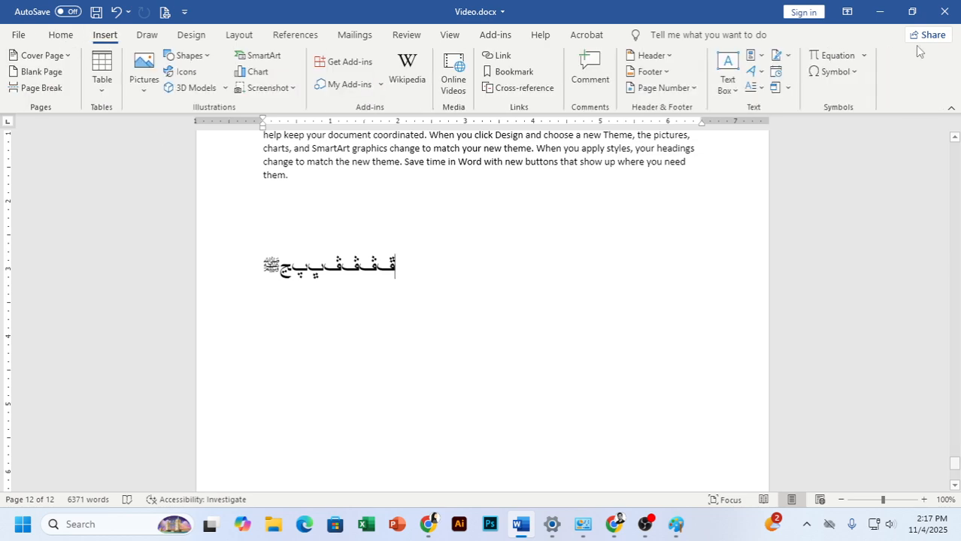
{"action": "left_click", "coordinate": [833, 71]}
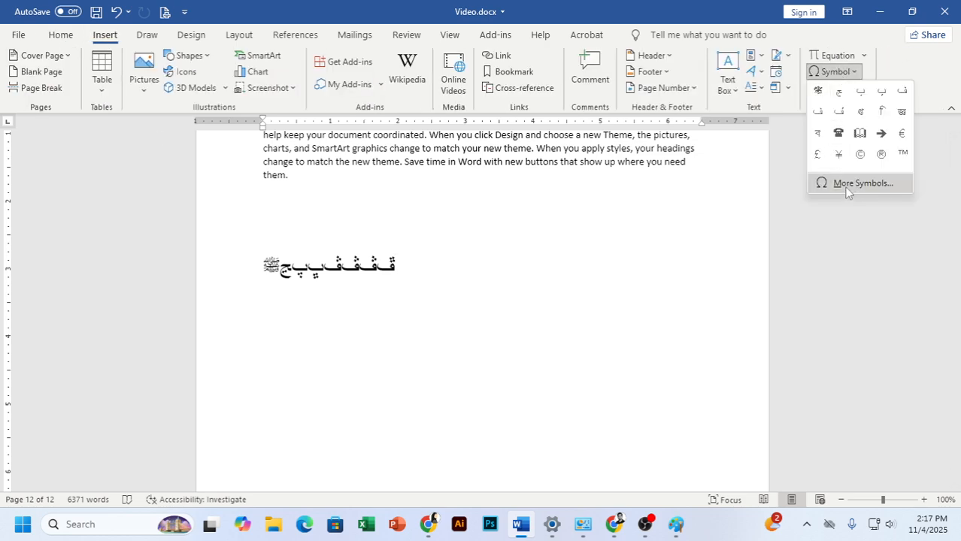